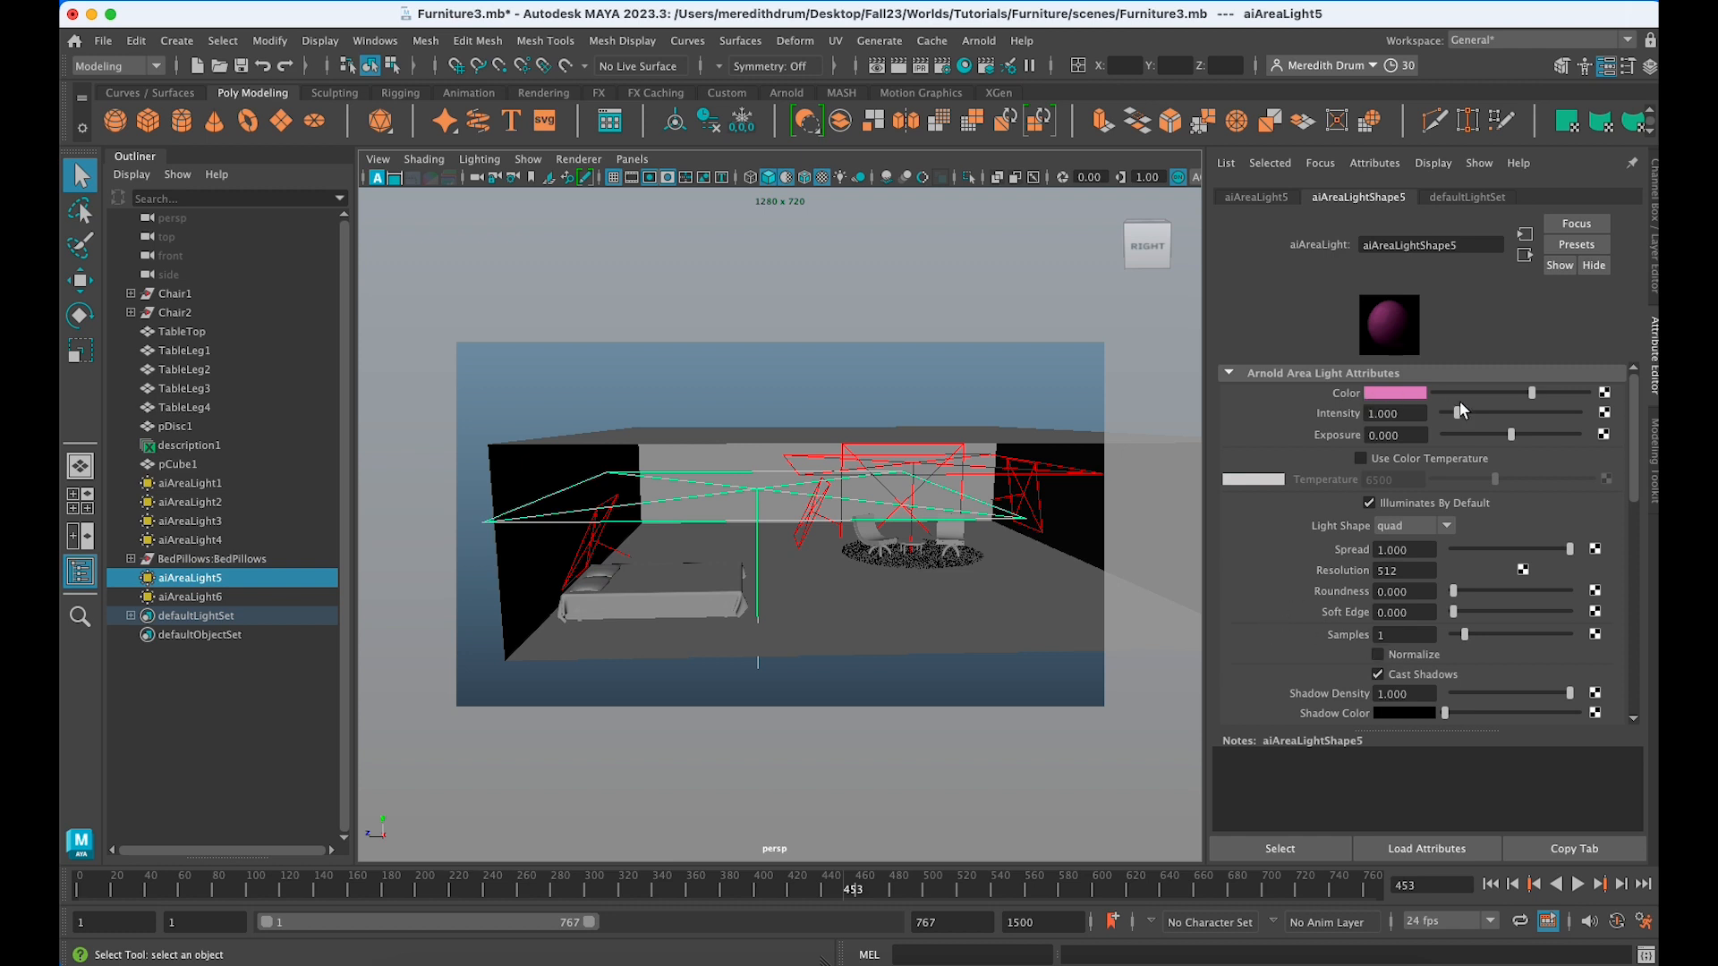
# Set the colour of aiAreaLight5 to white and run a test render in the Arnold RenderView, closing it when checked.
pyautogui.click(1410, 394)
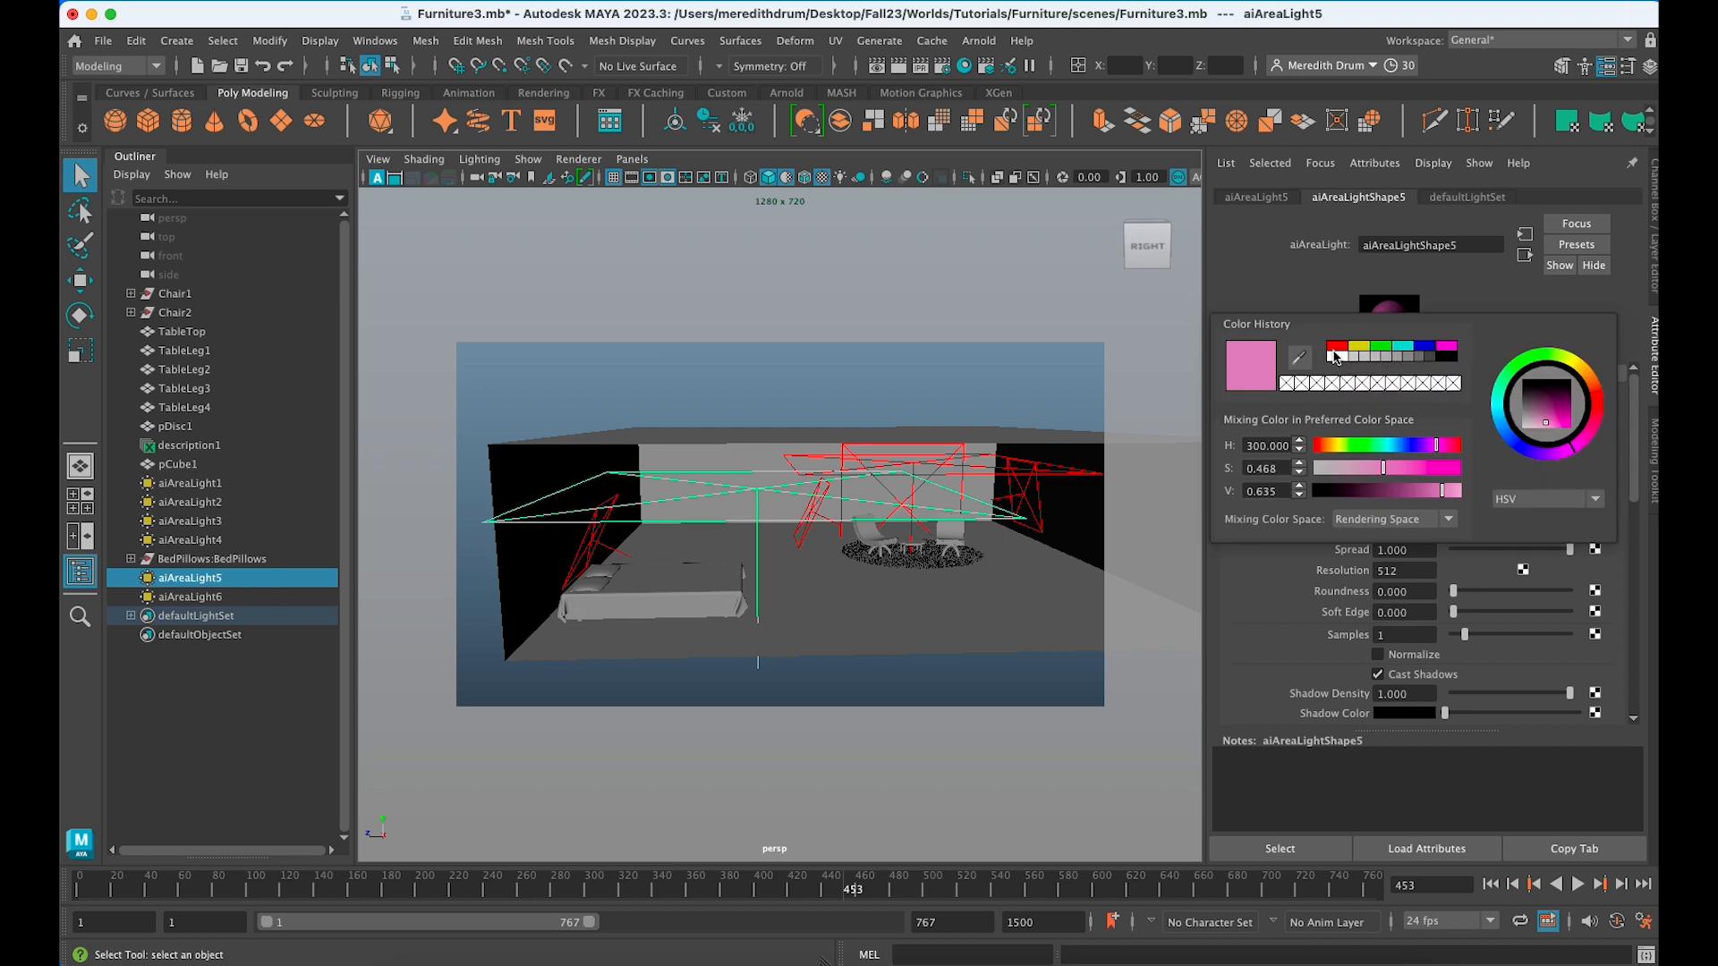
pyautogui.click(1336, 356)
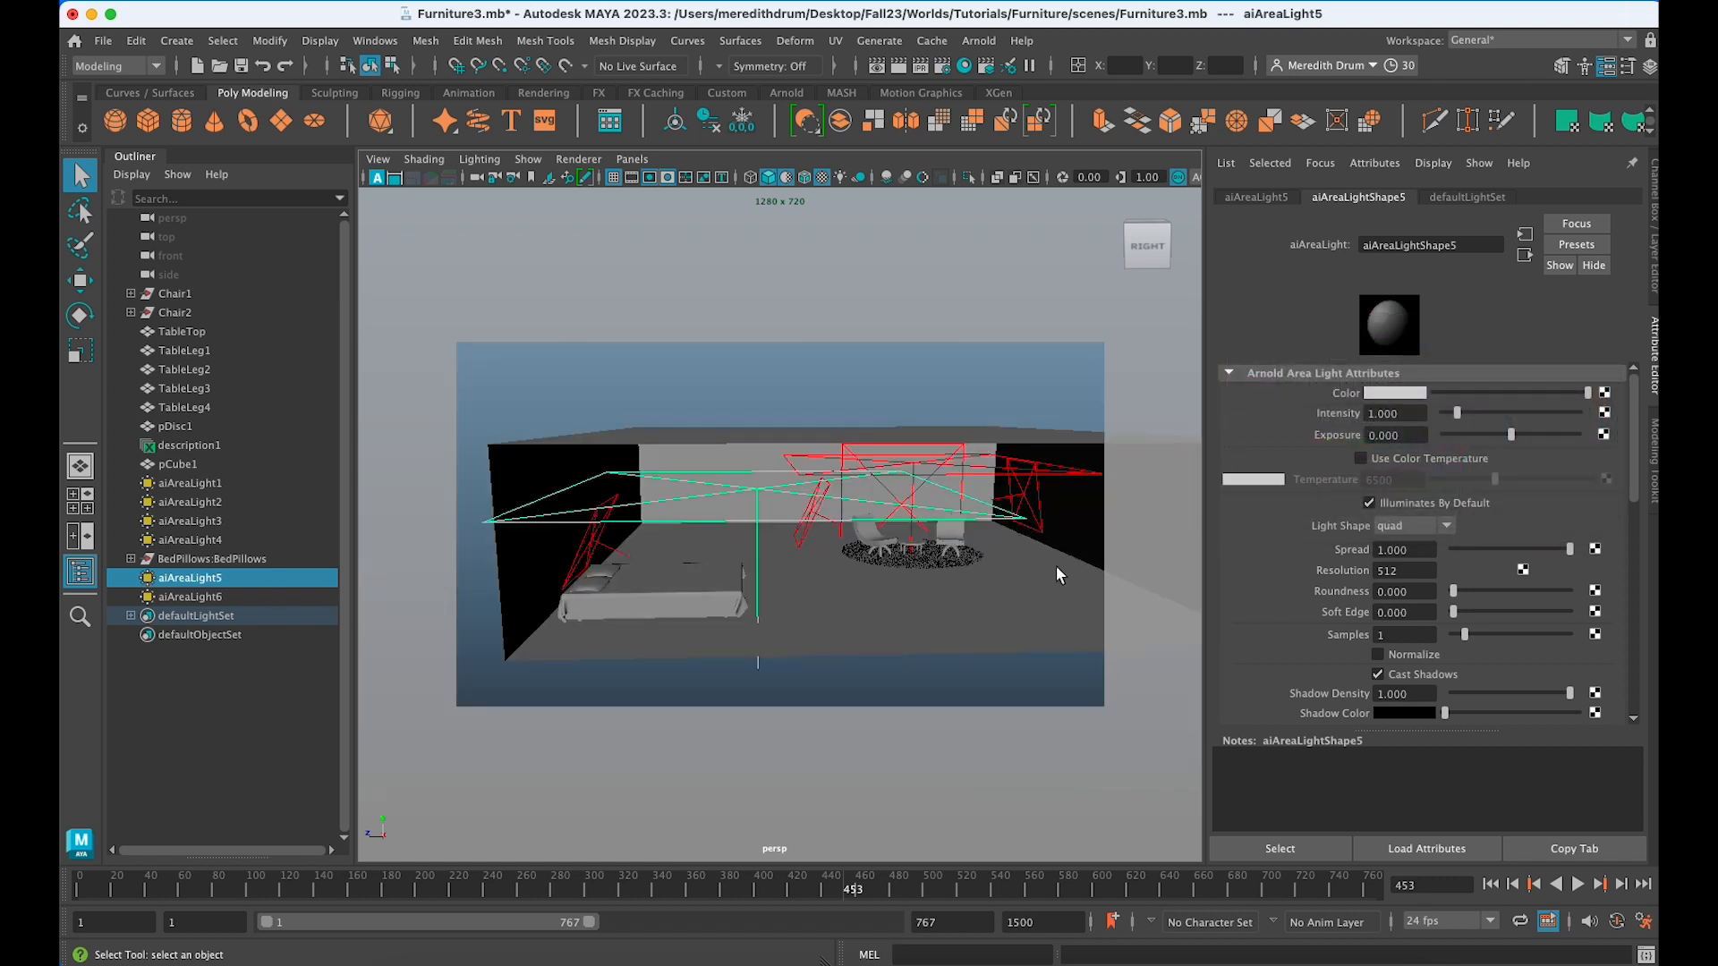
pyautogui.click(900, 70)
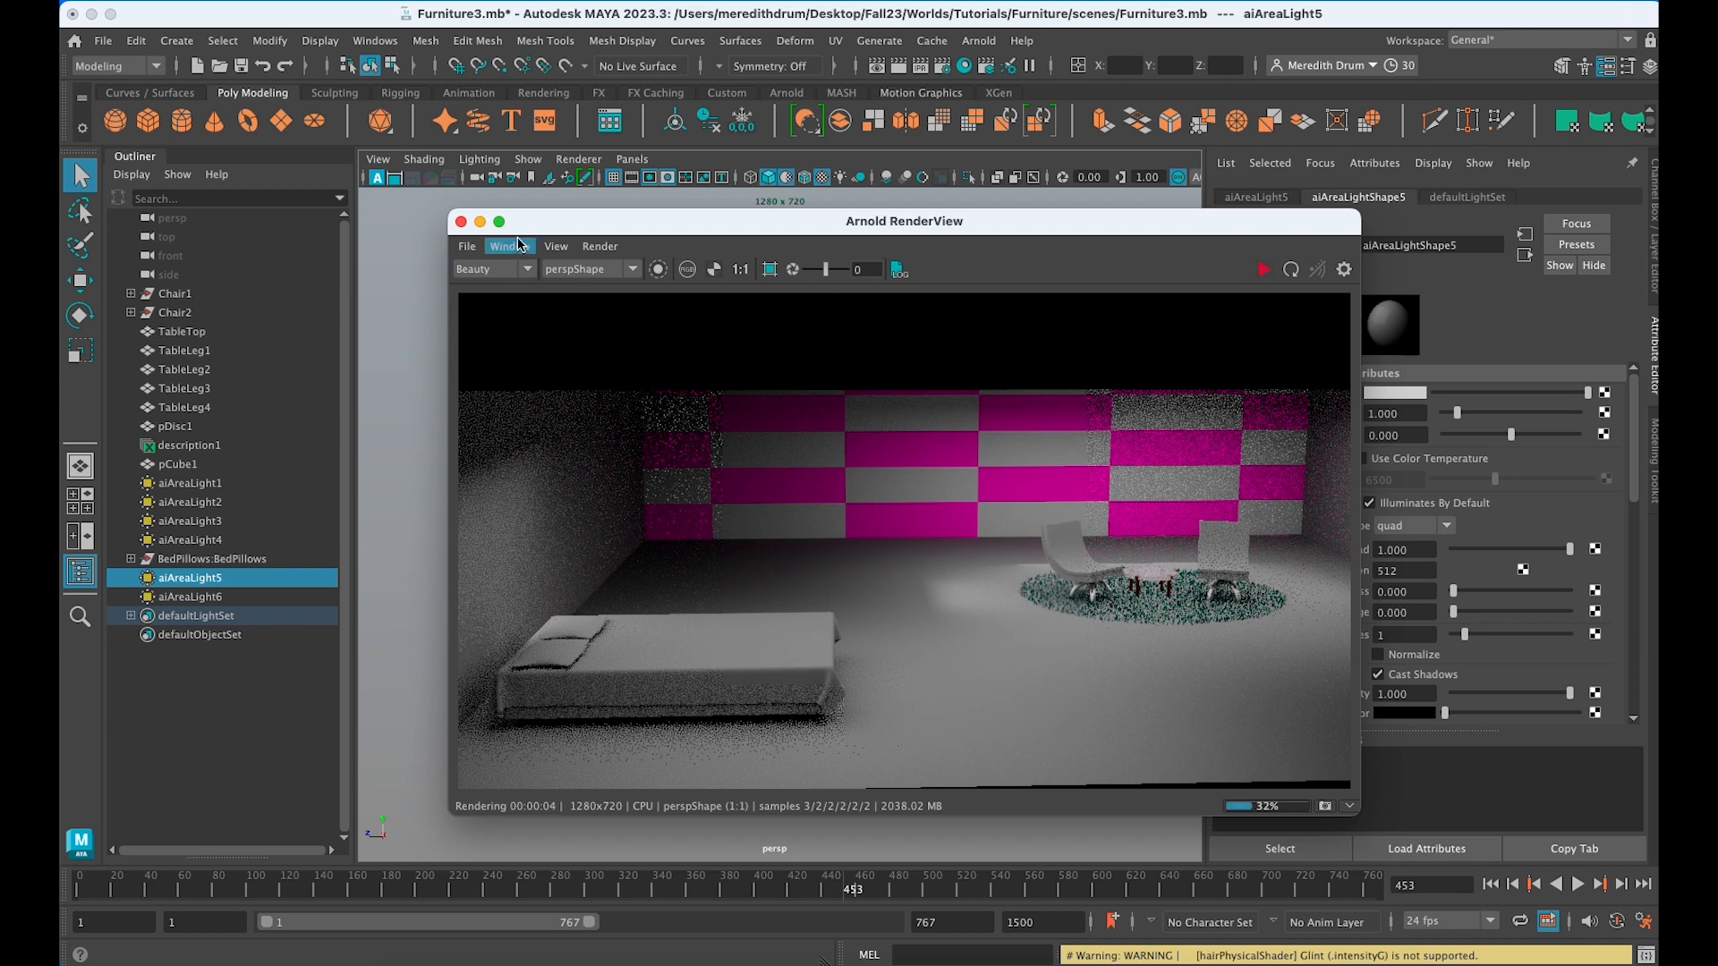
pyautogui.click(460, 222)
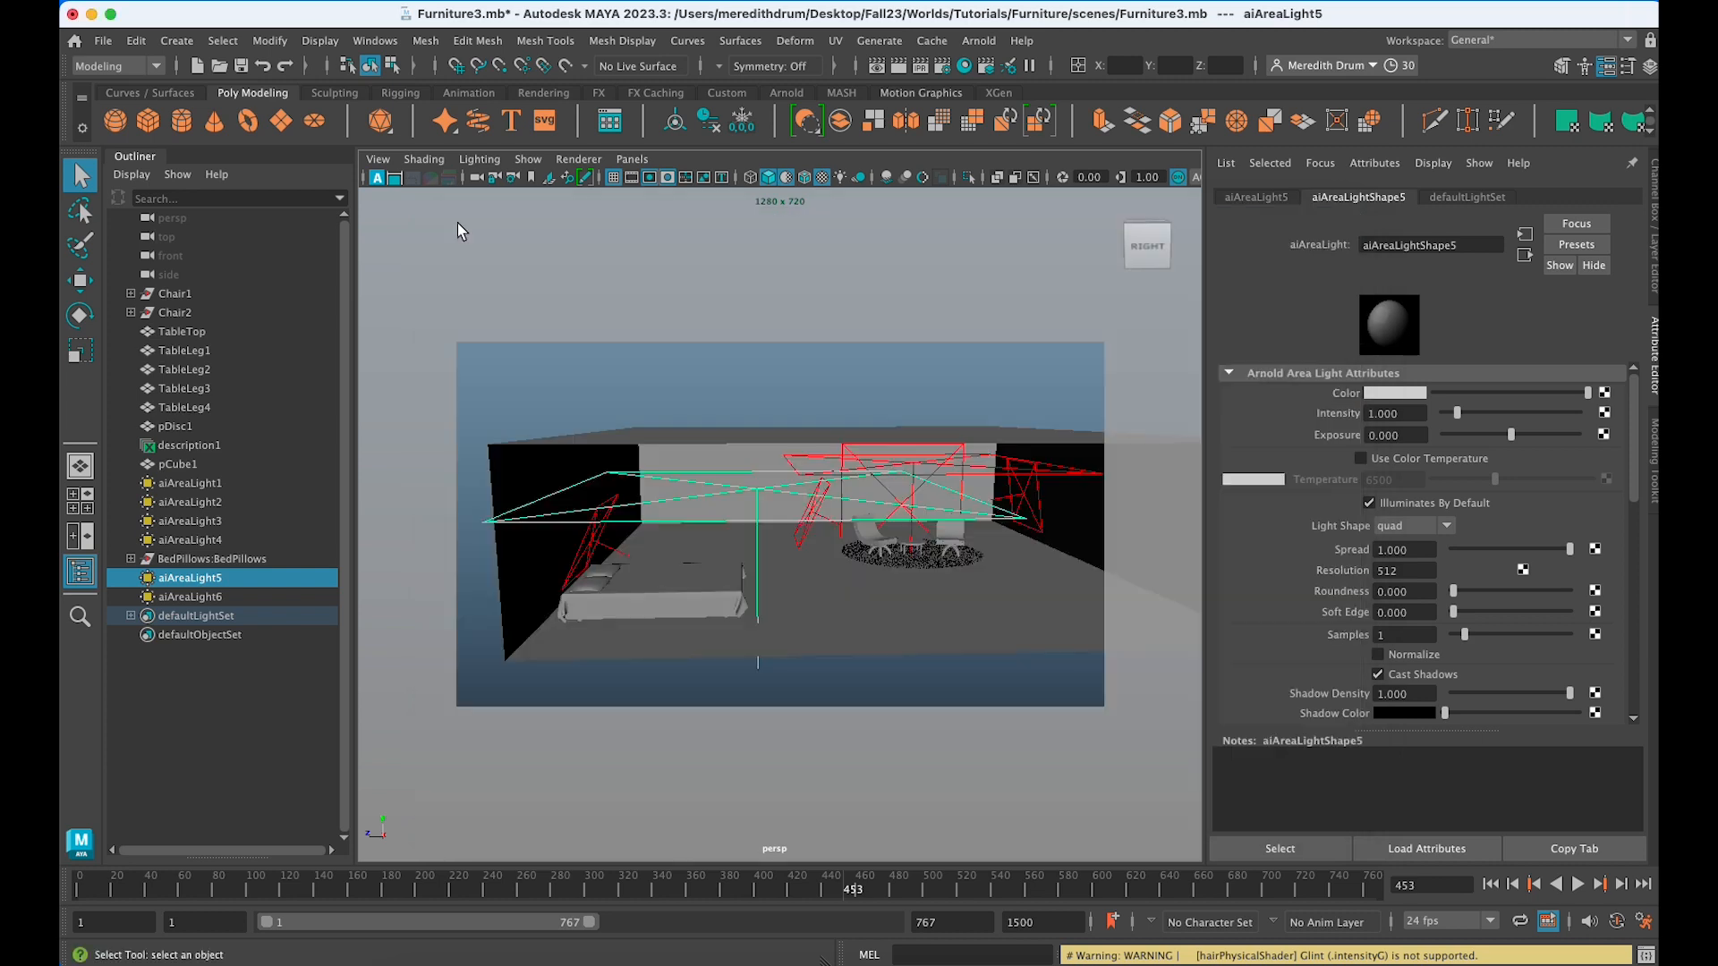
# Assign a new Arnold aiStandardSurface material to the room box pCube1.
pyautogui.click(845, 583)
pyautogui.moveTo(803, 371); pyautogui.dragTo(820, 862, button='right')
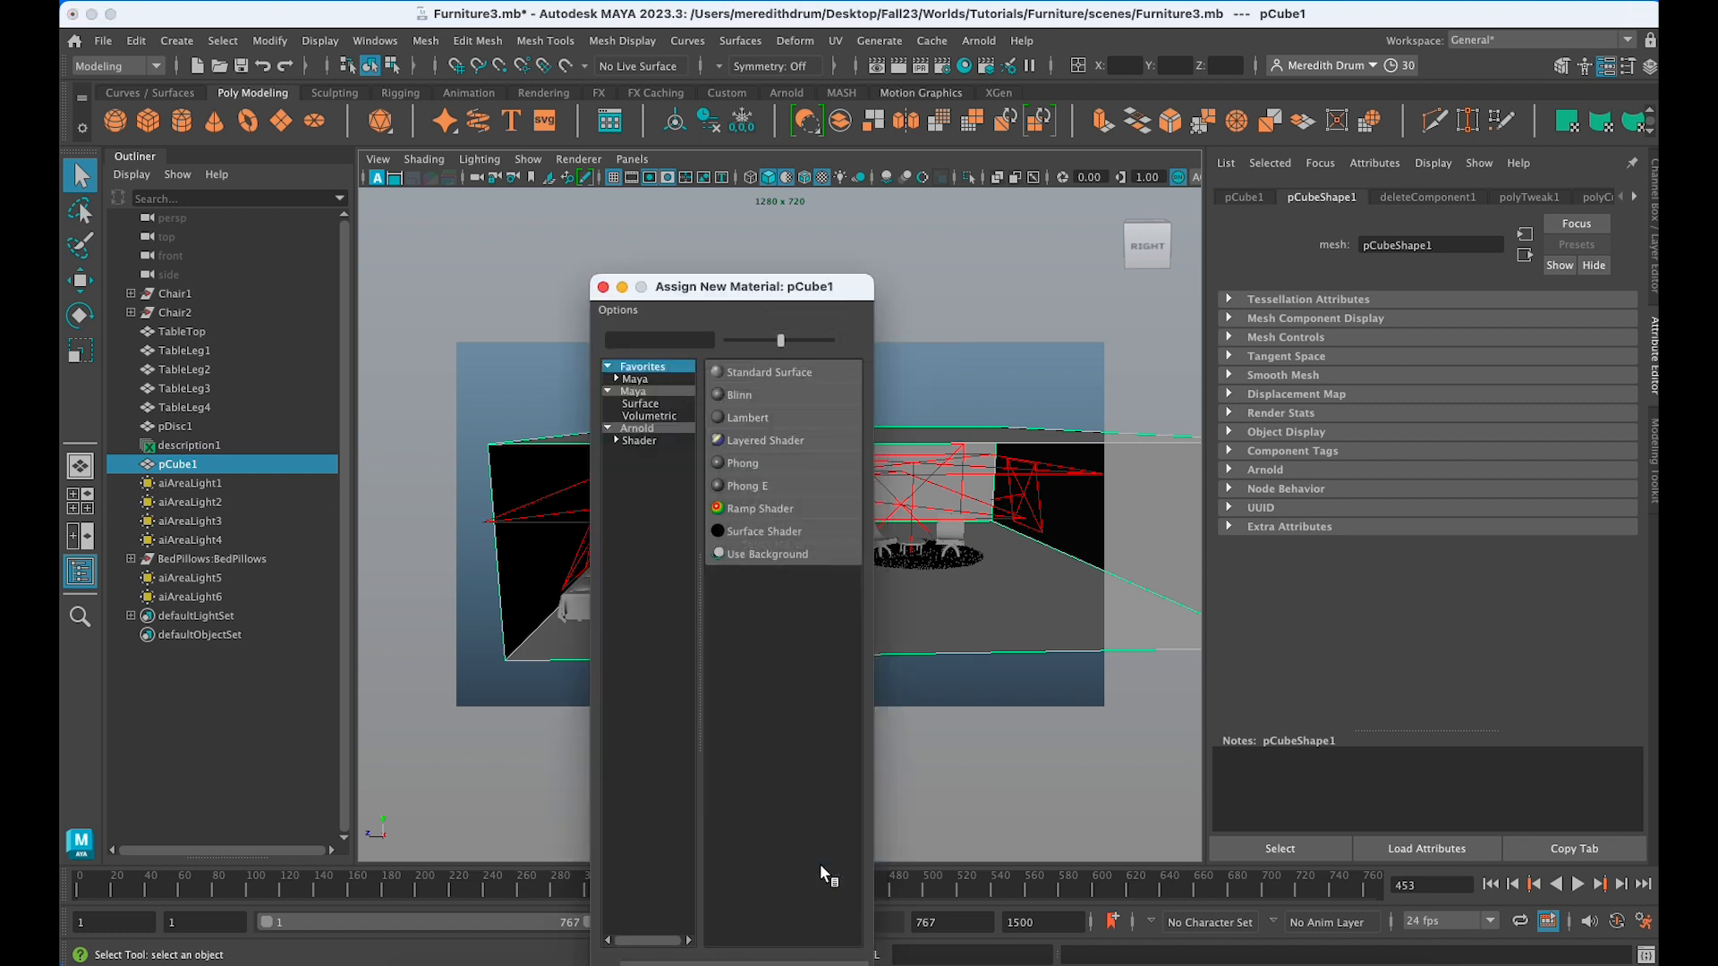
pyautogui.click(639, 441)
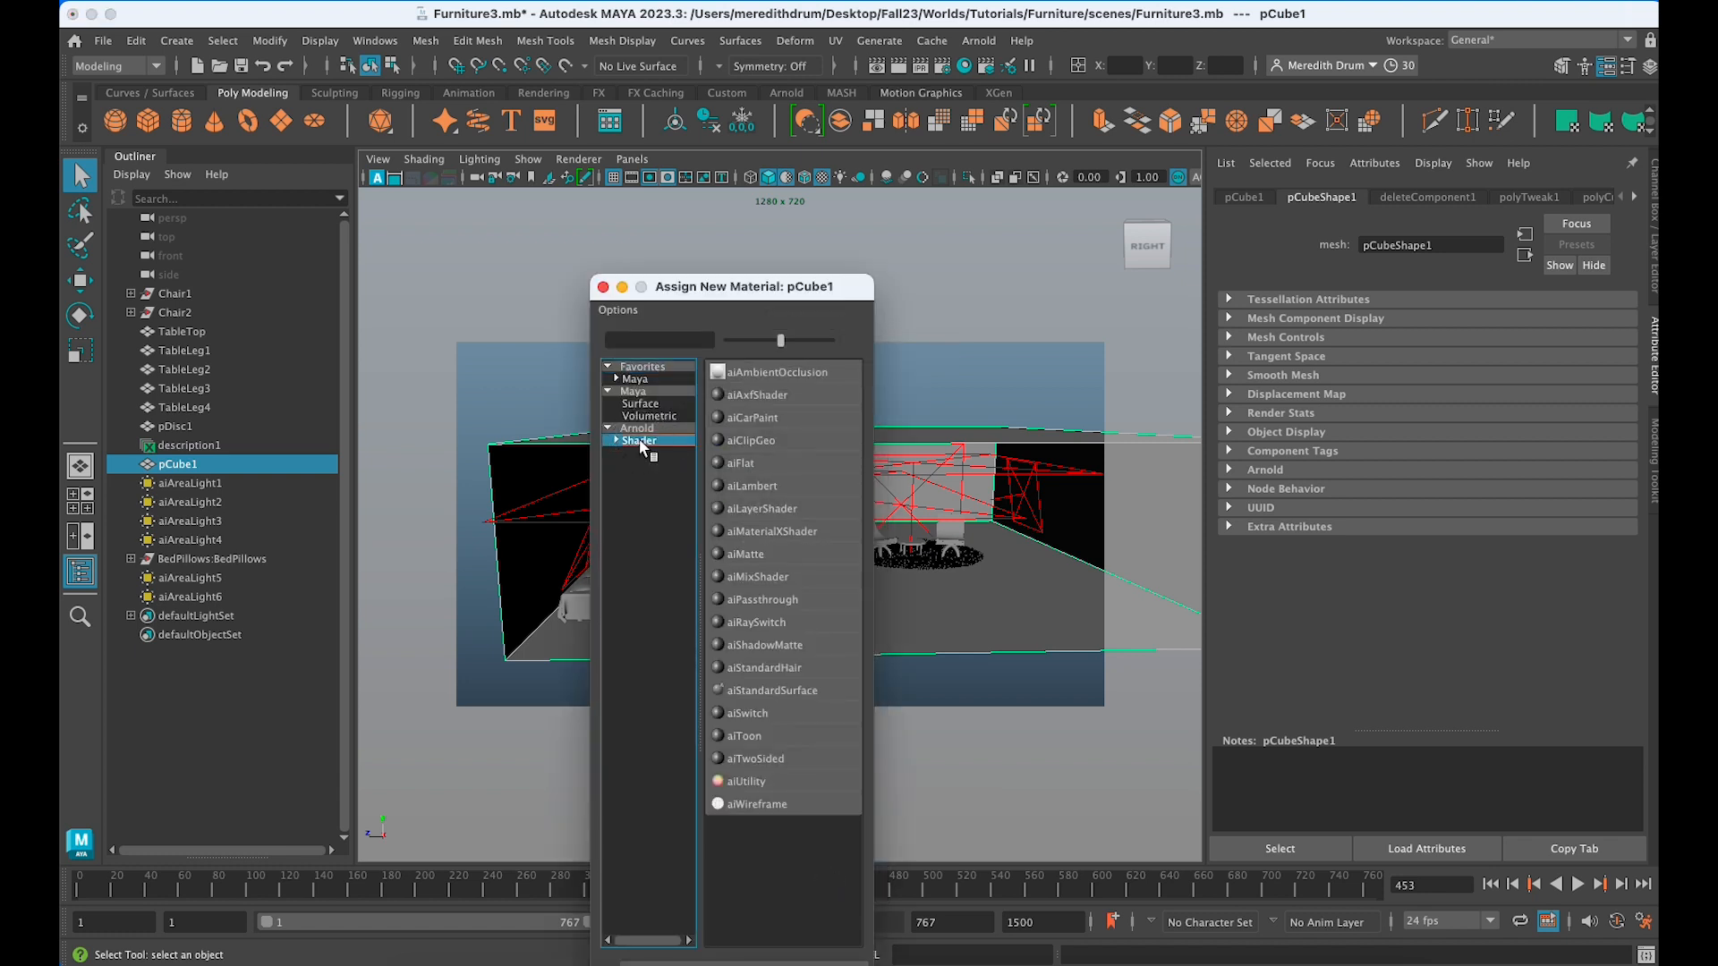
pyautogui.click(810, 691)
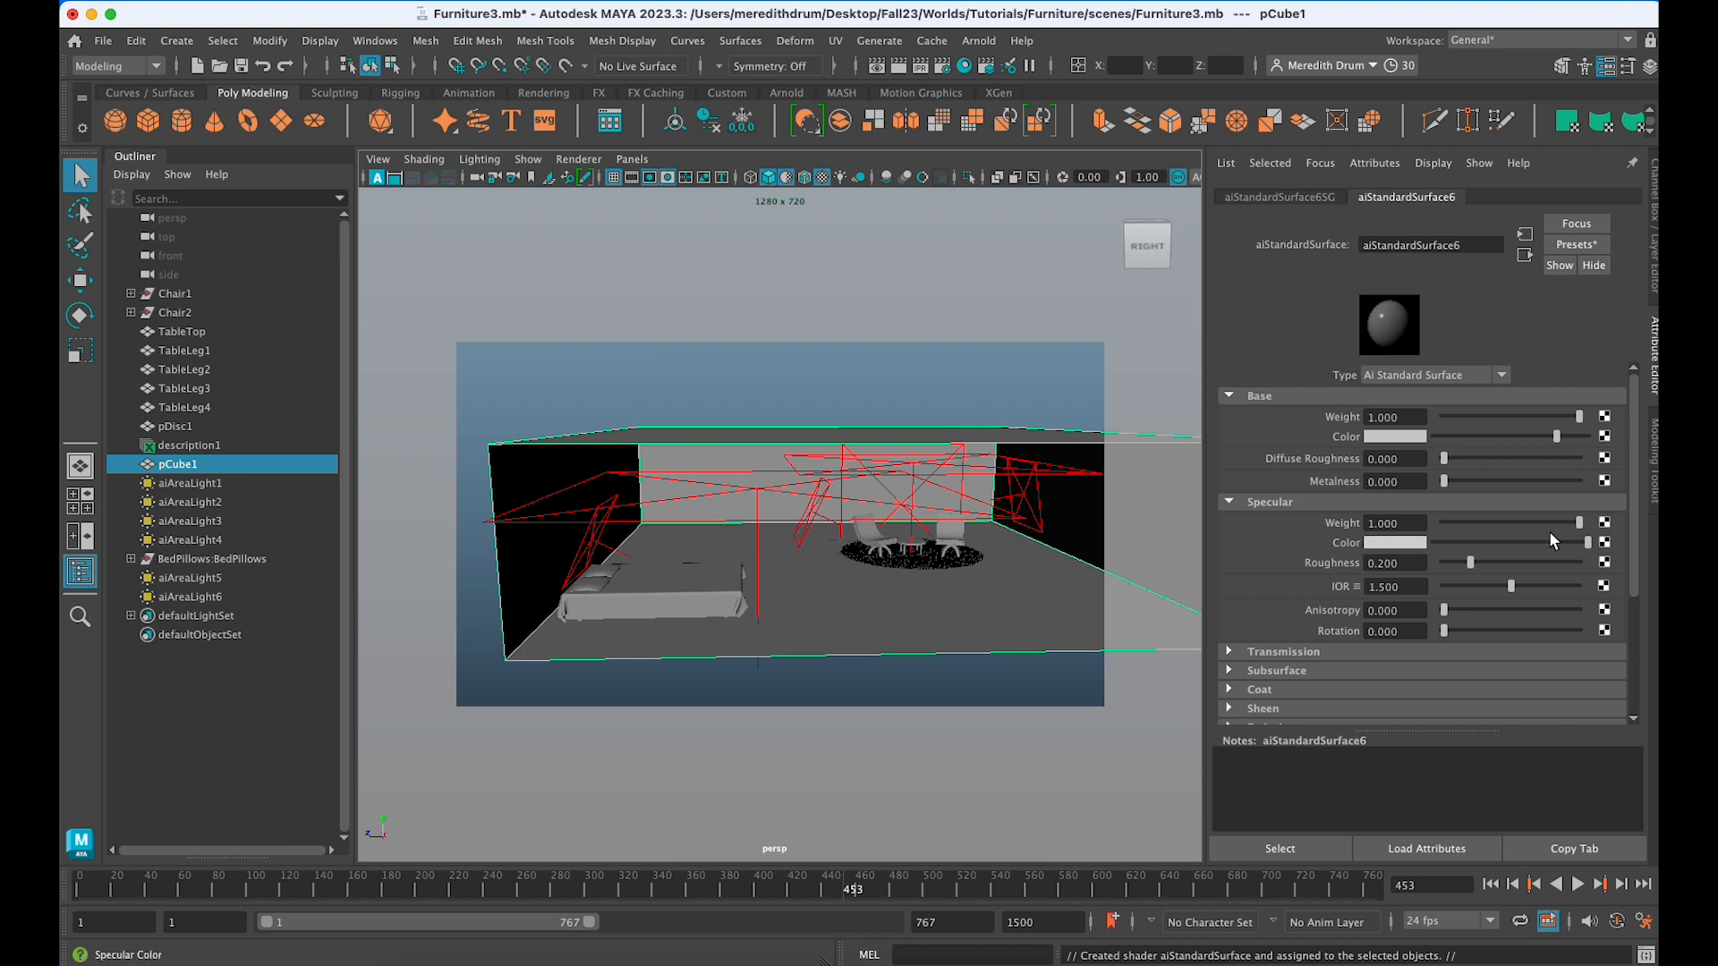
# Set the specular weight of the room's new material to 0.
pyautogui.moveTo(1582, 528); pyautogui.dragTo(1440, 528)
pyautogui.moveTo(1444, 524); pyautogui.dragTo(1581, 523)
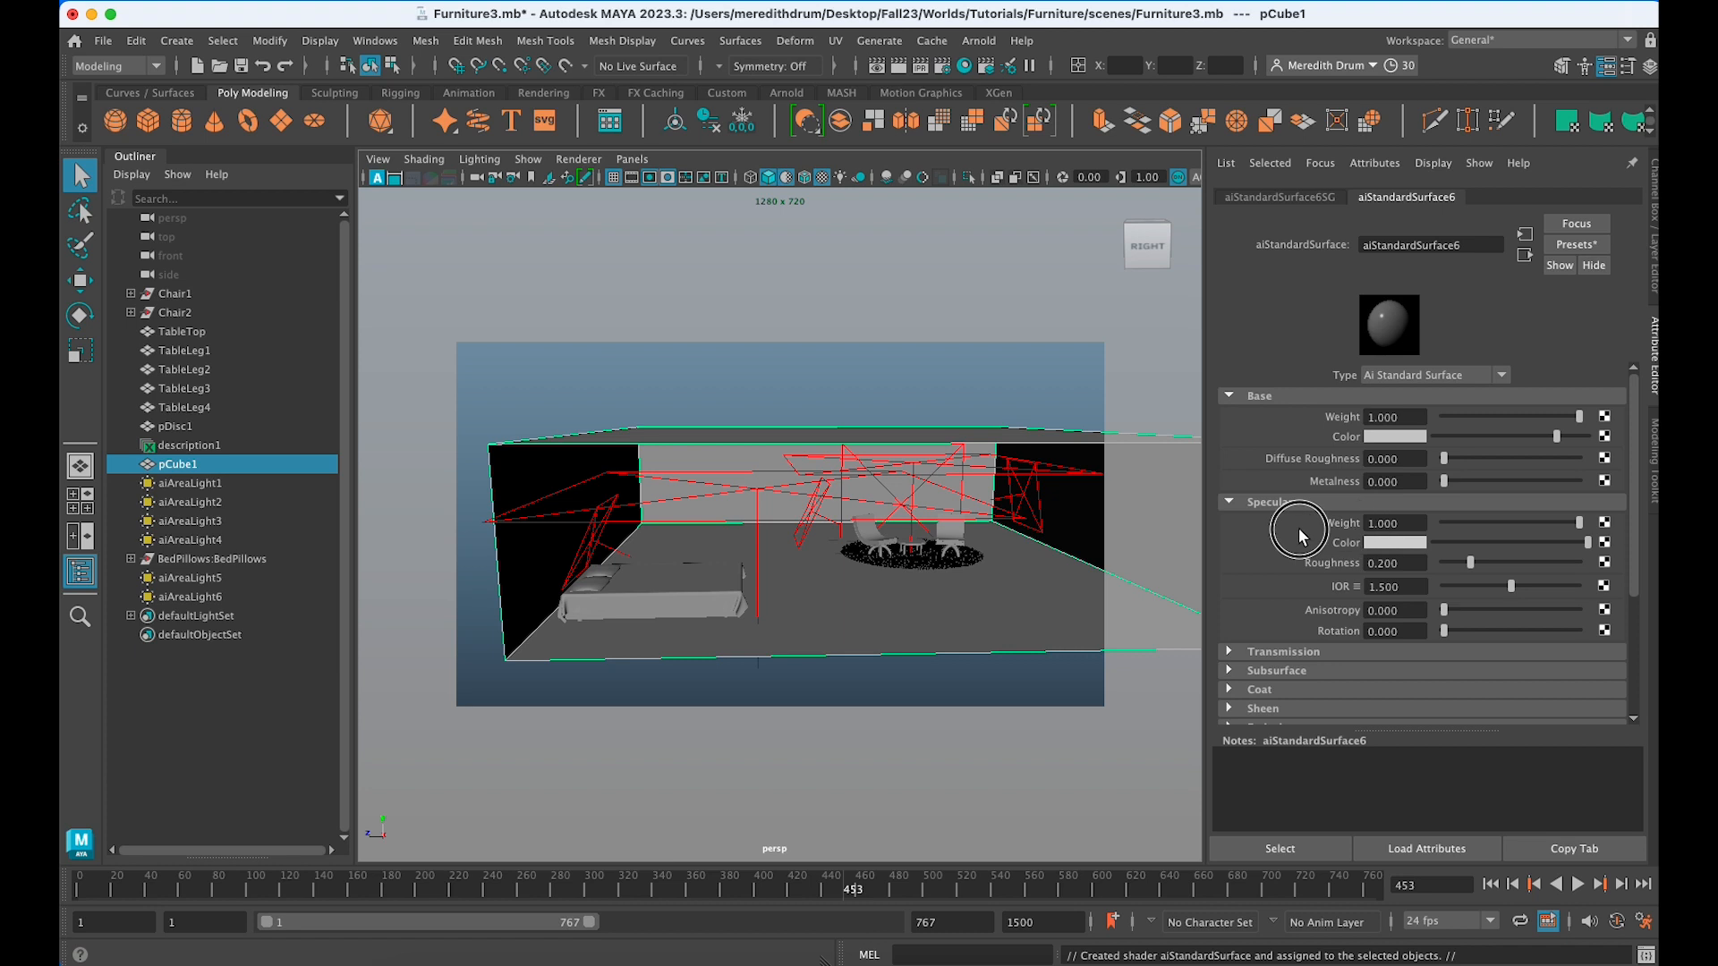
pyautogui.moveTo(1578, 524); pyautogui.dragTo(1324, 524)
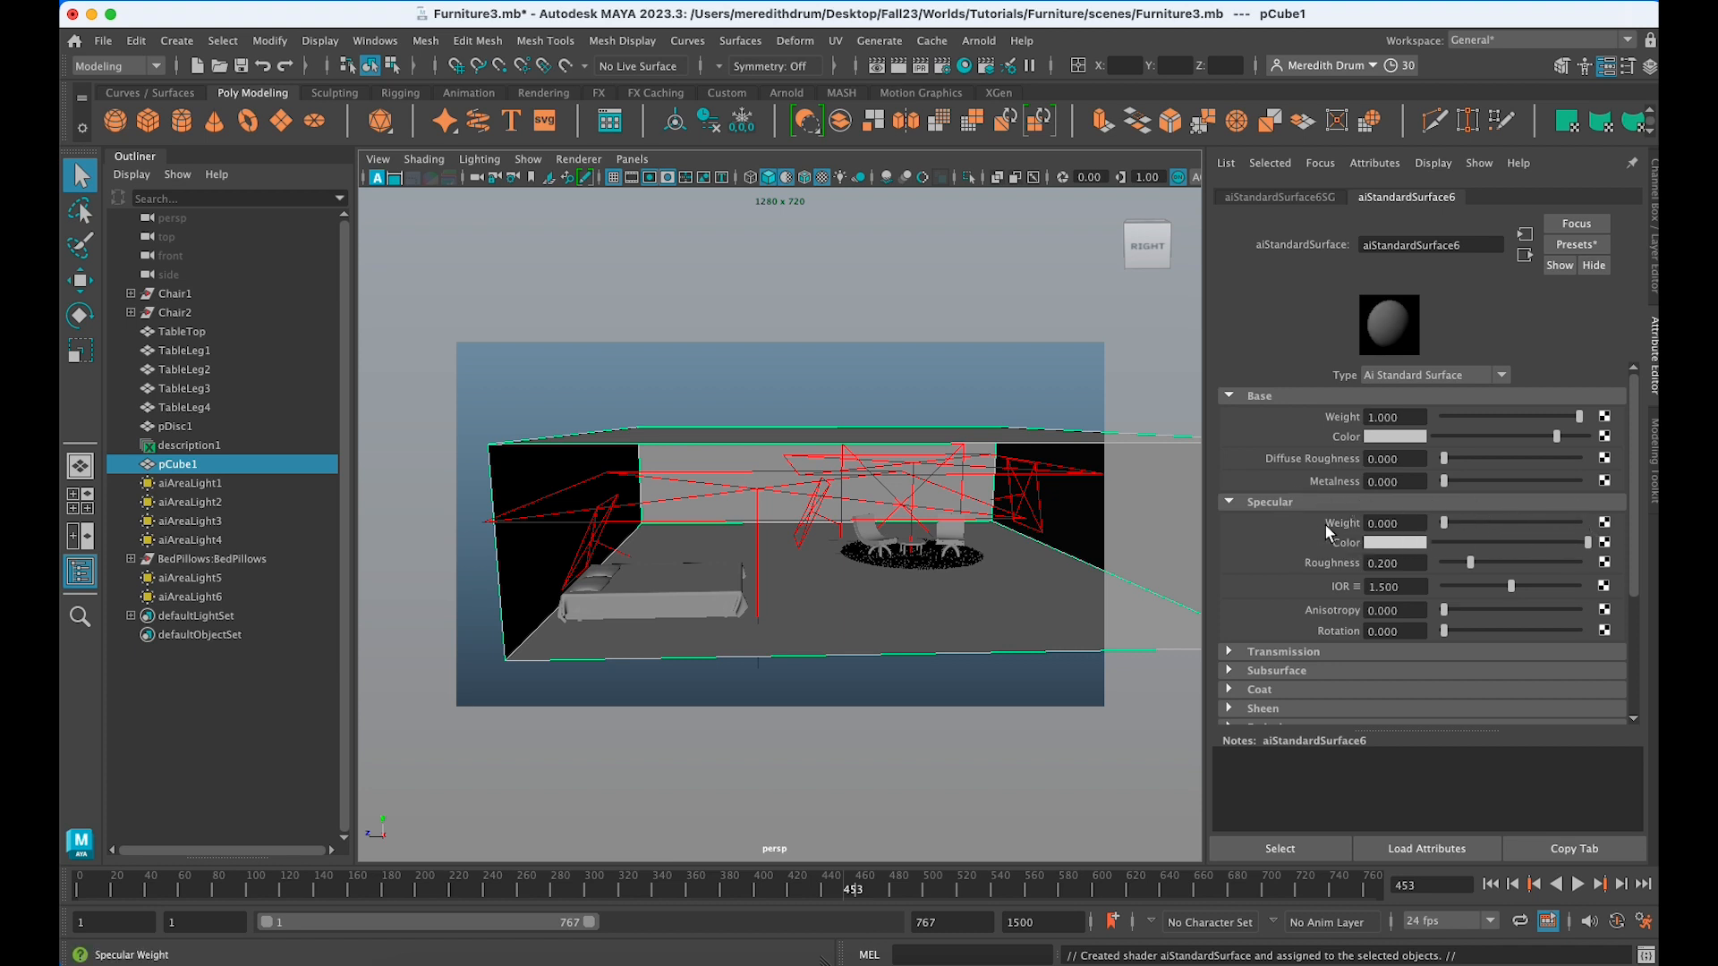
# Set the room material's base colour to a pale blue with hue about 193.7, saturation 0.247 and value 1.
pyautogui.click(1395, 436)
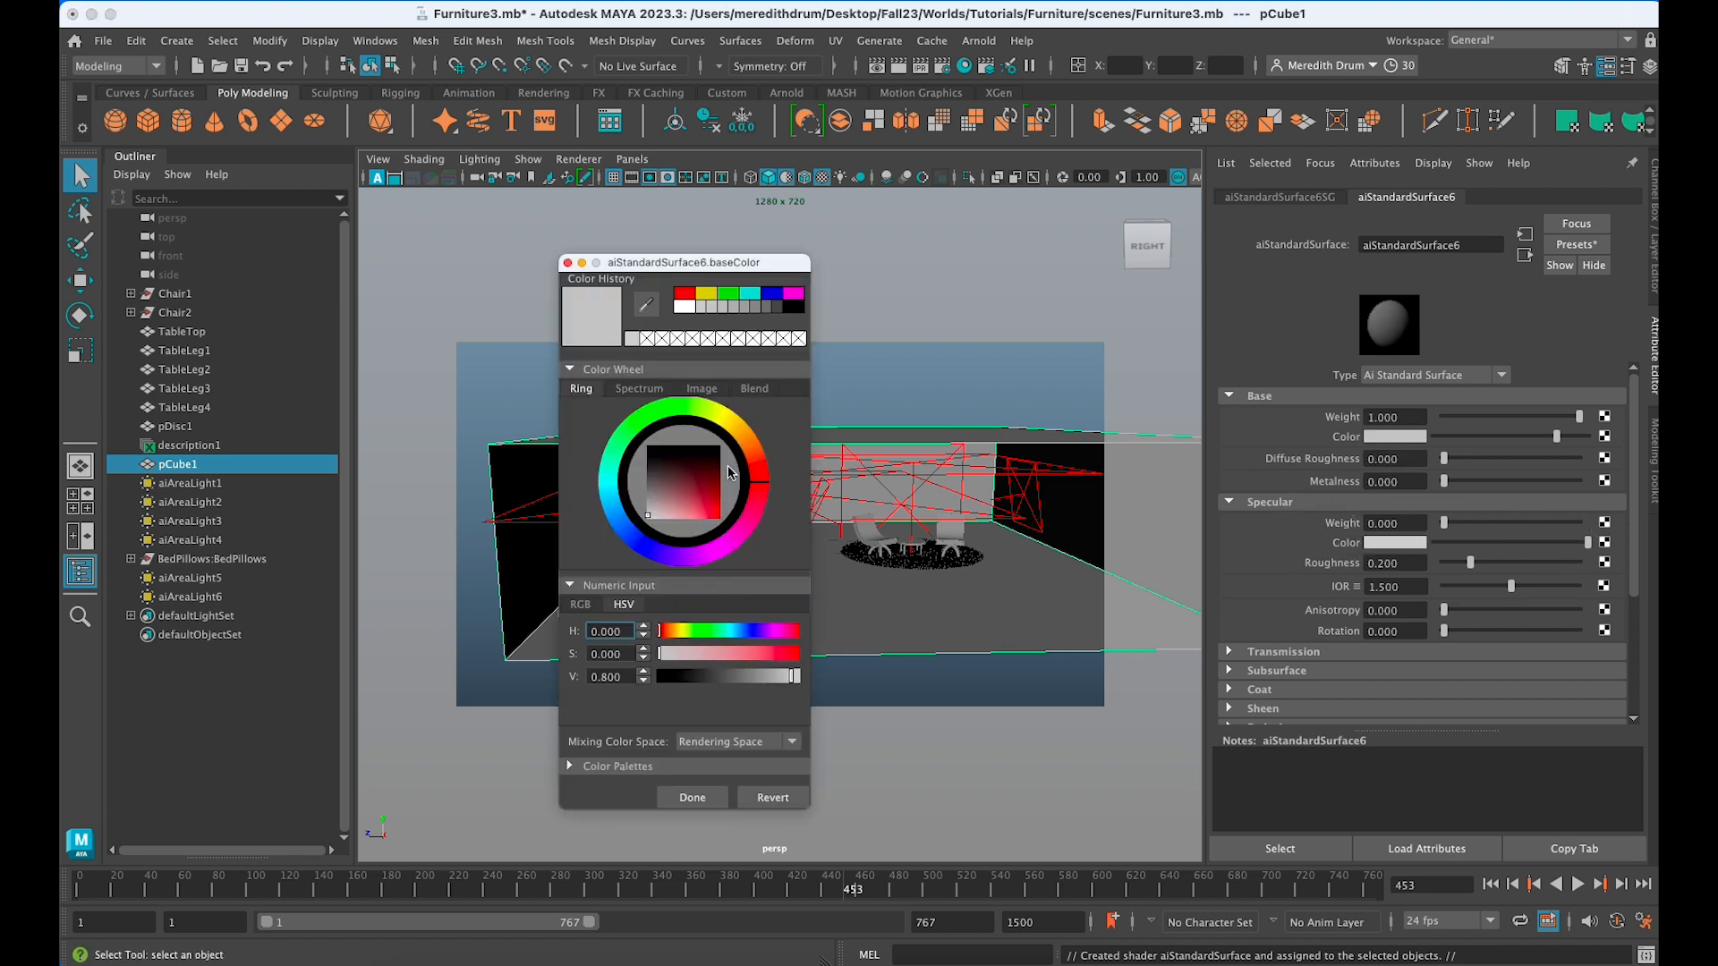
pyautogui.moveTo(624, 439); pyautogui.dragTo(612, 498)
pyautogui.moveTo(677, 501); pyautogui.dragTo(665, 523)
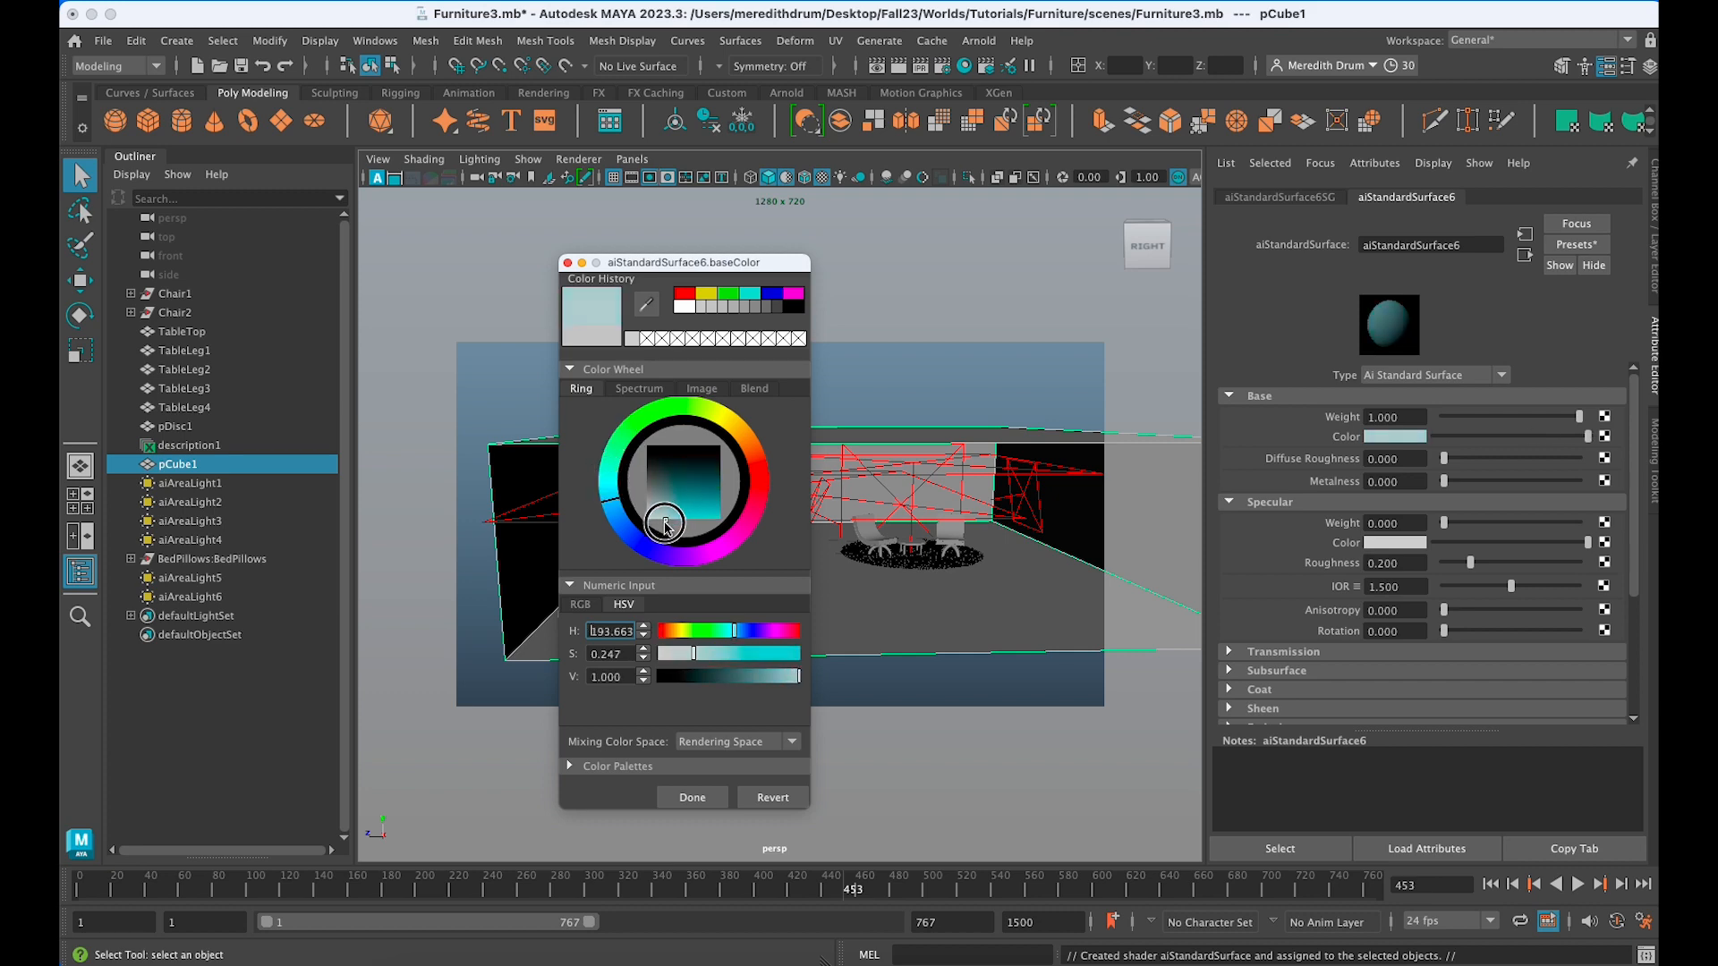
pyautogui.click(693, 797)
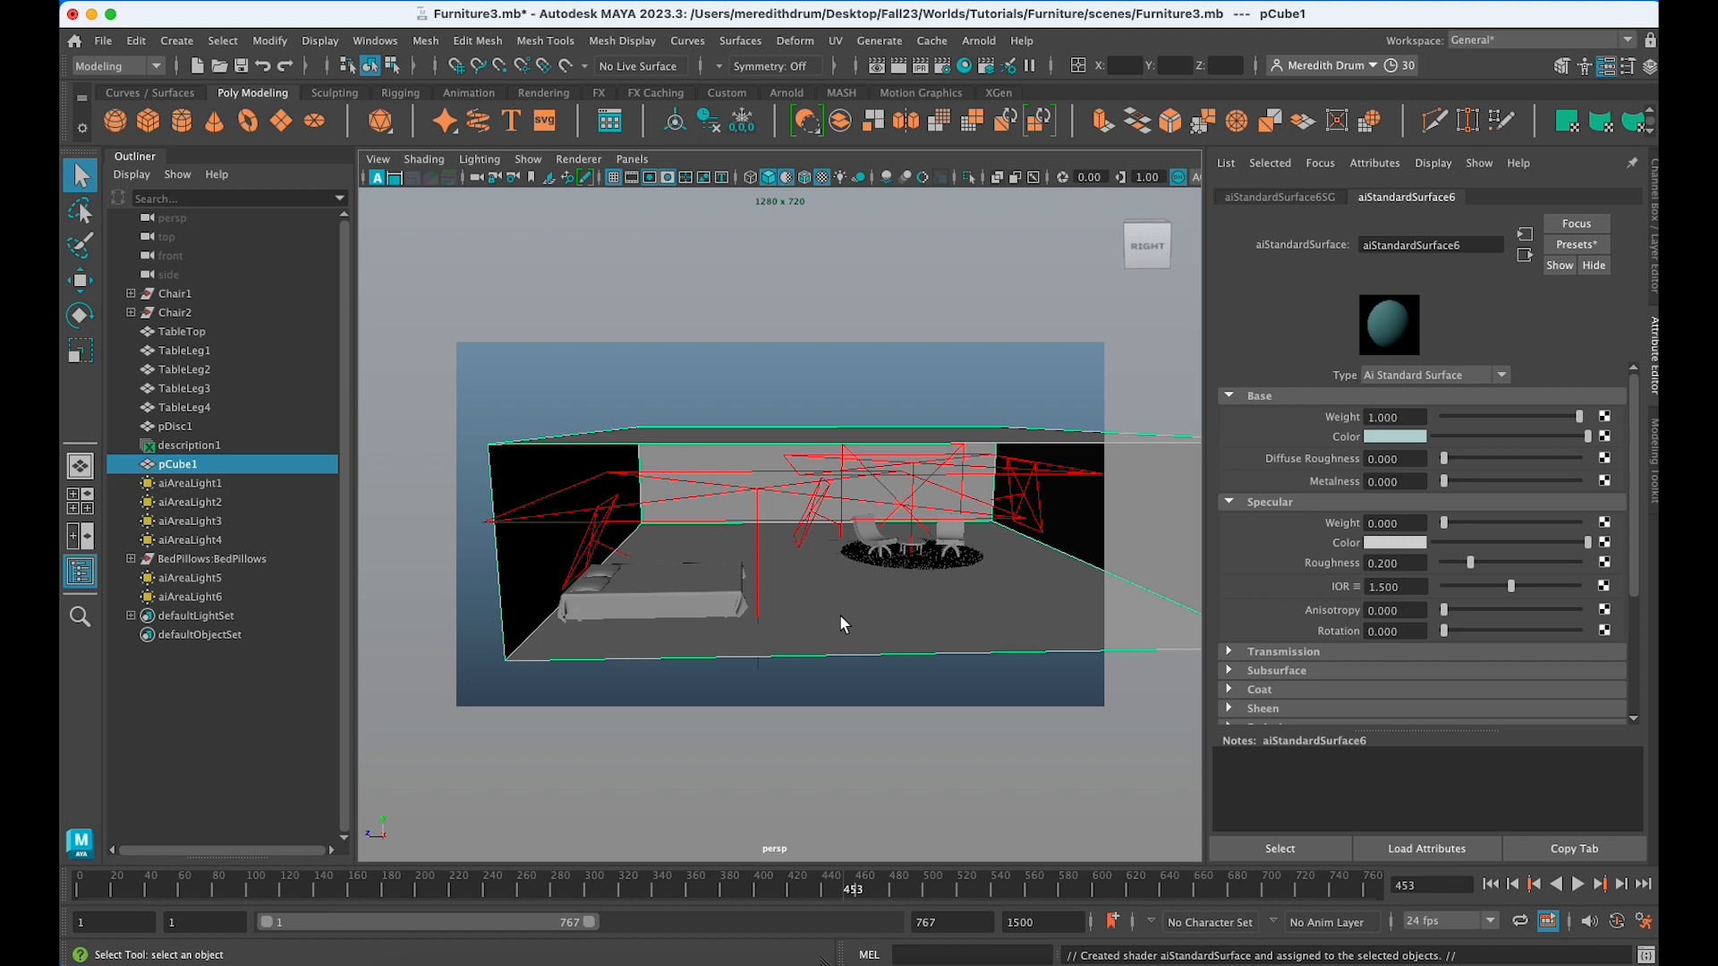
# Select the two vertical border edges on either side of the room's open front in edge mode.
pyautogui.hotkey('ctrl', 'a')
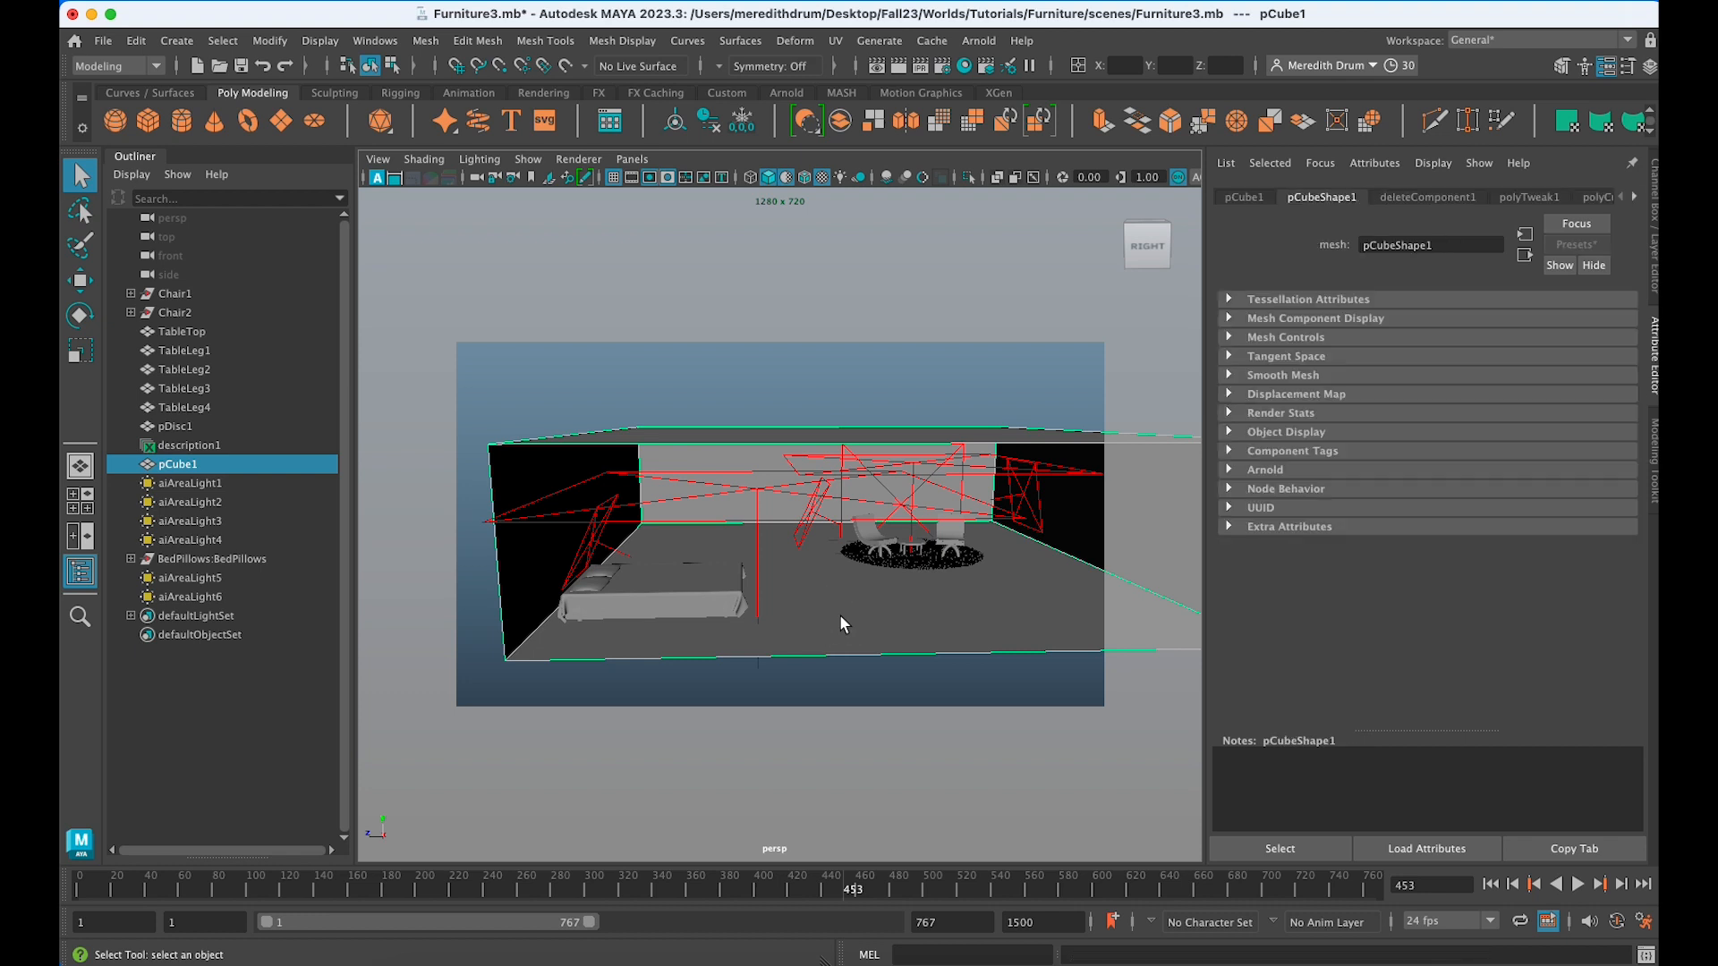
pyautogui.press('f')
pyautogui.keyDown('alt'); pyautogui.moveTo(803, 535); pyautogui.dragTo(831, 526); pyautogui.keyUp('alt')
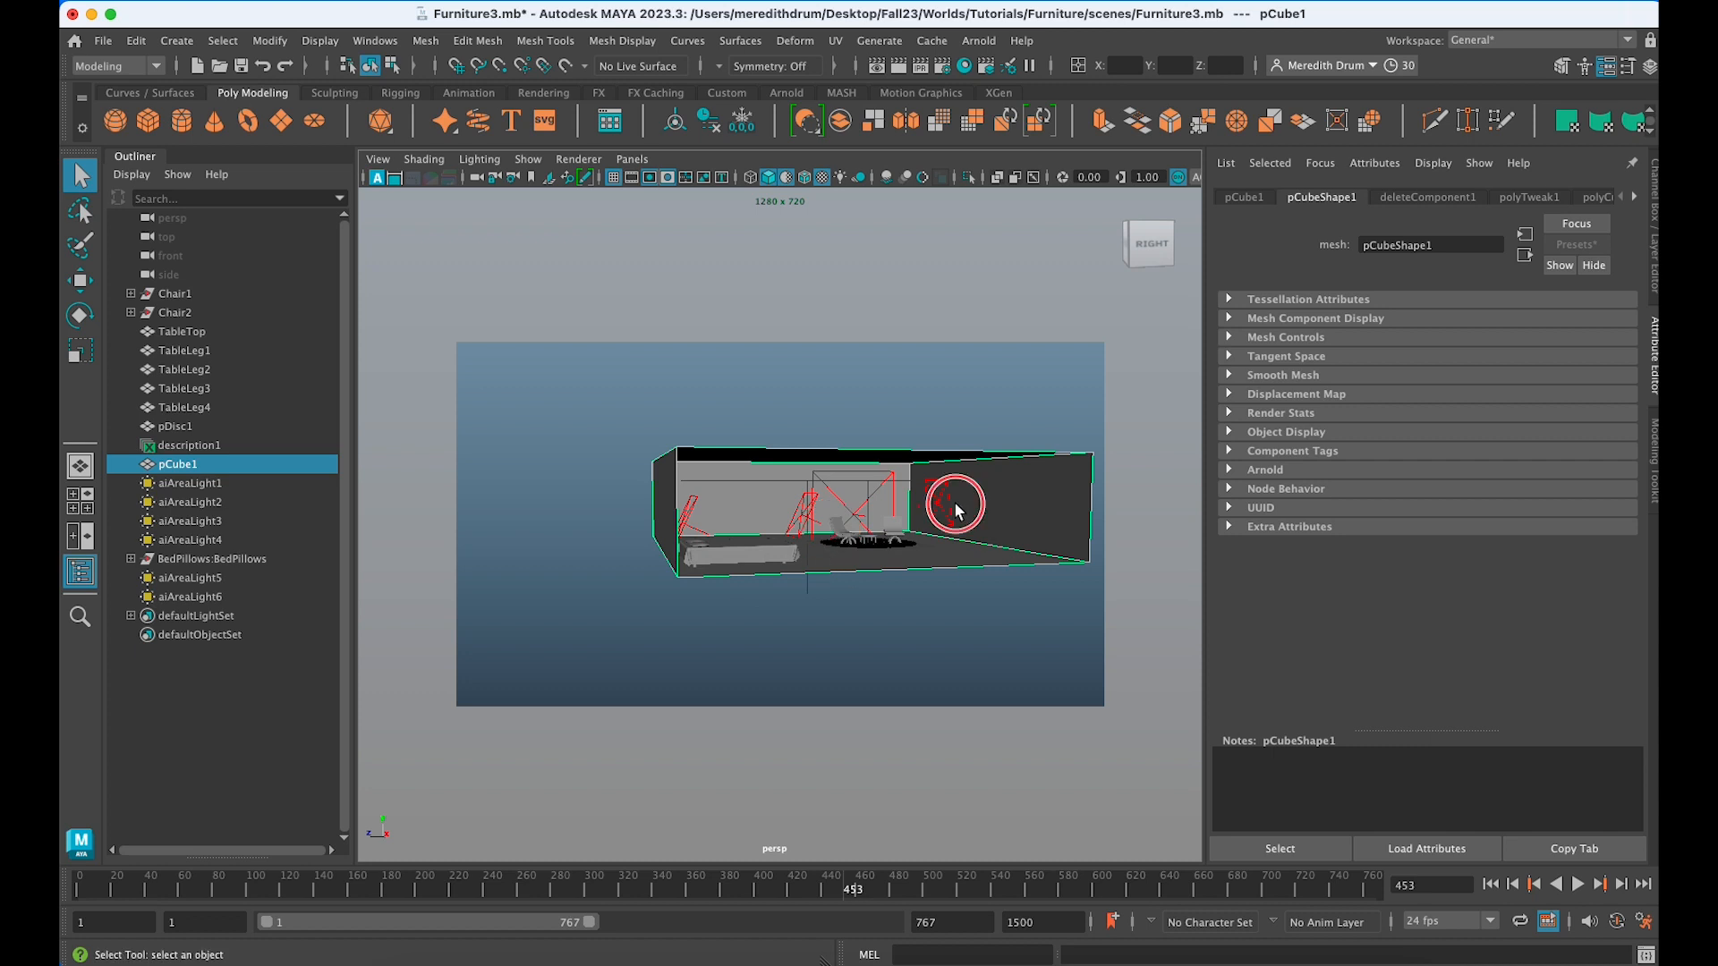
pyautogui.keyDown('alt'); pyautogui.moveTo(971, 507); pyautogui.dragTo(922, 498); pyautogui.keyUp('alt')
pyautogui.moveTo(1041, 427); pyautogui.dragTo(1038, 376, button='right')
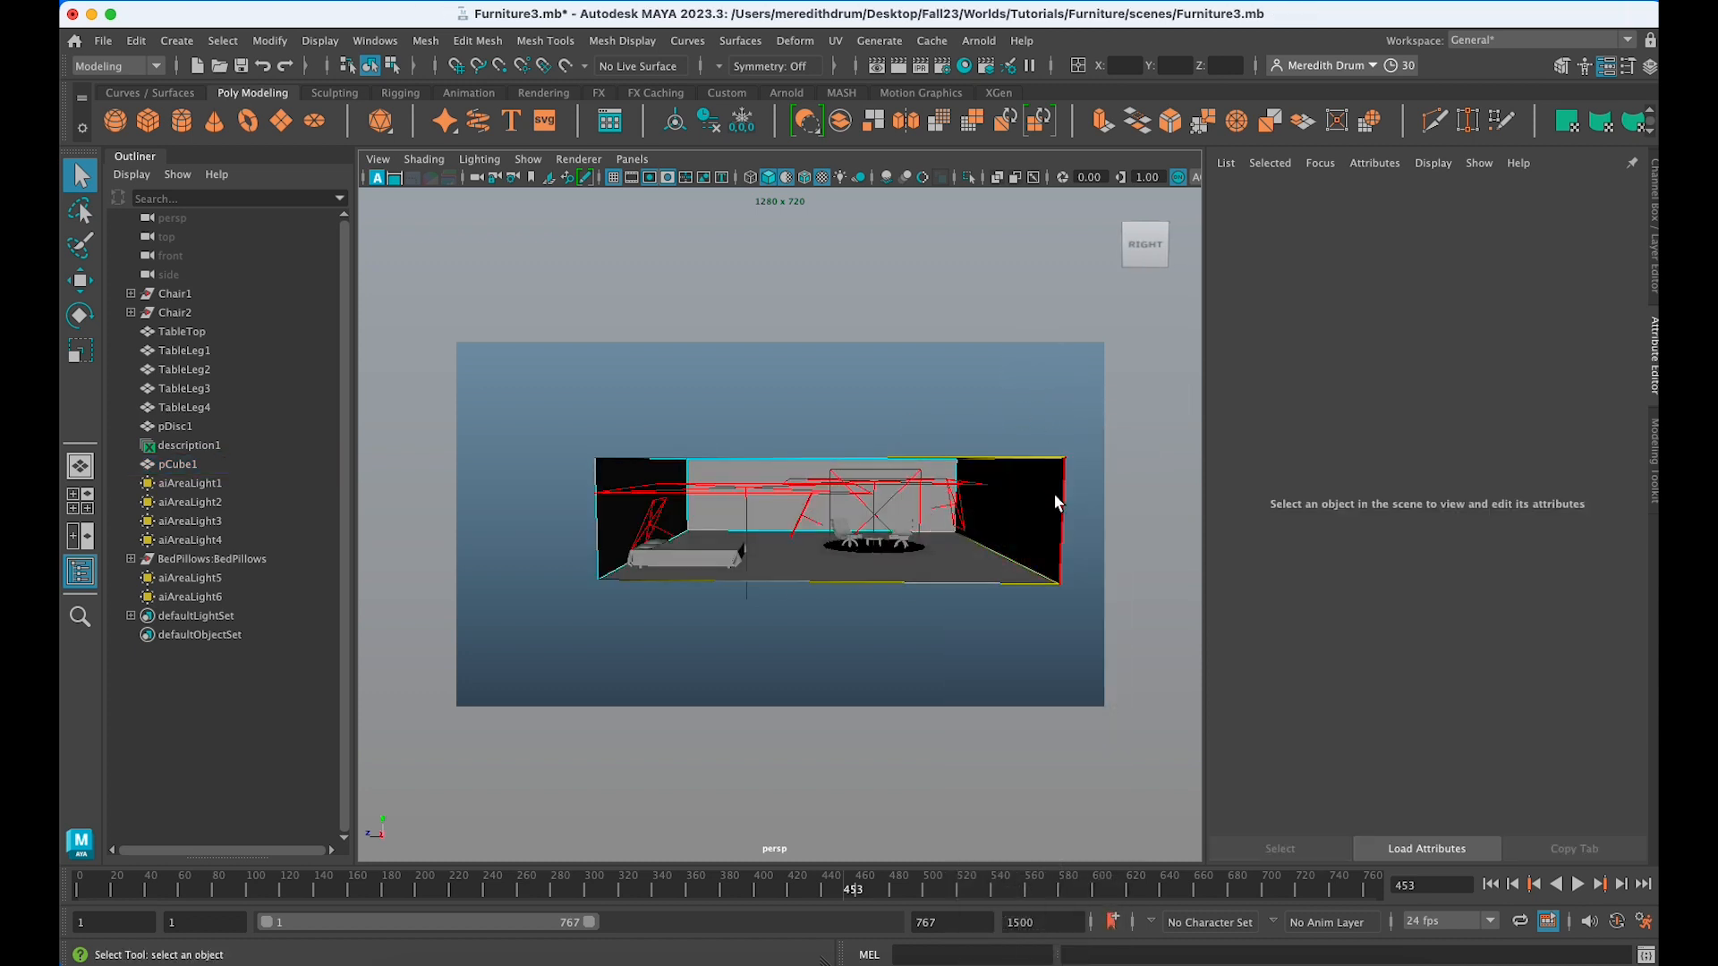
pyautogui.click(1057, 493)
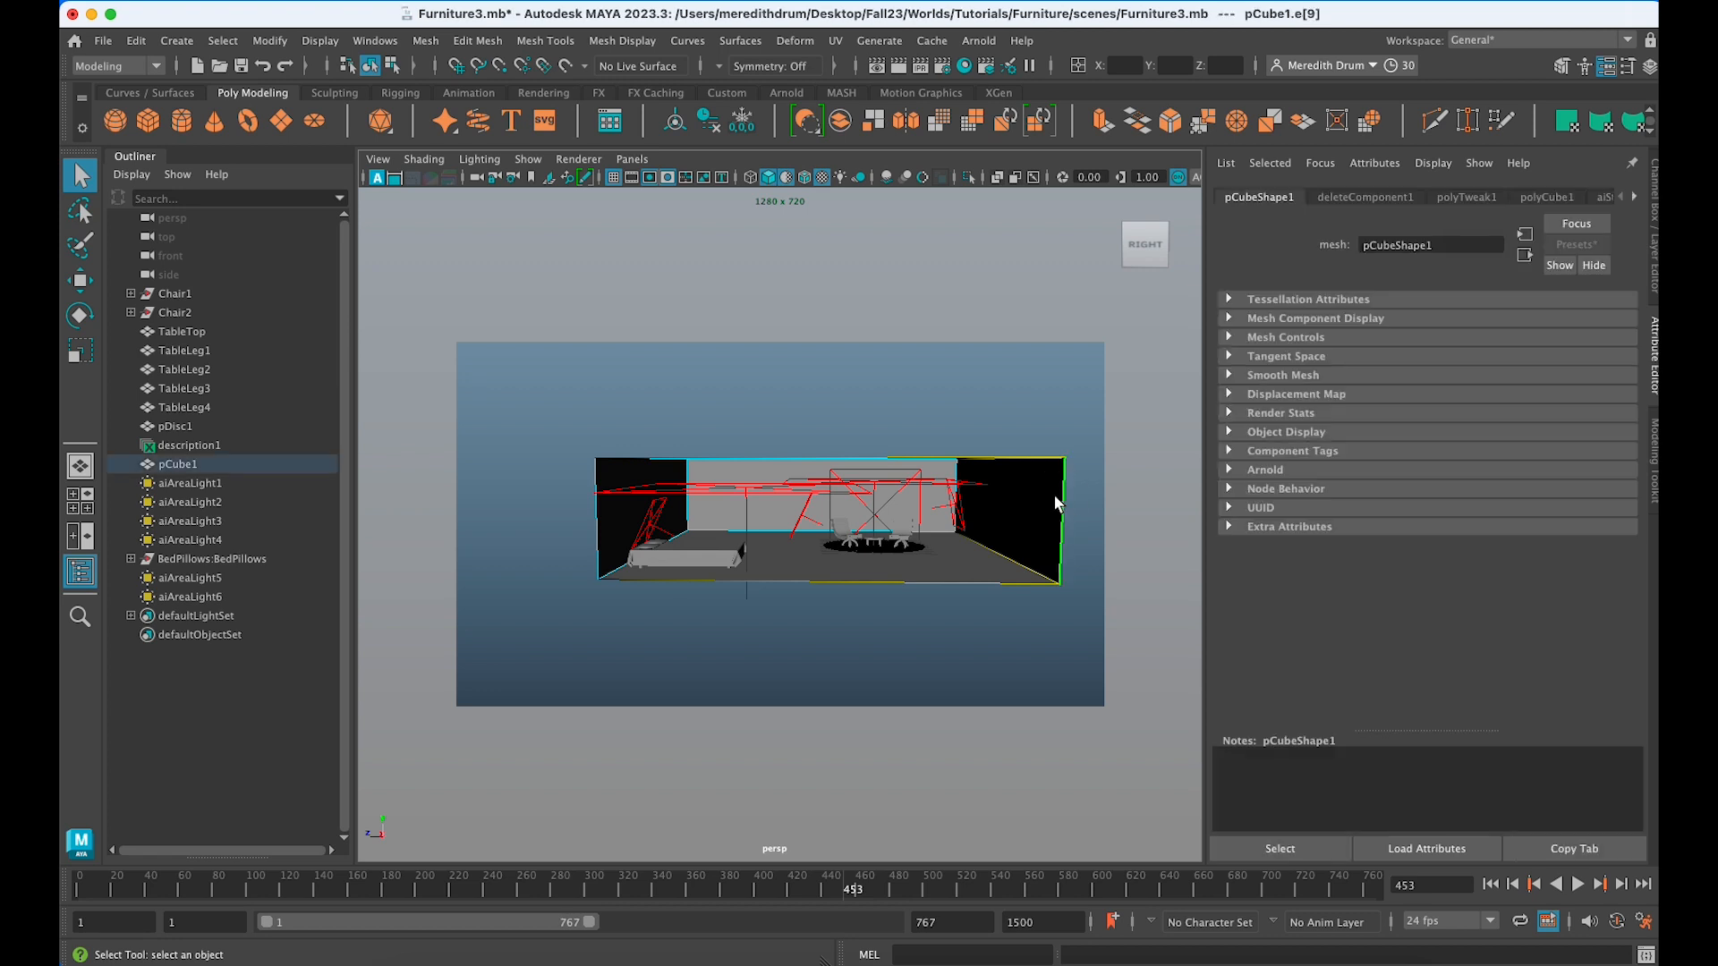
pyautogui.click(594, 513)
pyautogui.keyDown('alt'); pyautogui.moveTo(788, 632); pyautogui.dragTo(920, 667); pyautogui.keyUp('alt')
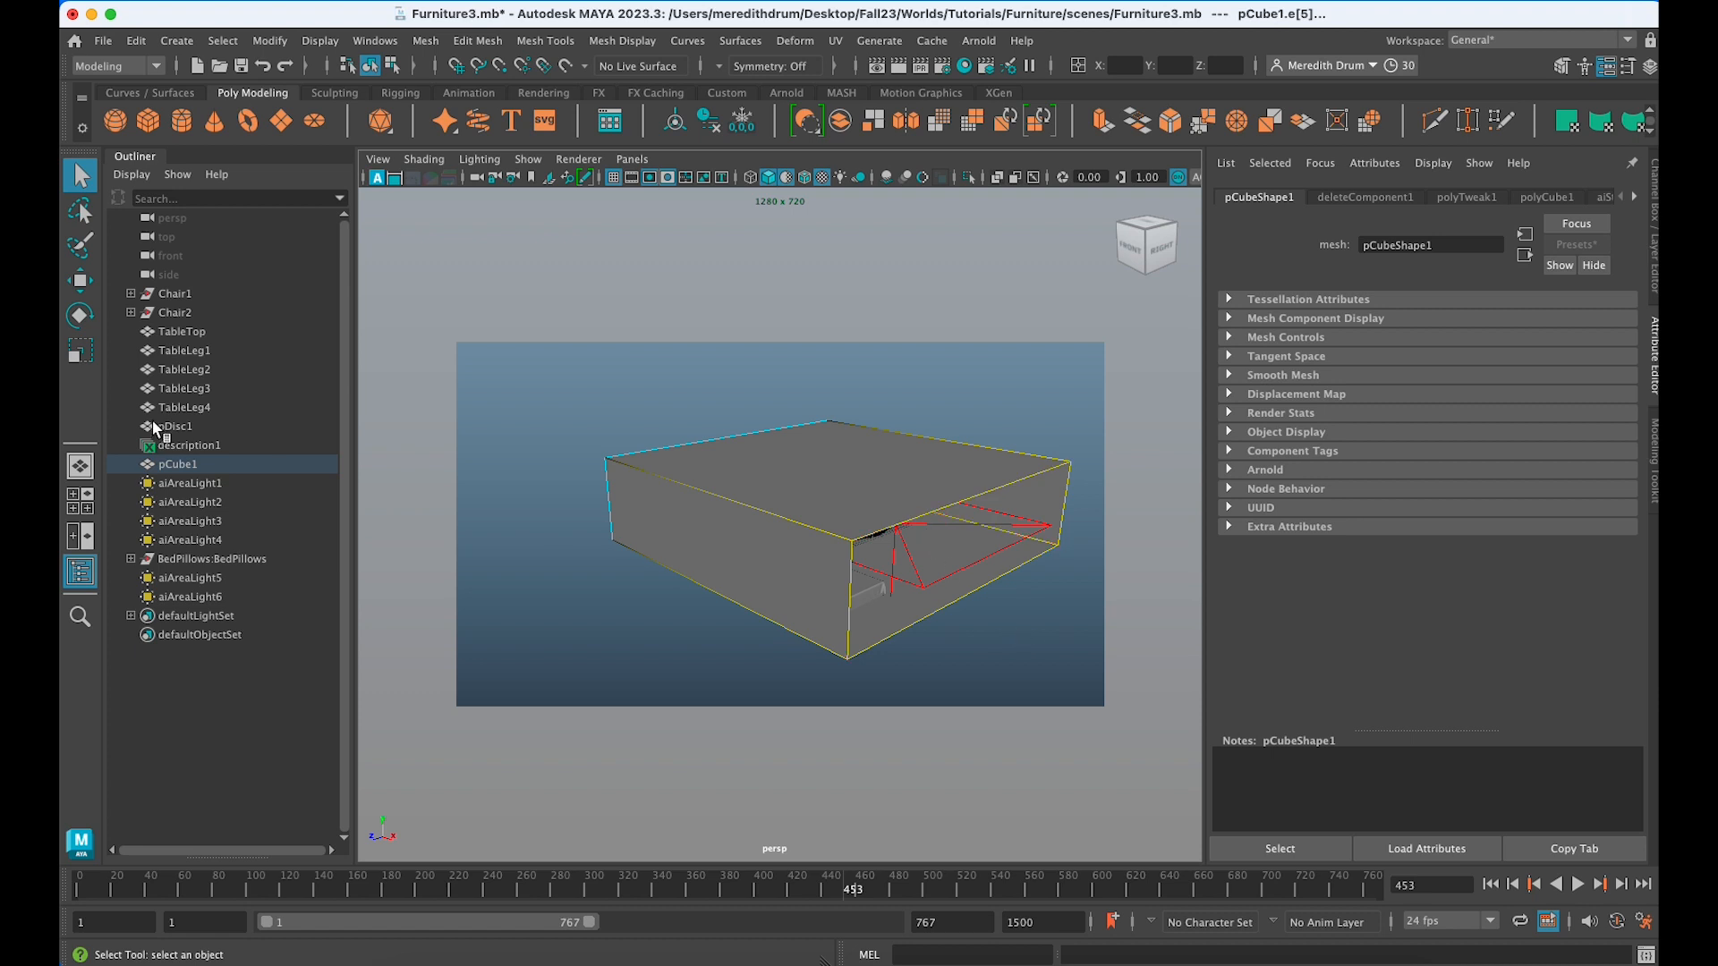
# Turn off Soft Select in the Move tool's settings and close the settings.
pyautogui.doubleClick(81, 283)
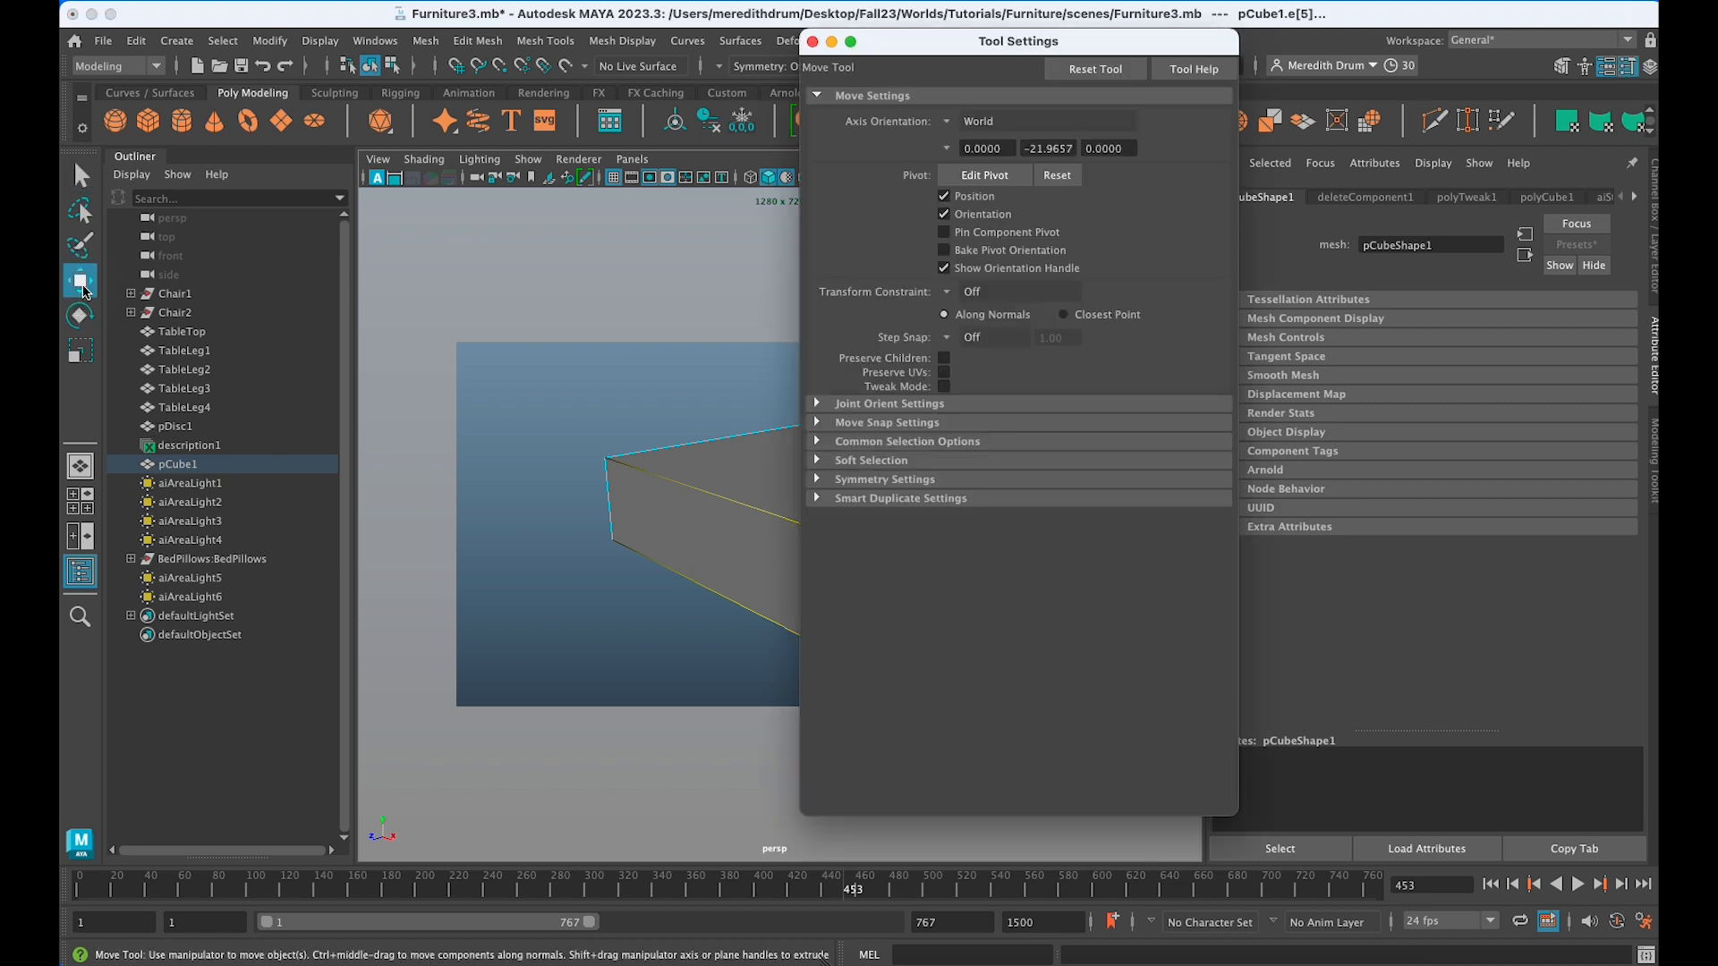
pyautogui.click(818, 461)
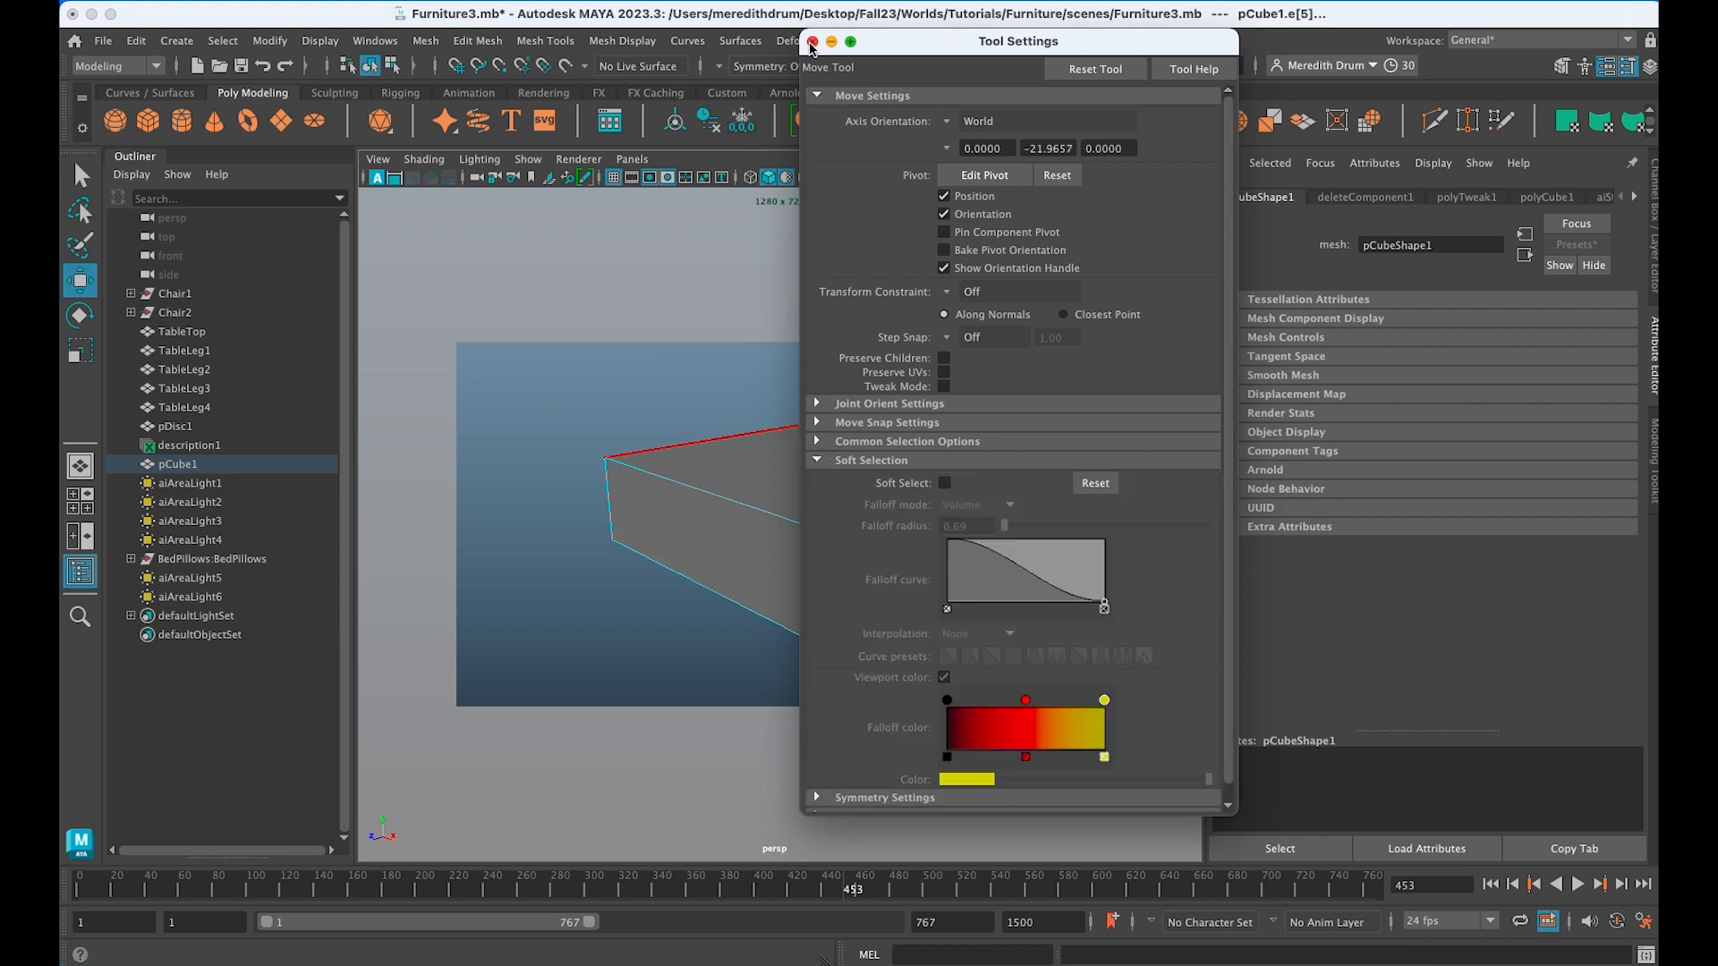
pyautogui.click(812, 42)
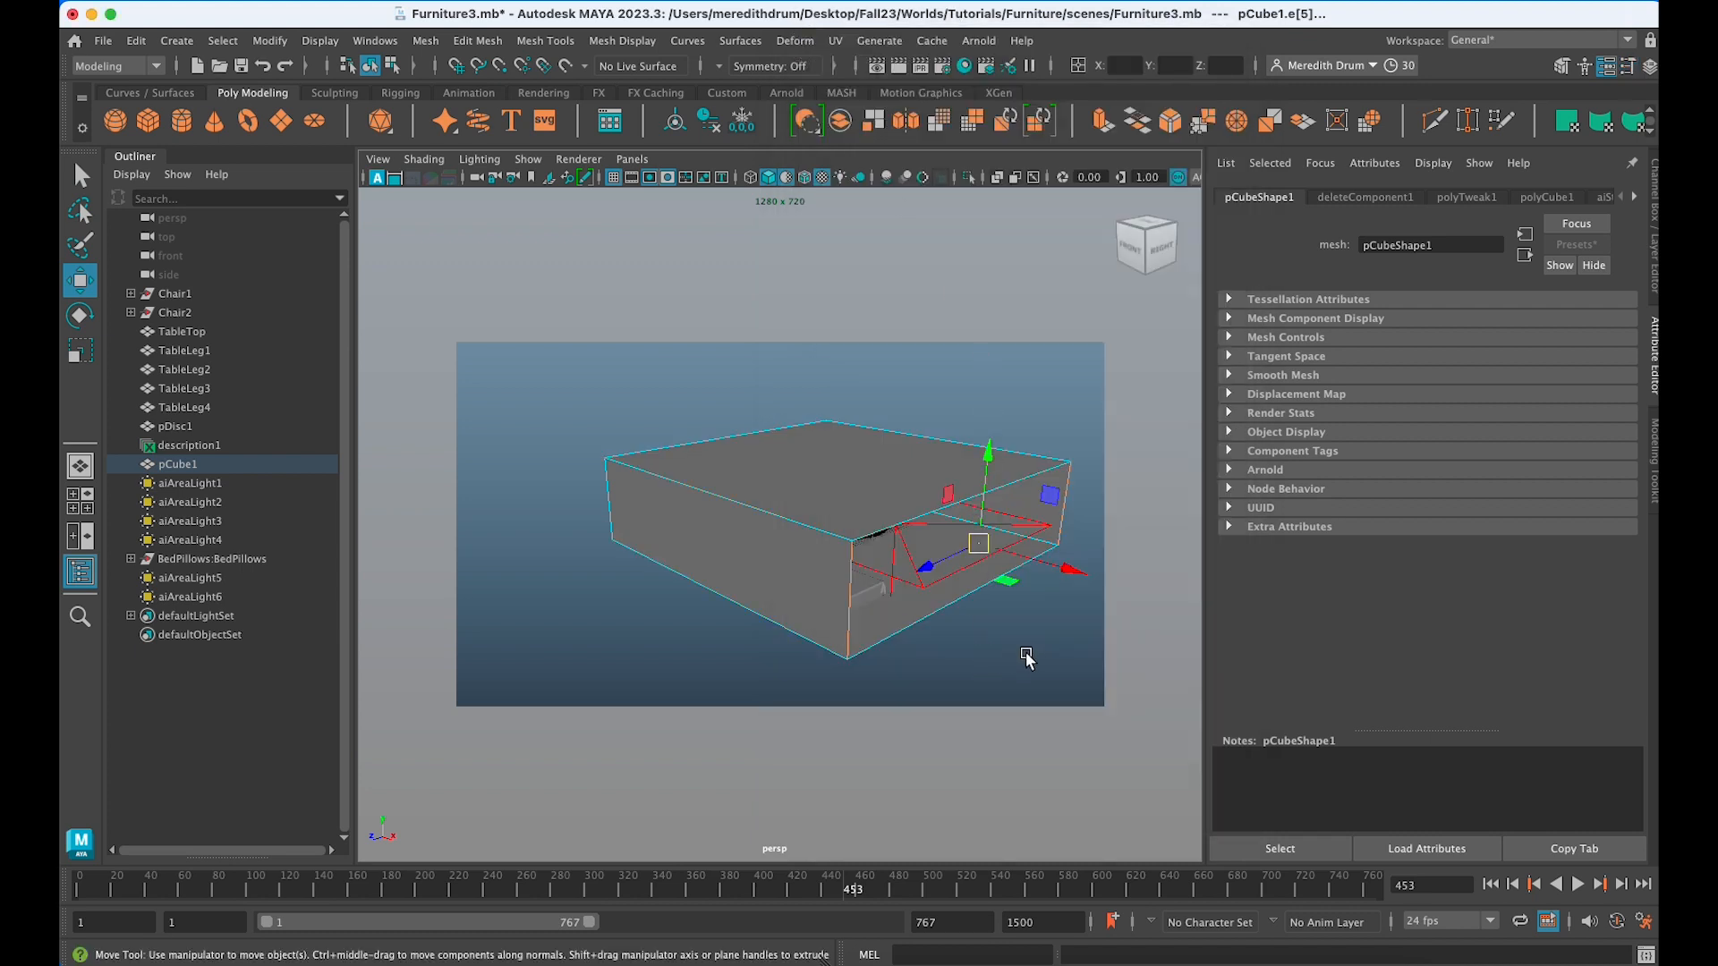
pyautogui.press('b')
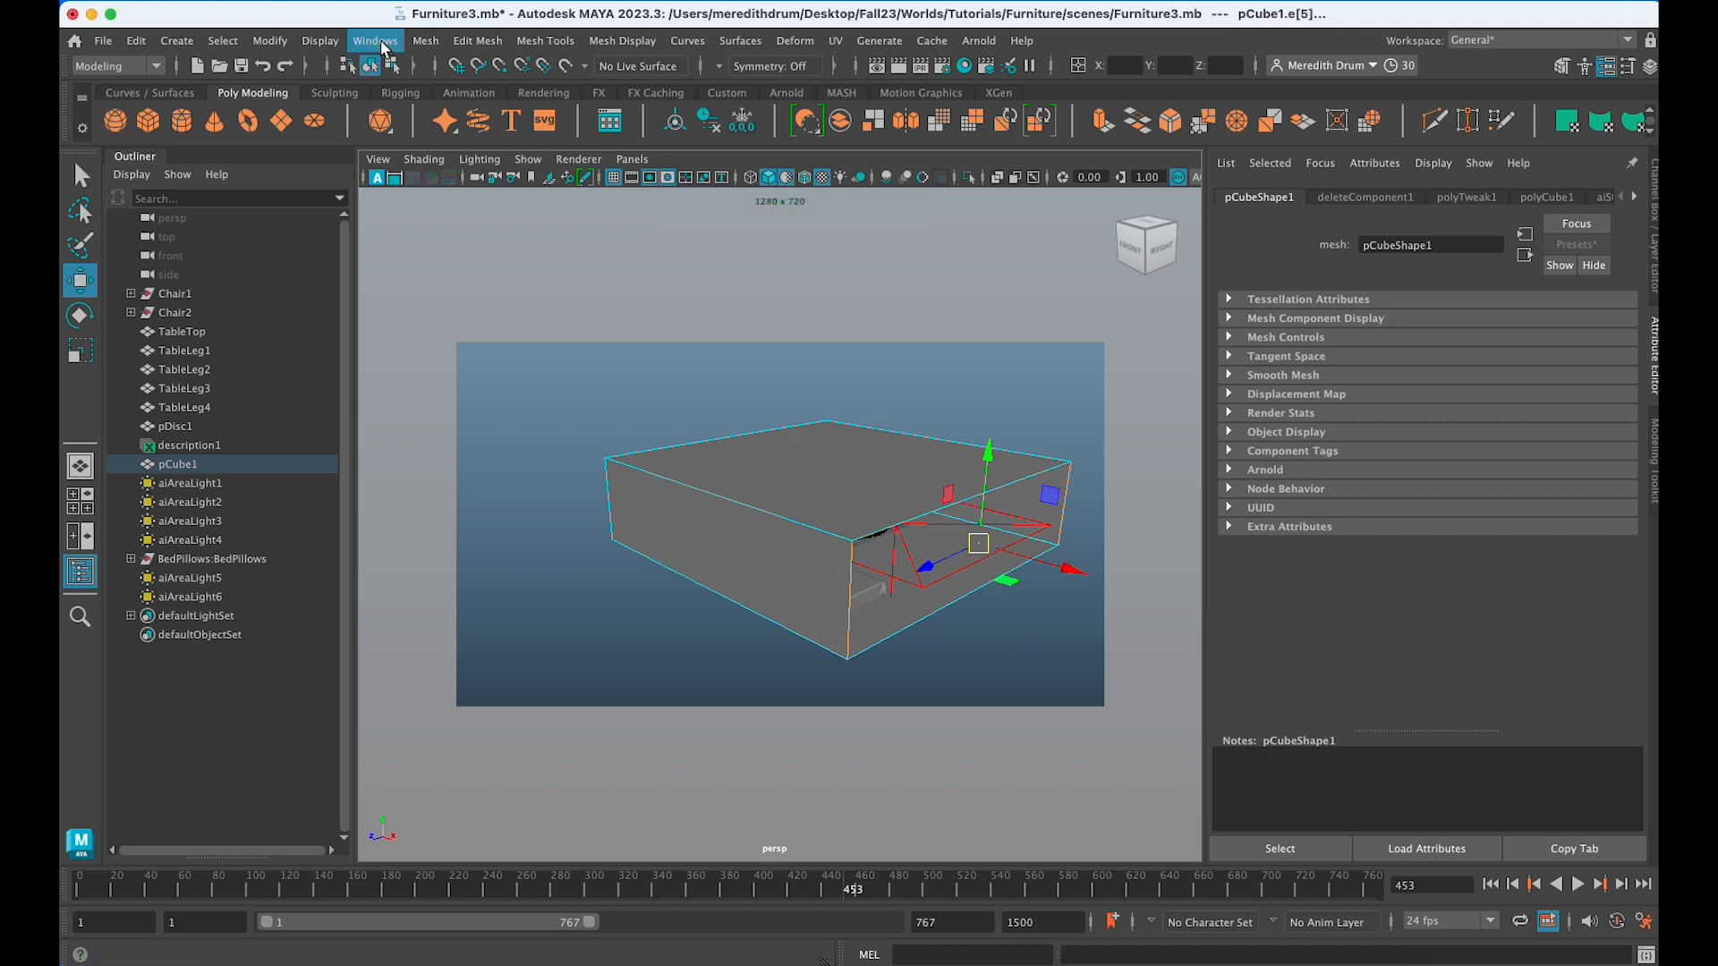
# Close the room's open front by bridging the two selected edges with reset Bridge settings, and return to object mode.
pyautogui.click(432, 42)
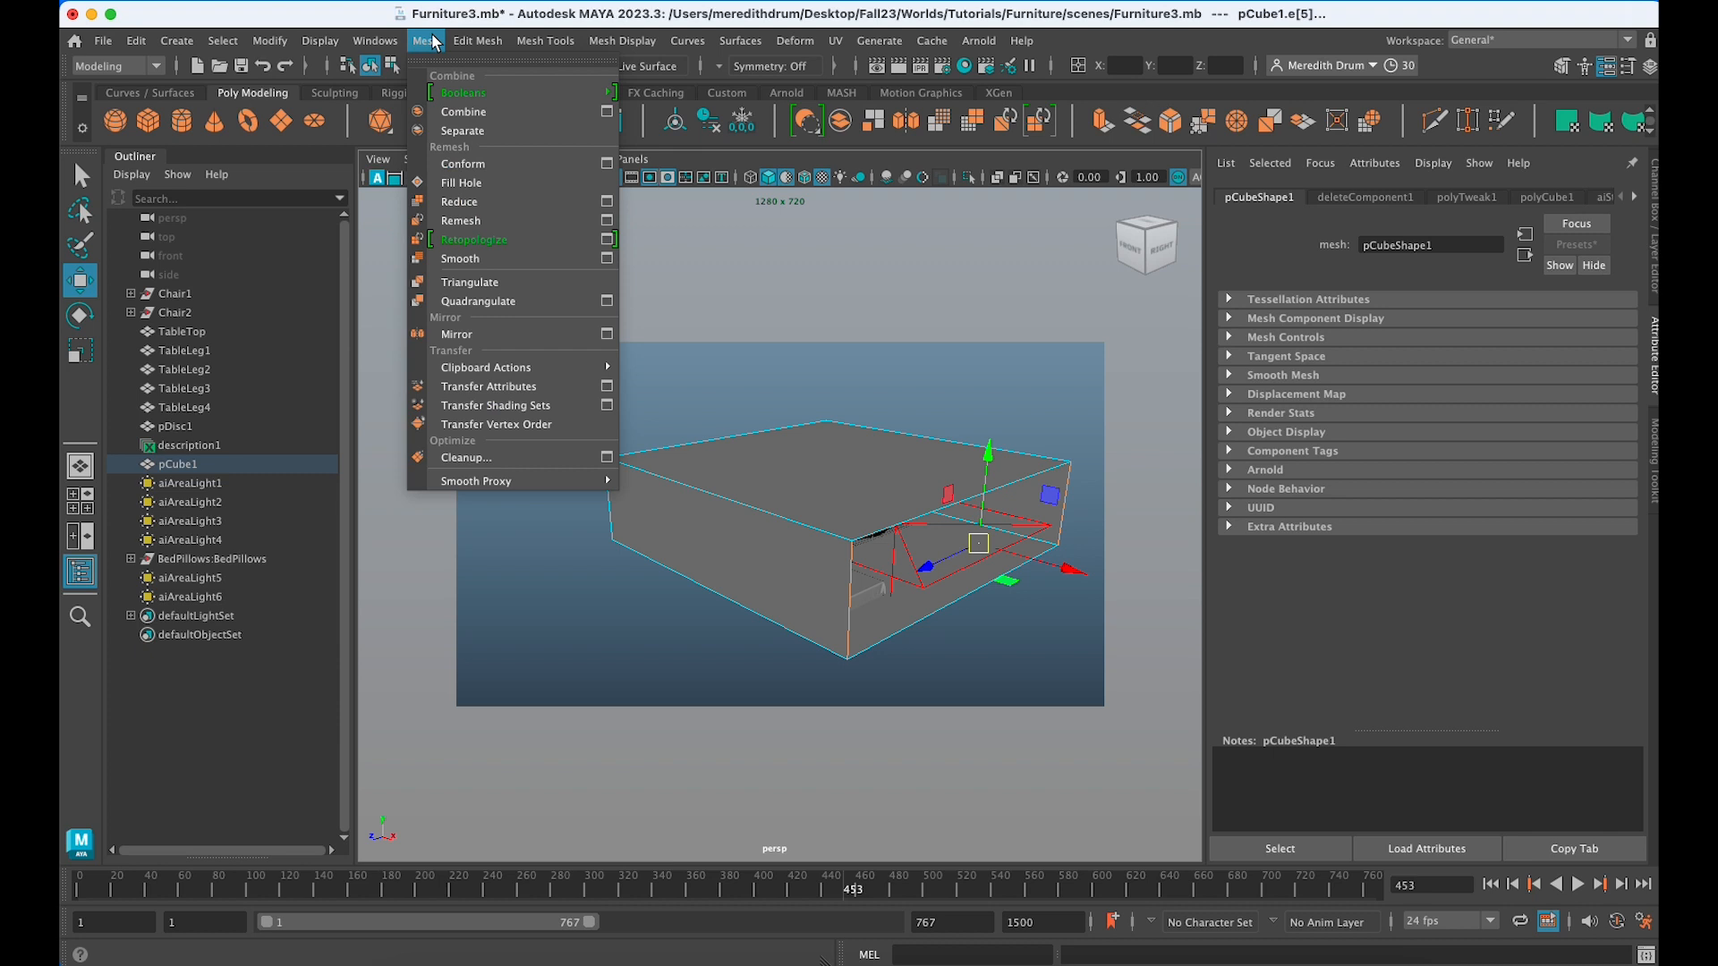
pyautogui.moveTo(464, 45)
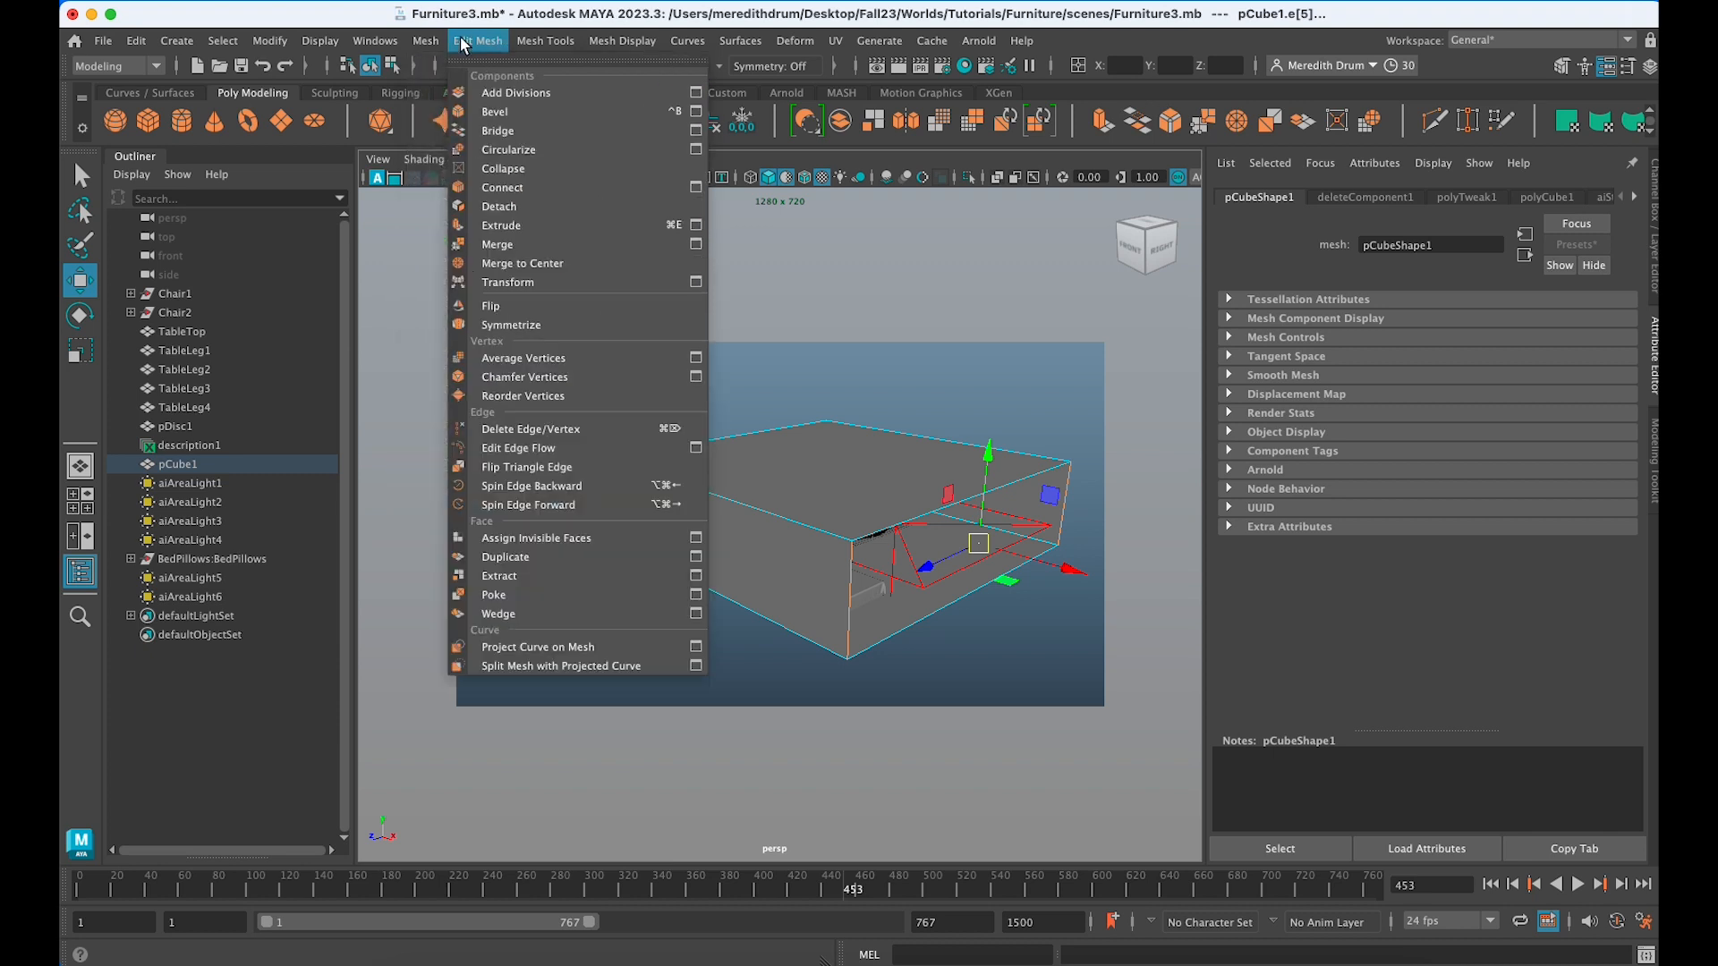
pyautogui.click(697, 132)
pyautogui.click(856, 125)
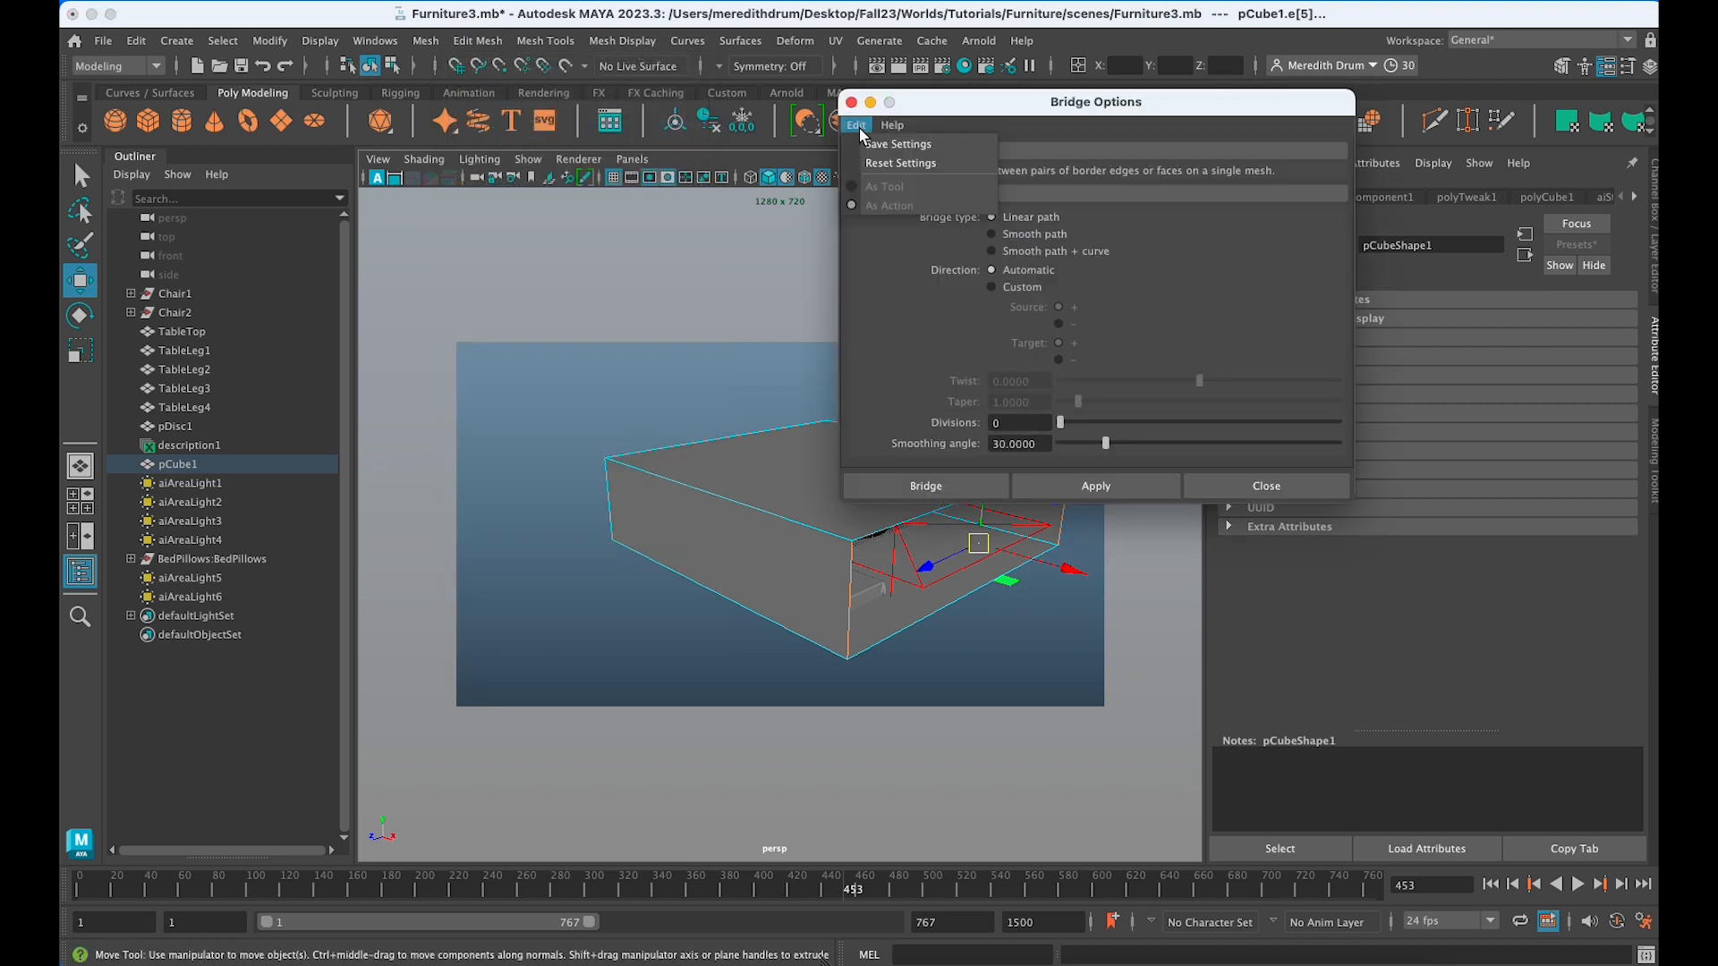
pyautogui.click(895, 166)
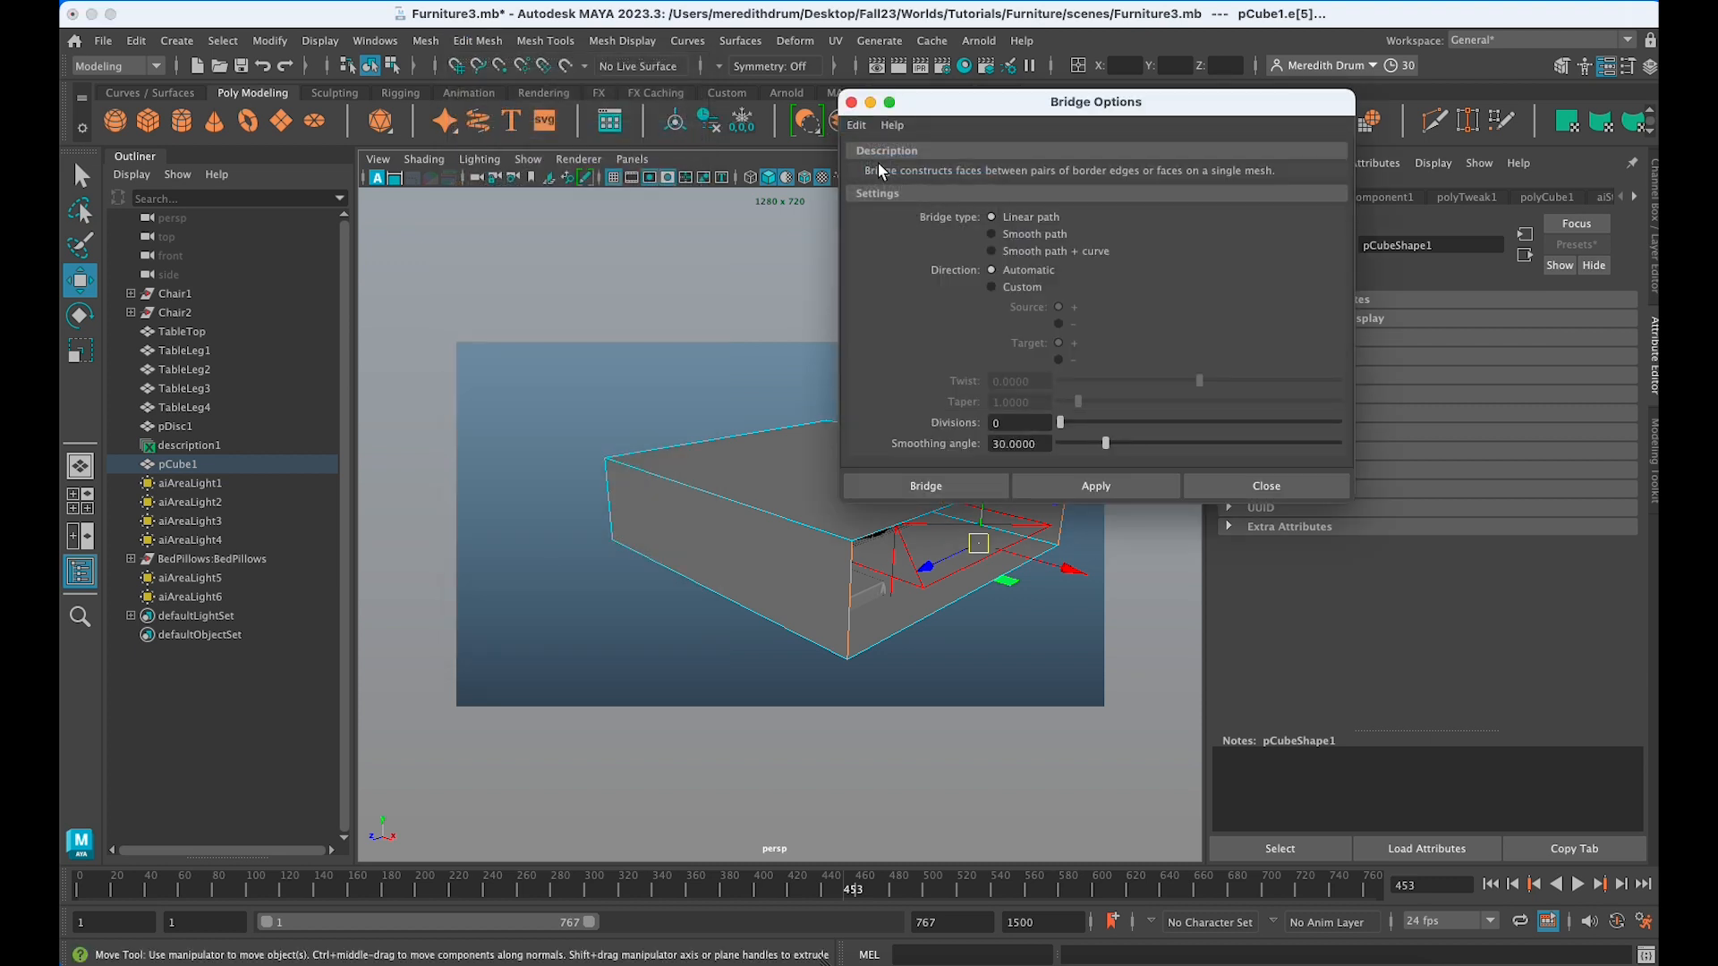
pyautogui.click(926, 486)
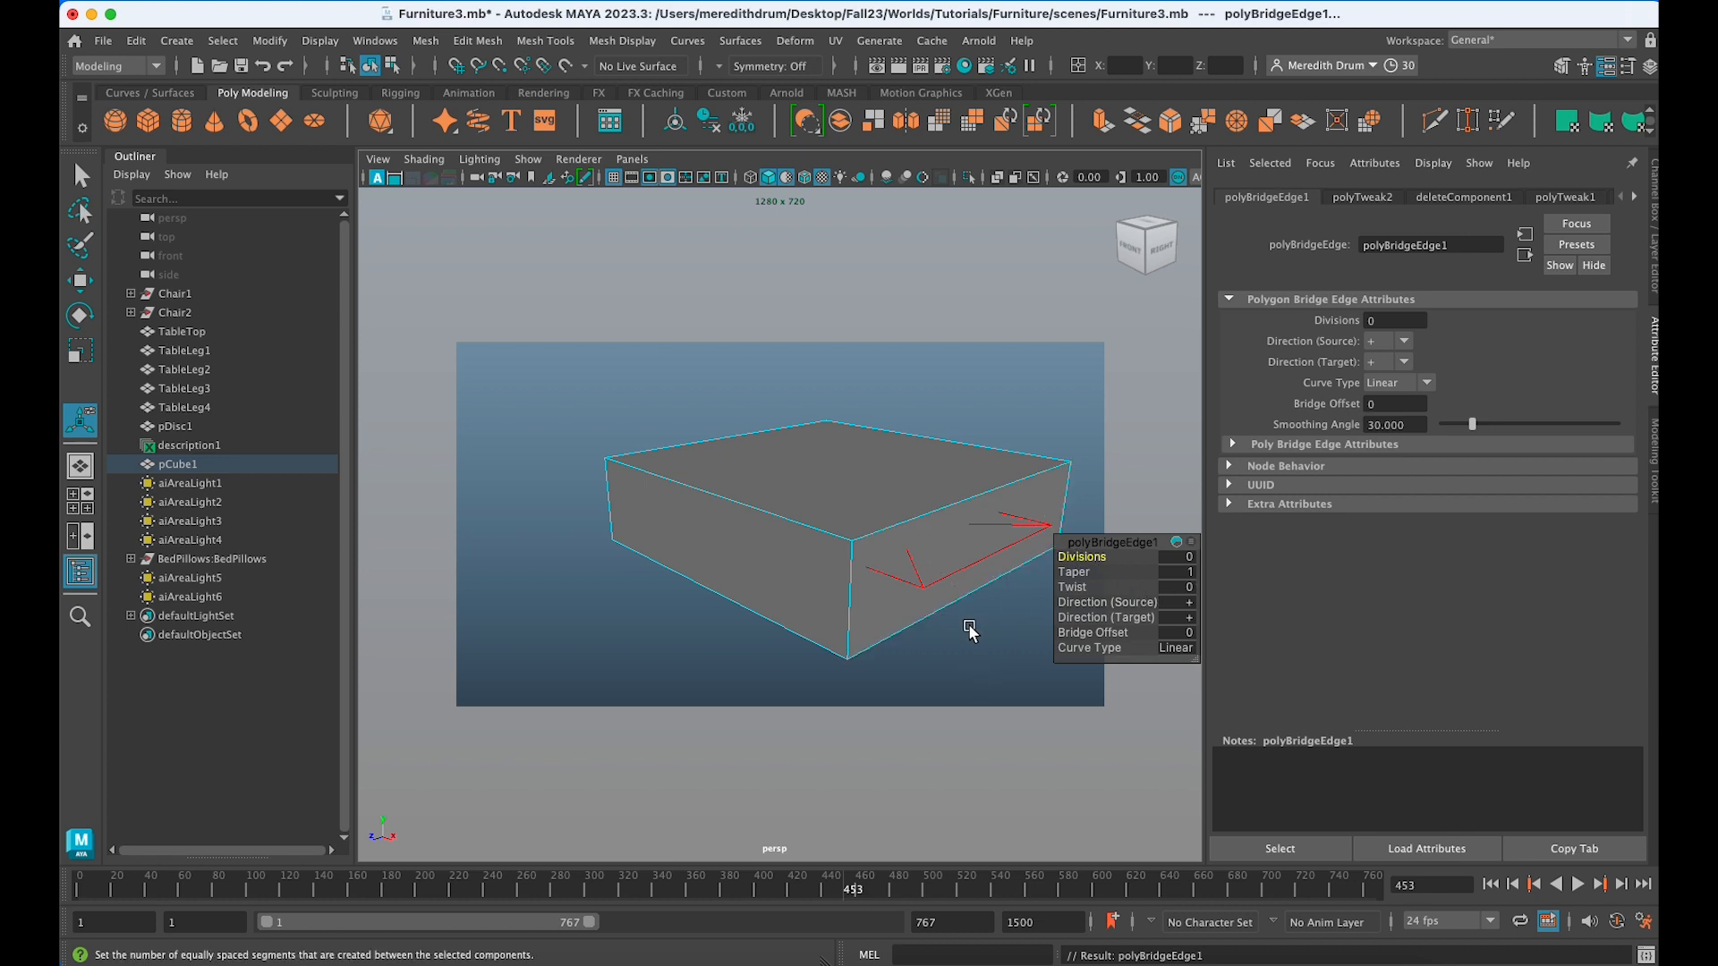
pyautogui.moveTo(985, 506); pyautogui.dragTo(1052, 412, button='right')
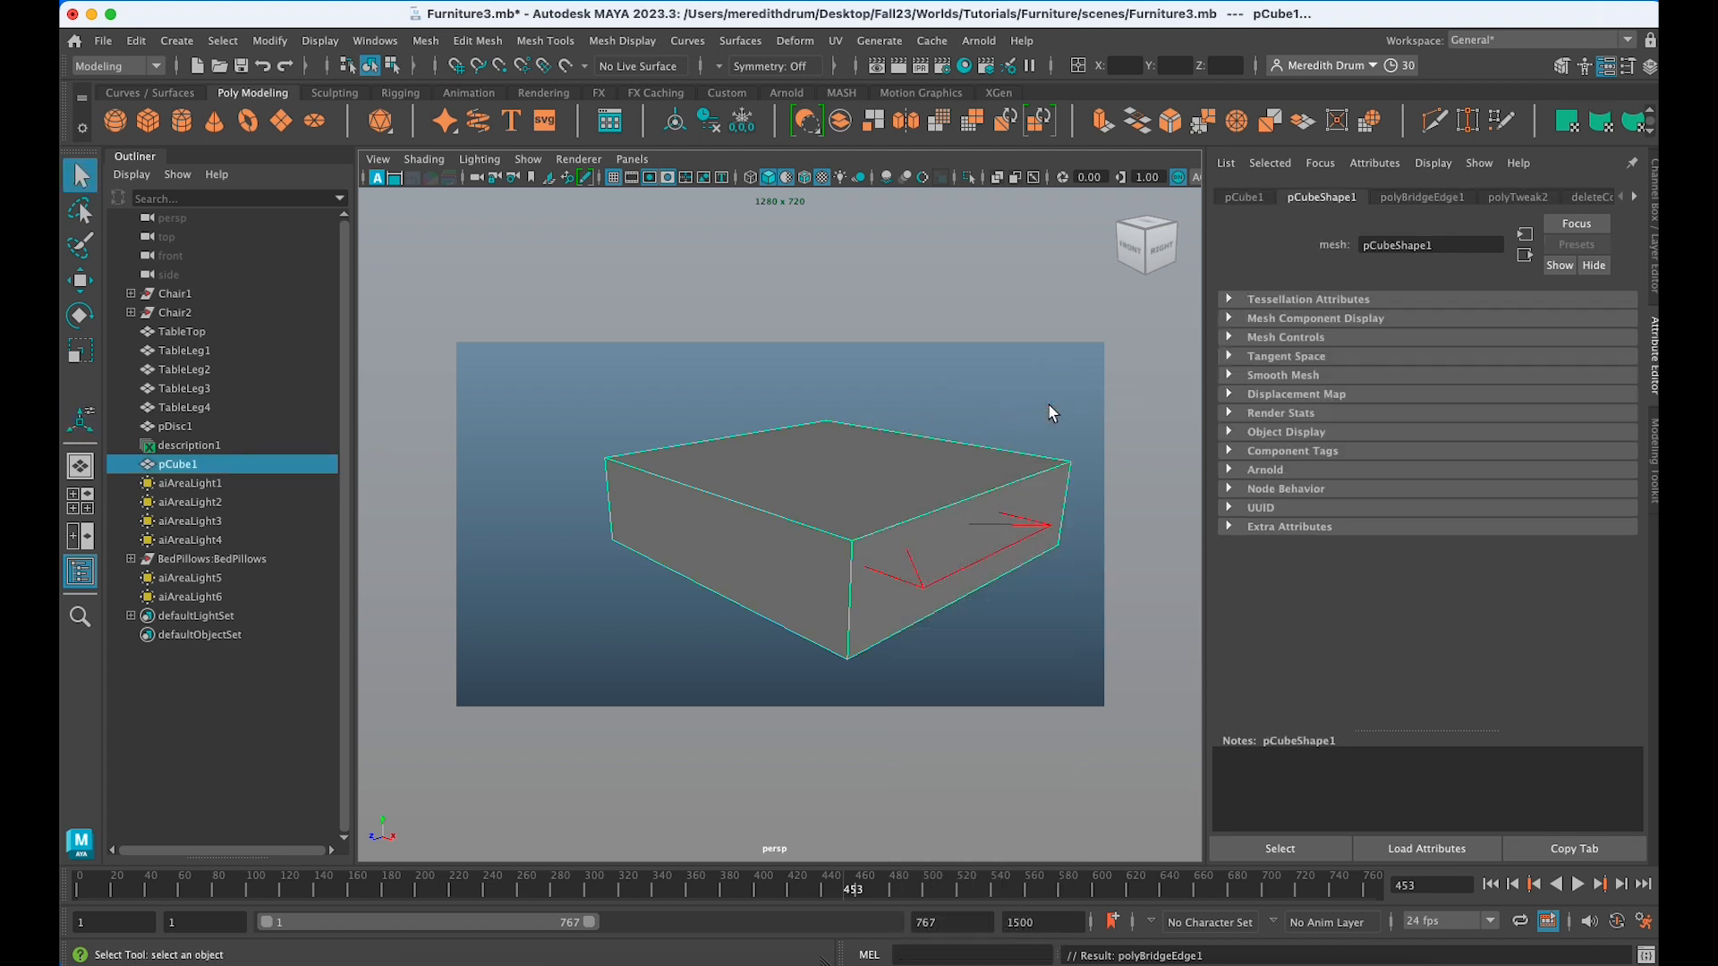
# Move aiAreaLight5 along the X axis into the room, to about X 22.6 cm.
pyautogui.scroll(-3, 994, 462)
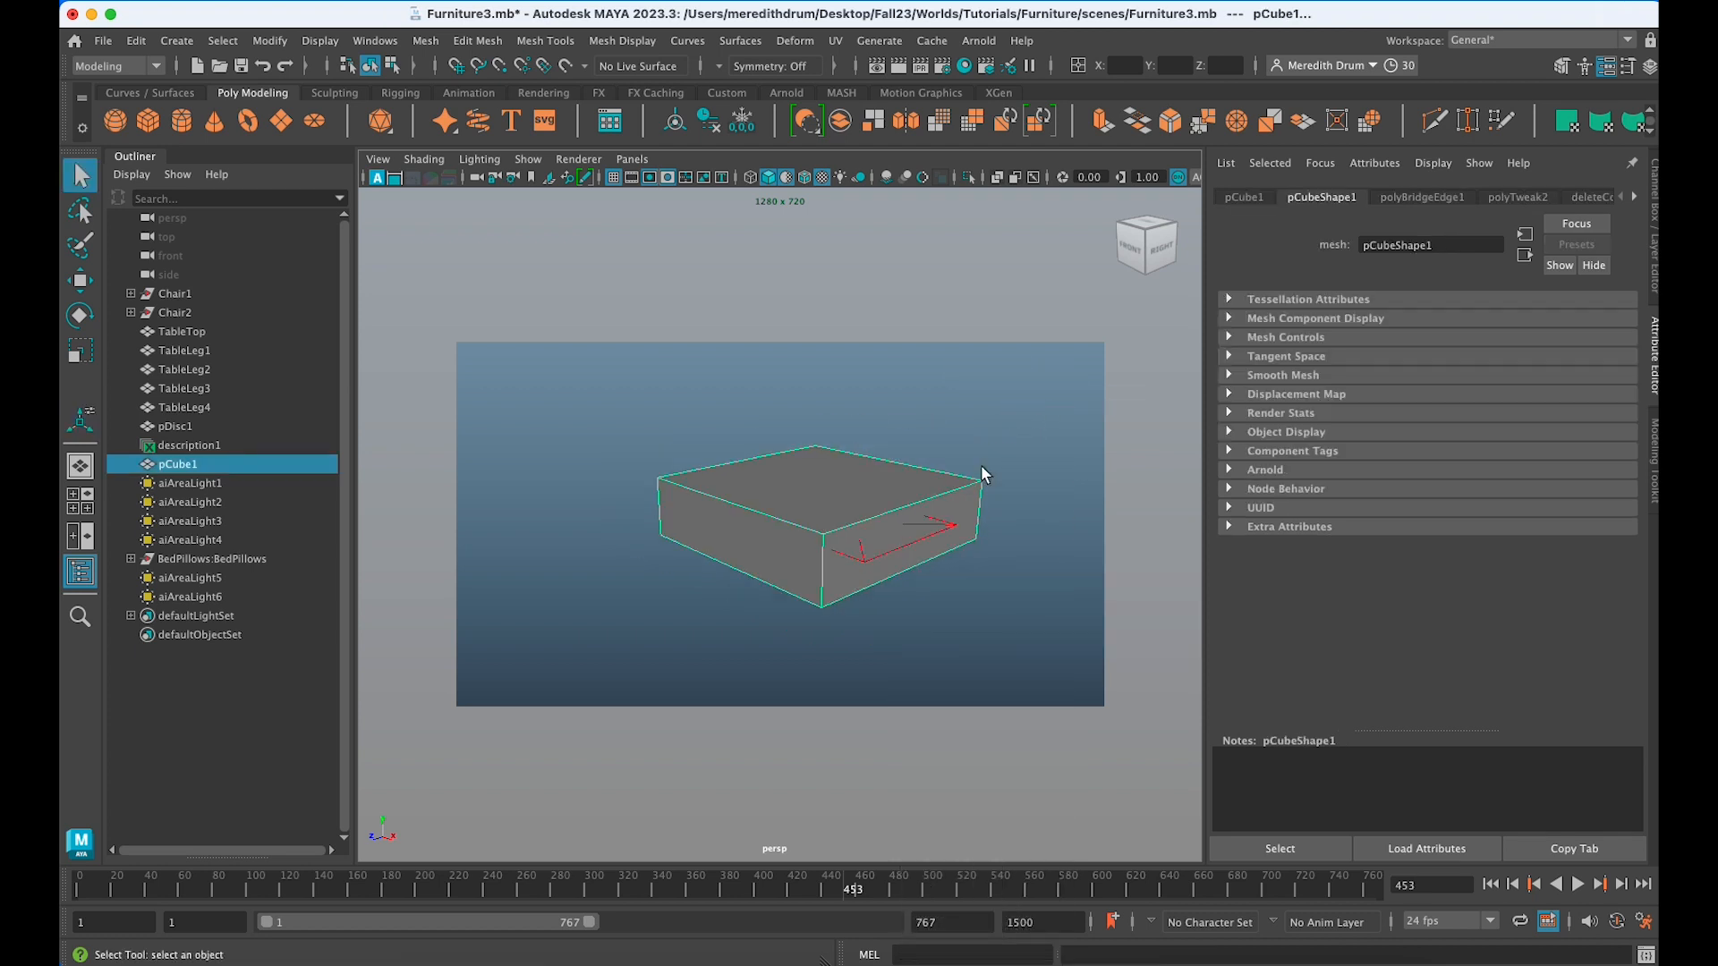
pyautogui.click(919, 549)
pyautogui.press('w')
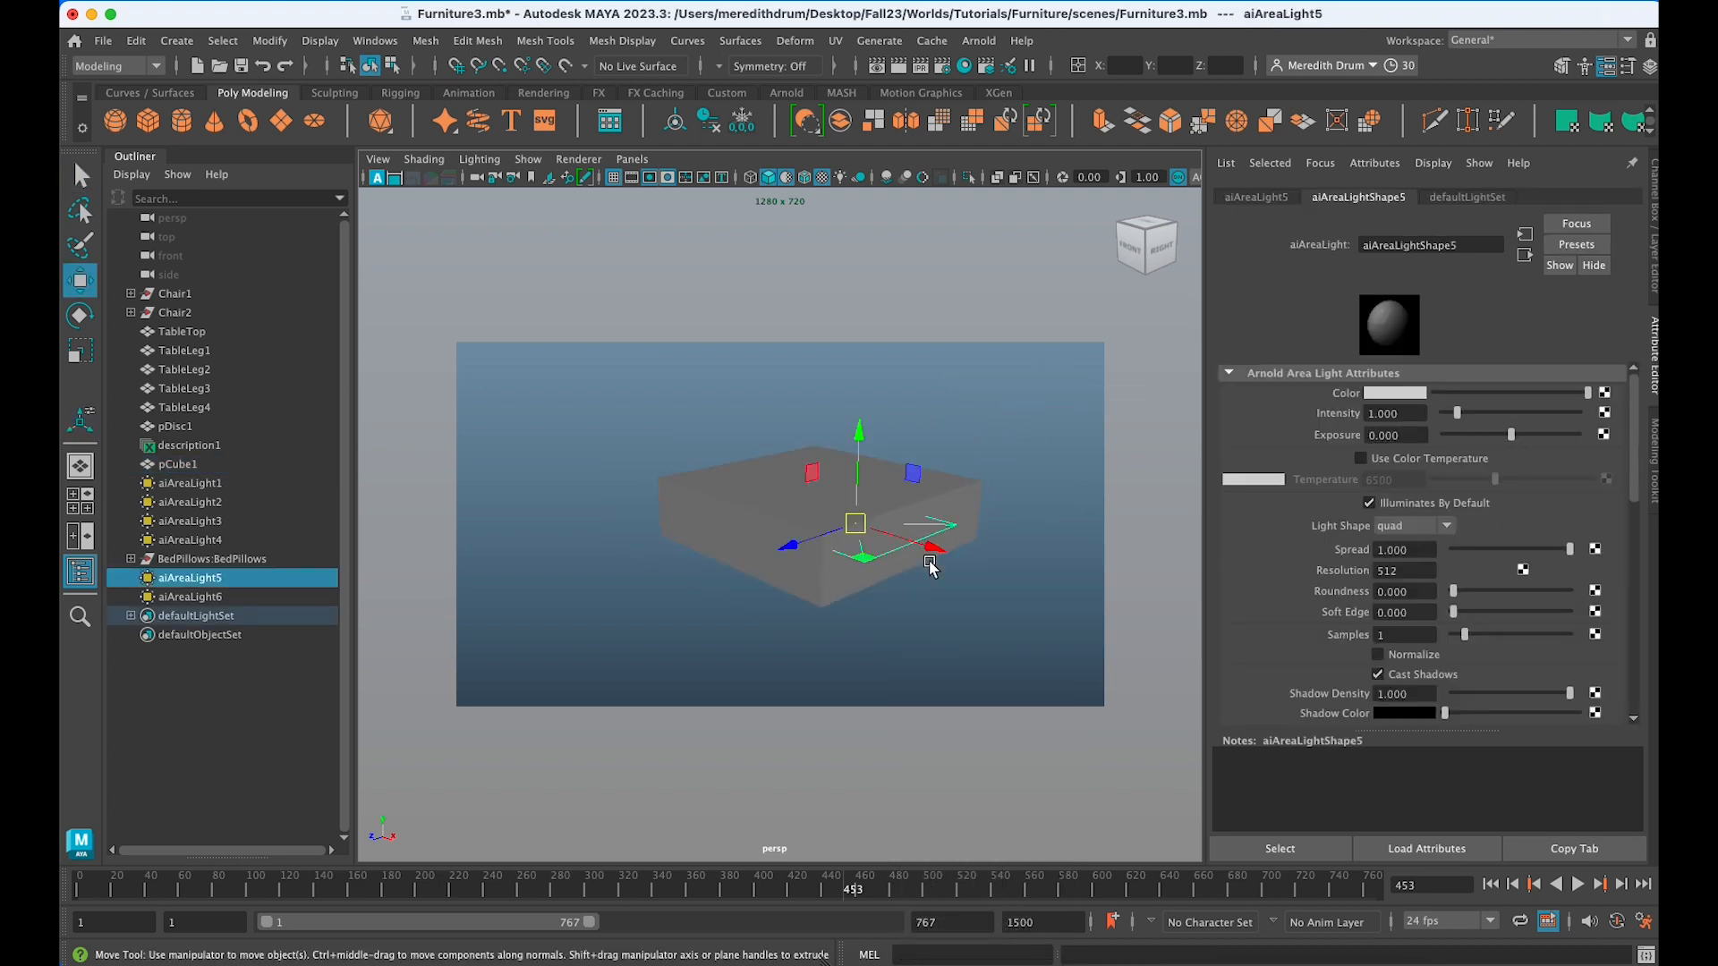
pyautogui.moveTo(926, 548); pyautogui.dragTo(895, 539)
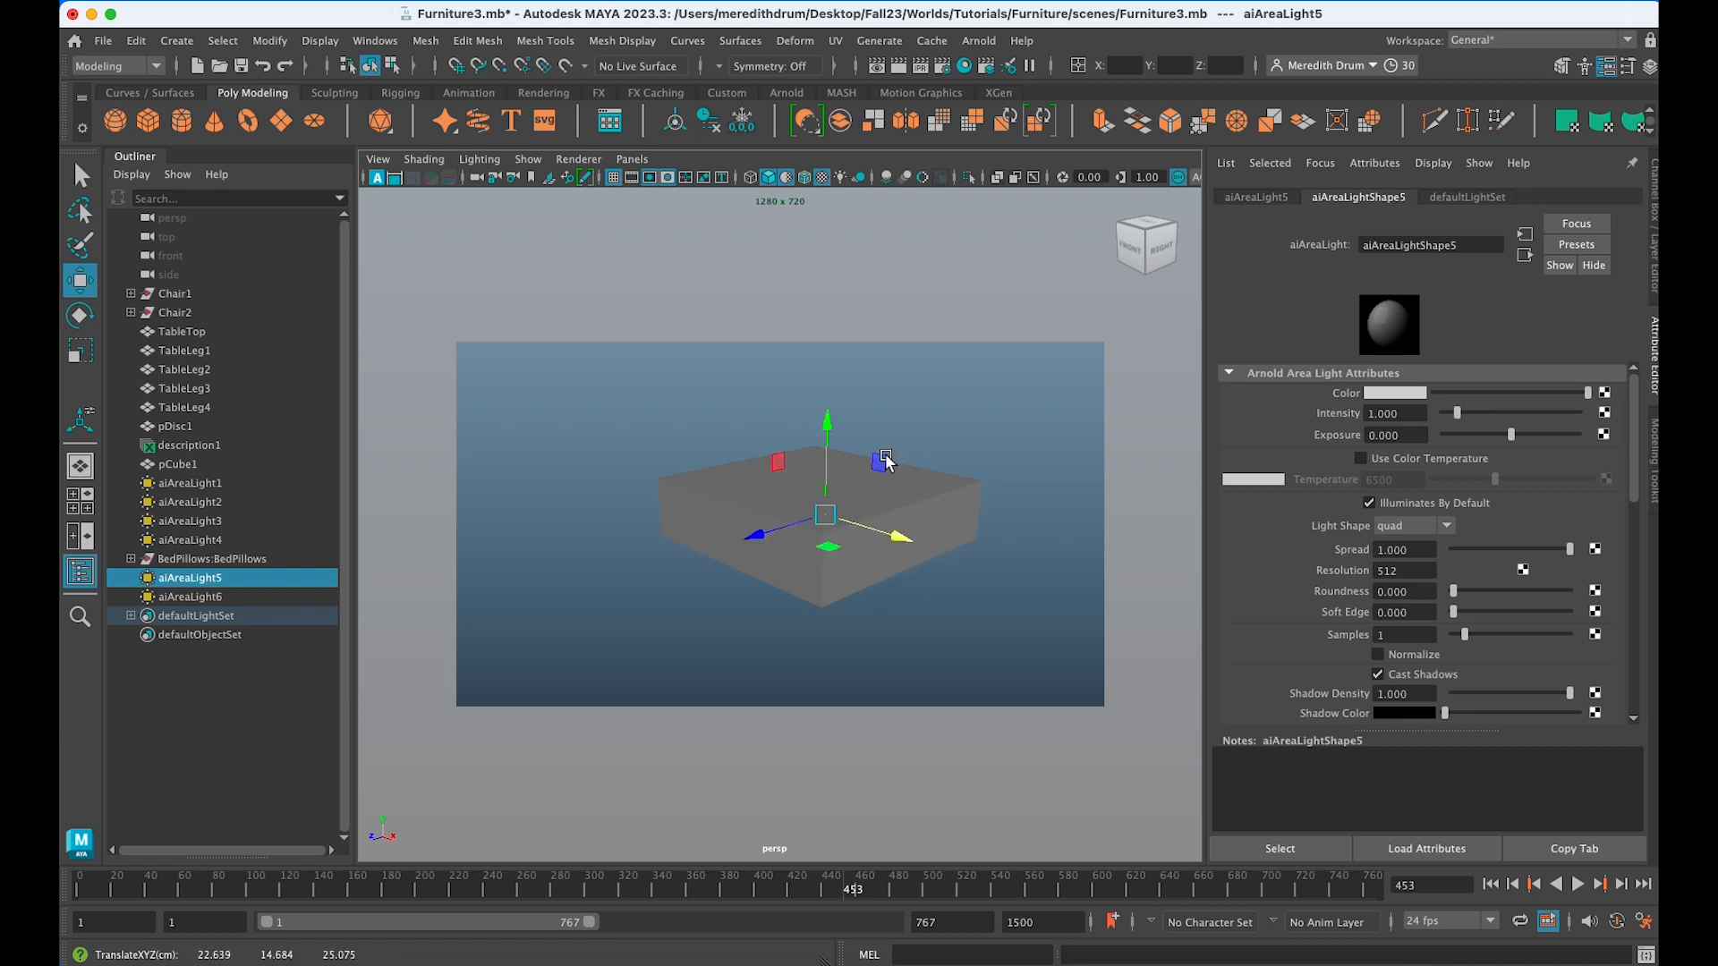
# Delete the ceiling face of the room box and return to object mode.
pyautogui.click(905, 505)
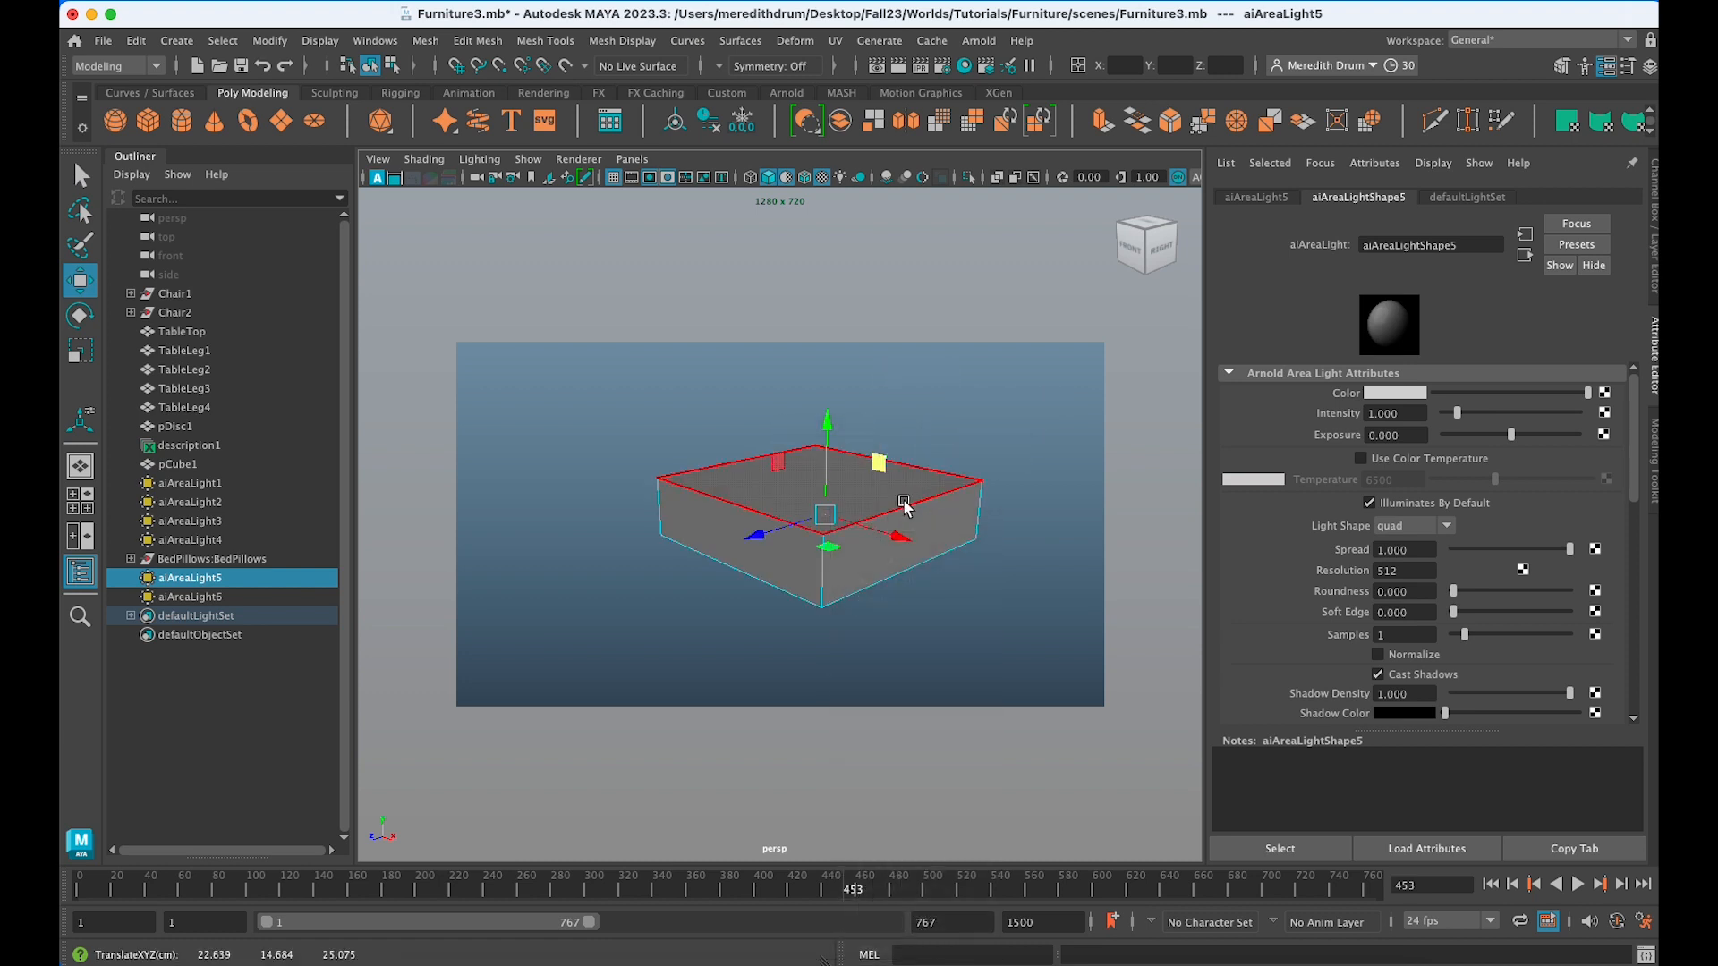
pyautogui.press('Delete')
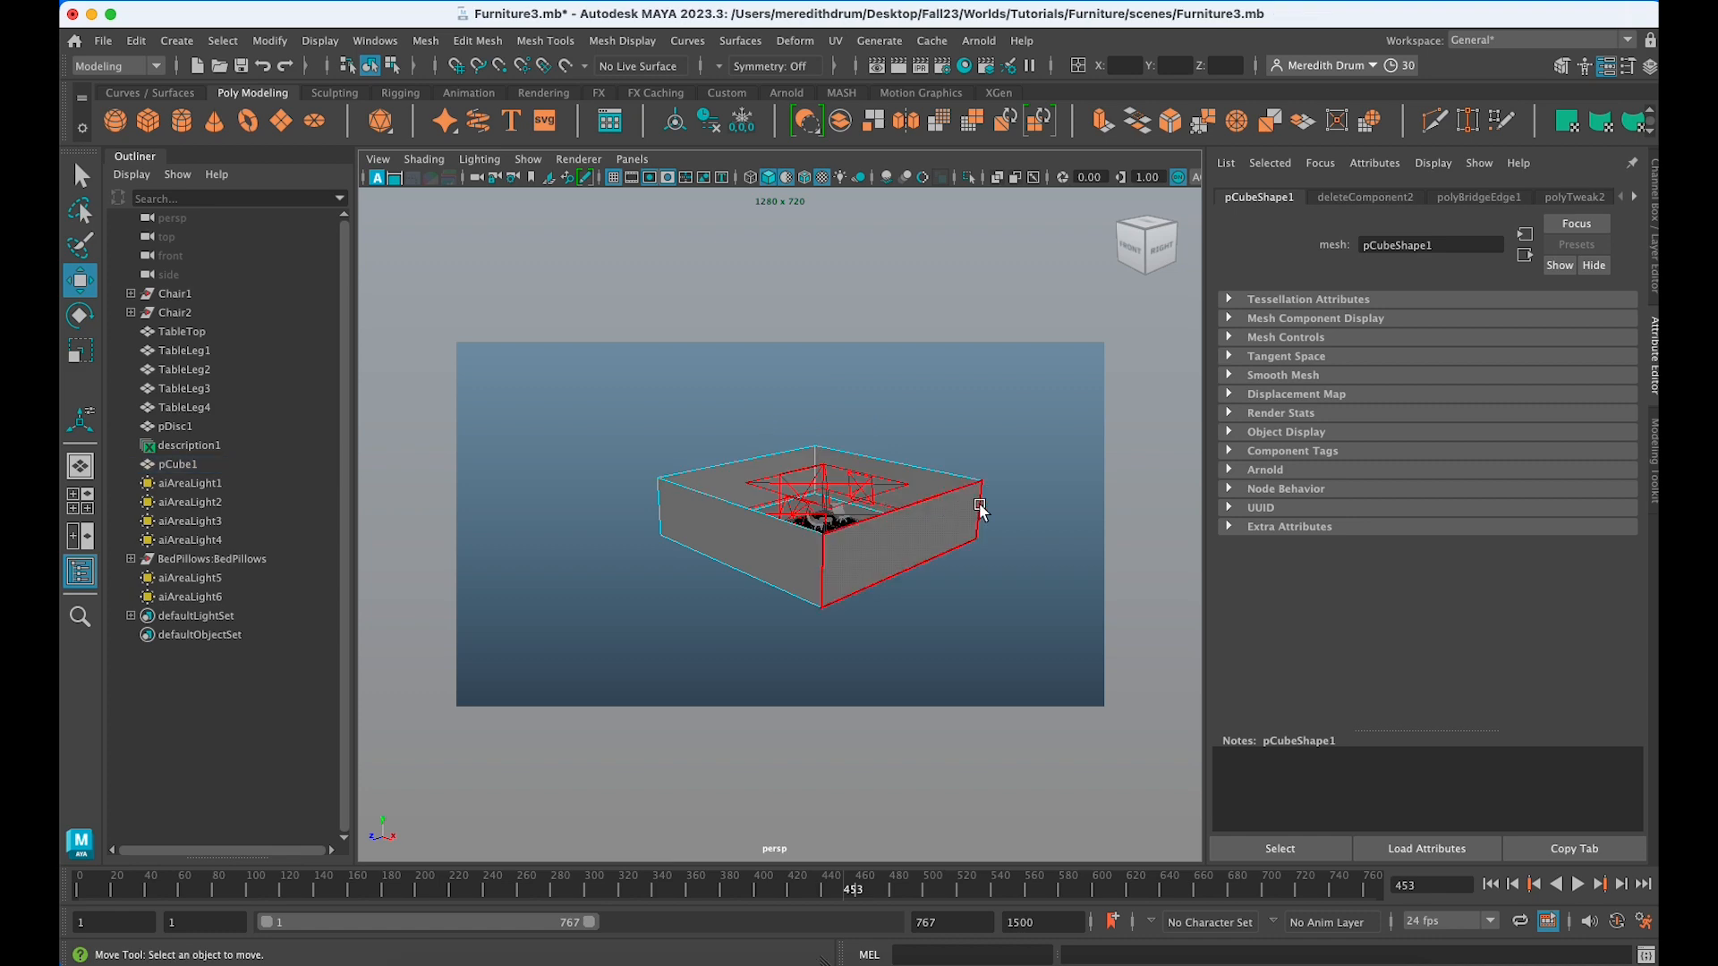
pyautogui.scroll(3, 976, 501)
pyautogui.moveTo(983, 427); pyautogui.dragTo(1029, 399, button='right')
# View the room's interior from above and hide the lights in the viewport.
pyautogui.keyDown('alt'); pyautogui.moveTo(922, 505); pyautogui.dragTo(894, 559); pyautogui.keyUp('alt')
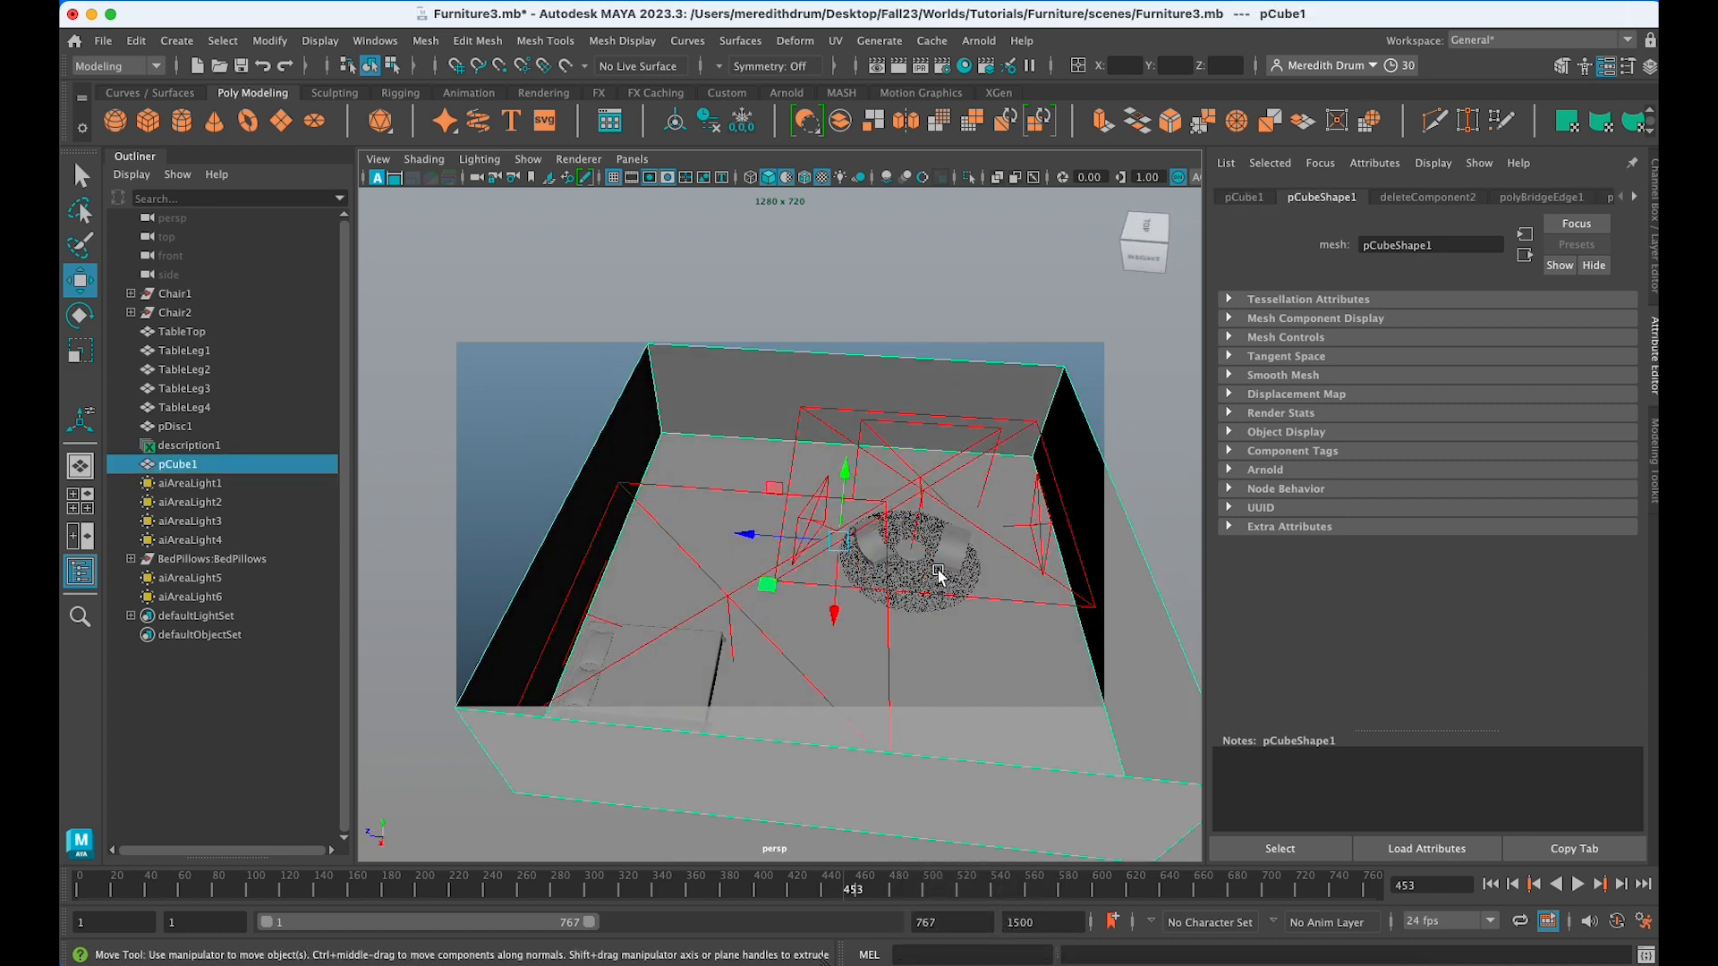
pyautogui.click(528, 159)
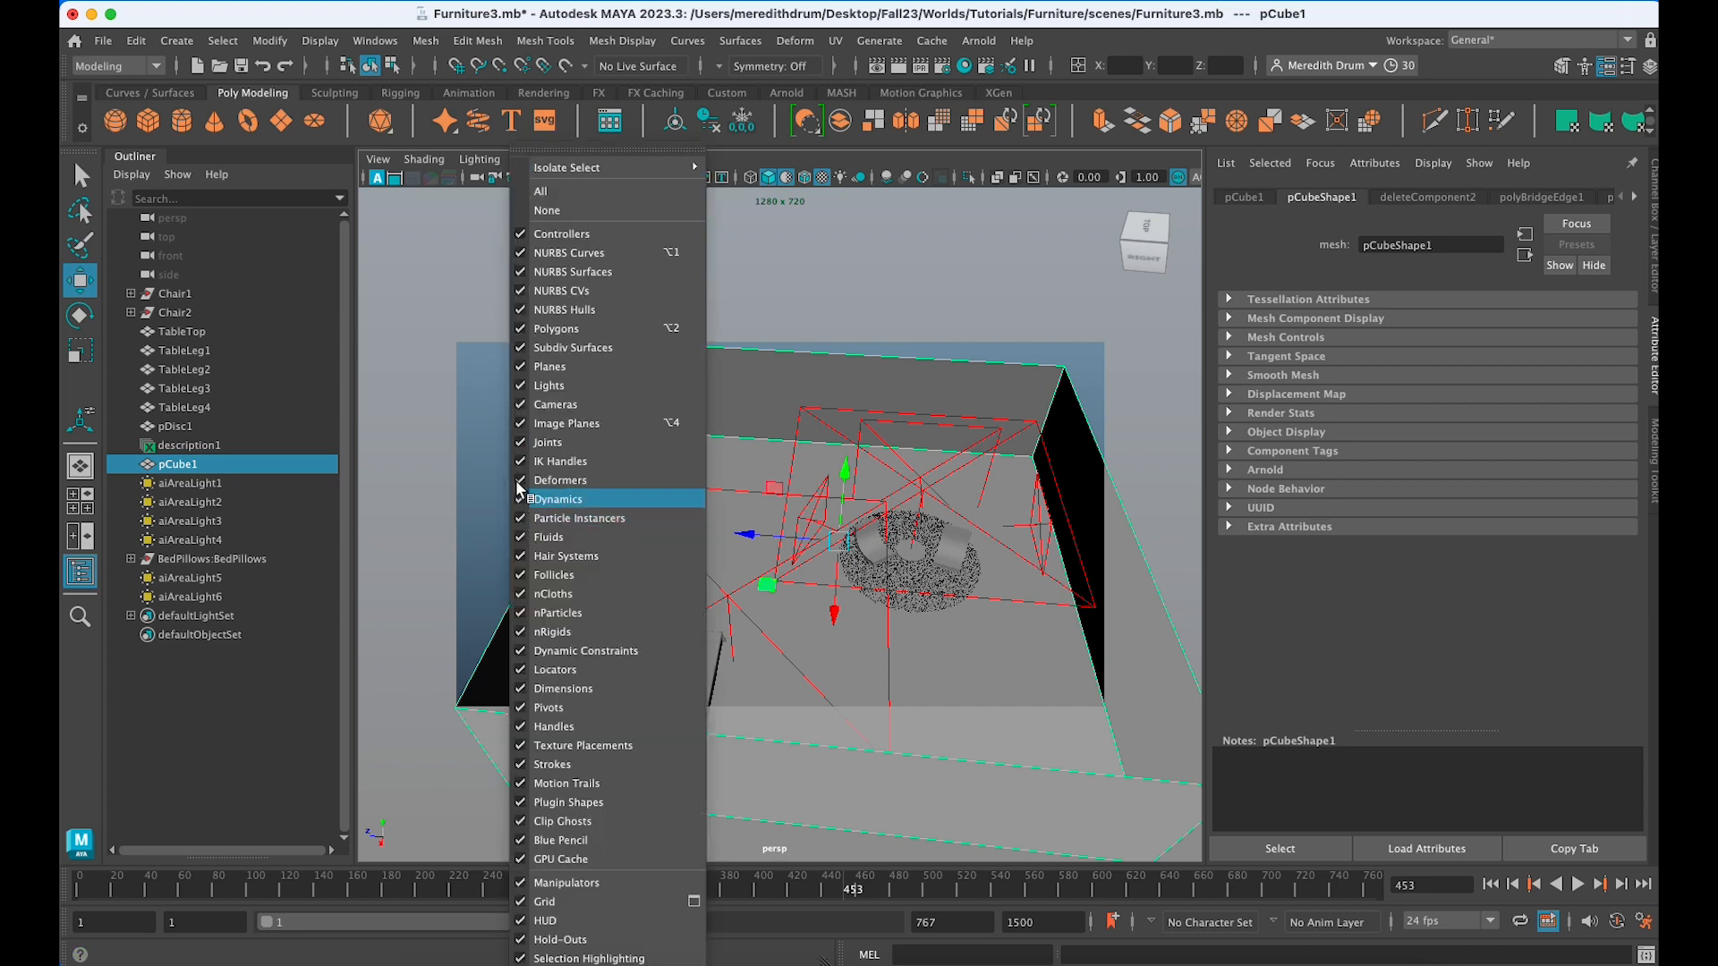
pyautogui.click(521, 385)
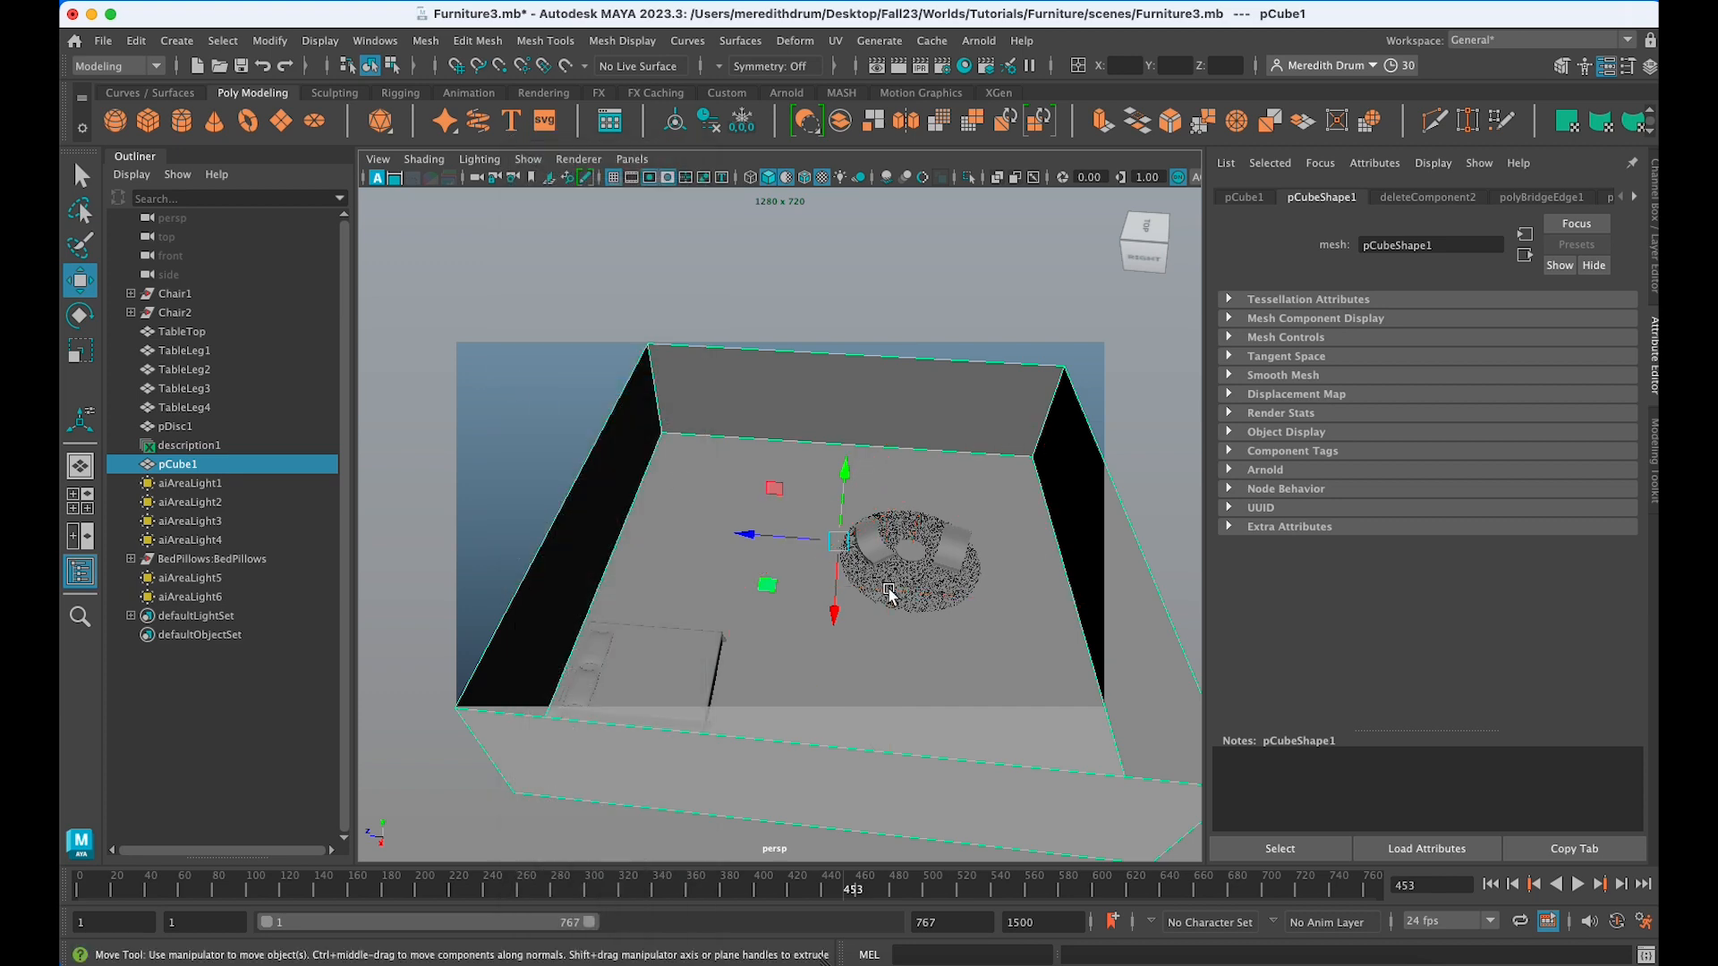
pyautogui.scroll(-3, 885, 595)
pyautogui.scroll(5, 885, 595)
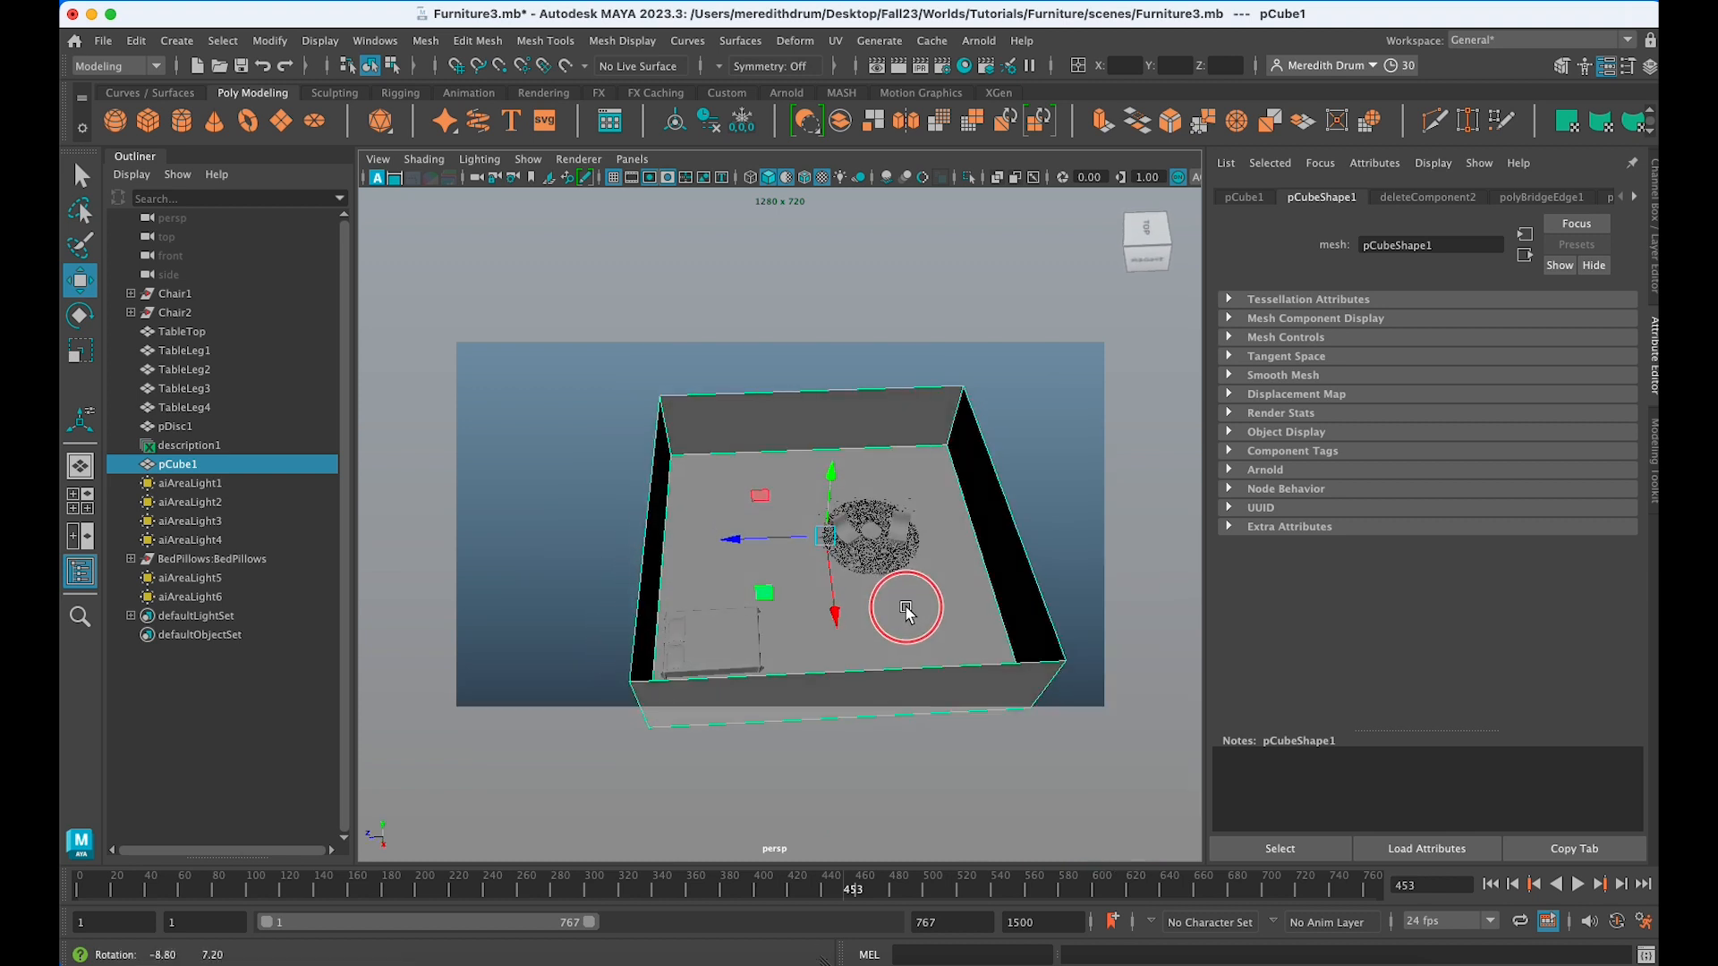
pyautogui.scroll(-2, 899, 601)
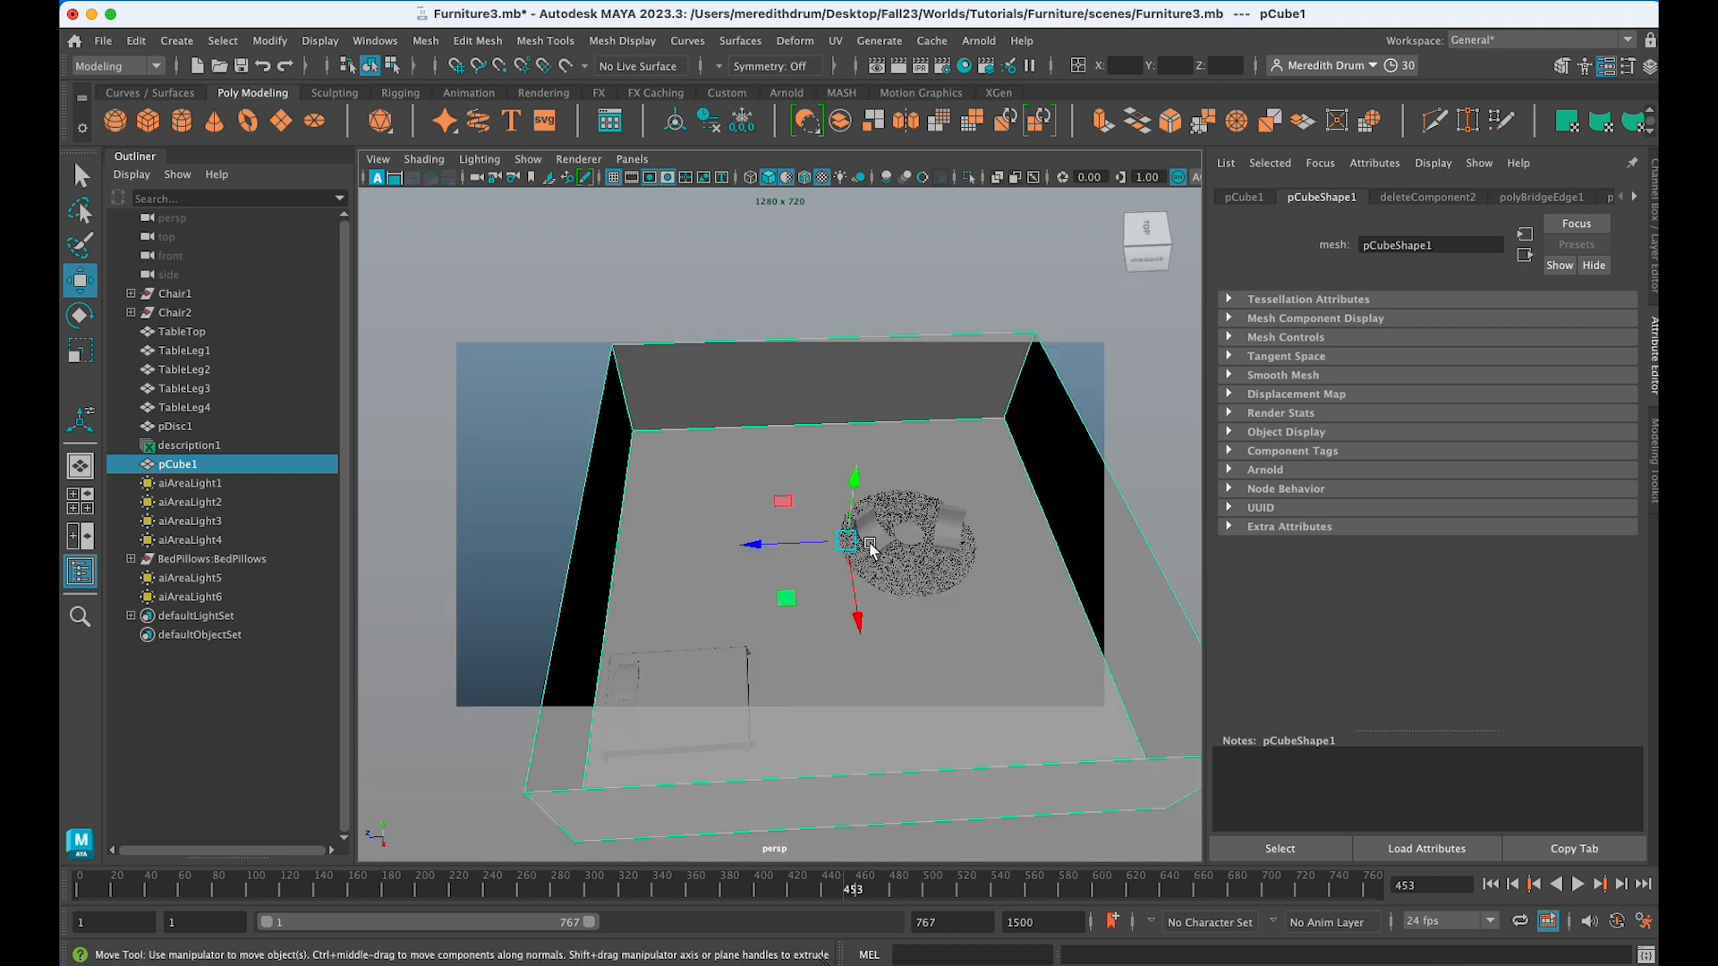
pyautogui.moveTo(760, 330); pyautogui.dragTo(786, 365, button='right')
pyautogui.scroll(-3, 815, 497)
pyautogui.moveTo(796, 508)
pyautogui.keyDown('alt'); pyautogui.mouseDown()
pyautogui.moveTo(840, 508)
pyautogui.moveTo(765, 503)
pyautogui.mouseUp(); pyautogui.keyUp('alt')
pyautogui.scroll(3, 765, 507)
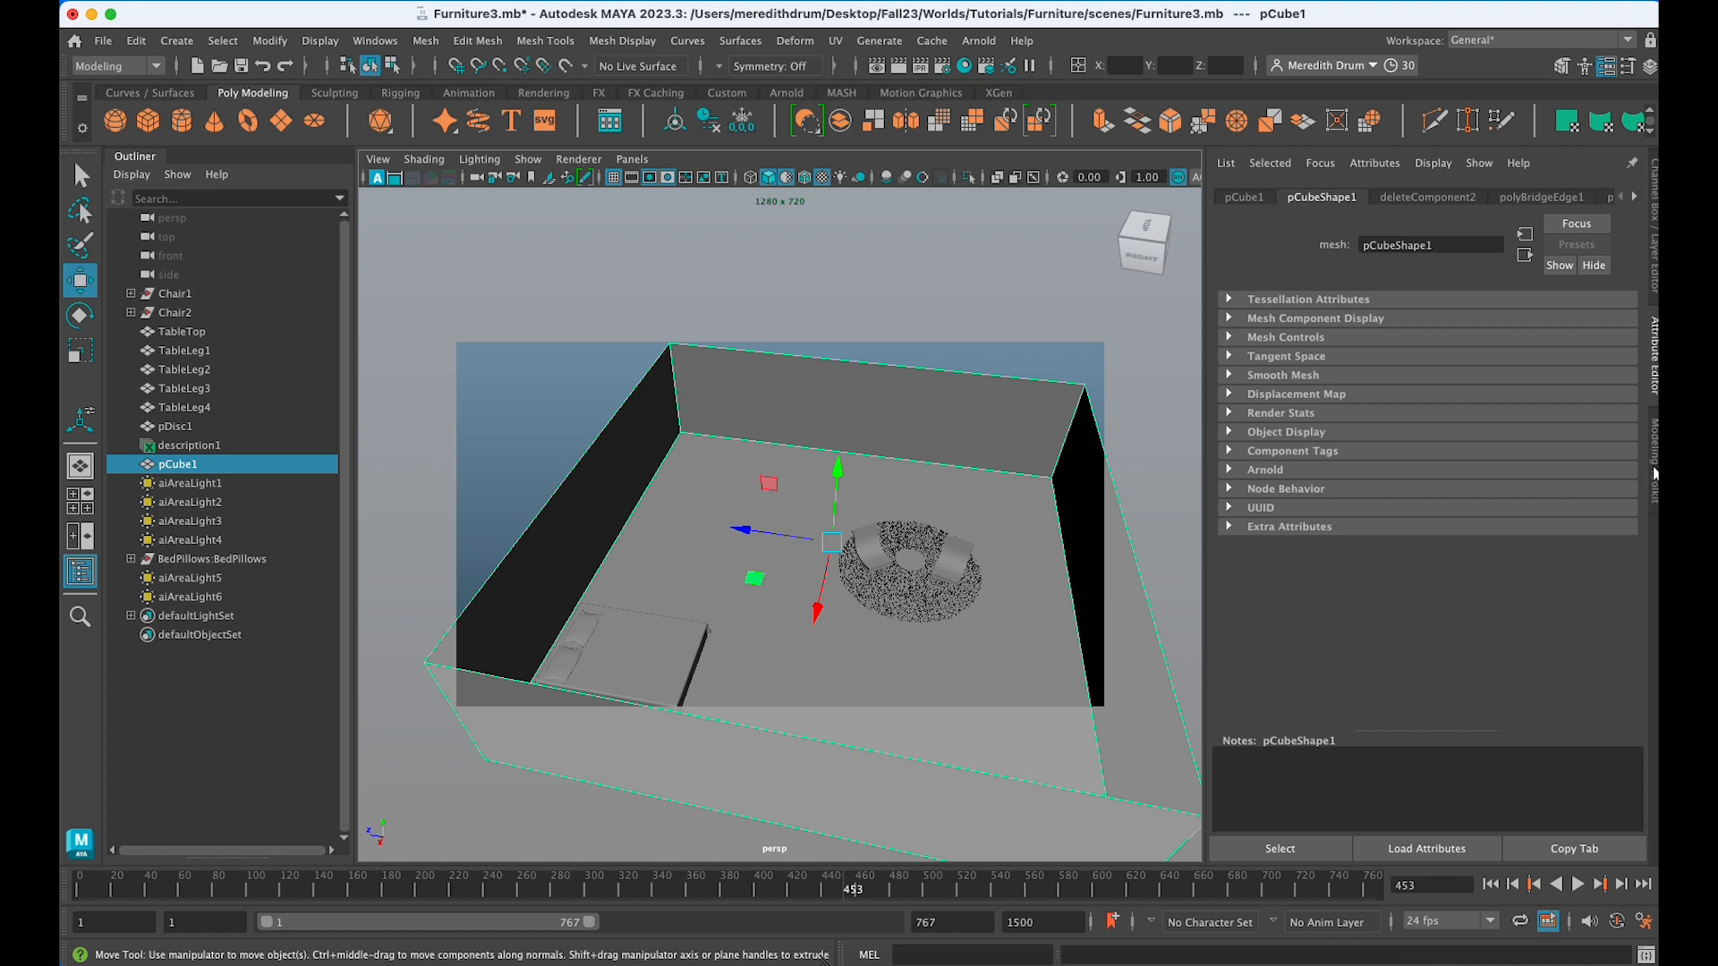
# Insert a horizontal edge loop around all four room walls just below their upper rim with the Multi-Cut tool.
pyautogui.click(1654, 475)
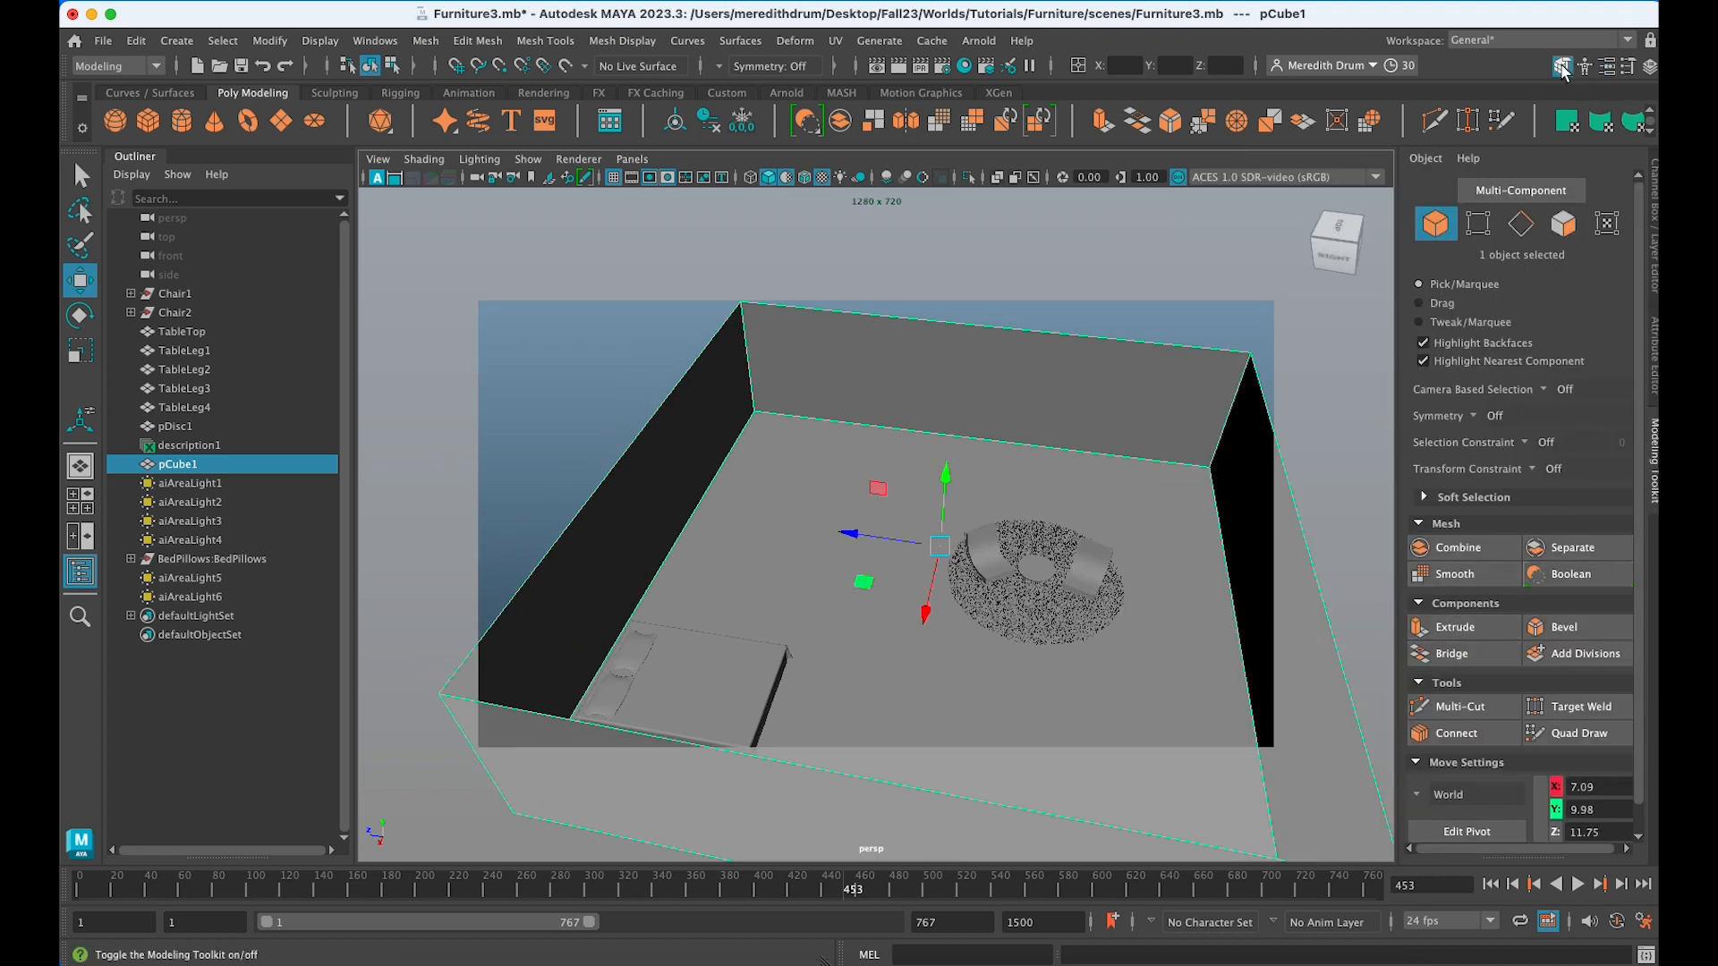
pyautogui.click(1562, 67)
pyautogui.click(1562, 67)
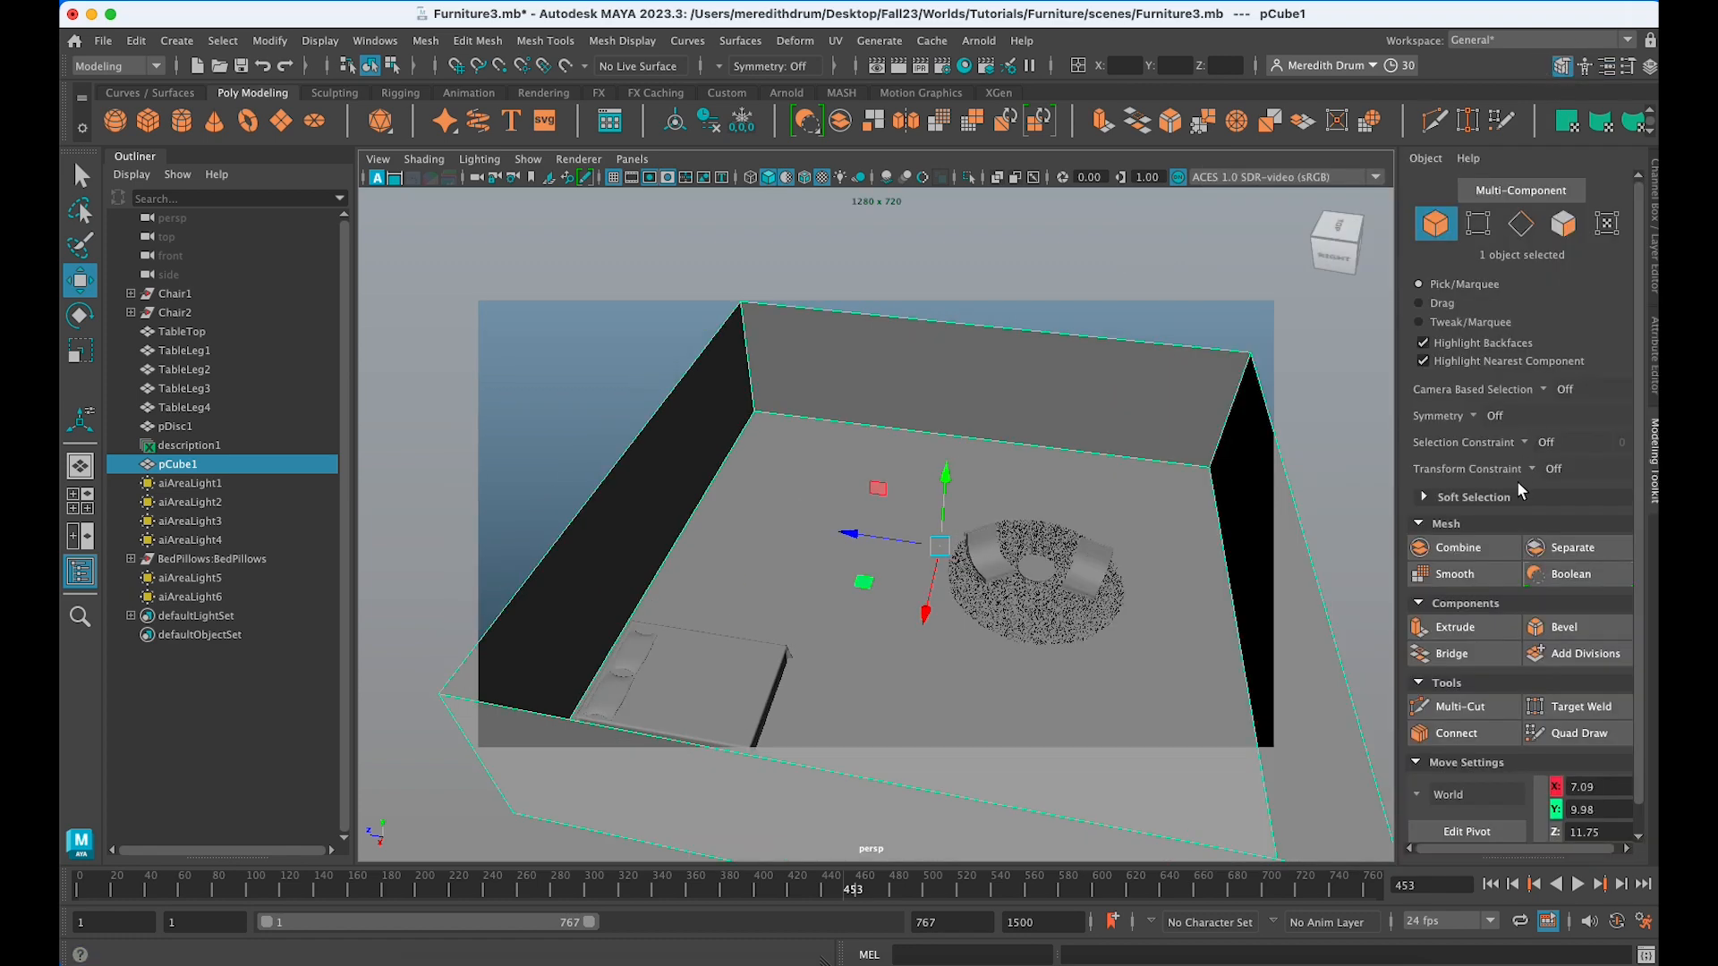
pyautogui.click(1459, 707)
pyautogui.click(1209, 467)
pyautogui.press('Escape')
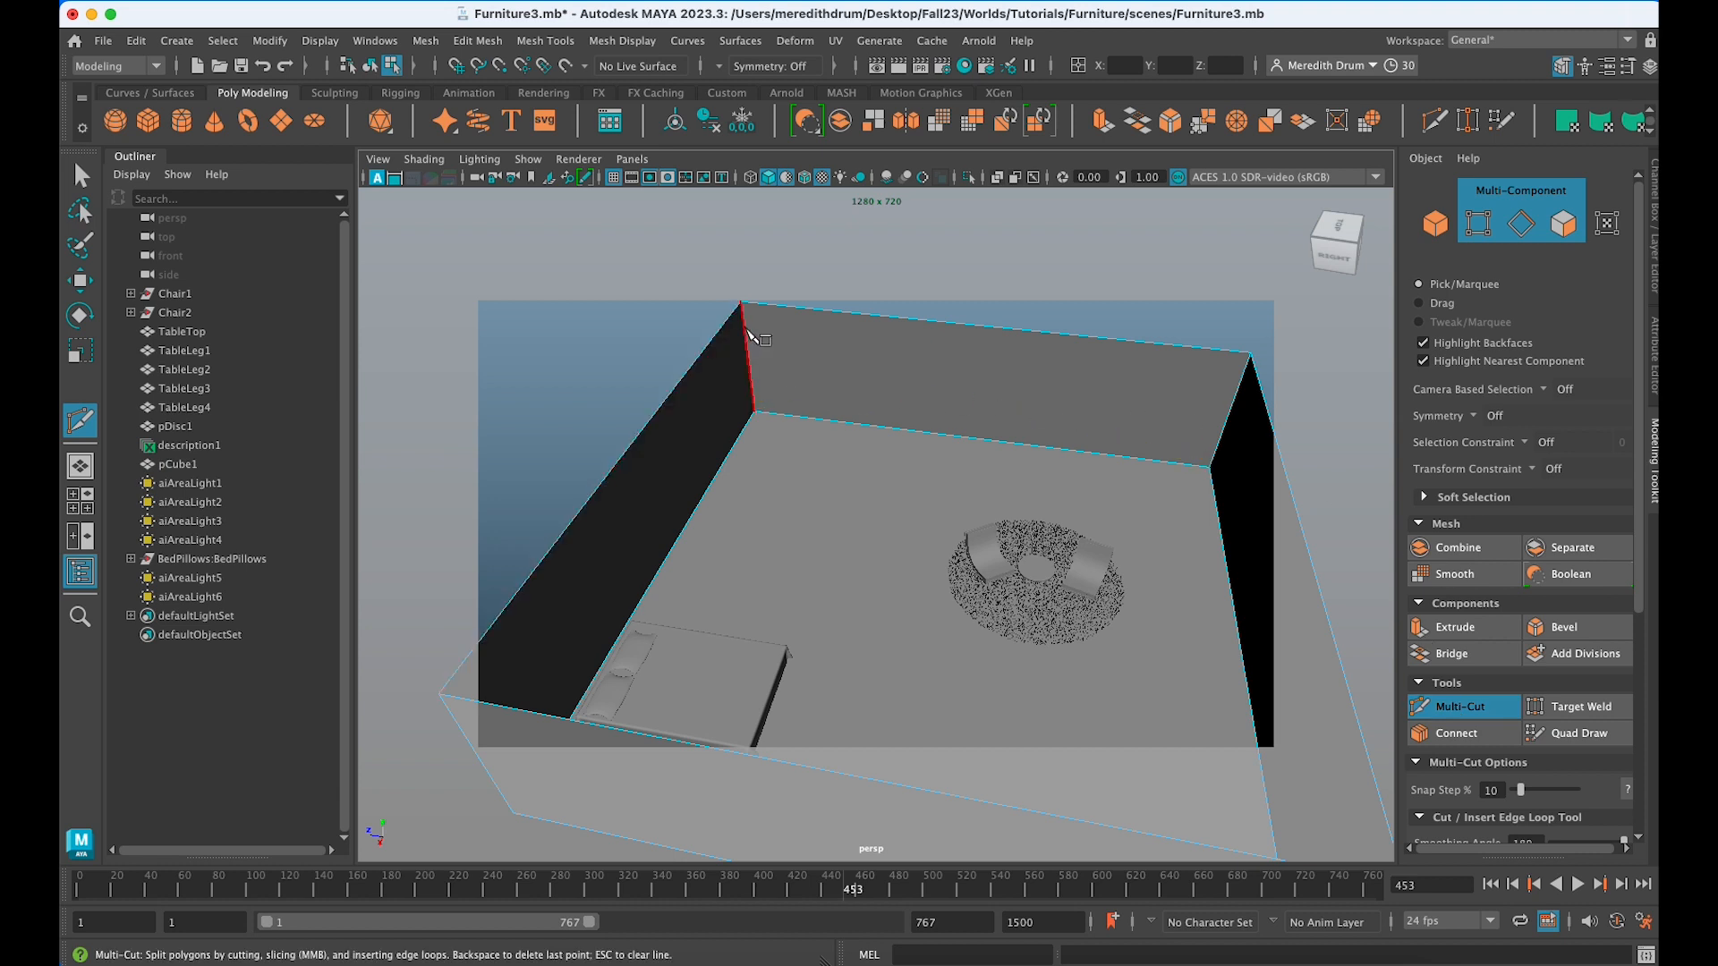
pyautogui.keyDown('alt'); pyautogui.moveTo(746, 324); pyautogui.dragTo(745, 325); pyautogui.keyUp('alt')
pyautogui.keyDown('shift'); pyautogui.click(746, 325); pyautogui.keyUp('shift')
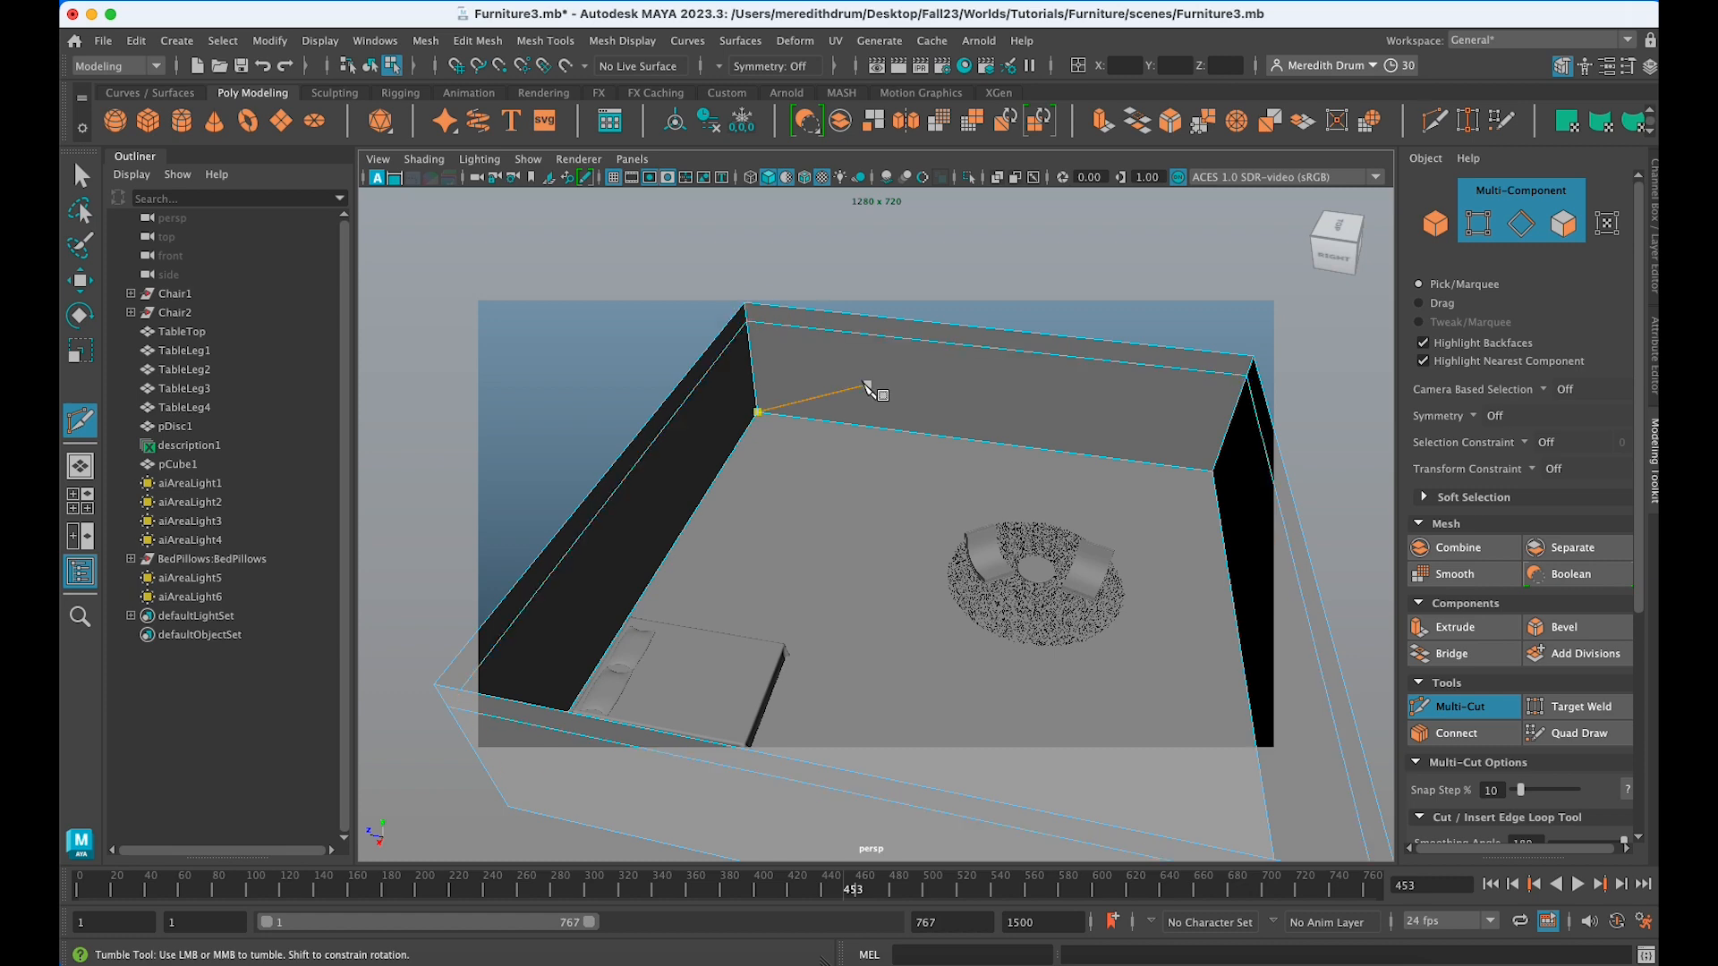
pyautogui.press('q')
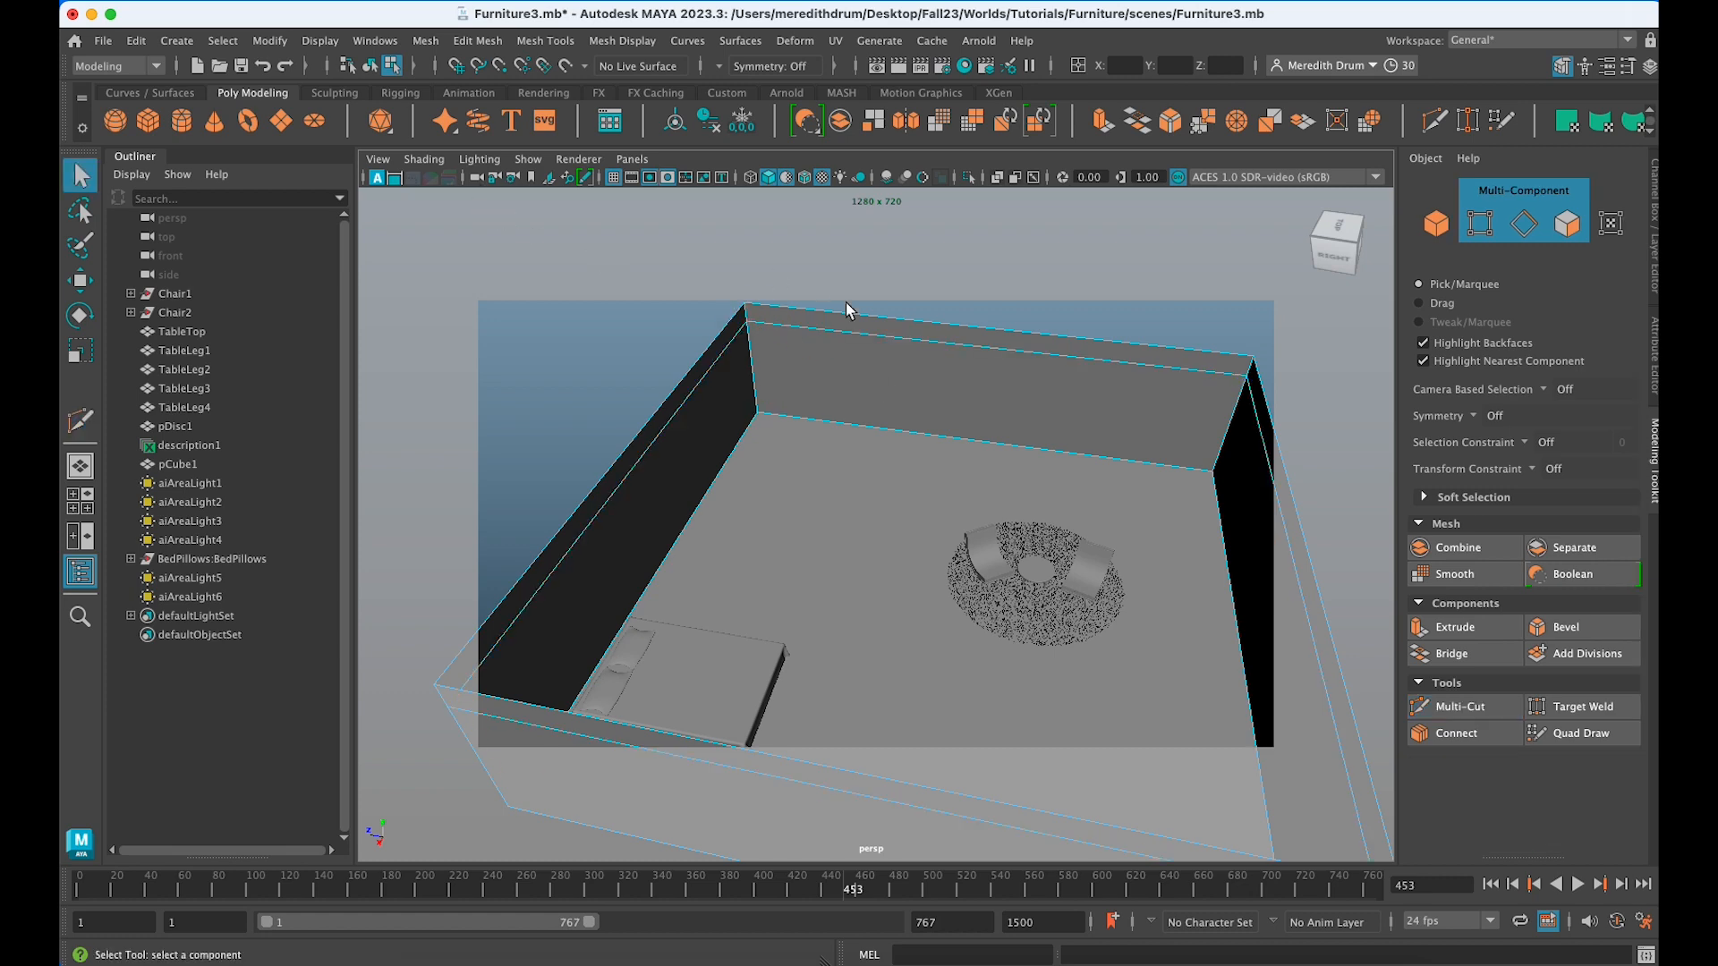
# Cut a vertical edge near the room corner with Multi-Cut, running from the horizontal loop down to the floor.
pyautogui.keyDown('alt'); pyautogui.moveTo(878, 387); pyautogui.dragTo(921, 380); pyautogui.keyUp('alt')
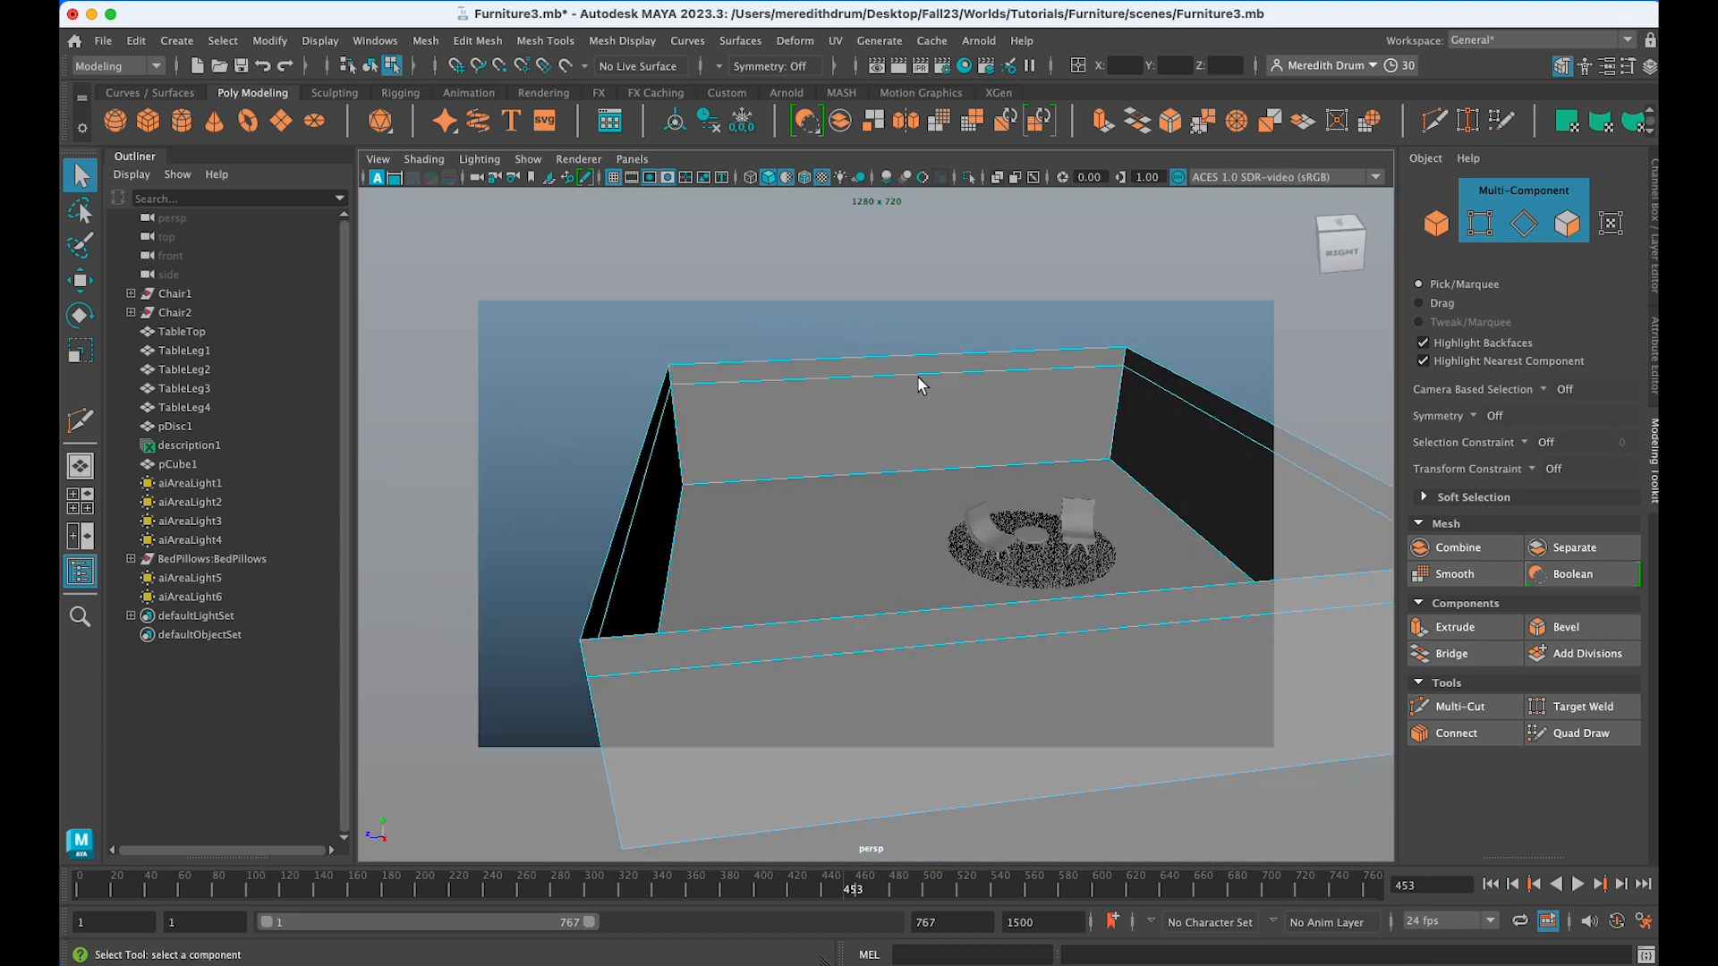
pyautogui.click(1460, 707)
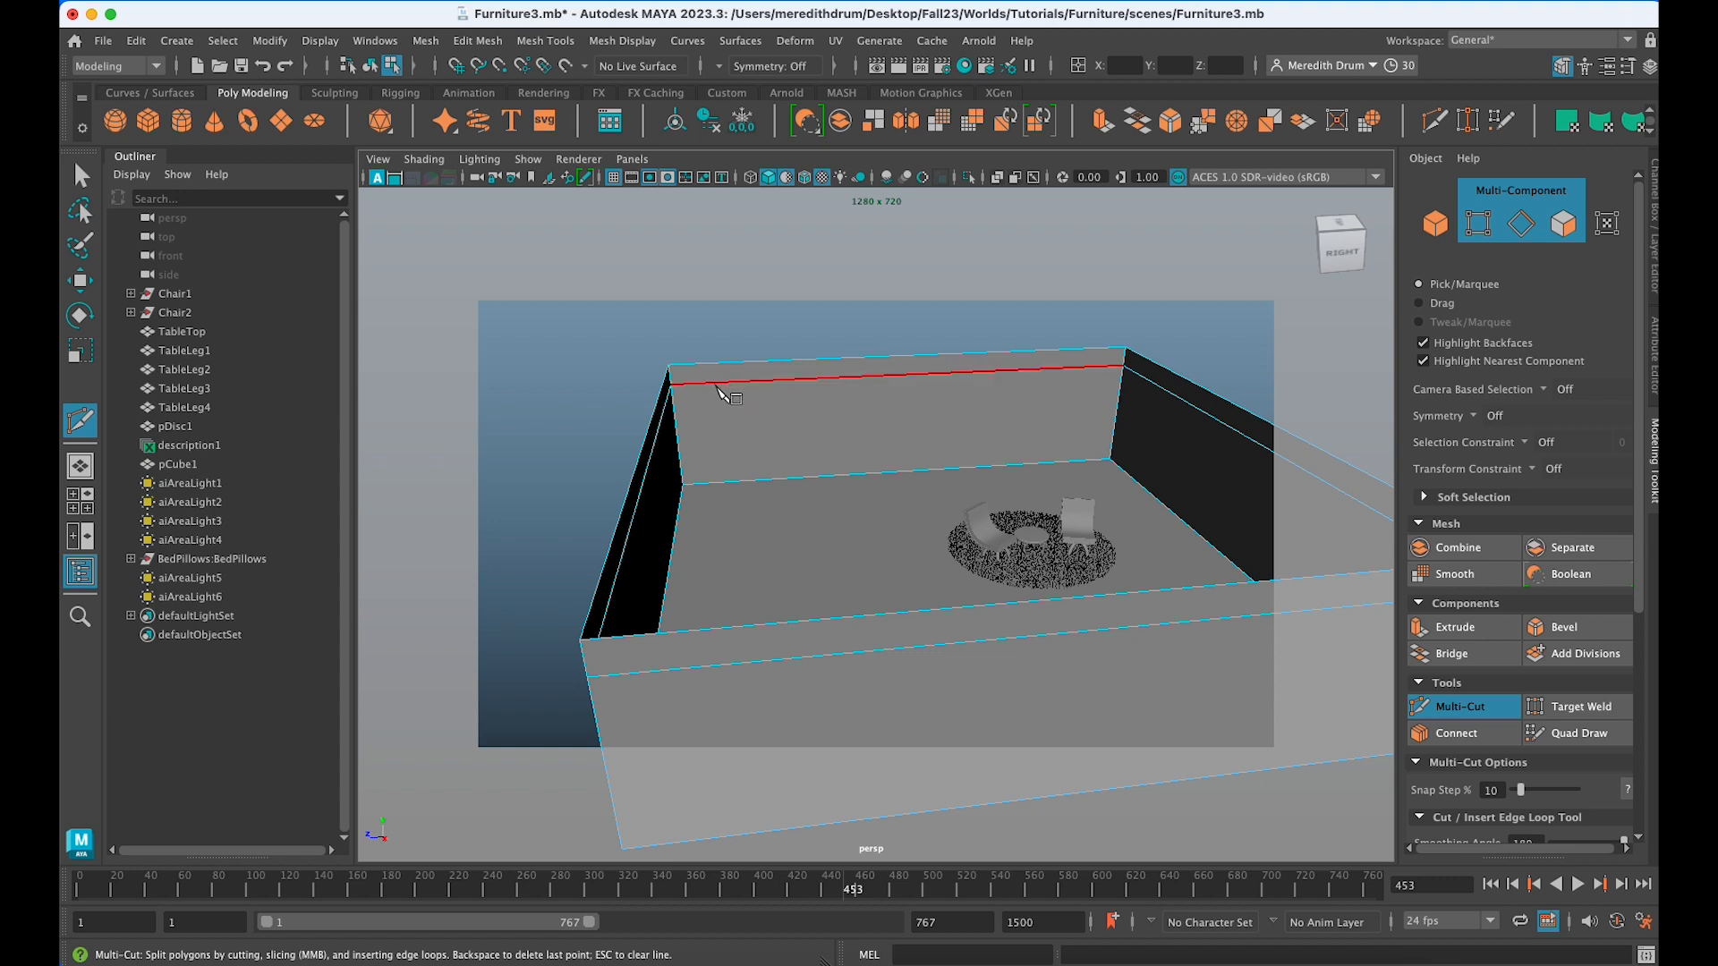
pyautogui.click(723, 384)
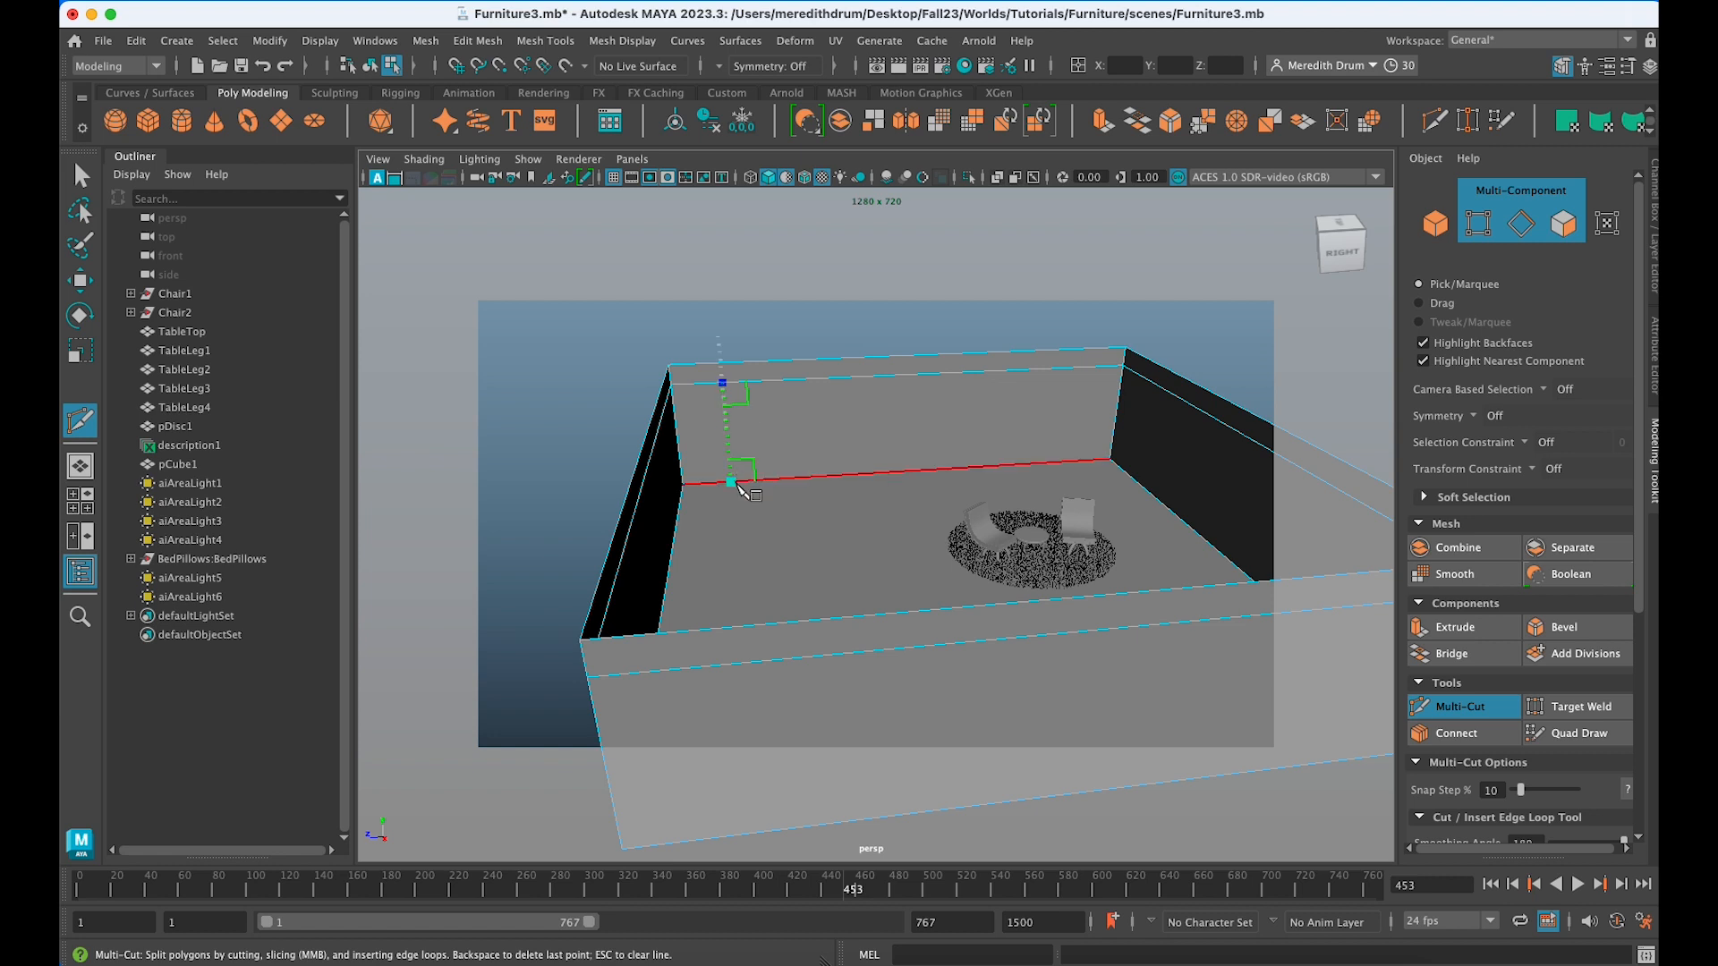
pyautogui.click(732, 482)
pyautogui.press('Return')
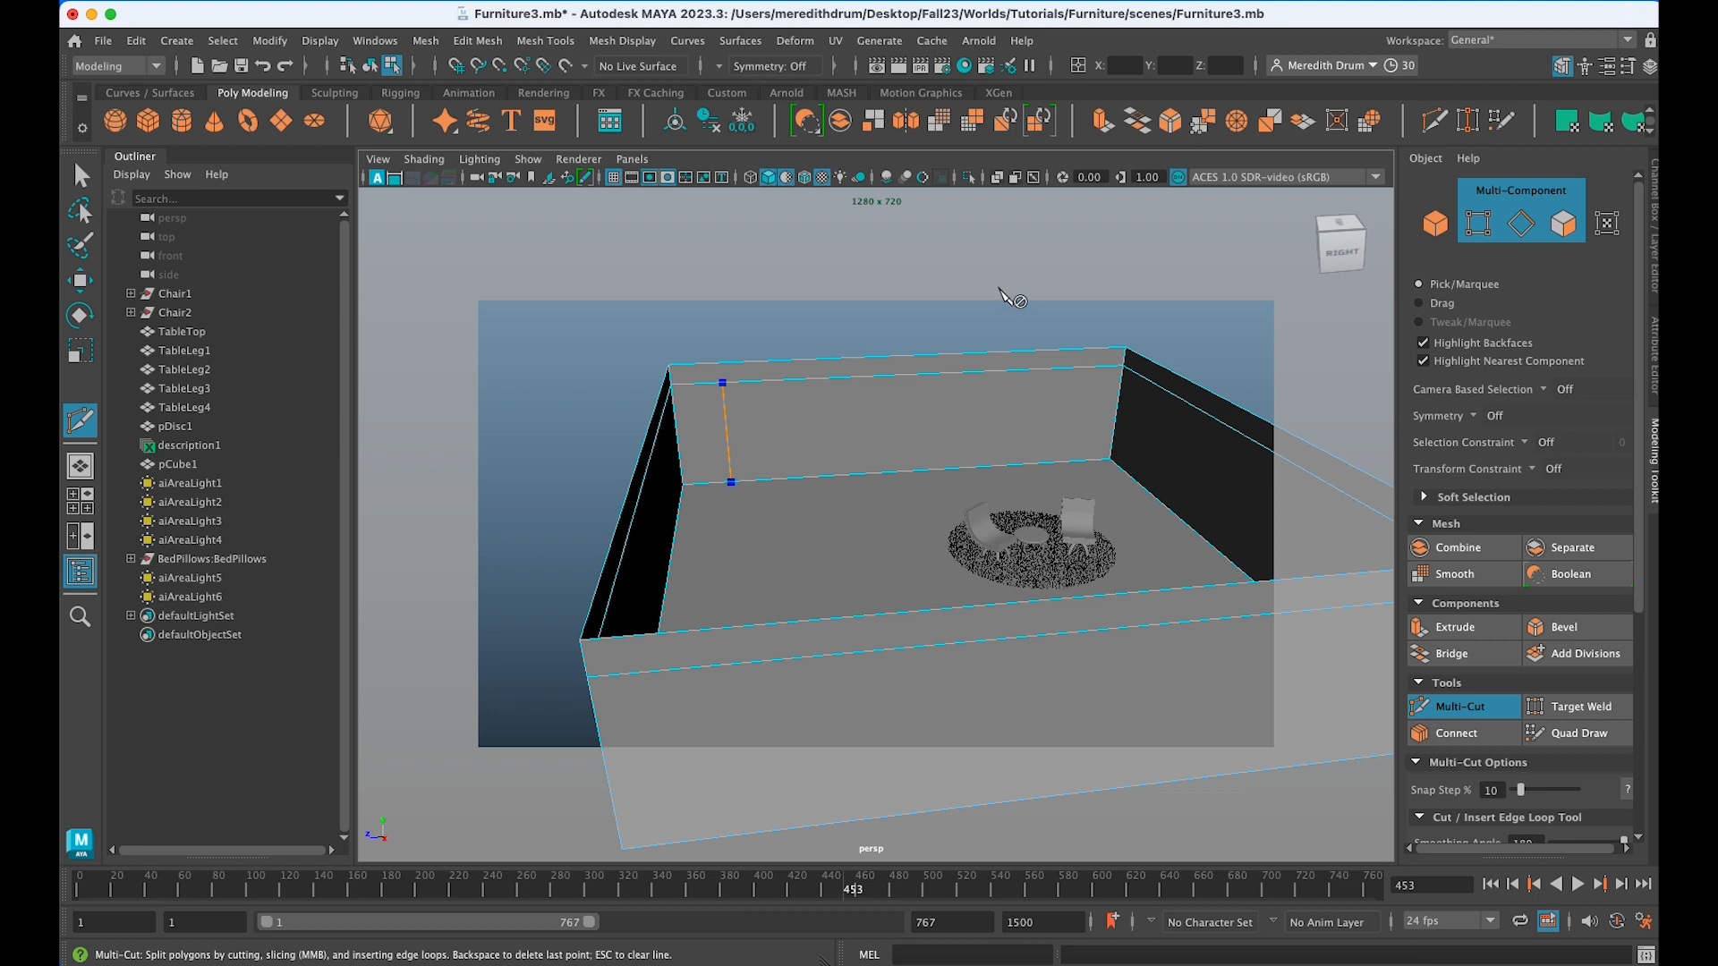
pyautogui.press('q')
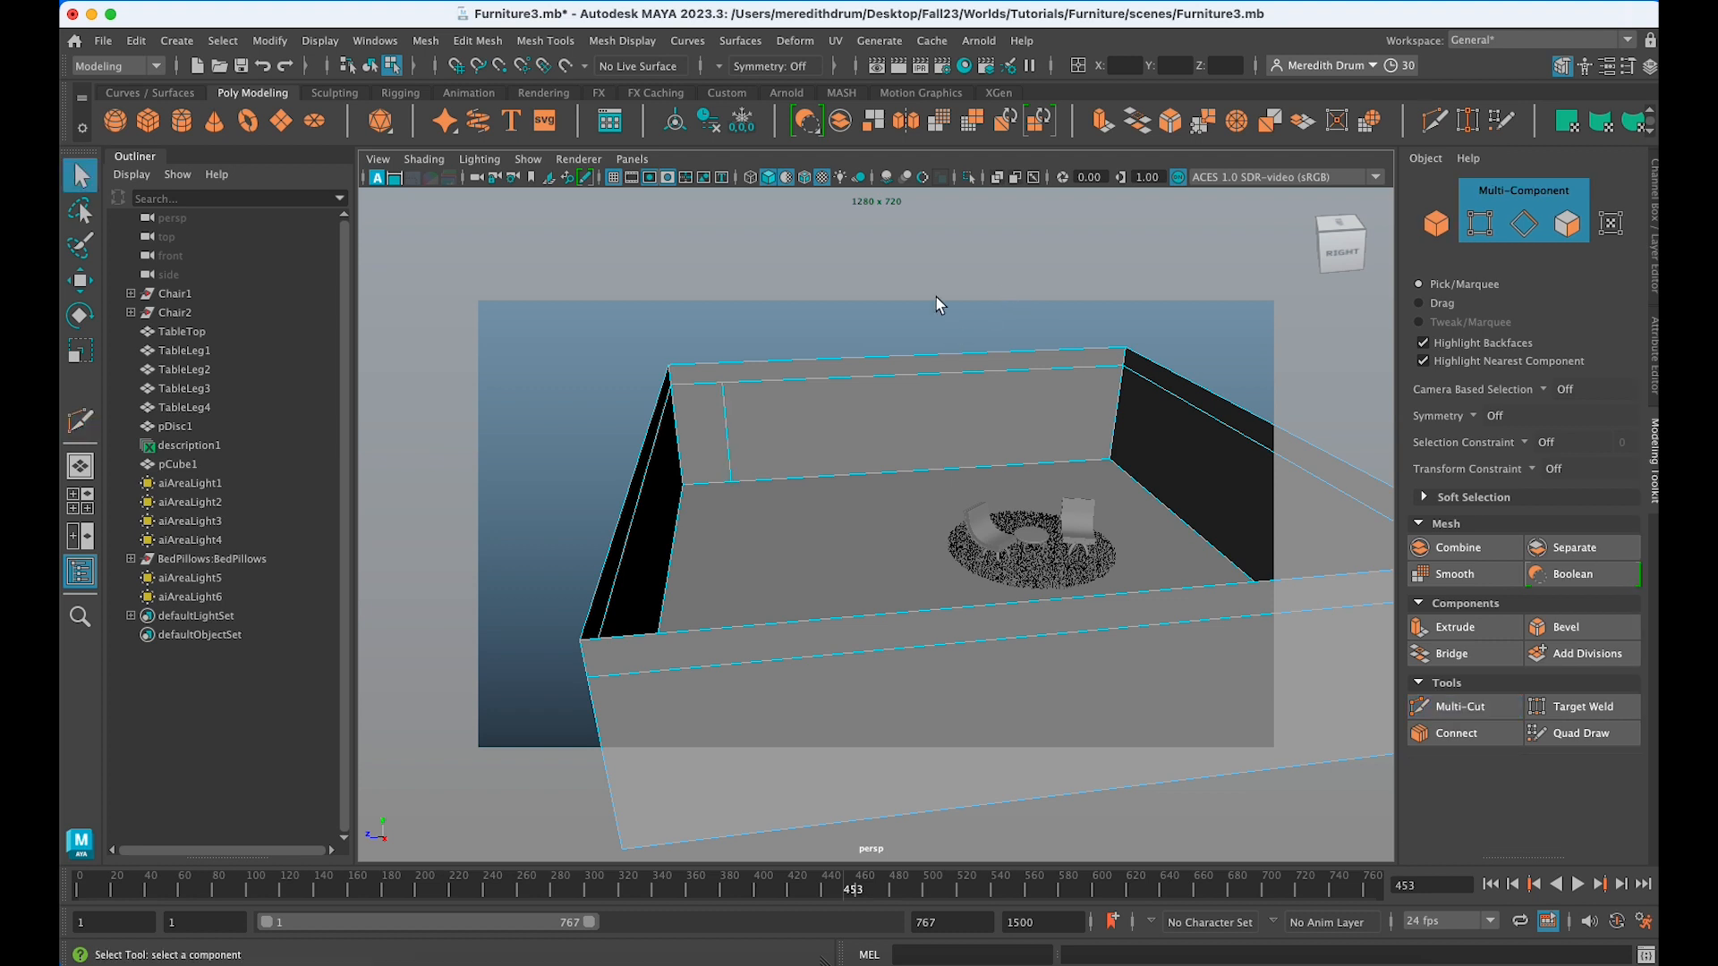
pyautogui.press('Delete')
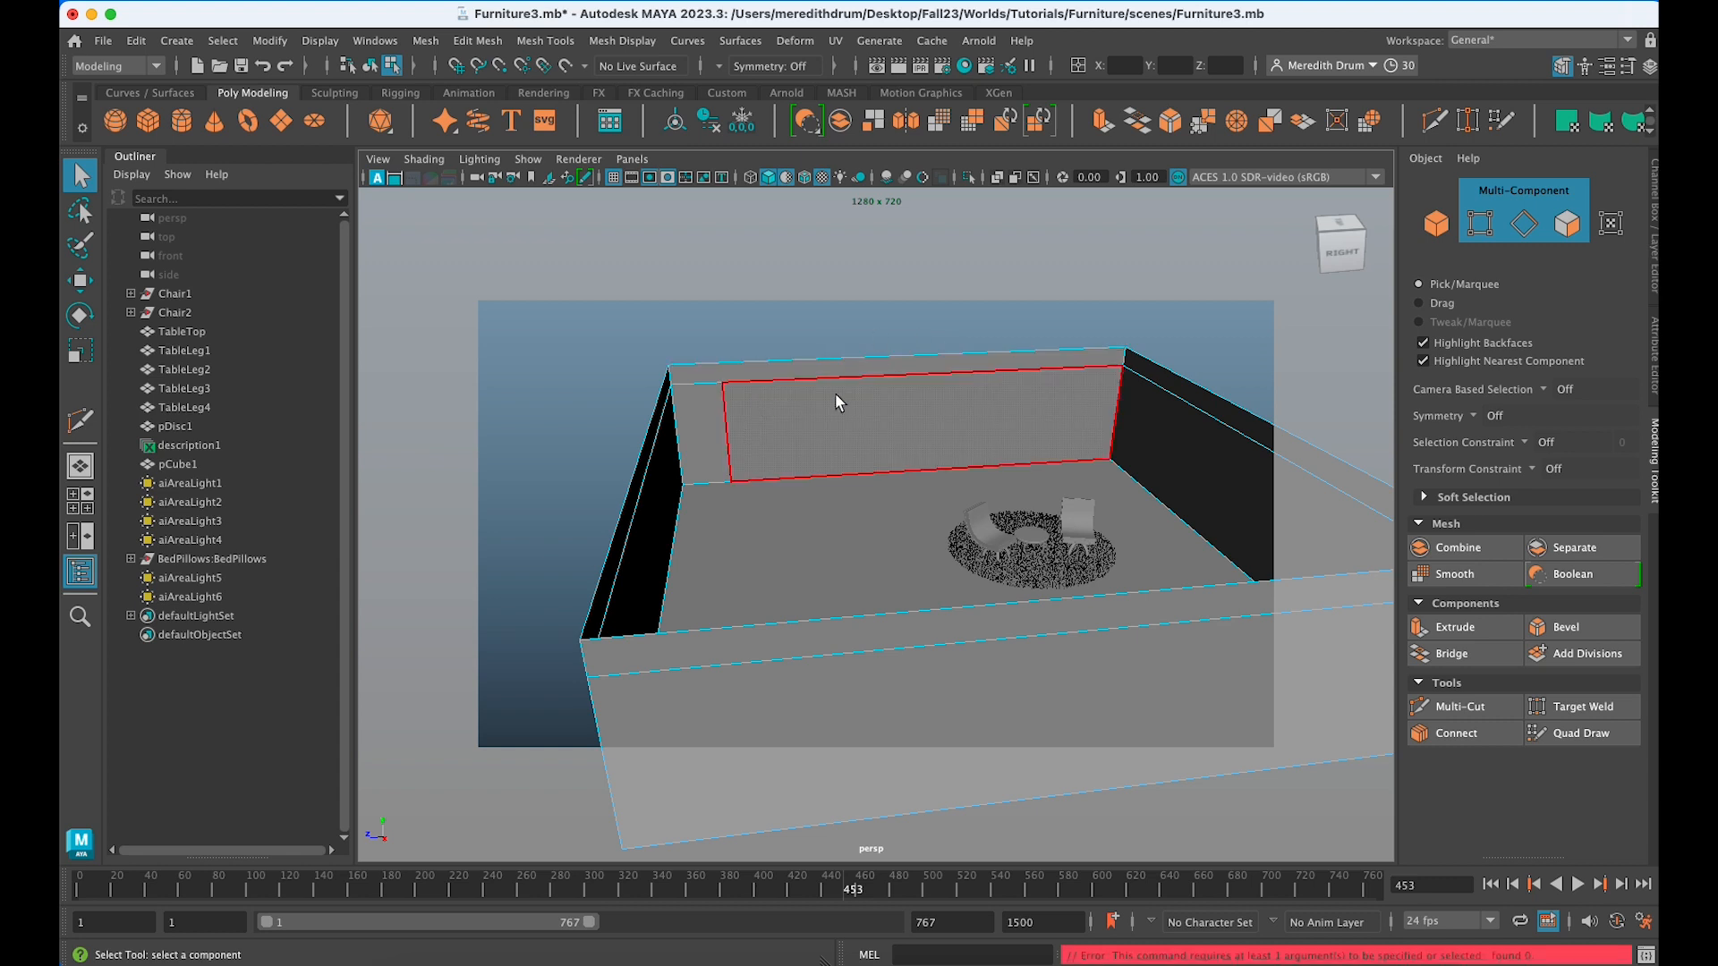
# Cut a second vertical edge from the loop to the floor, a door's width farther along the same wall.
pyautogui.click(1462, 709)
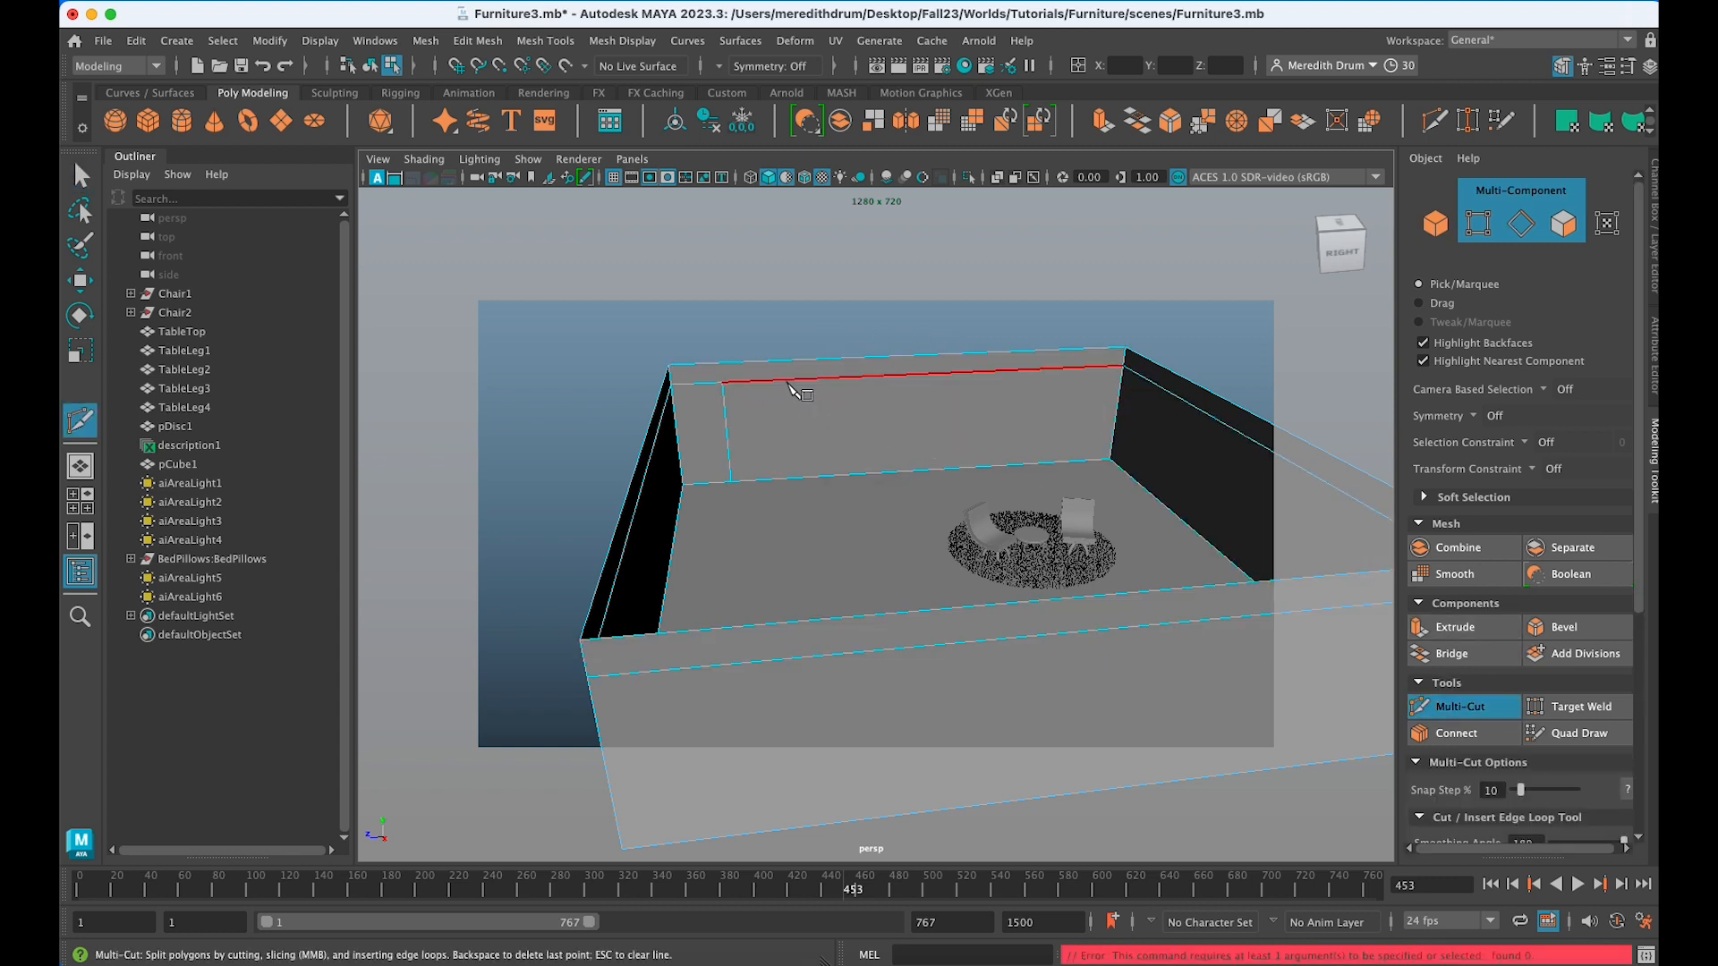
pyautogui.click(784, 380)
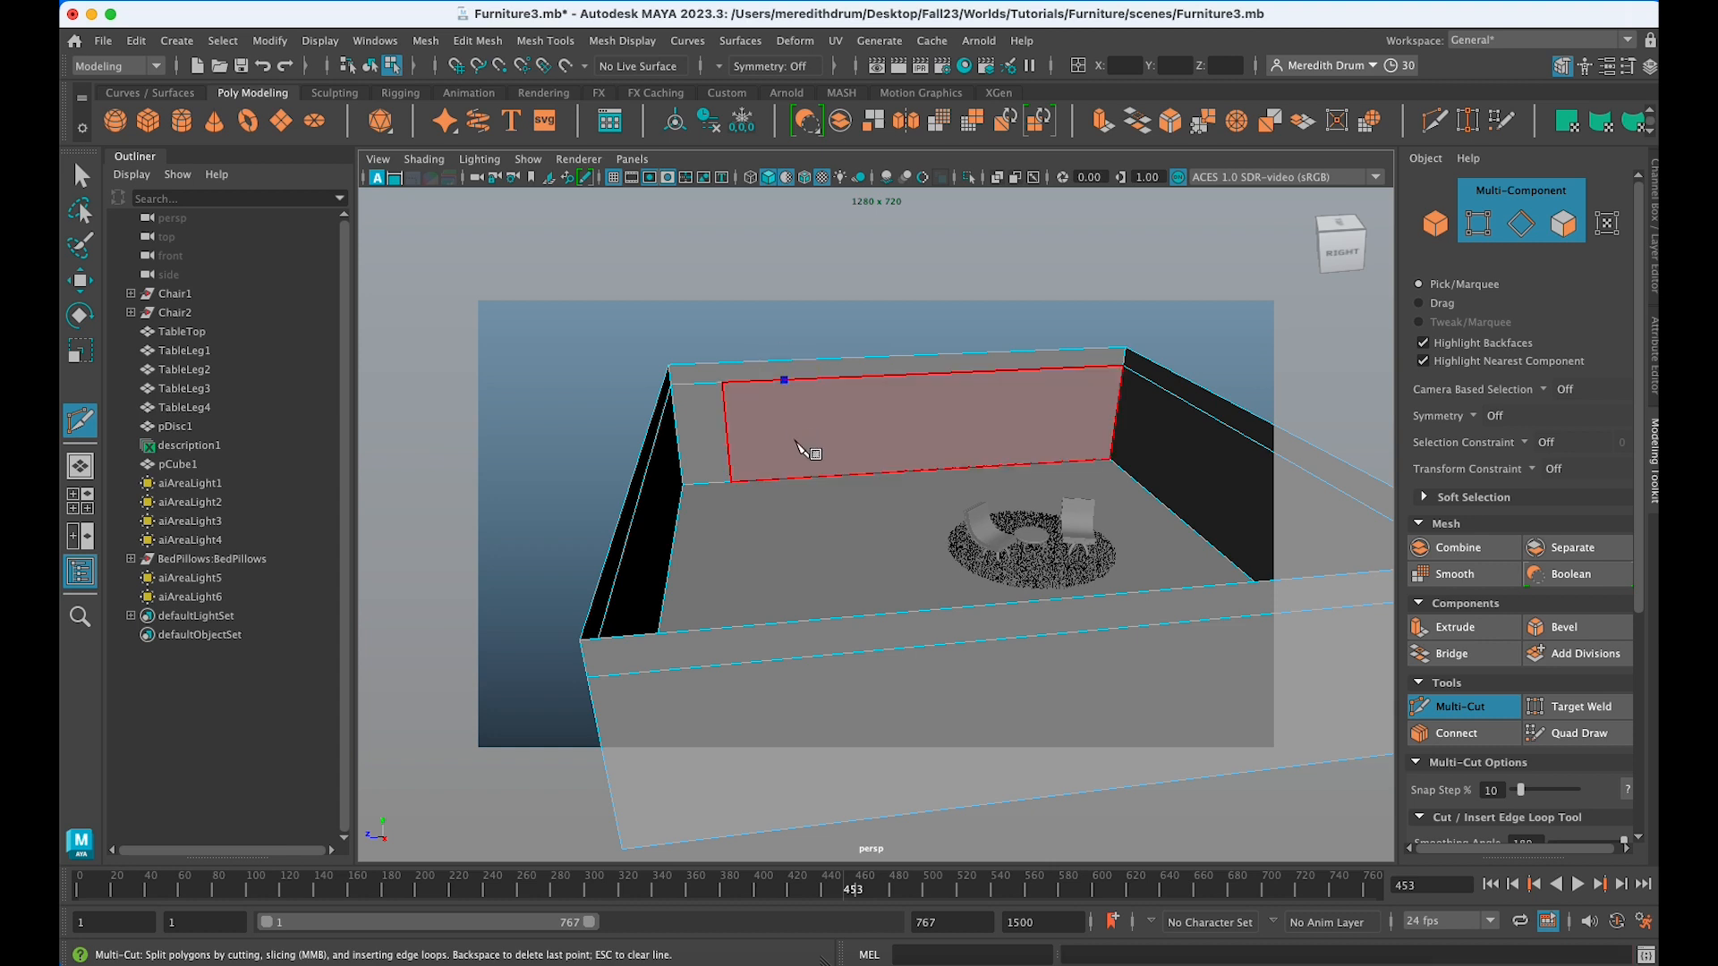
pyautogui.click(788, 479)
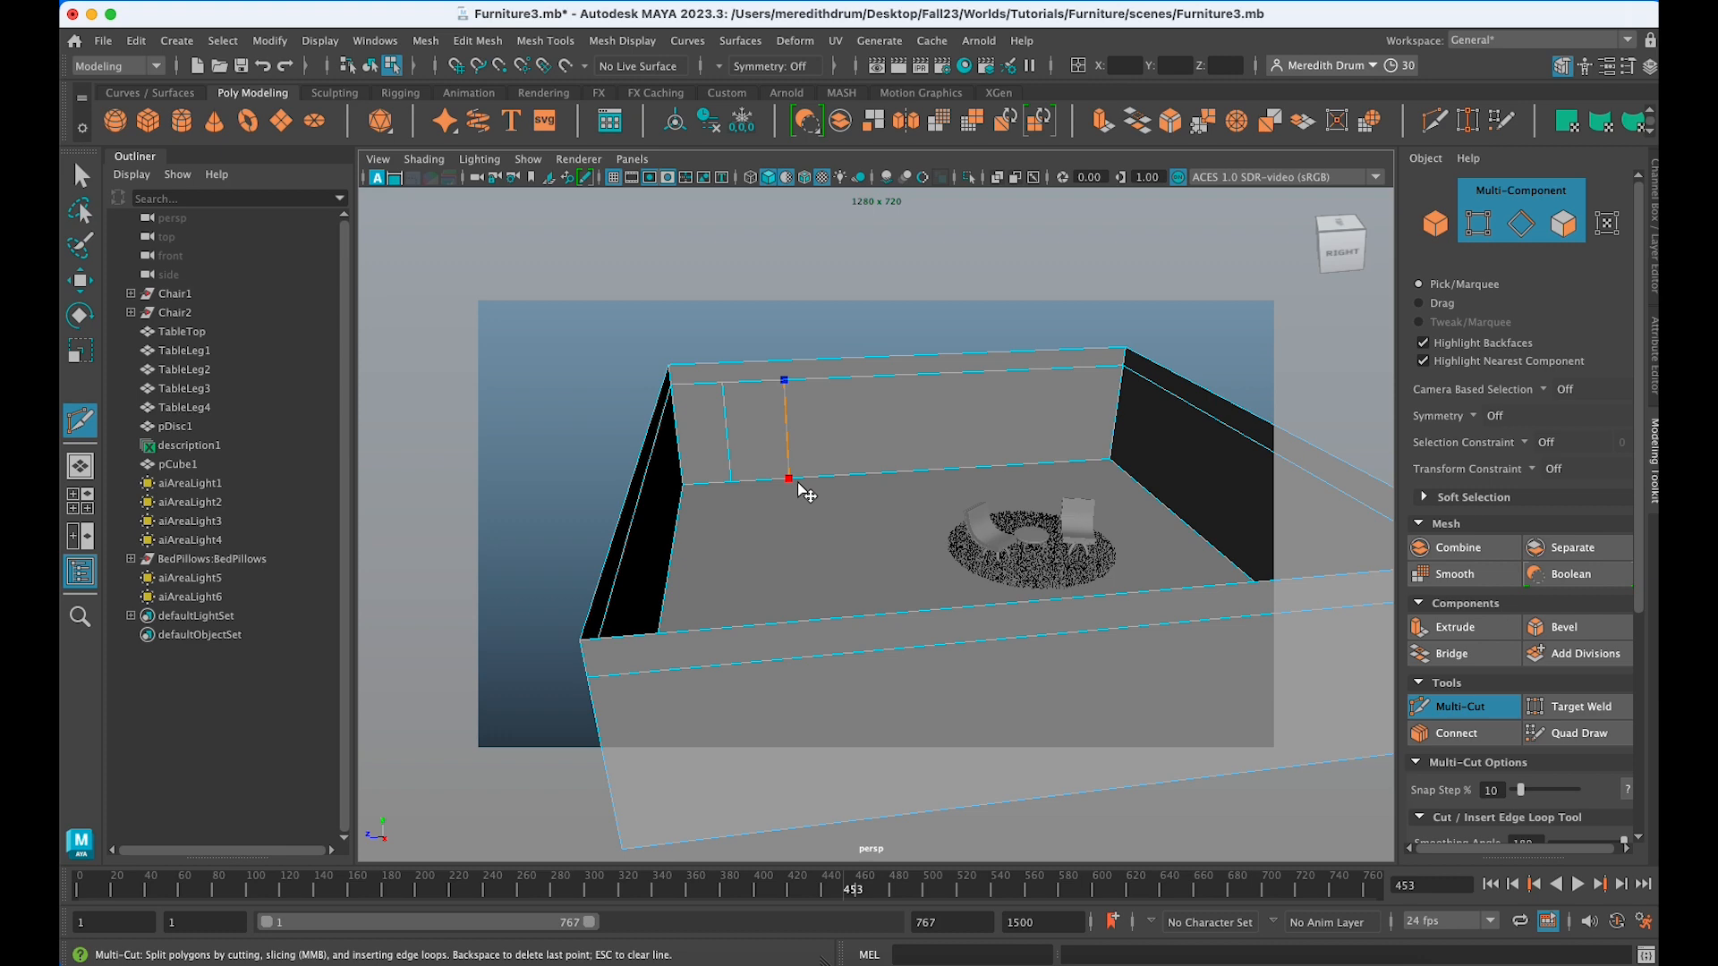
pyautogui.press('q')
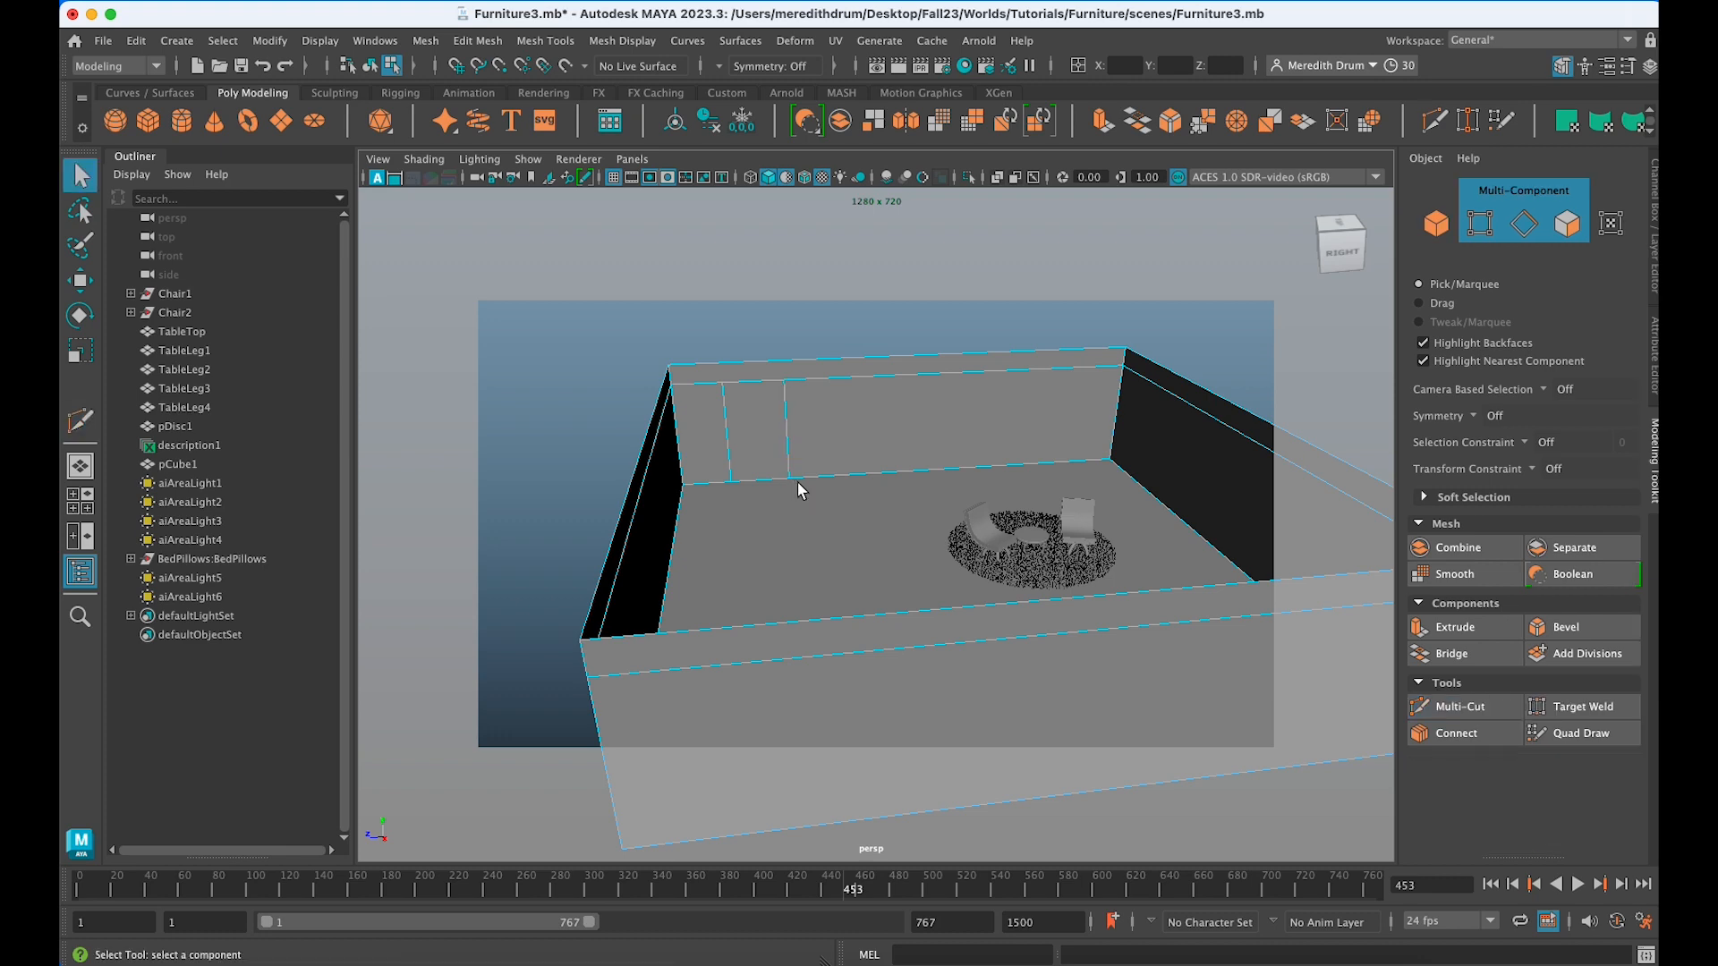
# Select both vertical door edges from outside the wall and move them together along the Z axis to about Z 35.1.
pyautogui.scroll(-5, 792, 500)
pyautogui.keyDown('alt'); pyautogui.moveTo(785, 510); pyautogui.dragTo(1136, 528); pyautogui.keyUp('alt')
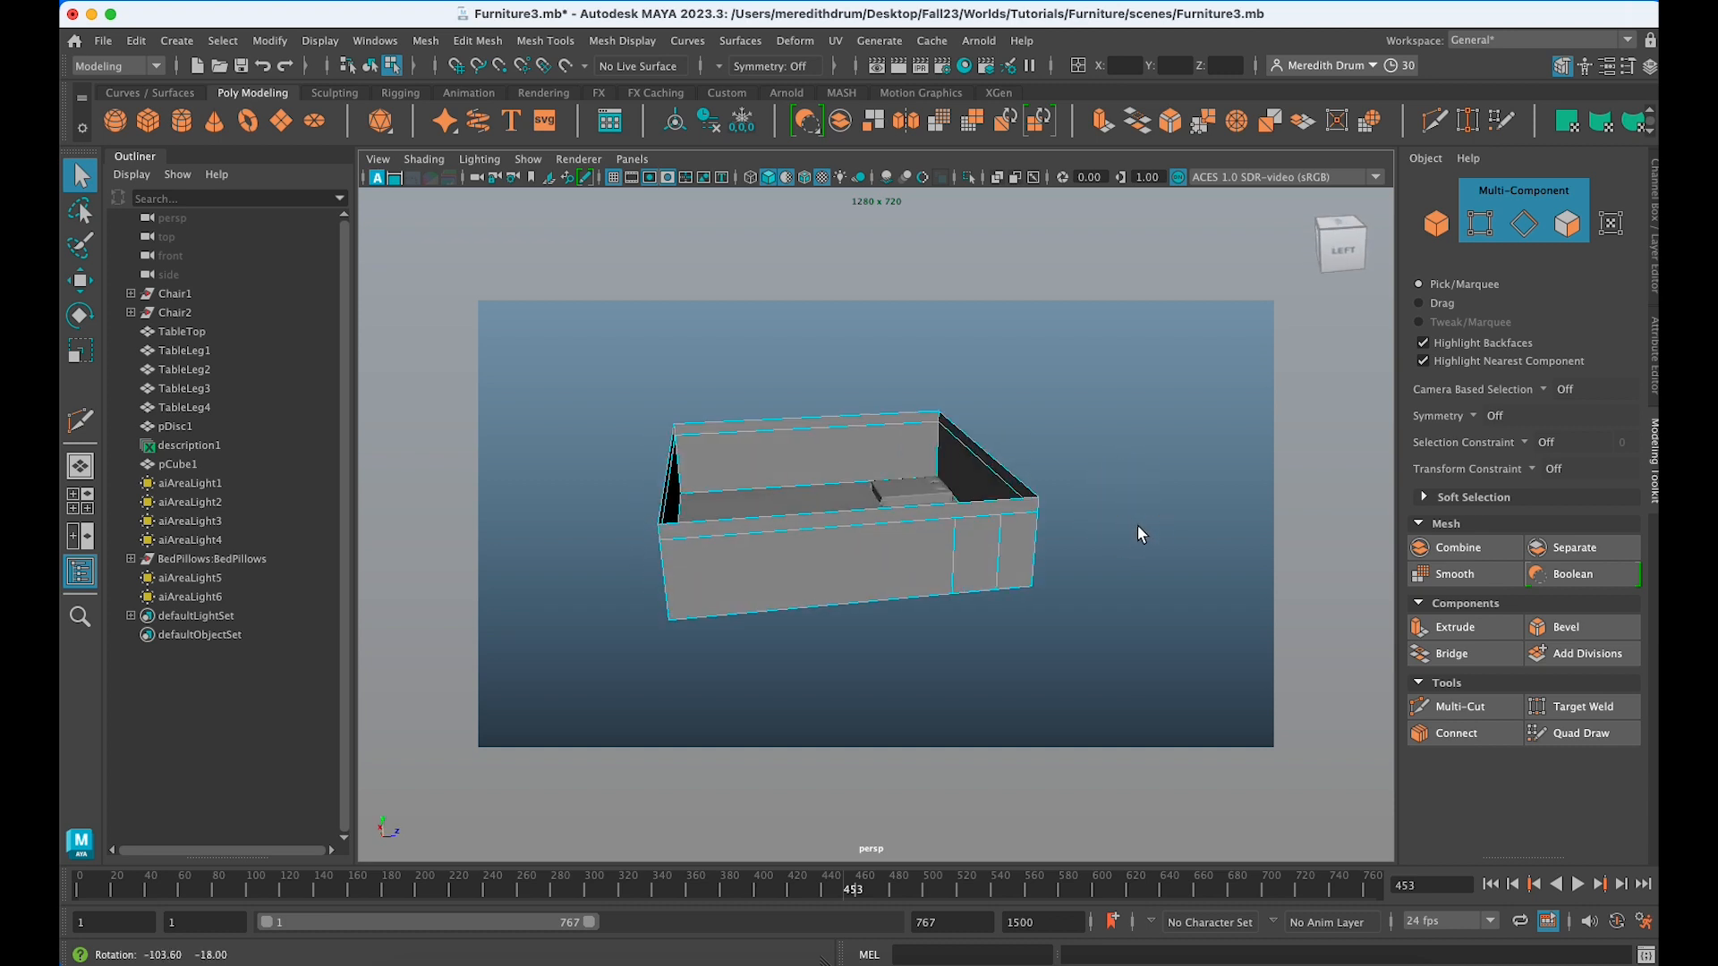
pyautogui.scroll(2, 1108, 525)
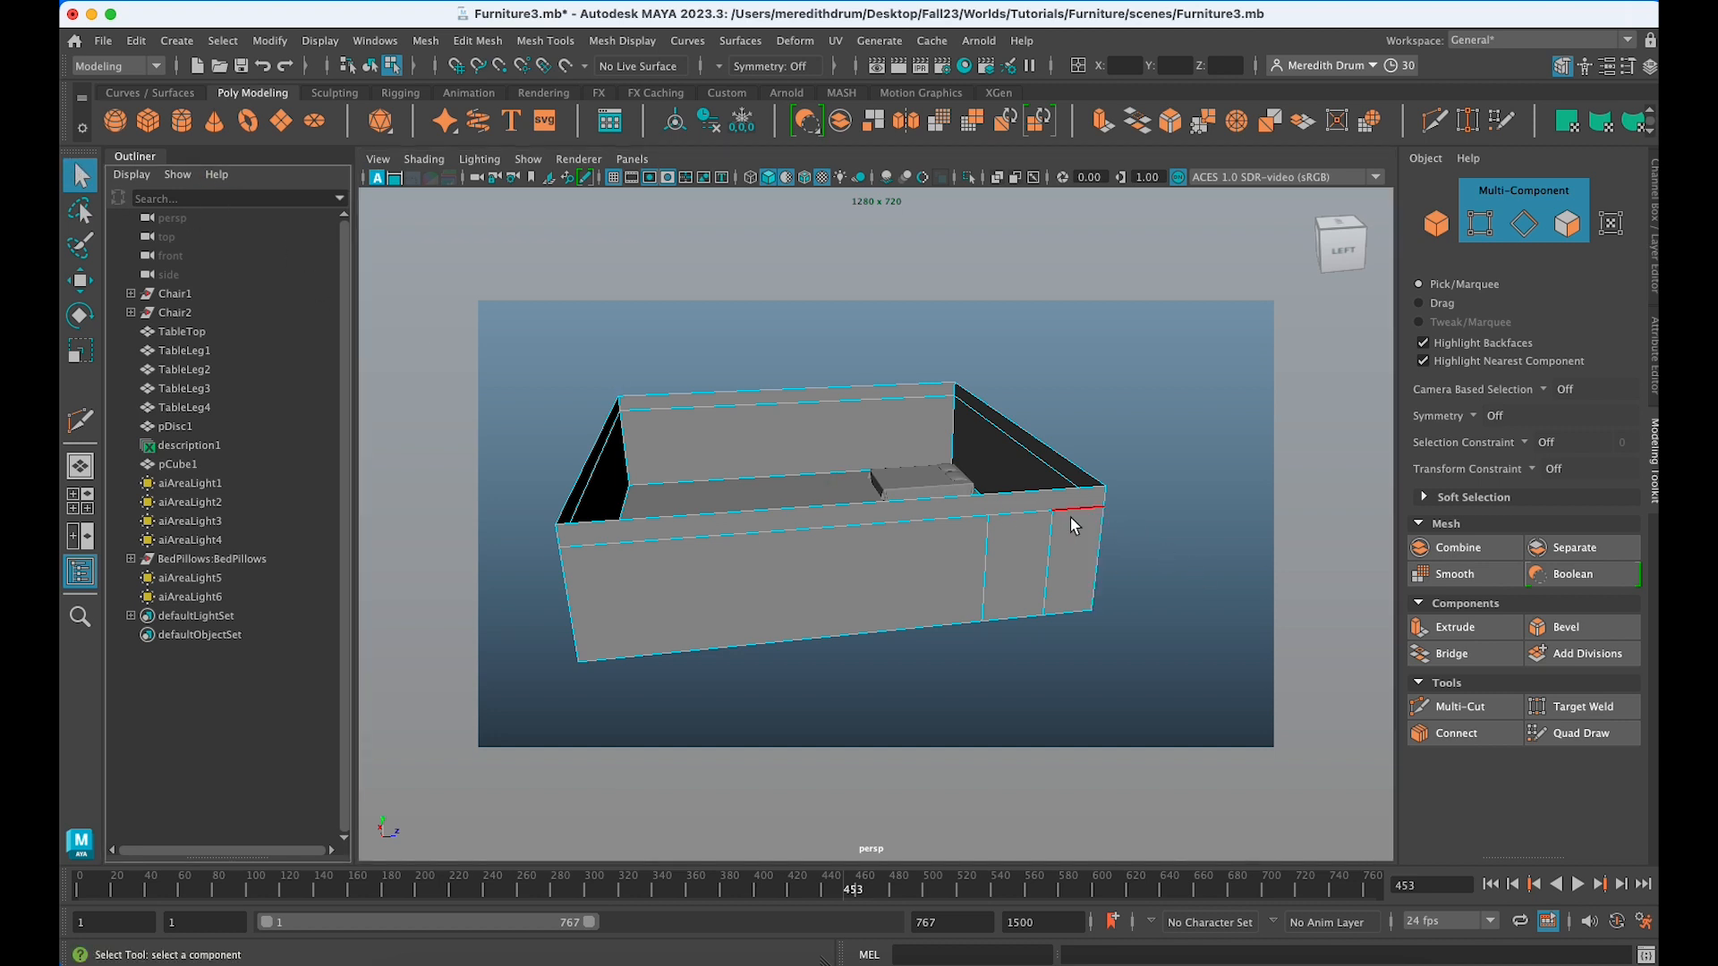
pyautogui.click(1047, 541)
pyautogui.moveTo(1047, 541); pyautogui.dragTo(1036, 358, button='right')
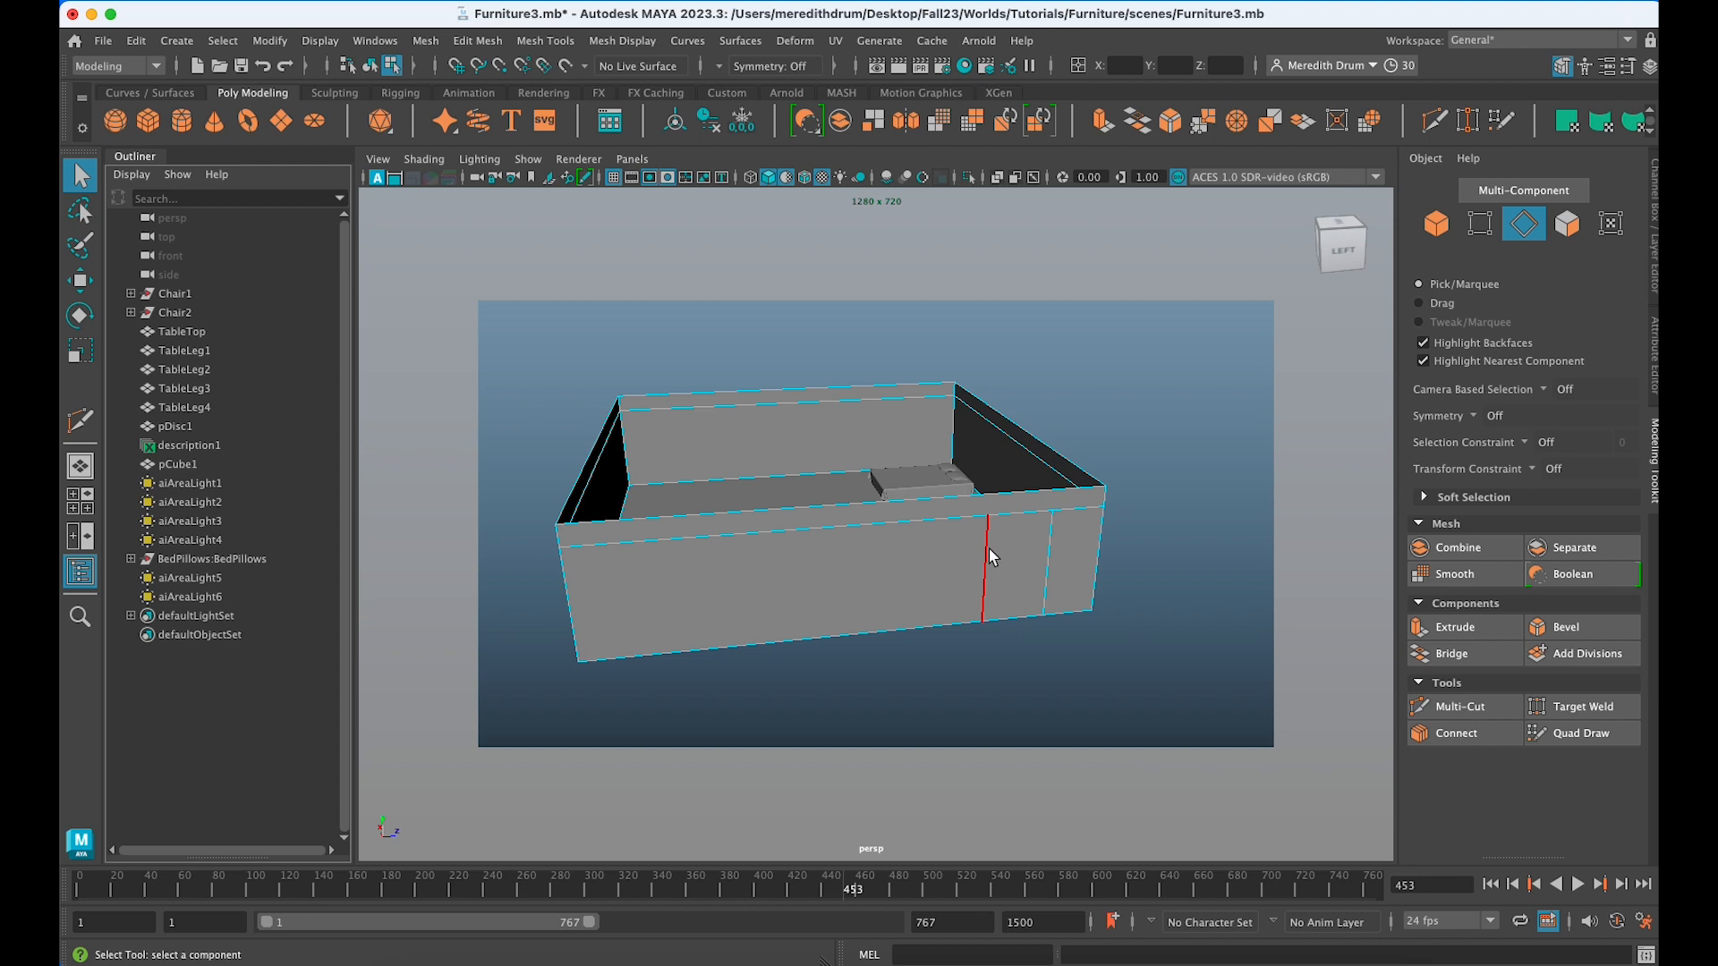
pyautogui.click(990, 556)
pyautogui.click(1051, 552)
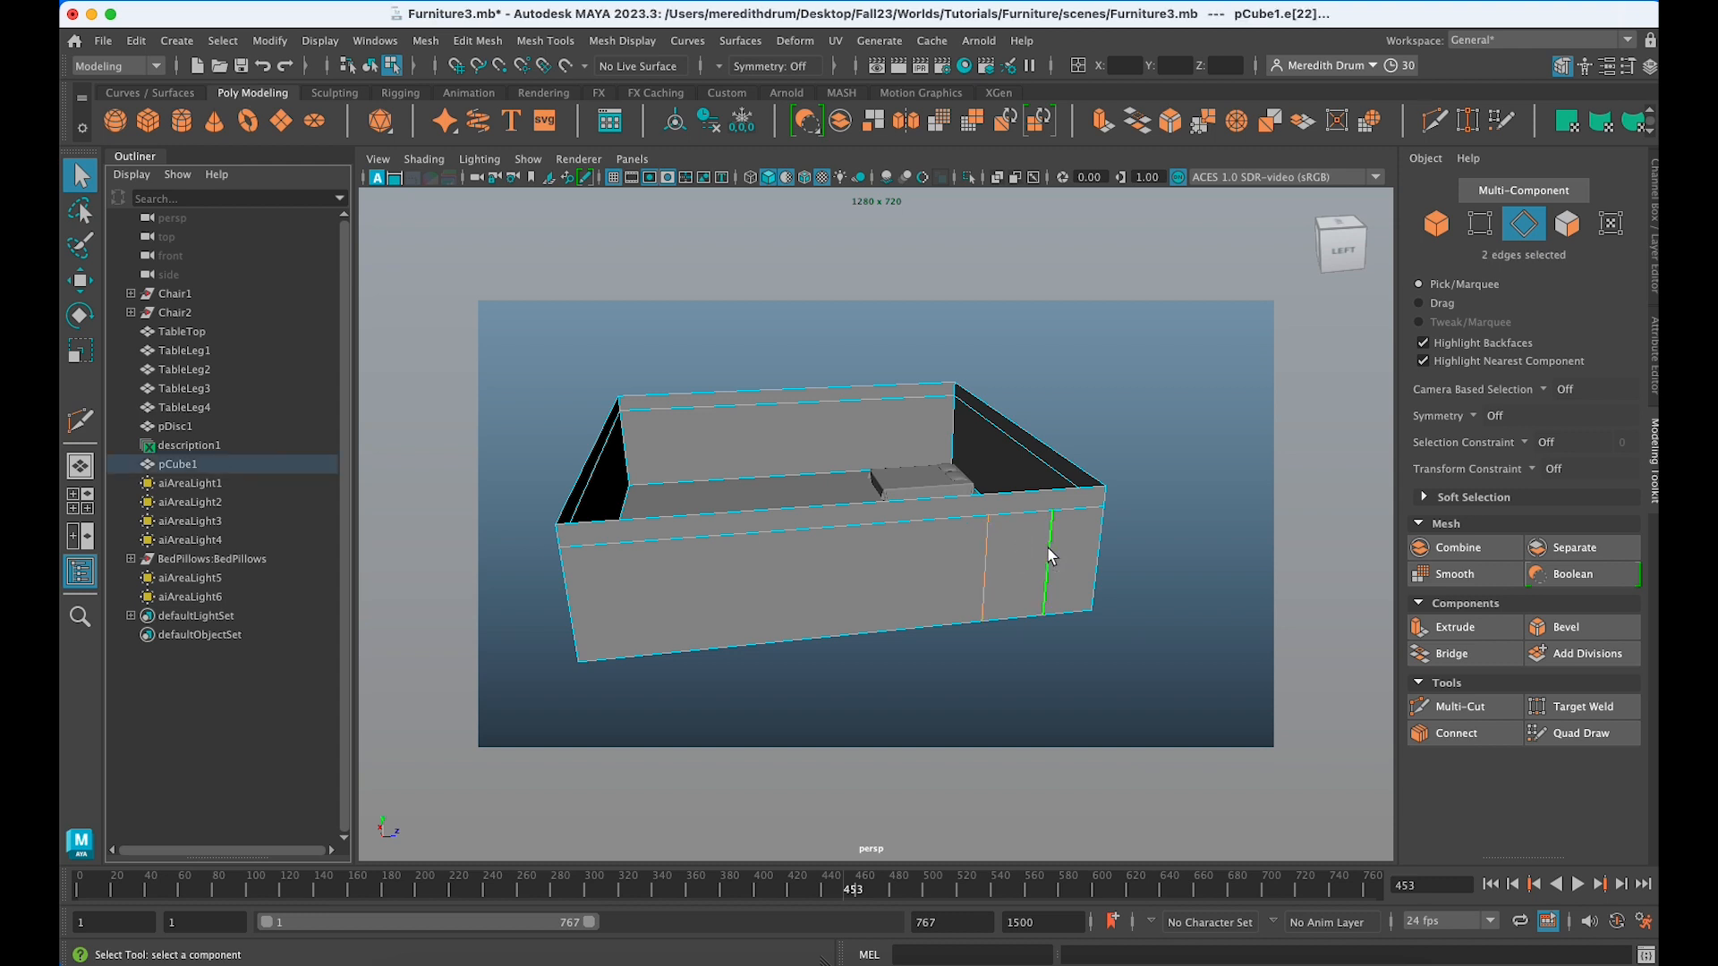
pyautogui.press('w')
pyautogui.moveTo(1116, 563); pyautogui.dragTo(1106, 569)
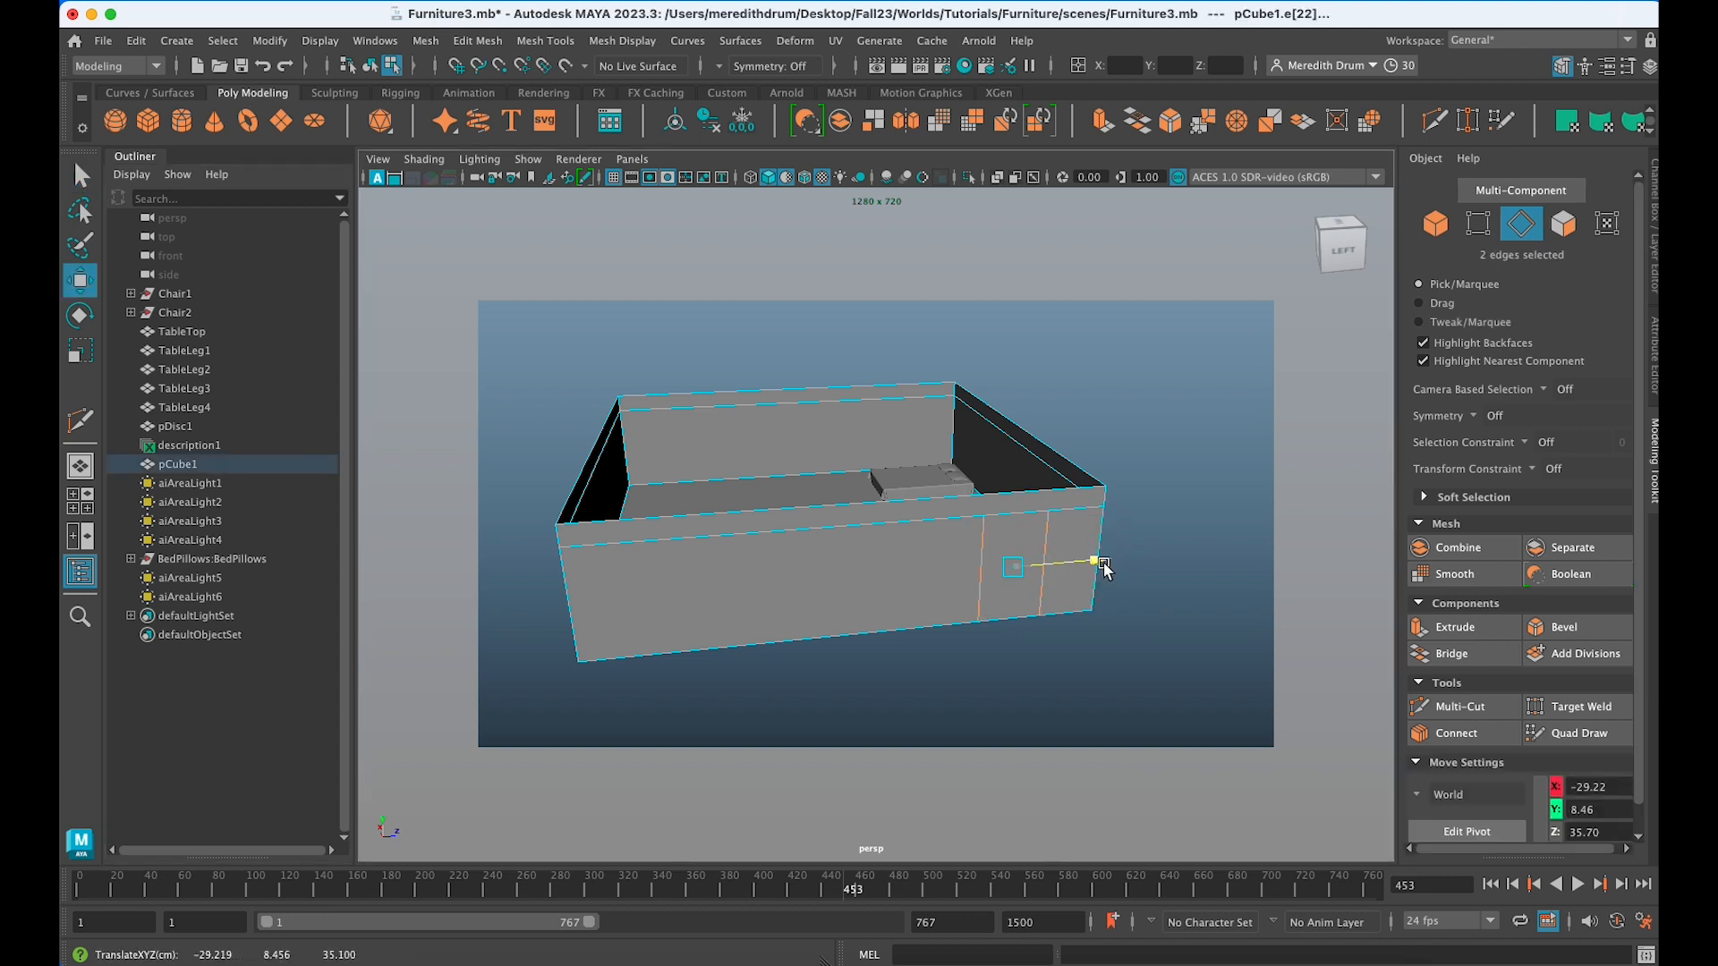
# Narrow the door panel by moving its vertical edge farther from the corner along the Z axis to about Z 30.7.
pyautogui.press('r')
pyautogui.click(1099, 564)
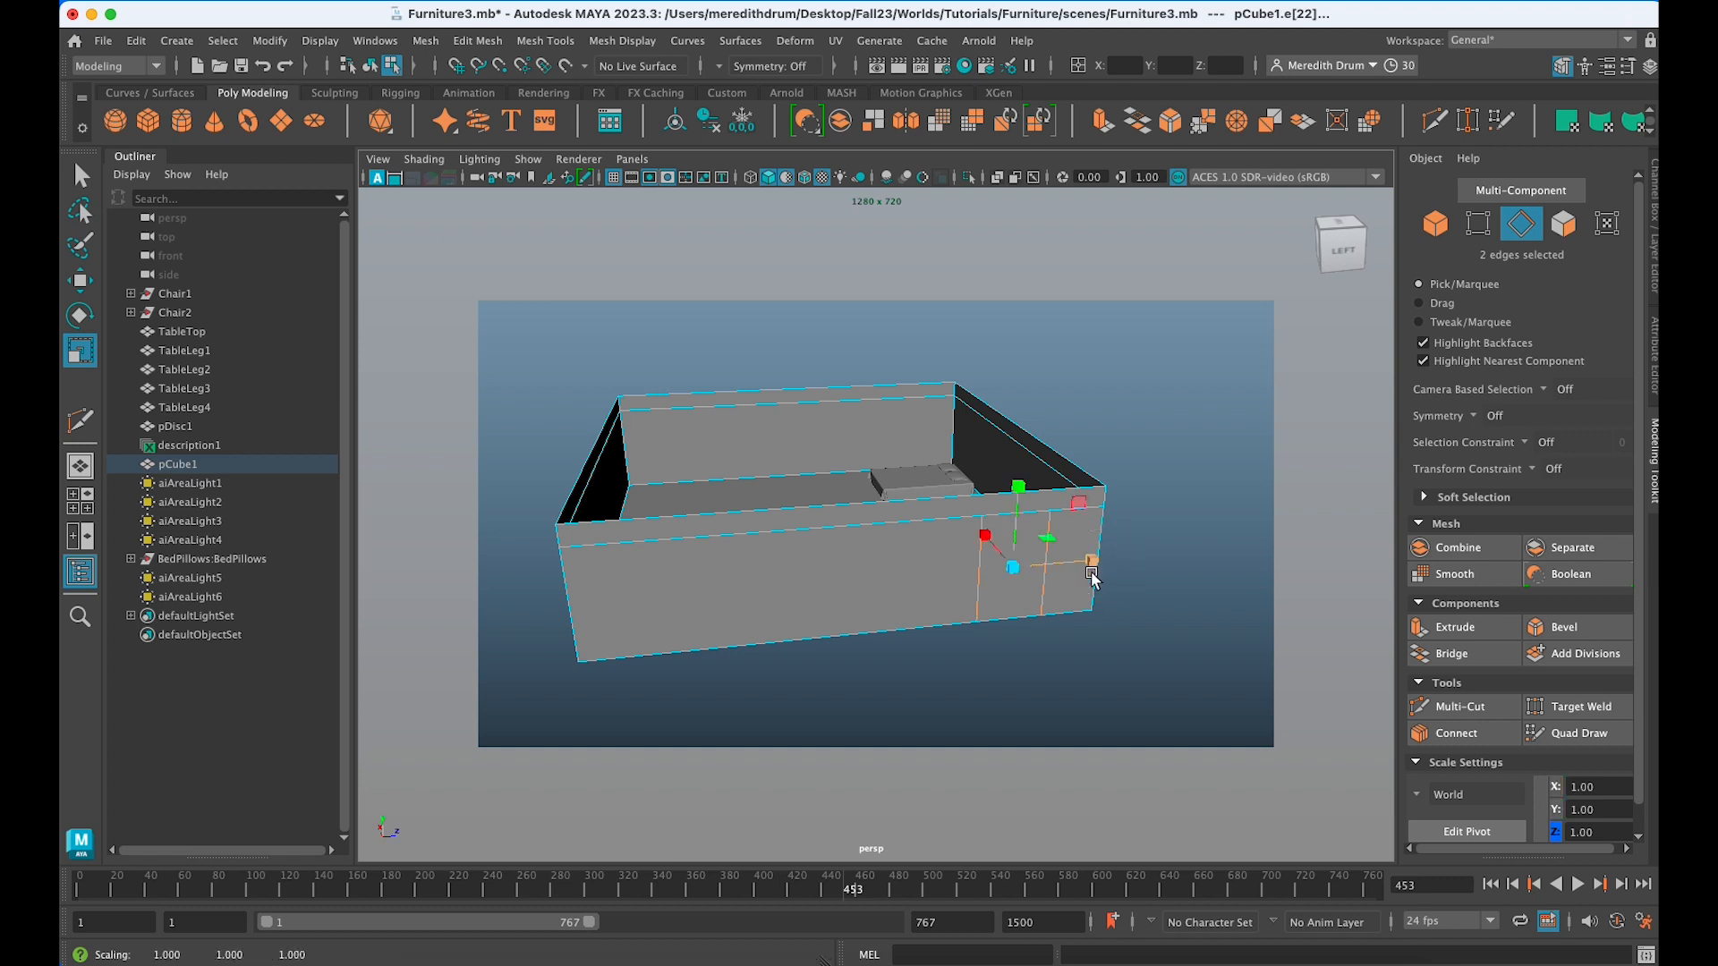
pyautogui.click(977, 598)
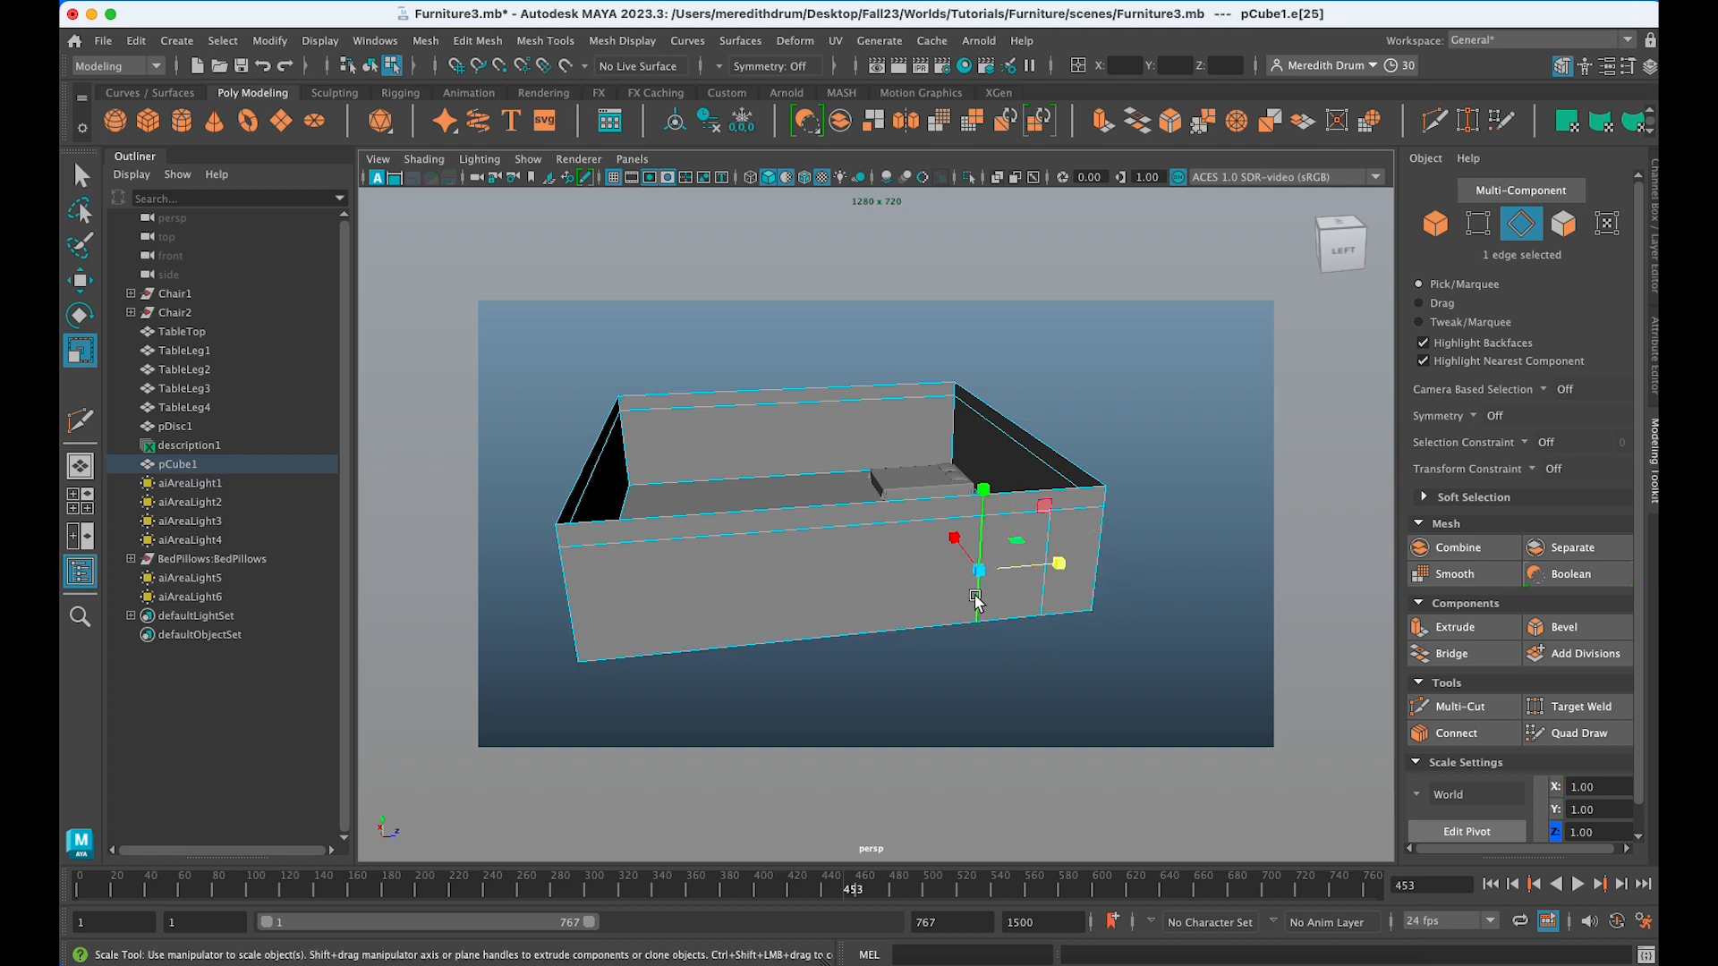
pyautogui.press('w')
pyautogui.click(1060, 563)
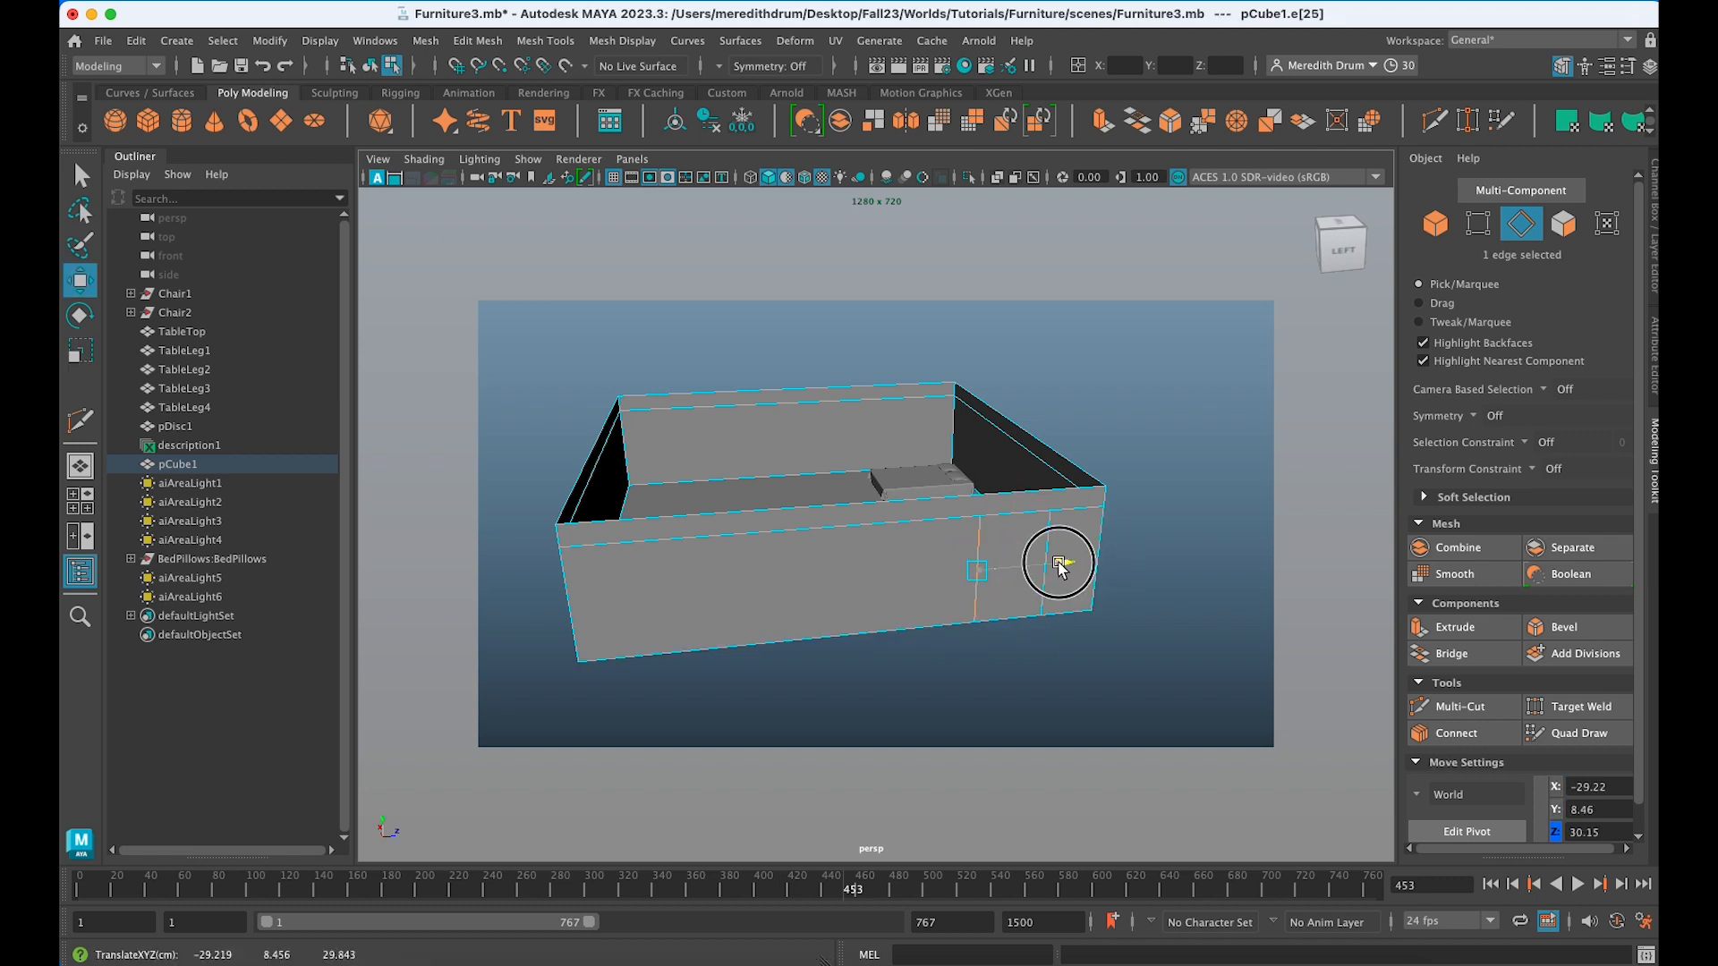
pyautogui.moveTo(1059, 563); pyautogui.dragTo(1059, 545)
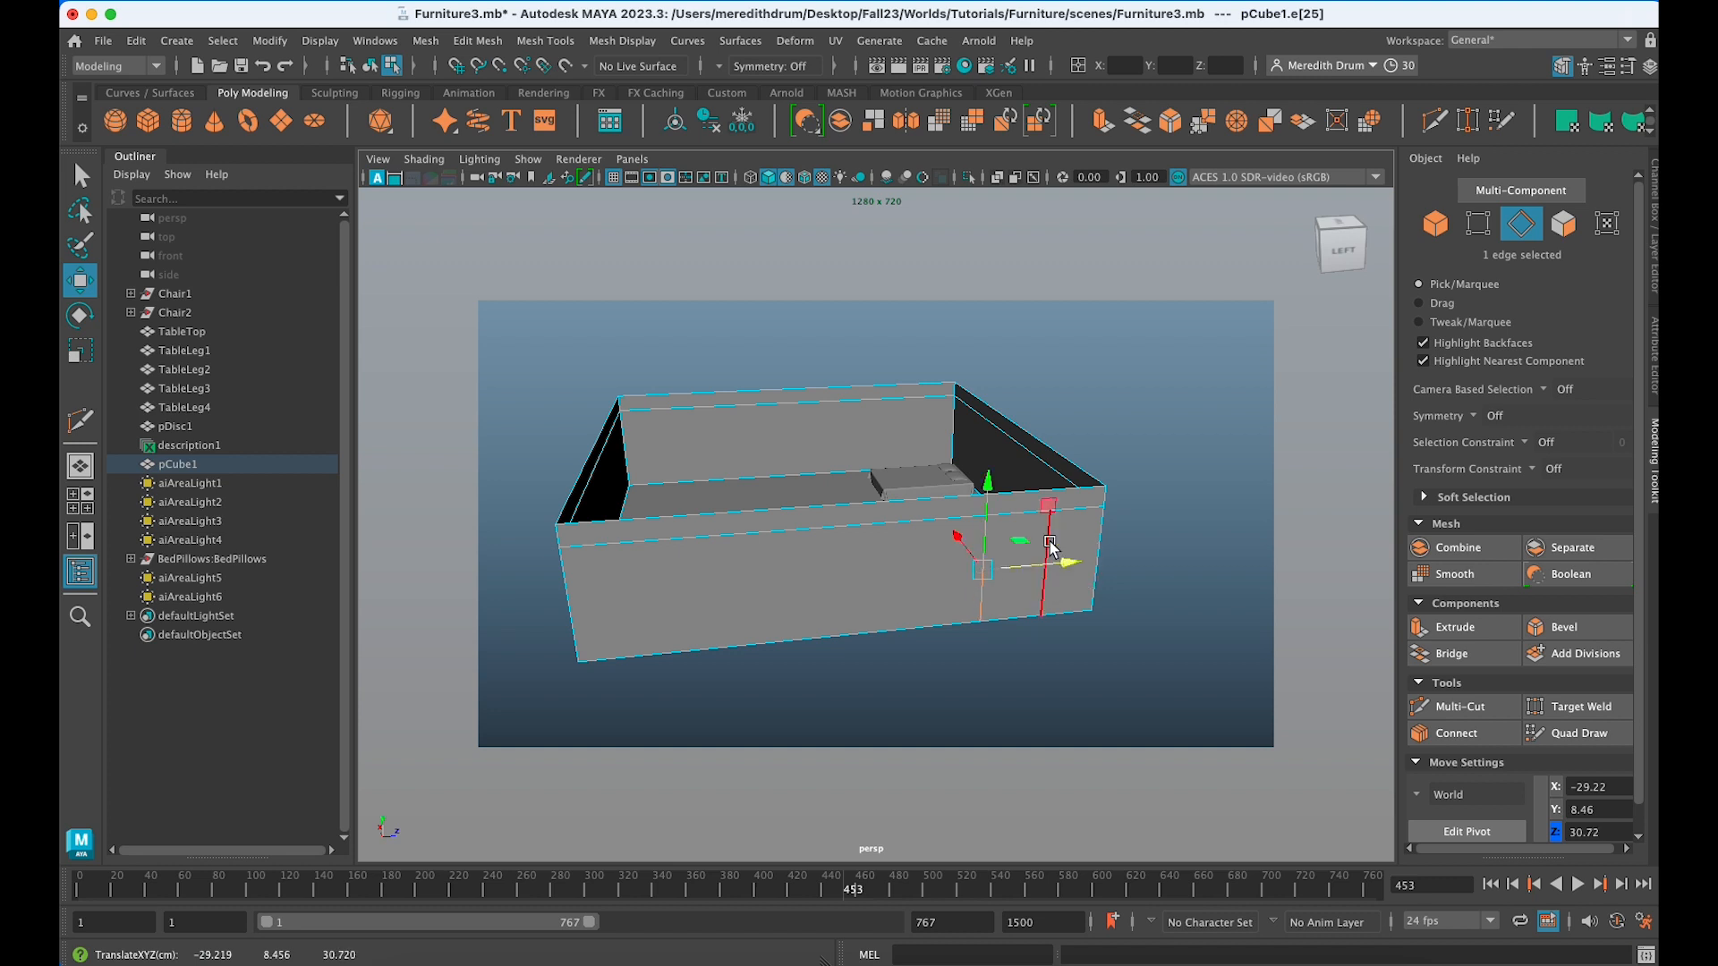
# Select the door face between the two vertical edges and try rotating it about the Y axis.
pyautogui.moveTo(1033, 427); pyautogui.dragTo(1031, 501, button='right')
pyautogui.click(1024, 587)
pyautogui.keyDown('alt'); pyautogui.moveTo(1028, 591); pyautogui.dragTo(1235, 646); pyautogui.keyUp('alt')
pyautogui.press('e')
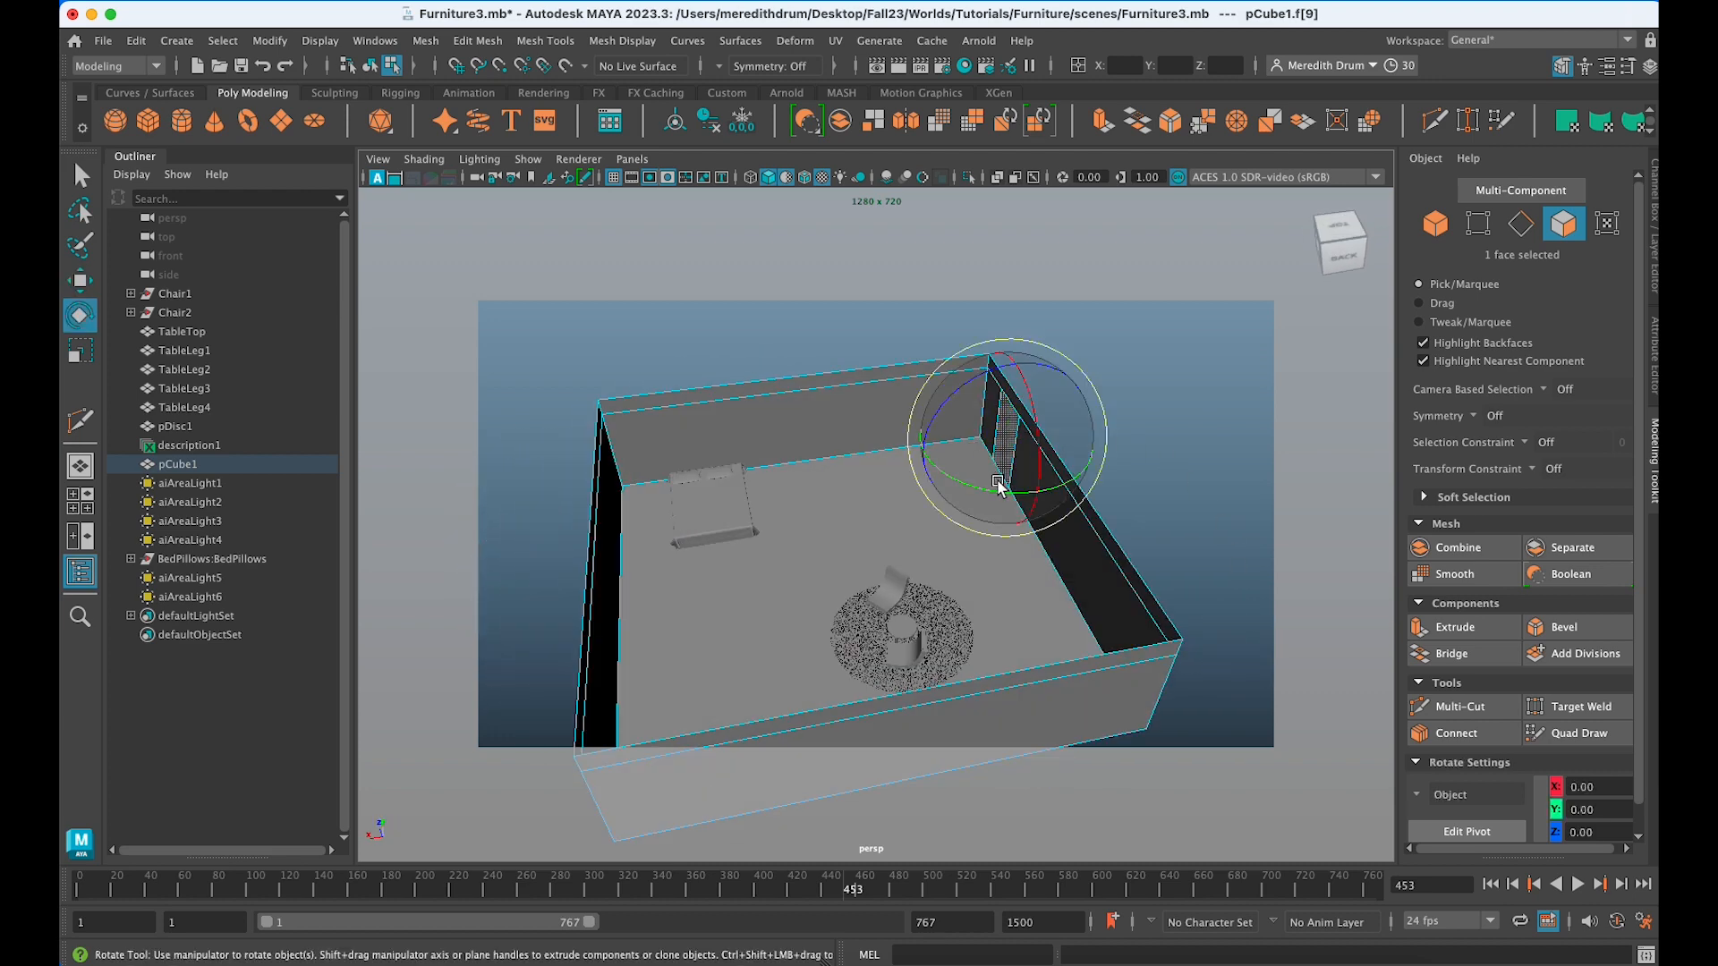
pyautogui.keyDown('alt'); pyautogui.moveTo(1017, 562); pyautogui.dragTo(1088, 580); pyautogui.keyUp('alt')
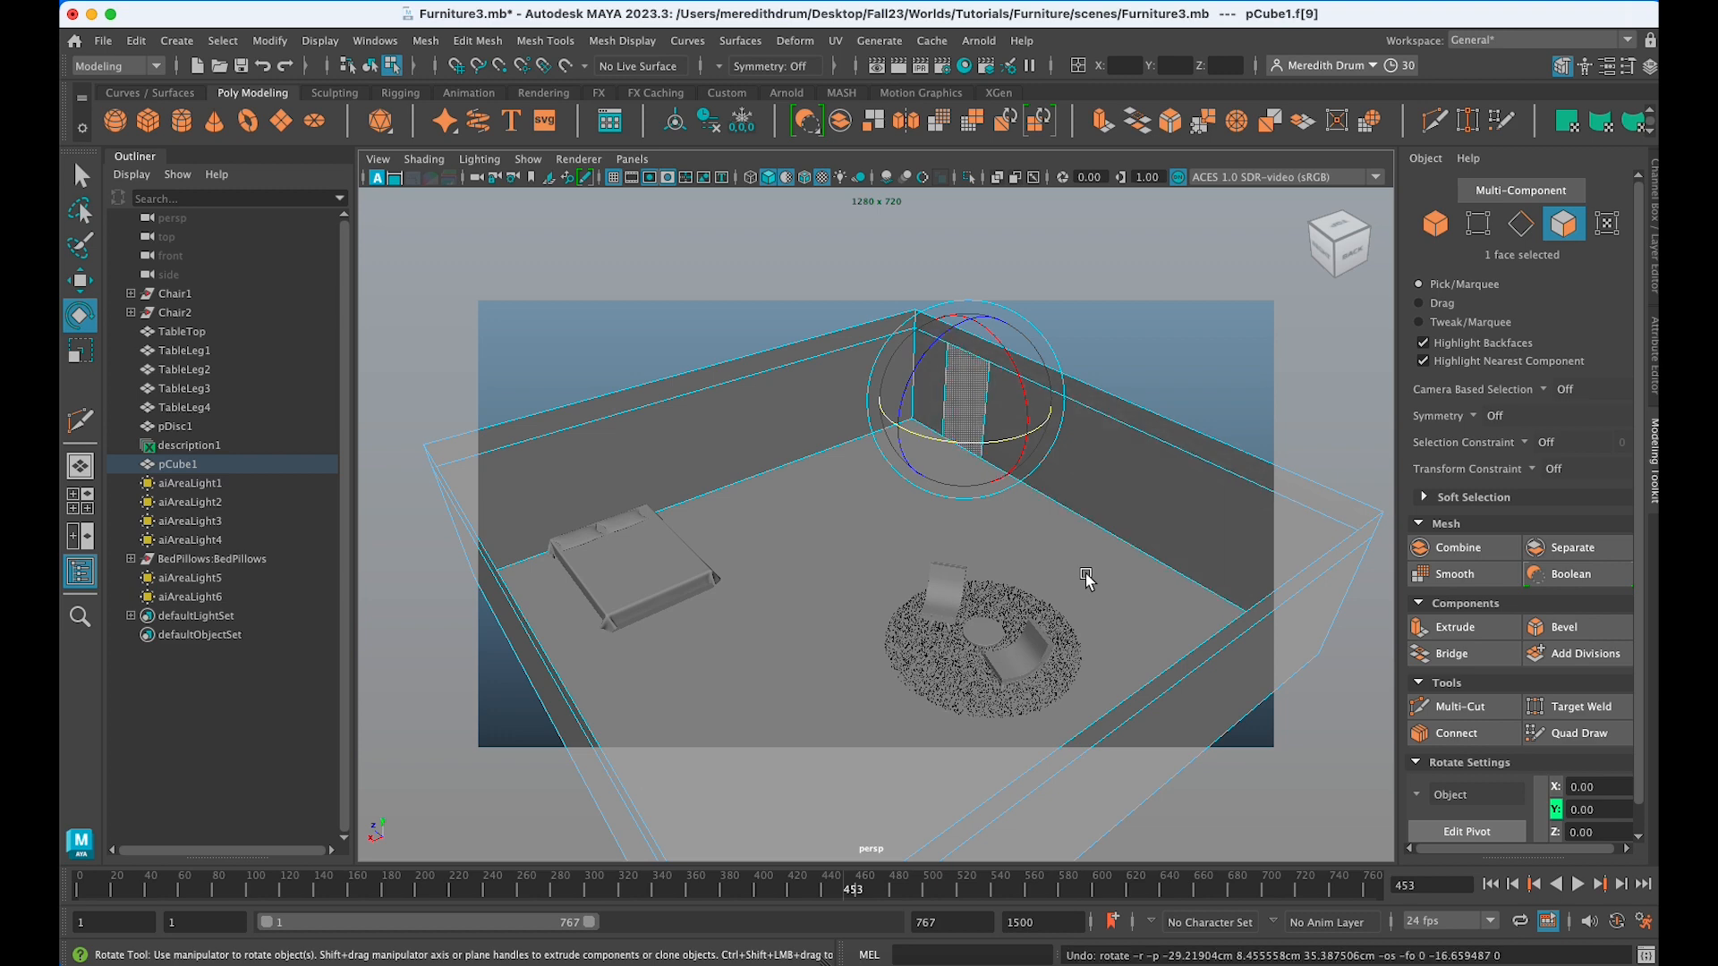
pyautogui.keyDown('alt'); pyautogui.moveTo(1051, 480); pyautogui.dragTo(1219, 652); pyautogui.keyUp('alt')
pyautogui.moveTo(1008, 469)
pyautogui.mouseDown(button='right')
pyautogui.moveTo(1009, 450)
pyautogui.moveTo(1007, 478)
pyautogui.mouseUp(button='right')
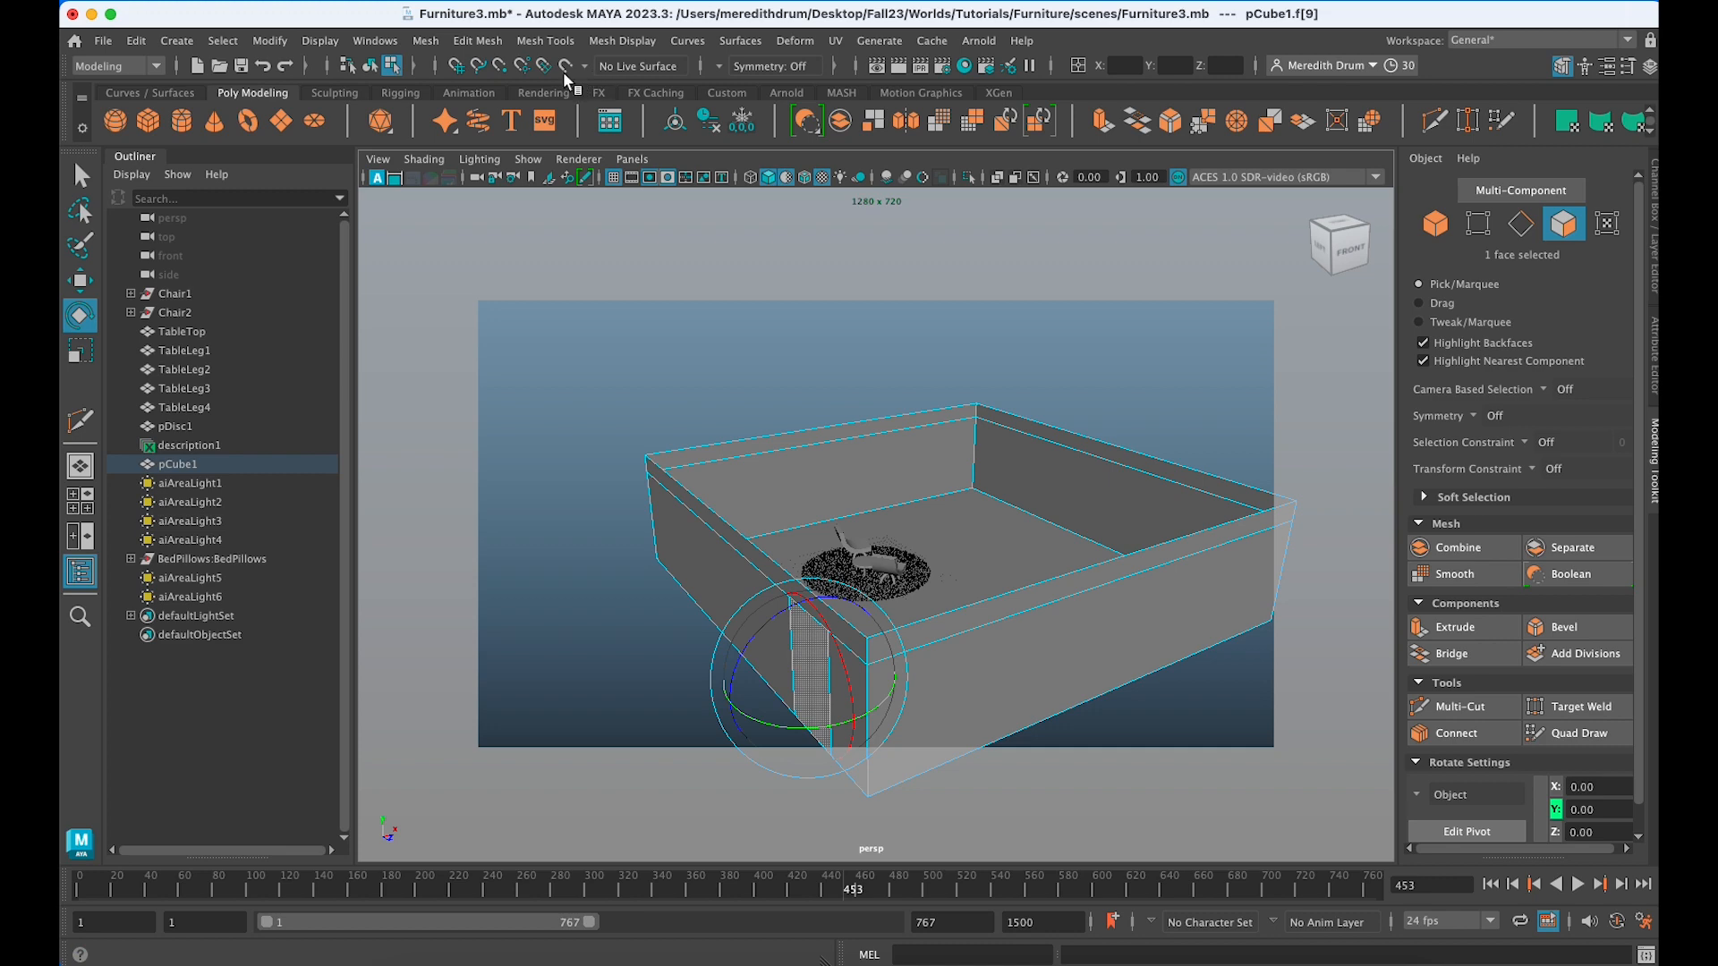
# Detach the selected door face from the surrounding wall.
pyautogui.click(526, 43)
pyautogui.moveTo(606, 38)
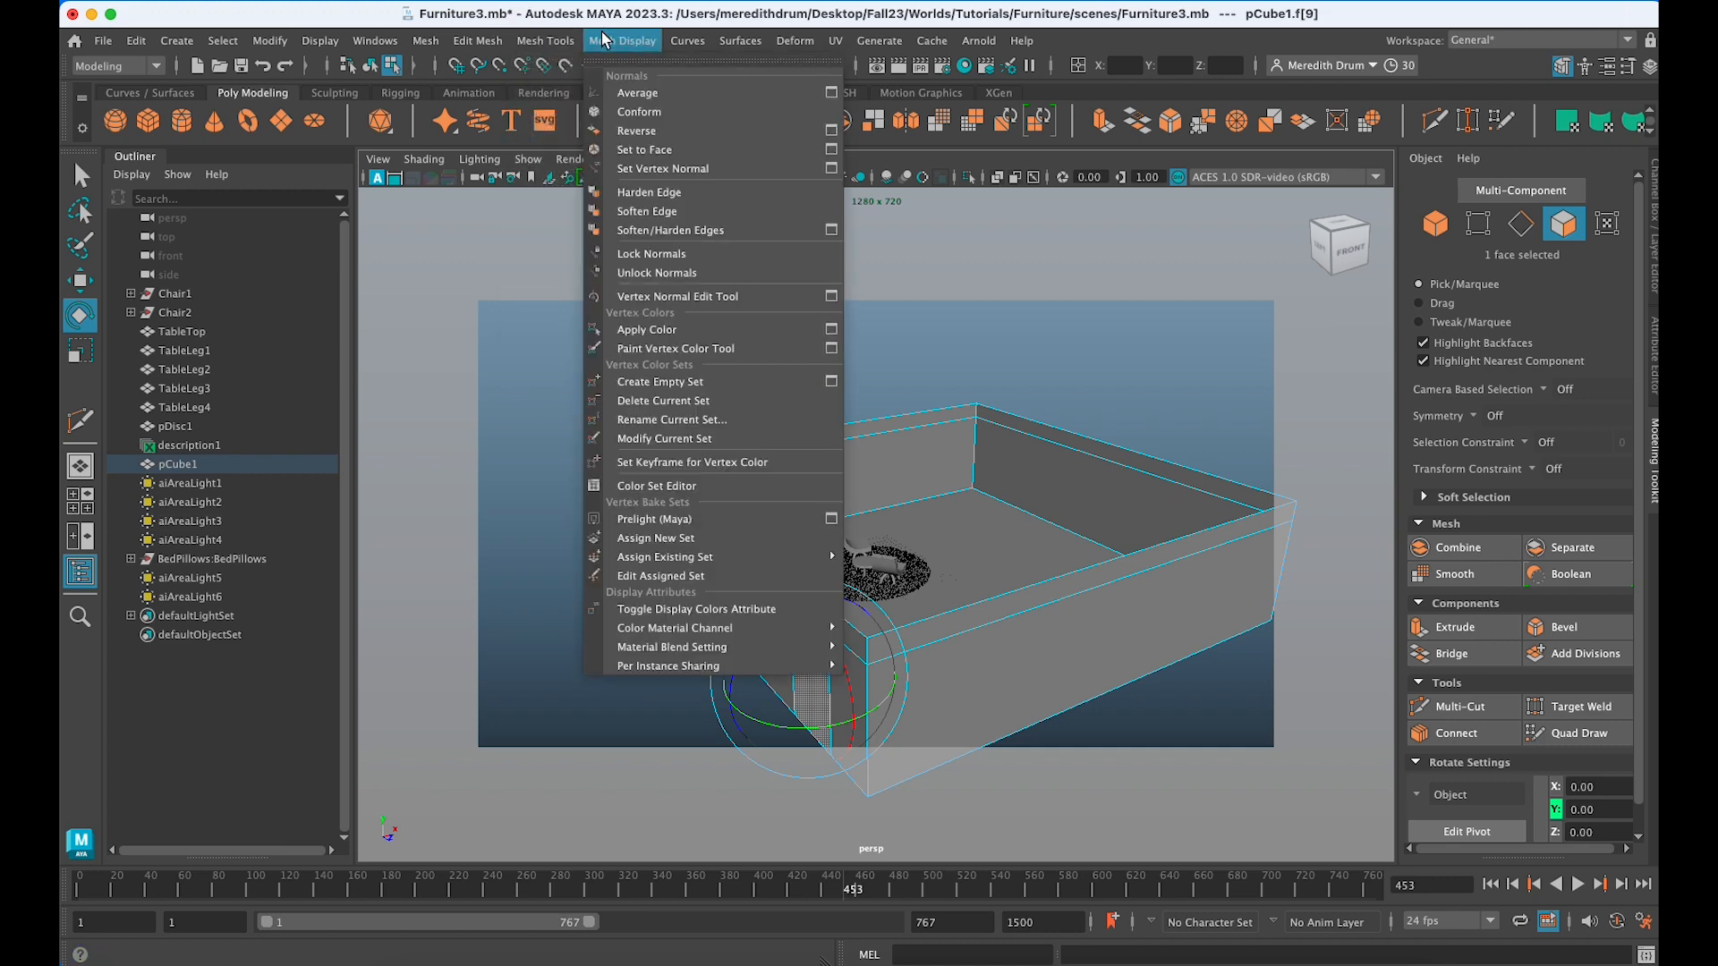
pyautogui.moveTo(464, 45)
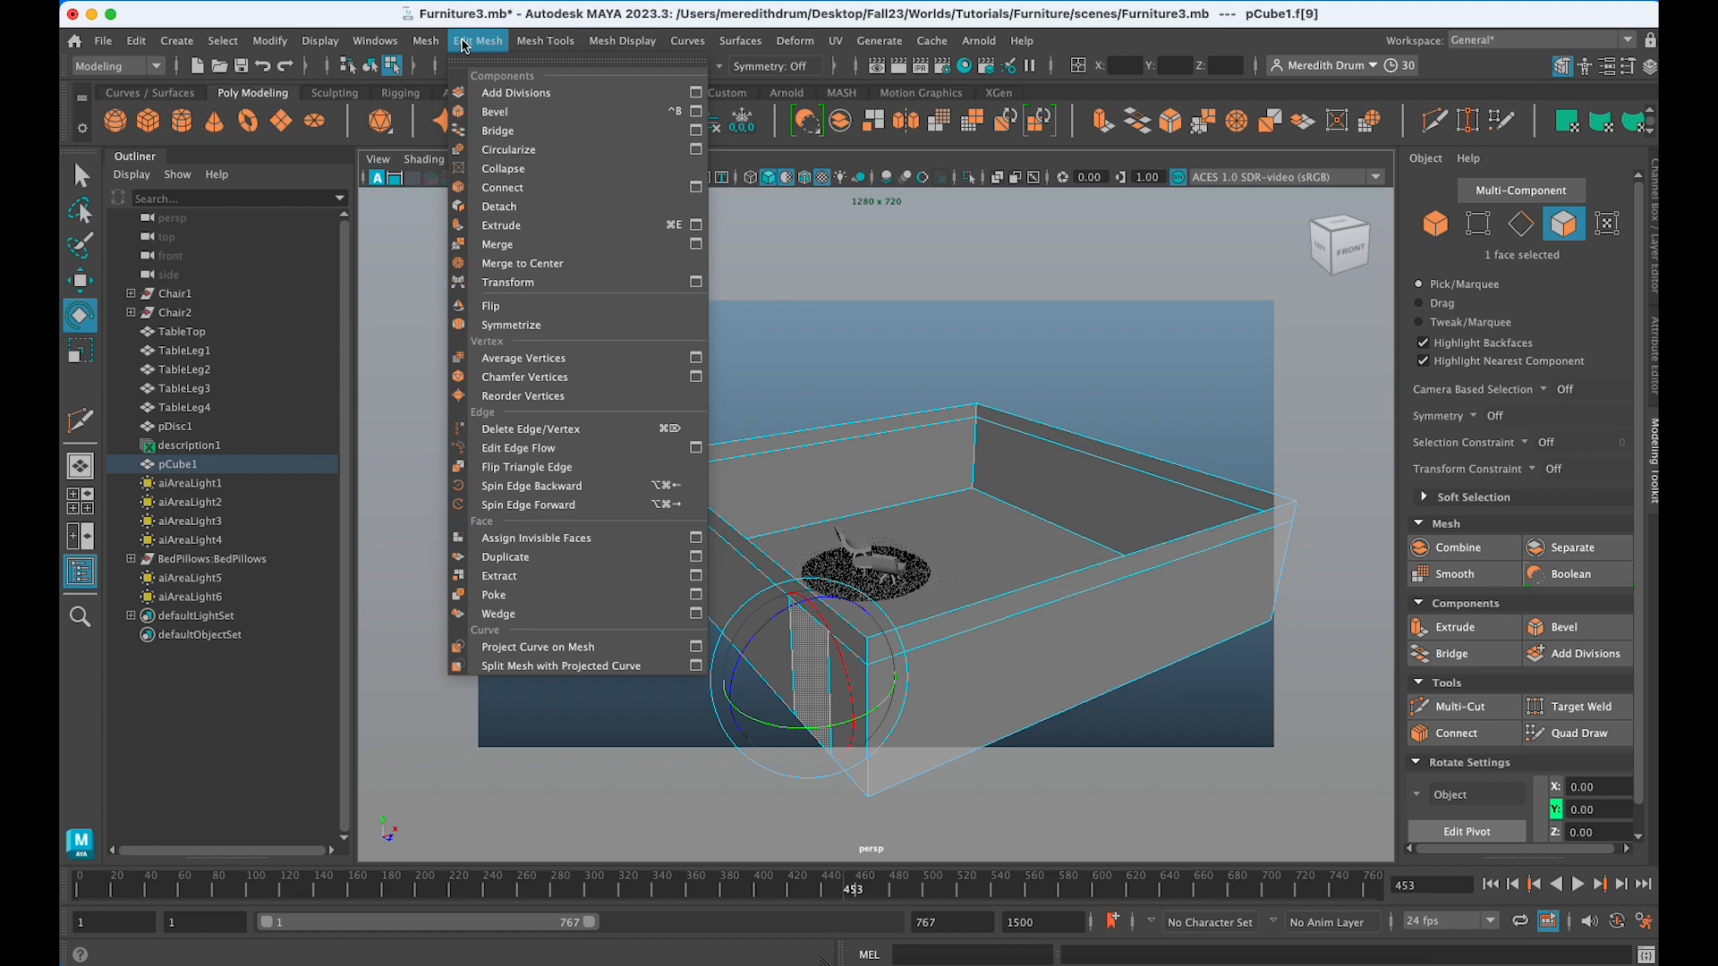
pyautogui.click(504, 206)
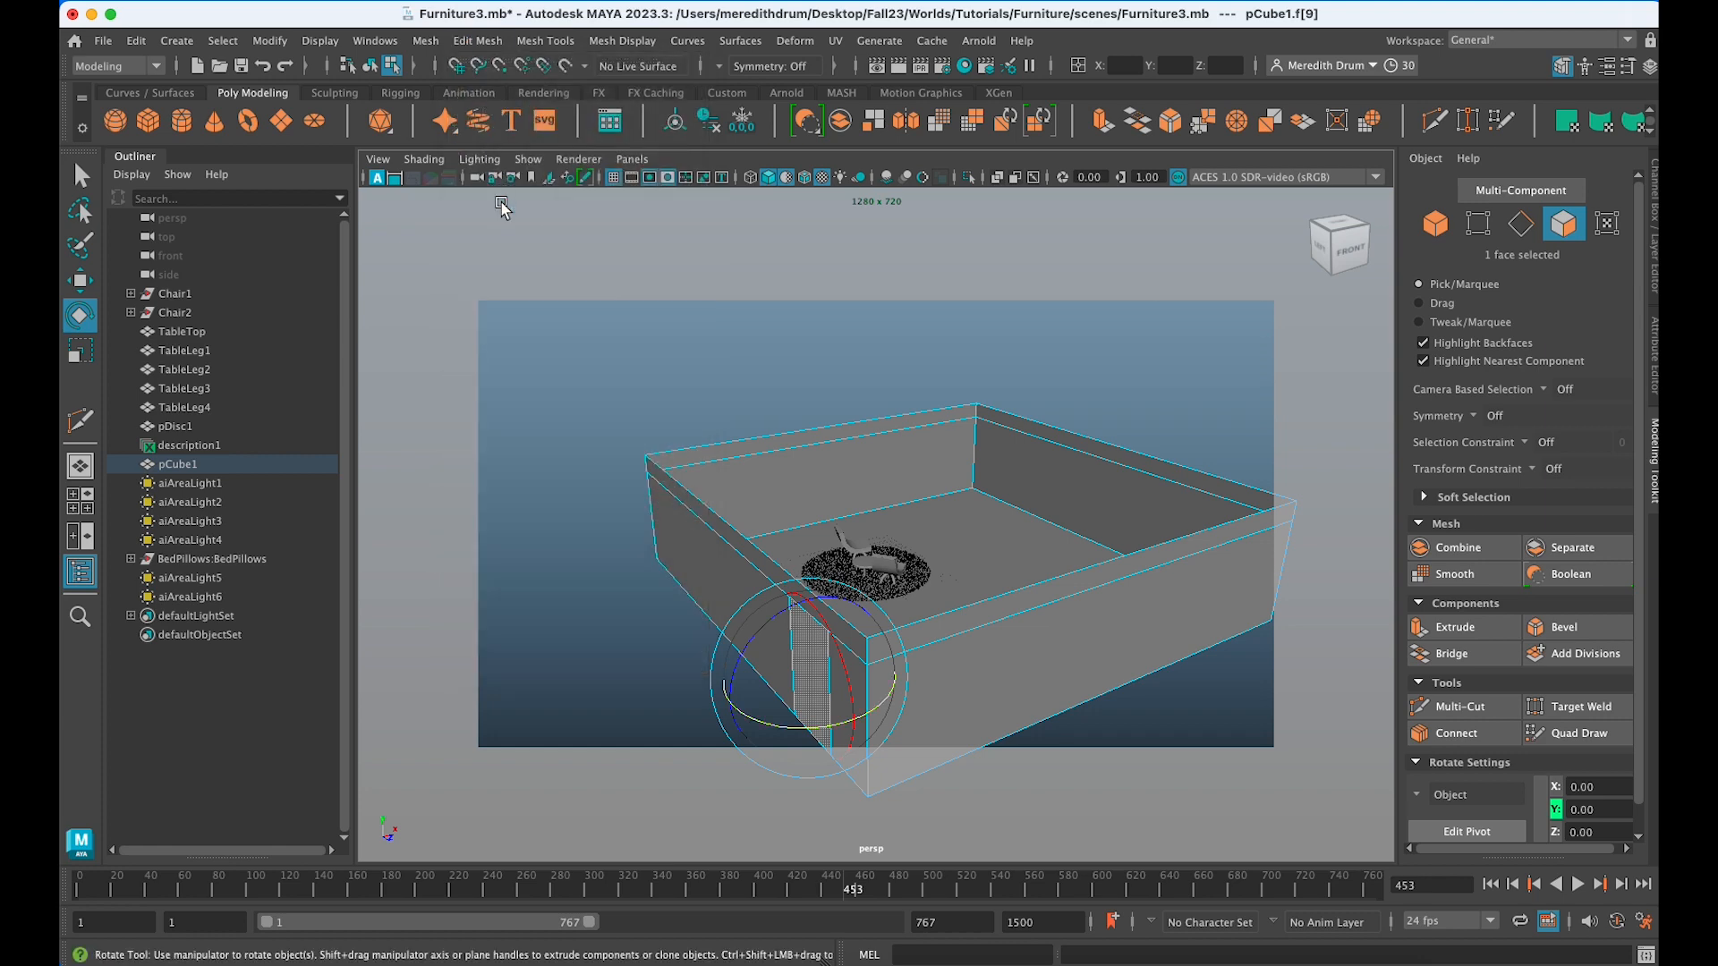
# Test the door's swing by rotating the detached face about the Y axis, and undo the rotations.
pyautogui.moveTo(810, 727); pyautogui.dragTo(726, 727)
pyautogui.press('super+z')
pyautogui.keyDown('alt'); pyautogui.moveTo(920, 594); pyautogui.dragTo(788, 642); pyautogui.keyUp('alt')
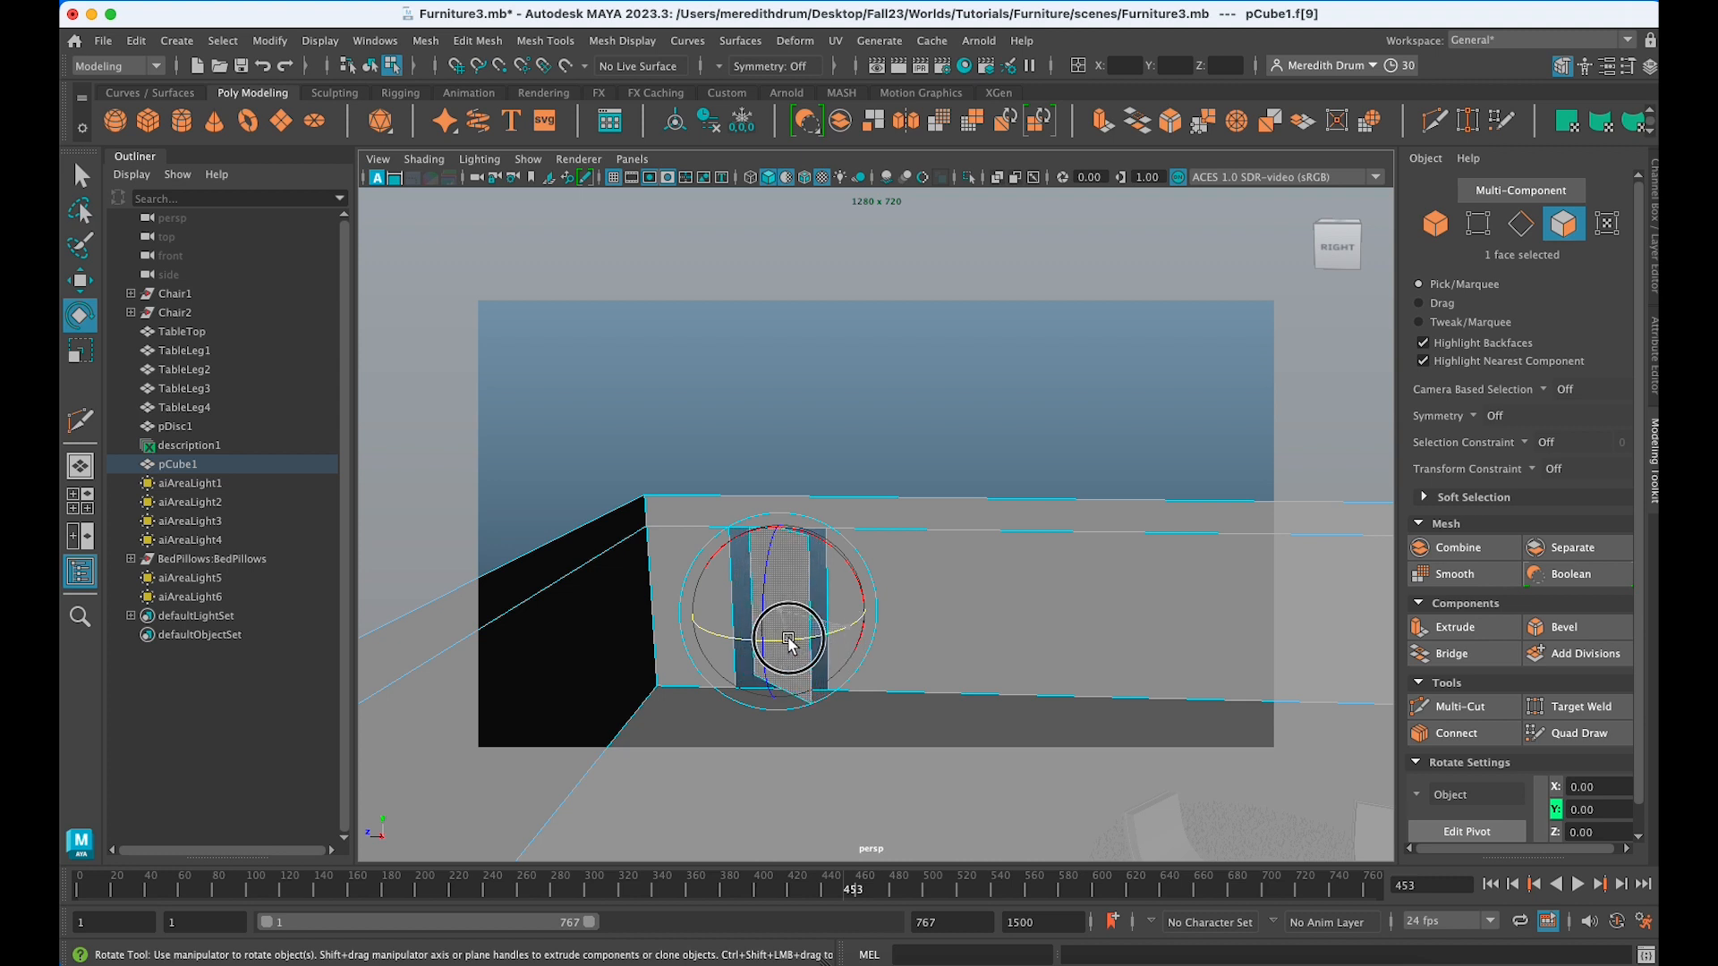
pyautogui.press('super+z')
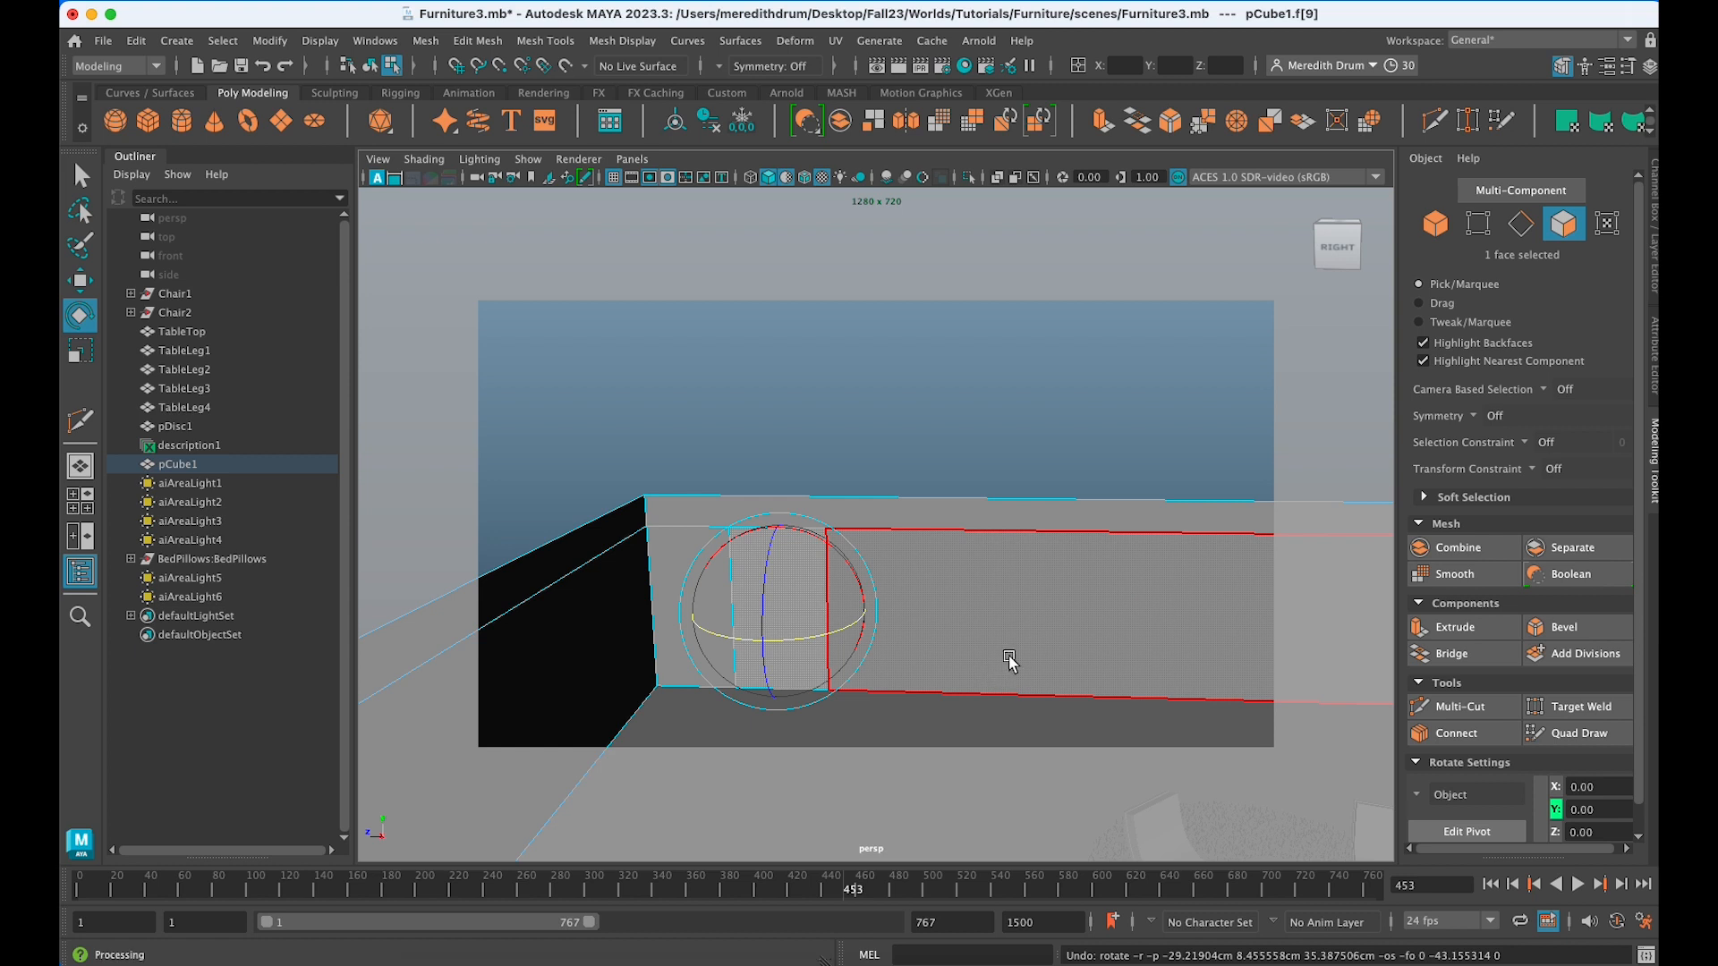
# Move the detached door face's rotation pivot to its vertical edge nearest the room corner.
pyautogui.press('d')
pyautogui.moveTo(689, 612); pyautogui.dragTo(644, 610)
pyautogui.keyDown('alt'); pyautogui.moveTo(787, 644); pyautogui.dragTo(1177, 702); pyautogui.keyUp('alt')
# Fine-tune the door pivot in a wireframe side view so it lines up with the door's vertical edge nearest the corner.
pyautogui.press('space')
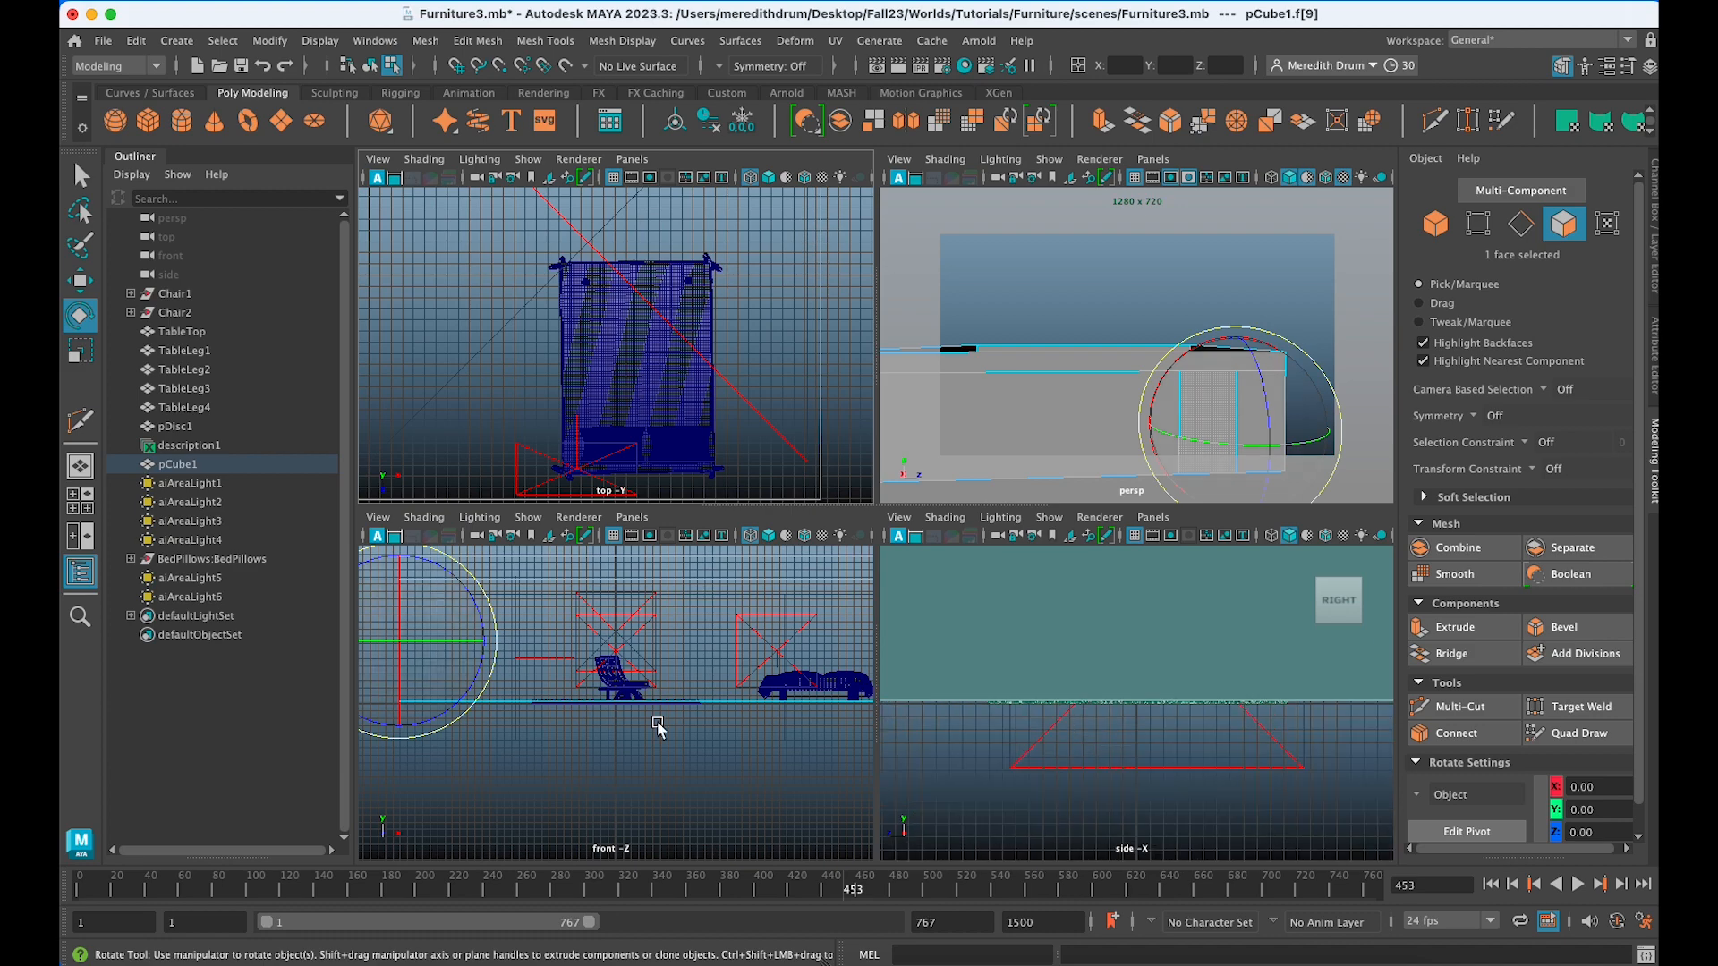
pyautogui.press('space')
pyautogui.press('space')
pyautogui.press('space')
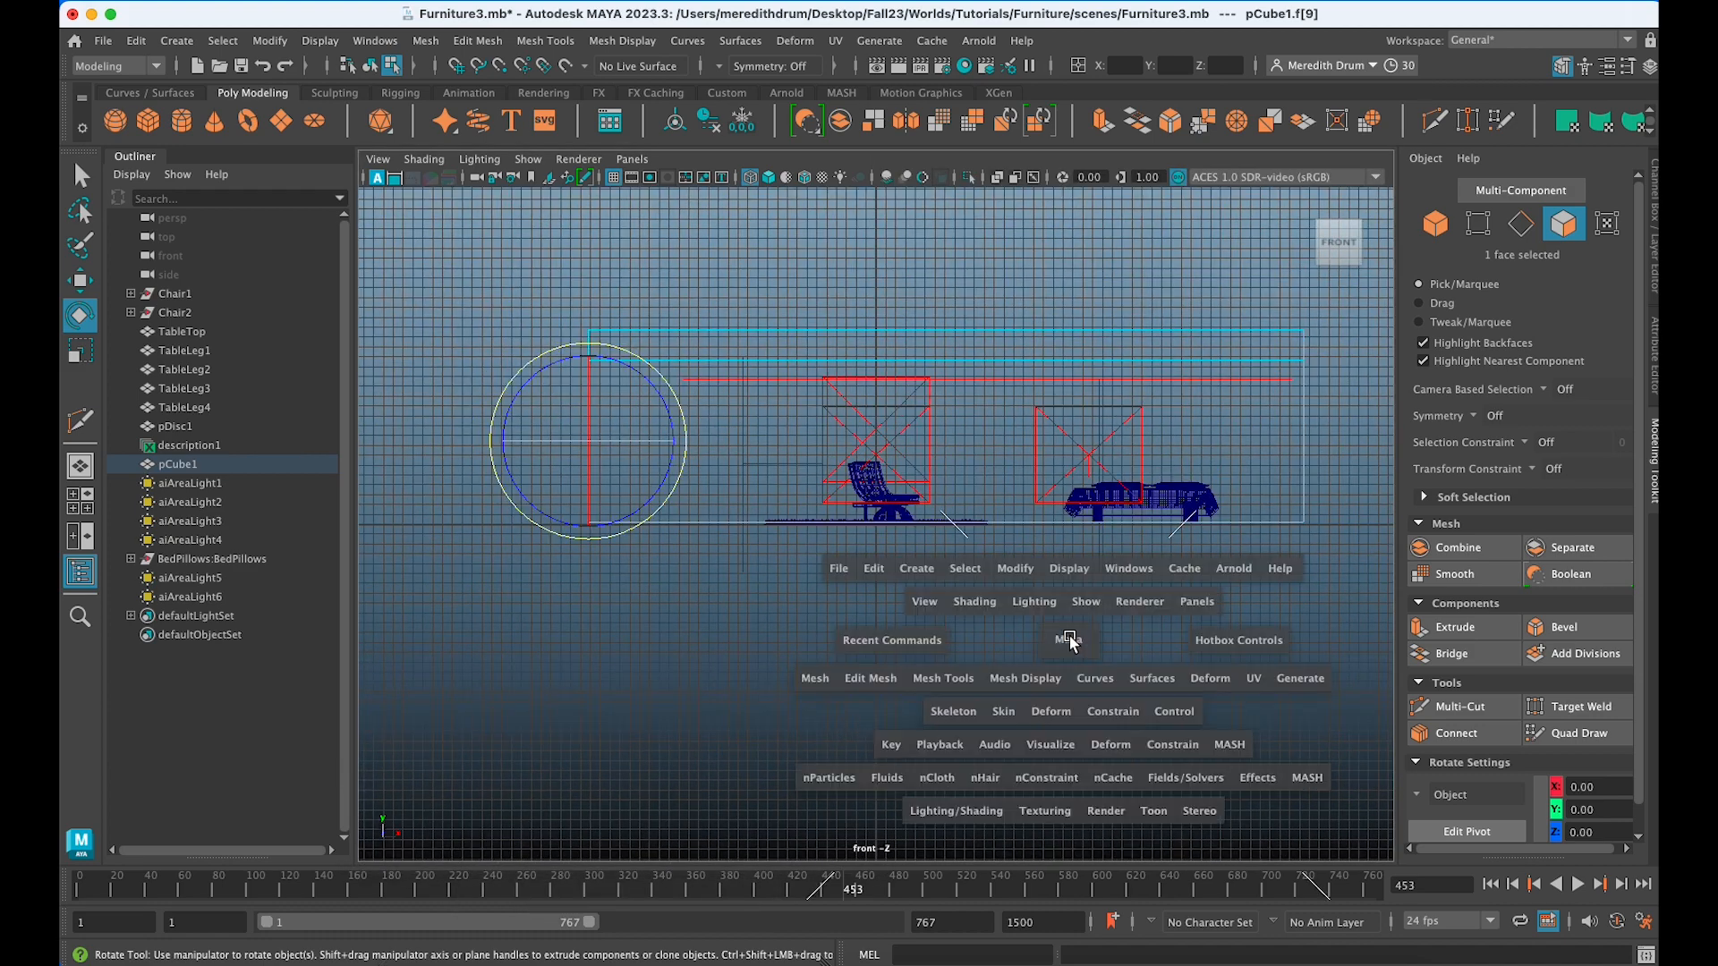
pyautogui.scroll(-5, 1074, 658)
pyautogui.press('4')
pyautogui.scroll(-3, 1071, 658)
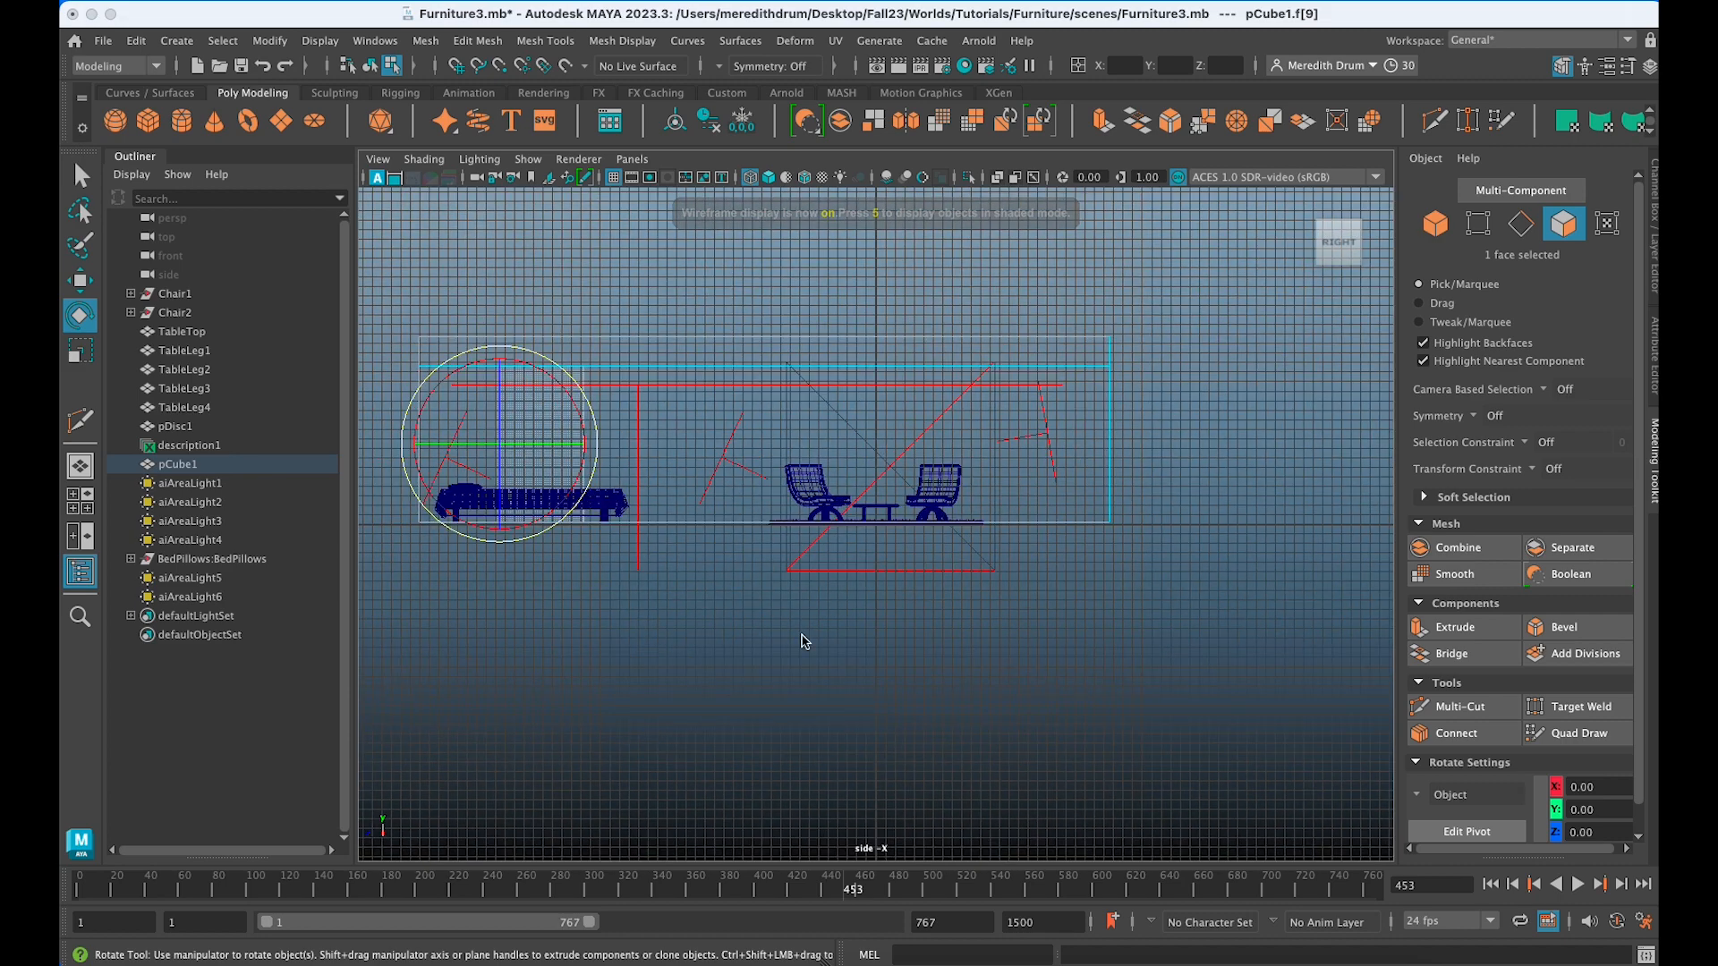
pyautogui.press('d')
pyautogui.scroll(3, 534, 508)
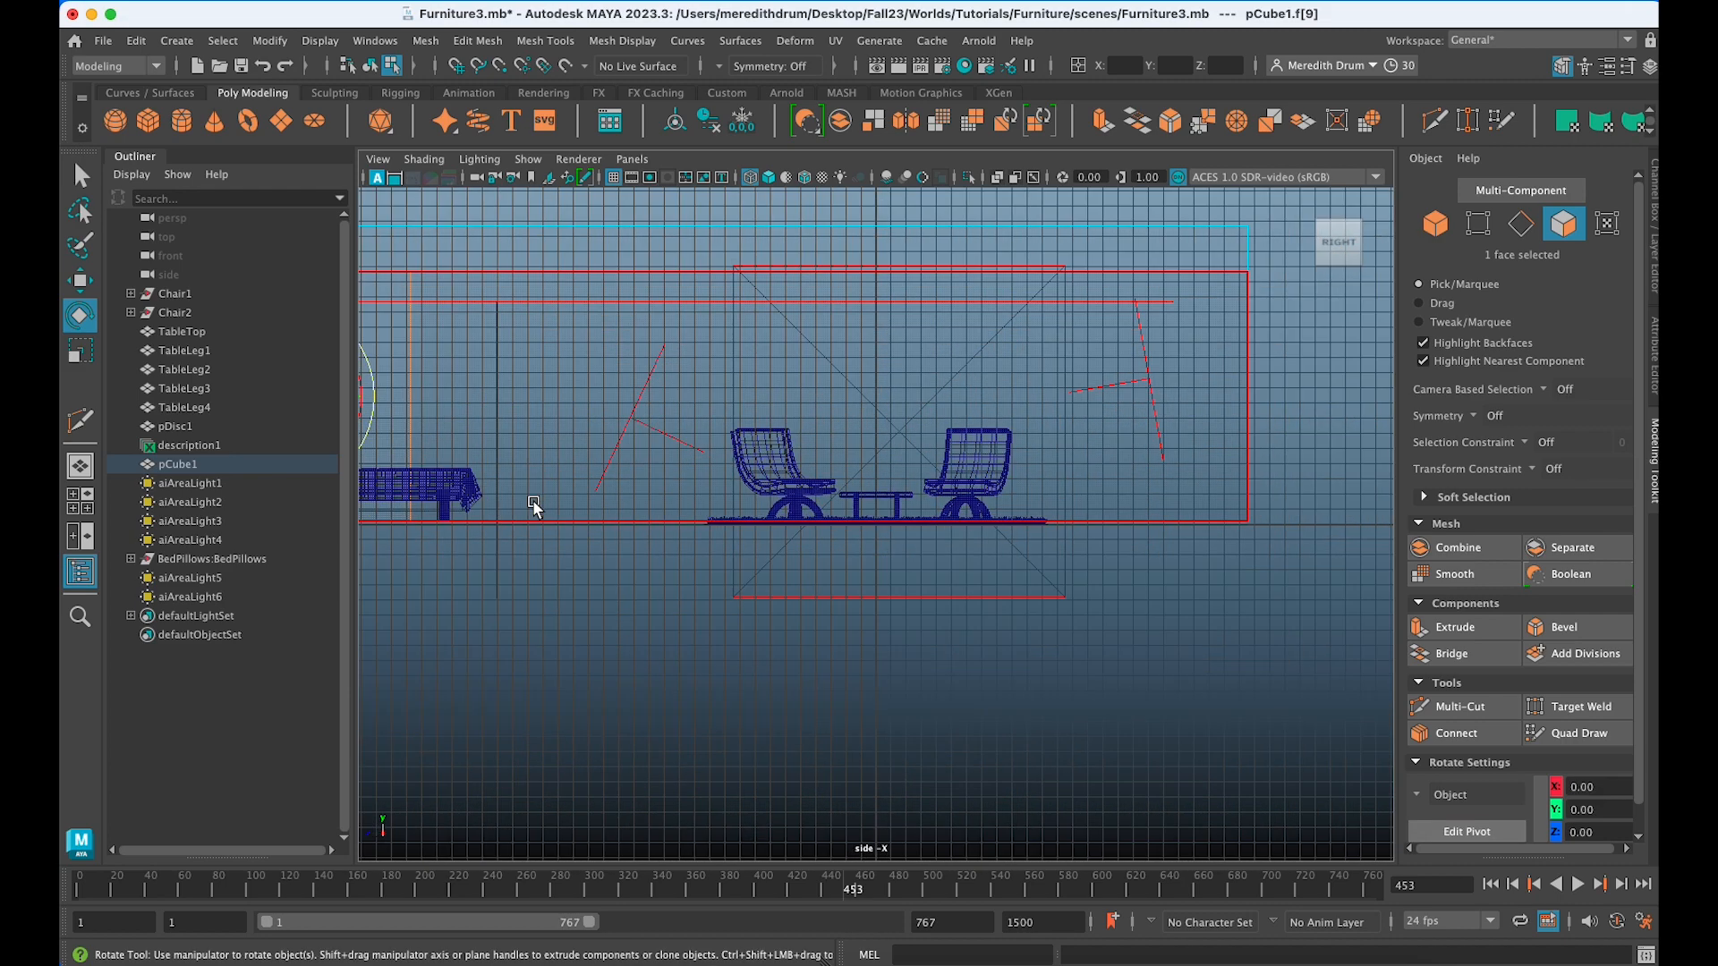
pyautogui.keyDown('alt'); pyautogui.moveTo(608, 562); pyautogui.dragTo(1128, 702, button='middle'); pyautogui.keyUp('alt')
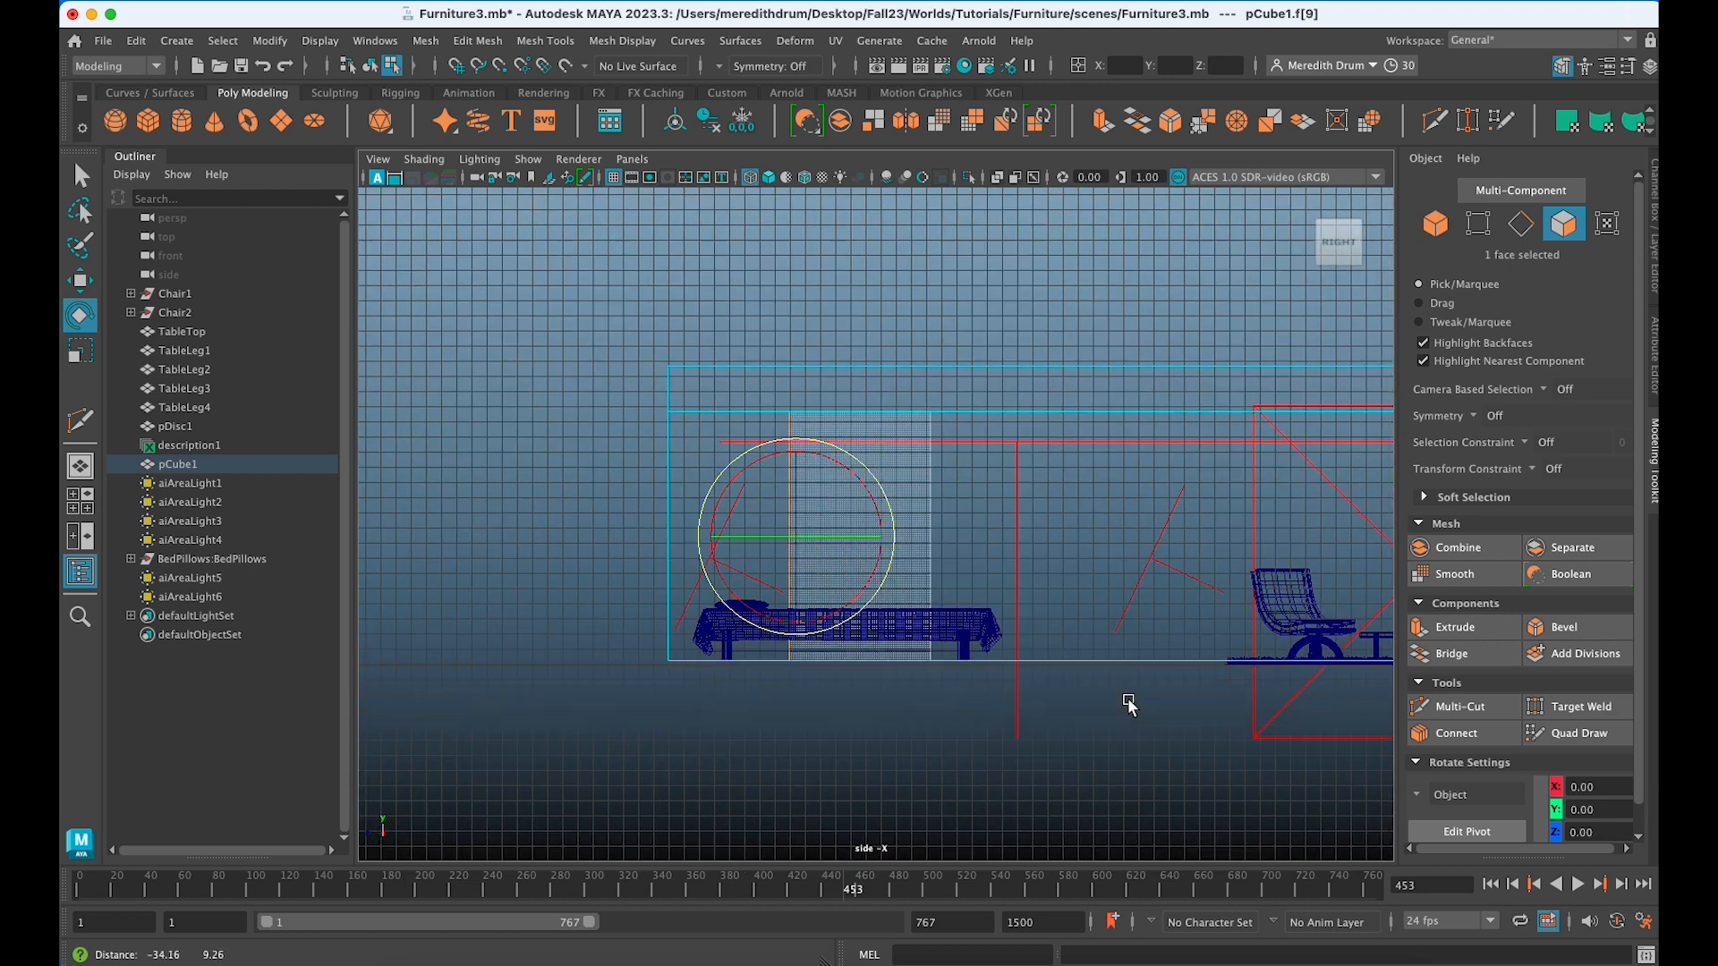
pyautogui.press('d')
pyautogui.moveTo(728, 535); pyautogui.dragTo(724, 534)
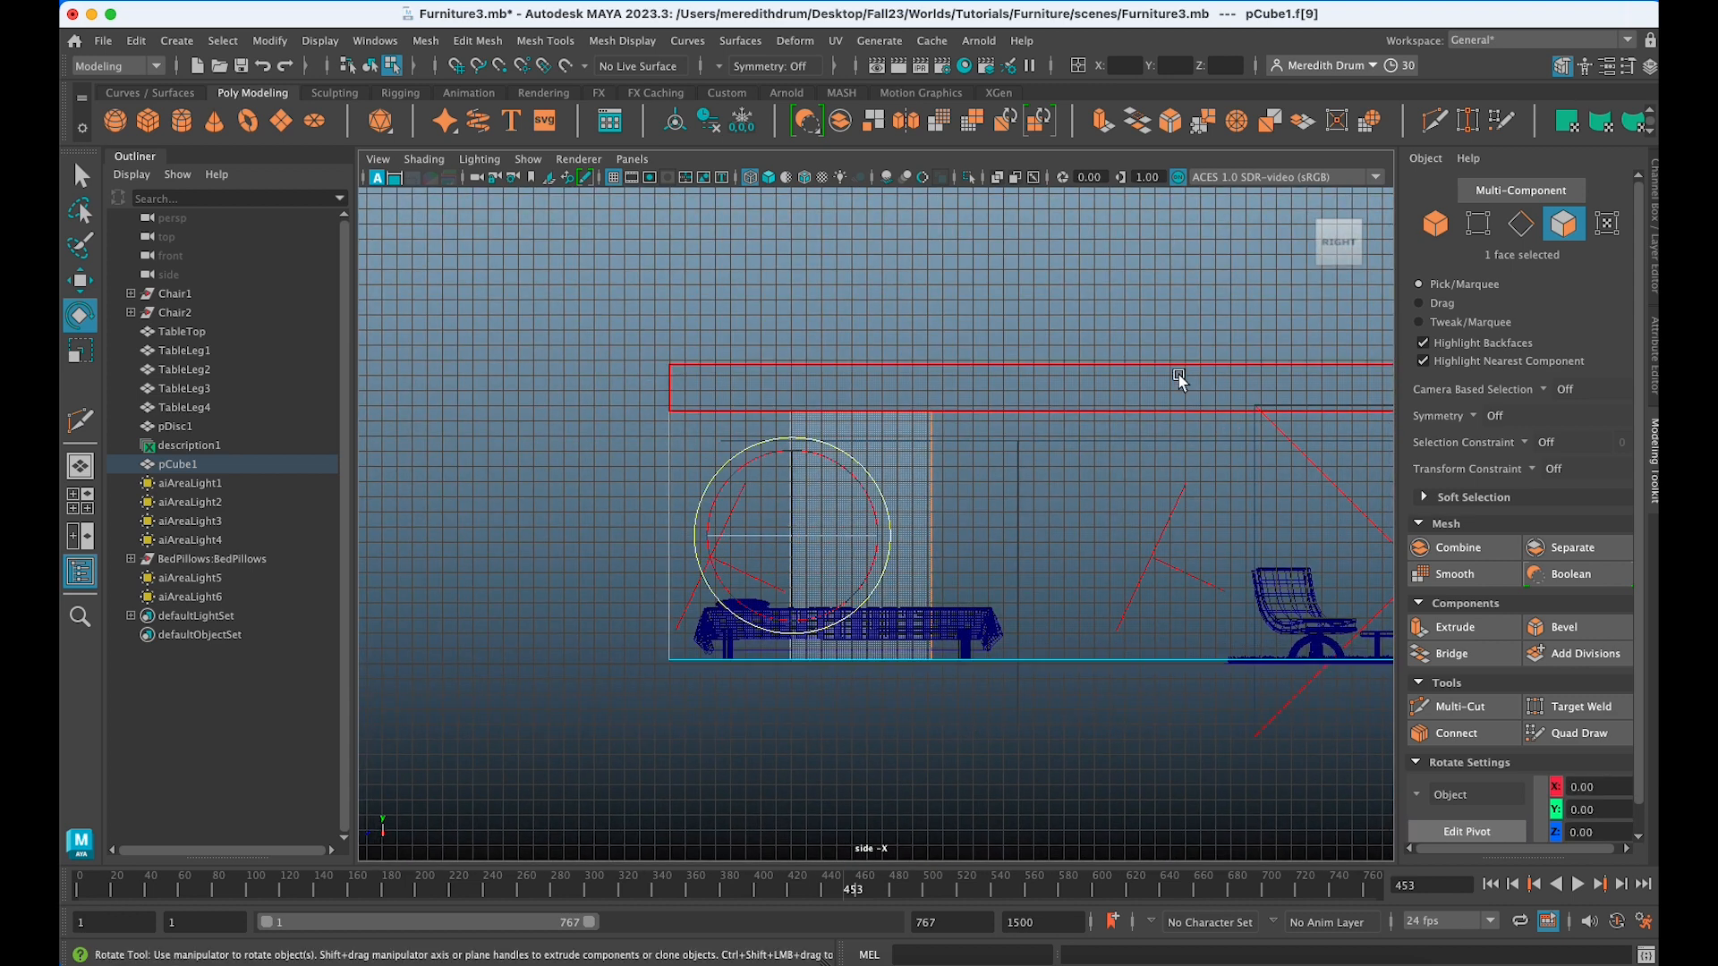
# Test the door's swing around its hinge edge about the Y axis in the perspective view.
pyautogui.press('space')
pyautogui.press('space')
pyautogui.keyDown('alt'); pyautogui.moveTo(922, 570); pyautogui.dragTo(967, 590); pyautogui.keyUp('alt')
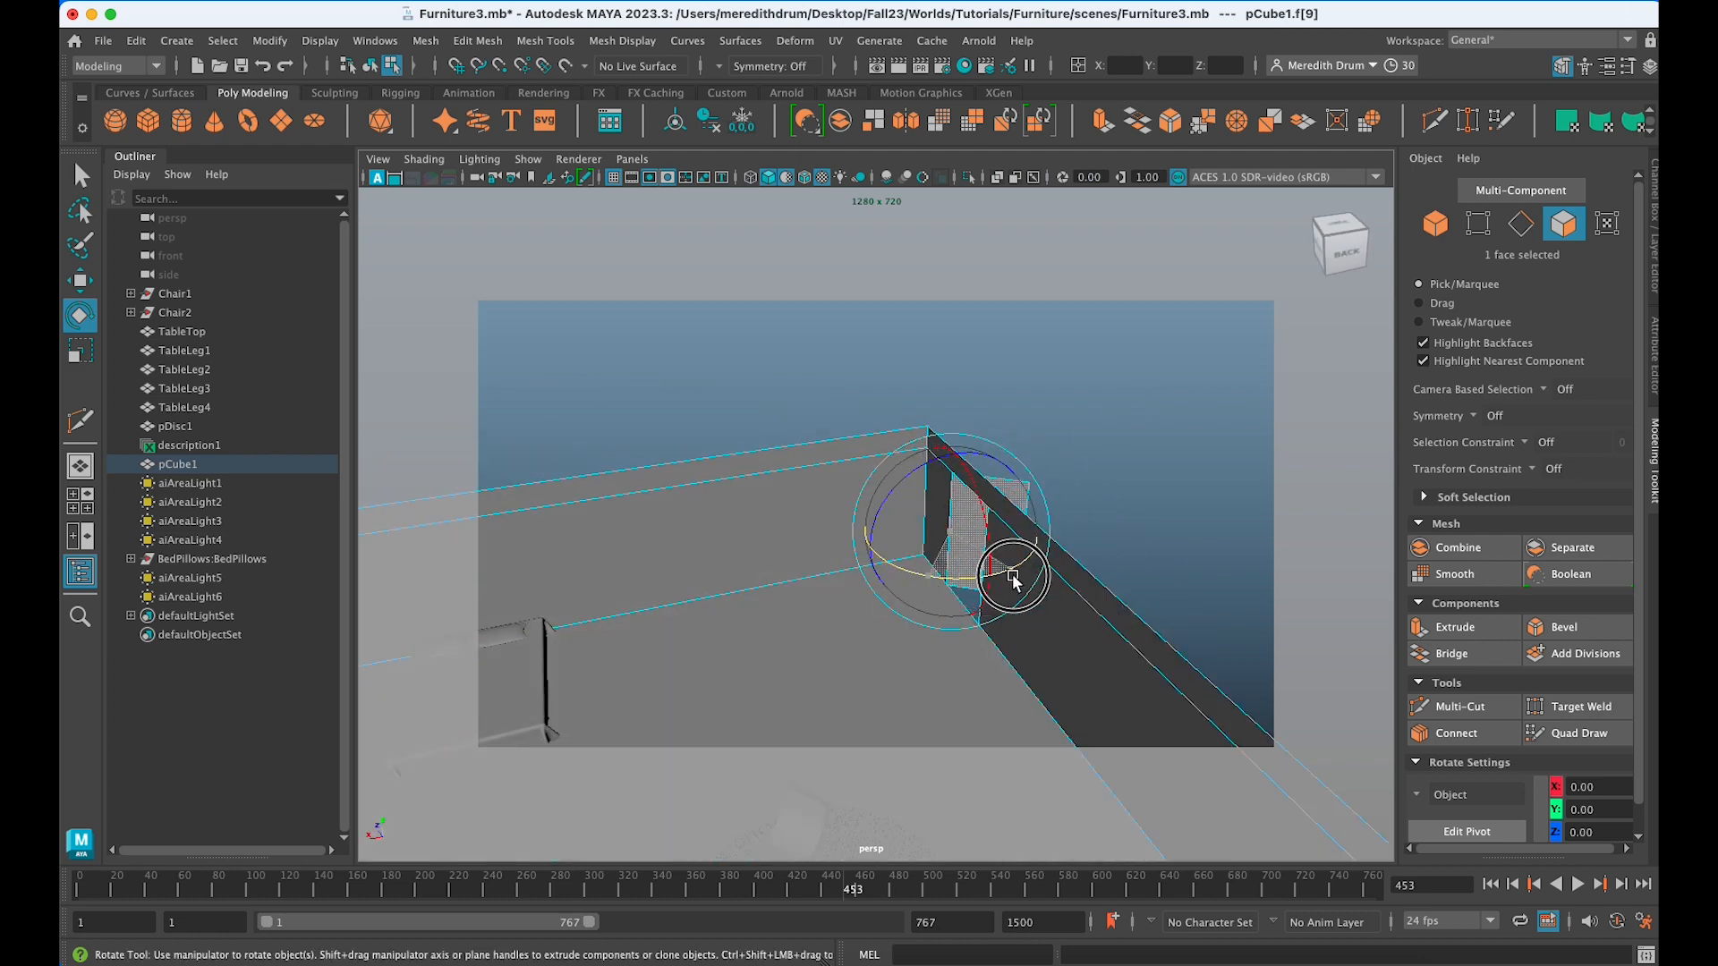
pyautogui.moveTo(1017, 644)
pyautogui.keyDown('alt'); pyautogui.mouseDown()
pyautogui.moveTo(1045, 729)
pyautogui.moveTo(935, 684)
pyautogui.moveTo(1035, 644)
pyautogui.moveTo(1011, 627)
pyautogui.mouseUp(); pyautogui.keyUp('alt')
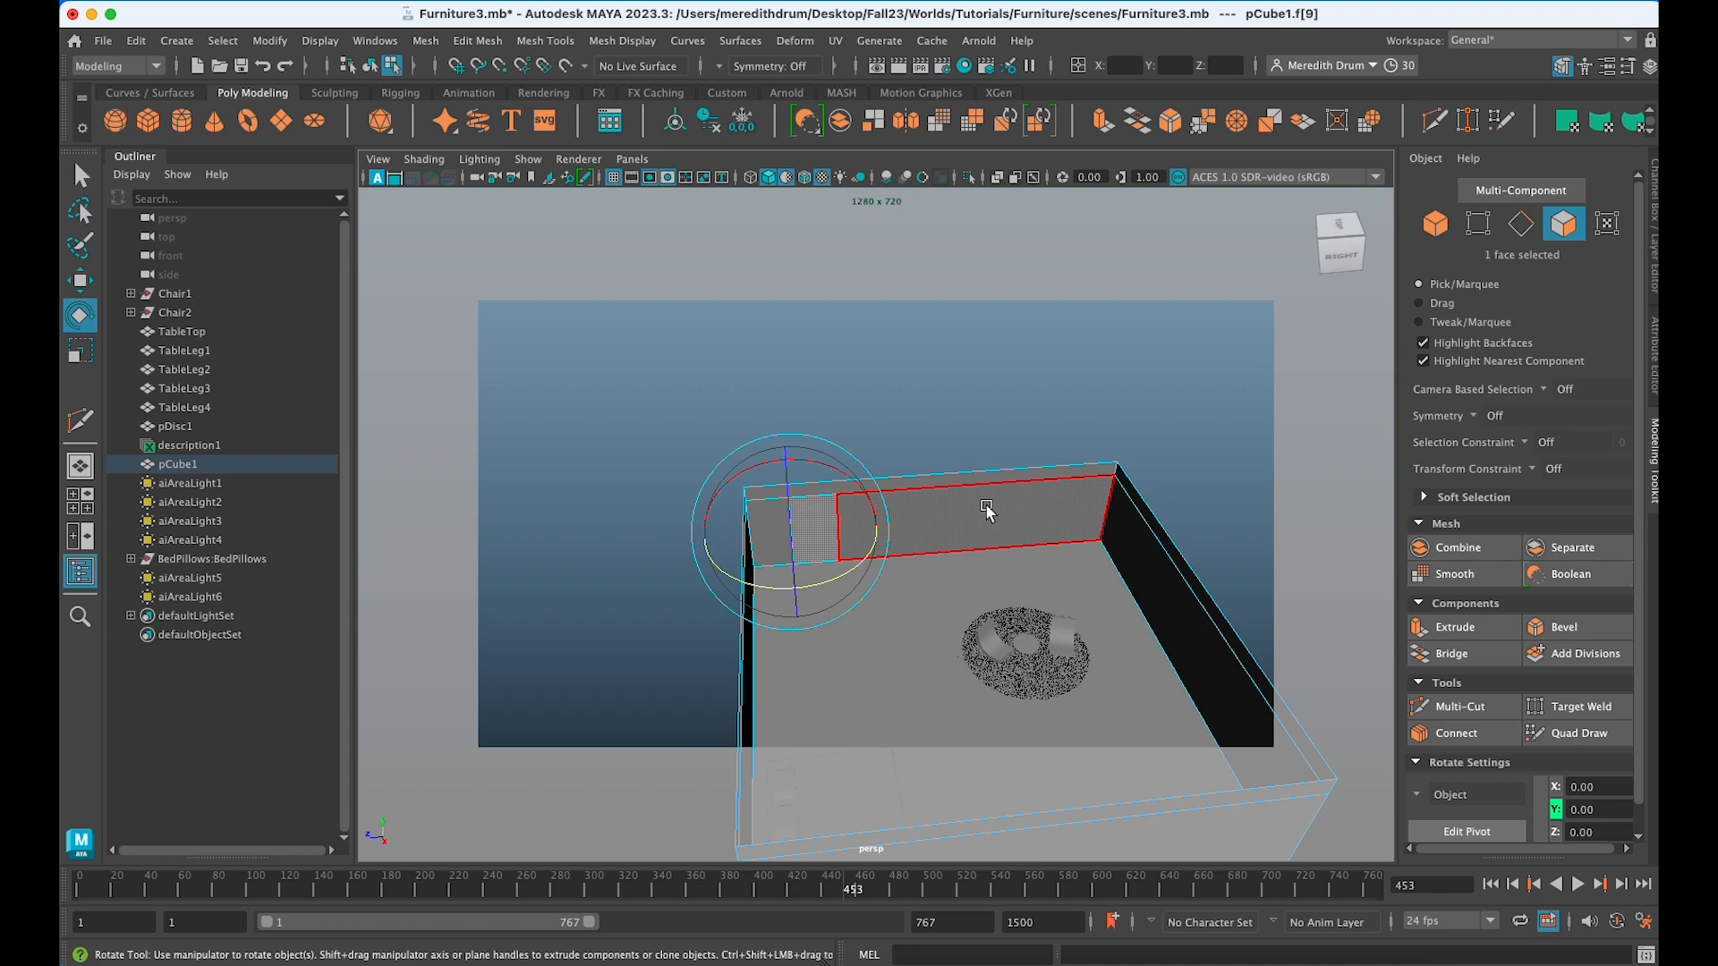
pyautogui.scroll(3, 987, 510)
pyautogui.scroll(2, 987, 510)
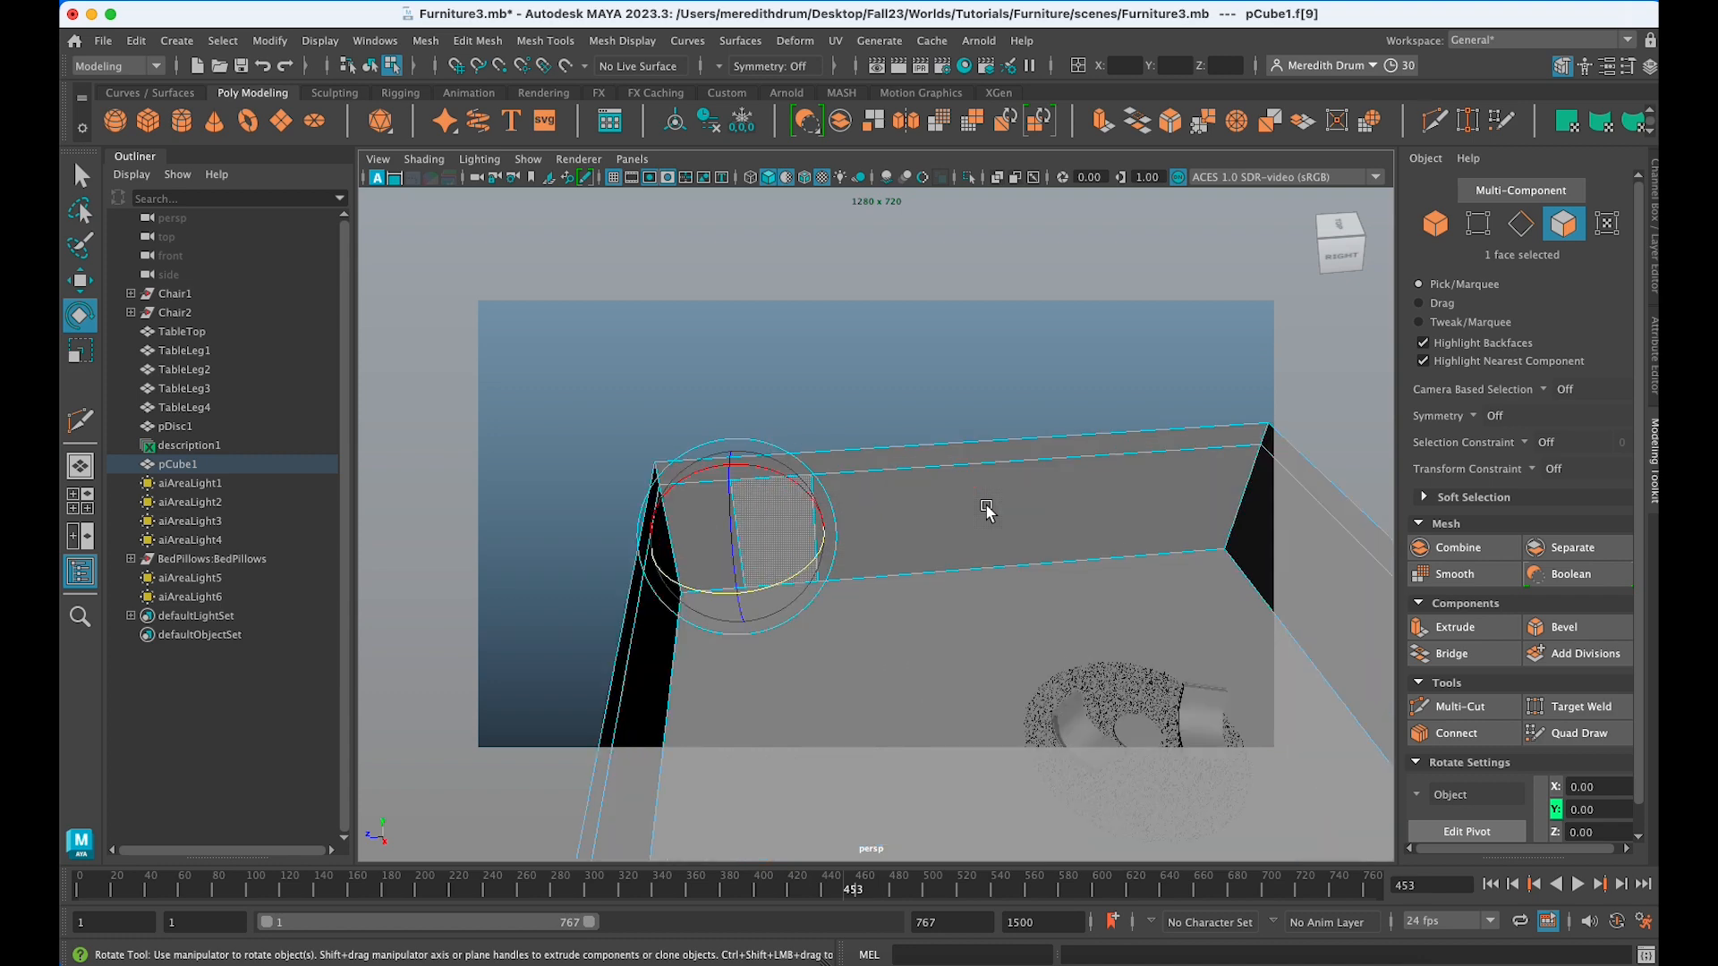
pyautogui.scroll(-4, 987, 510)
pyautogui.keyDown('alt'); pyautogui.moveTo(987, 510); pyautogui.dragTo(936, 479); pyautogui.keyUp('alt')
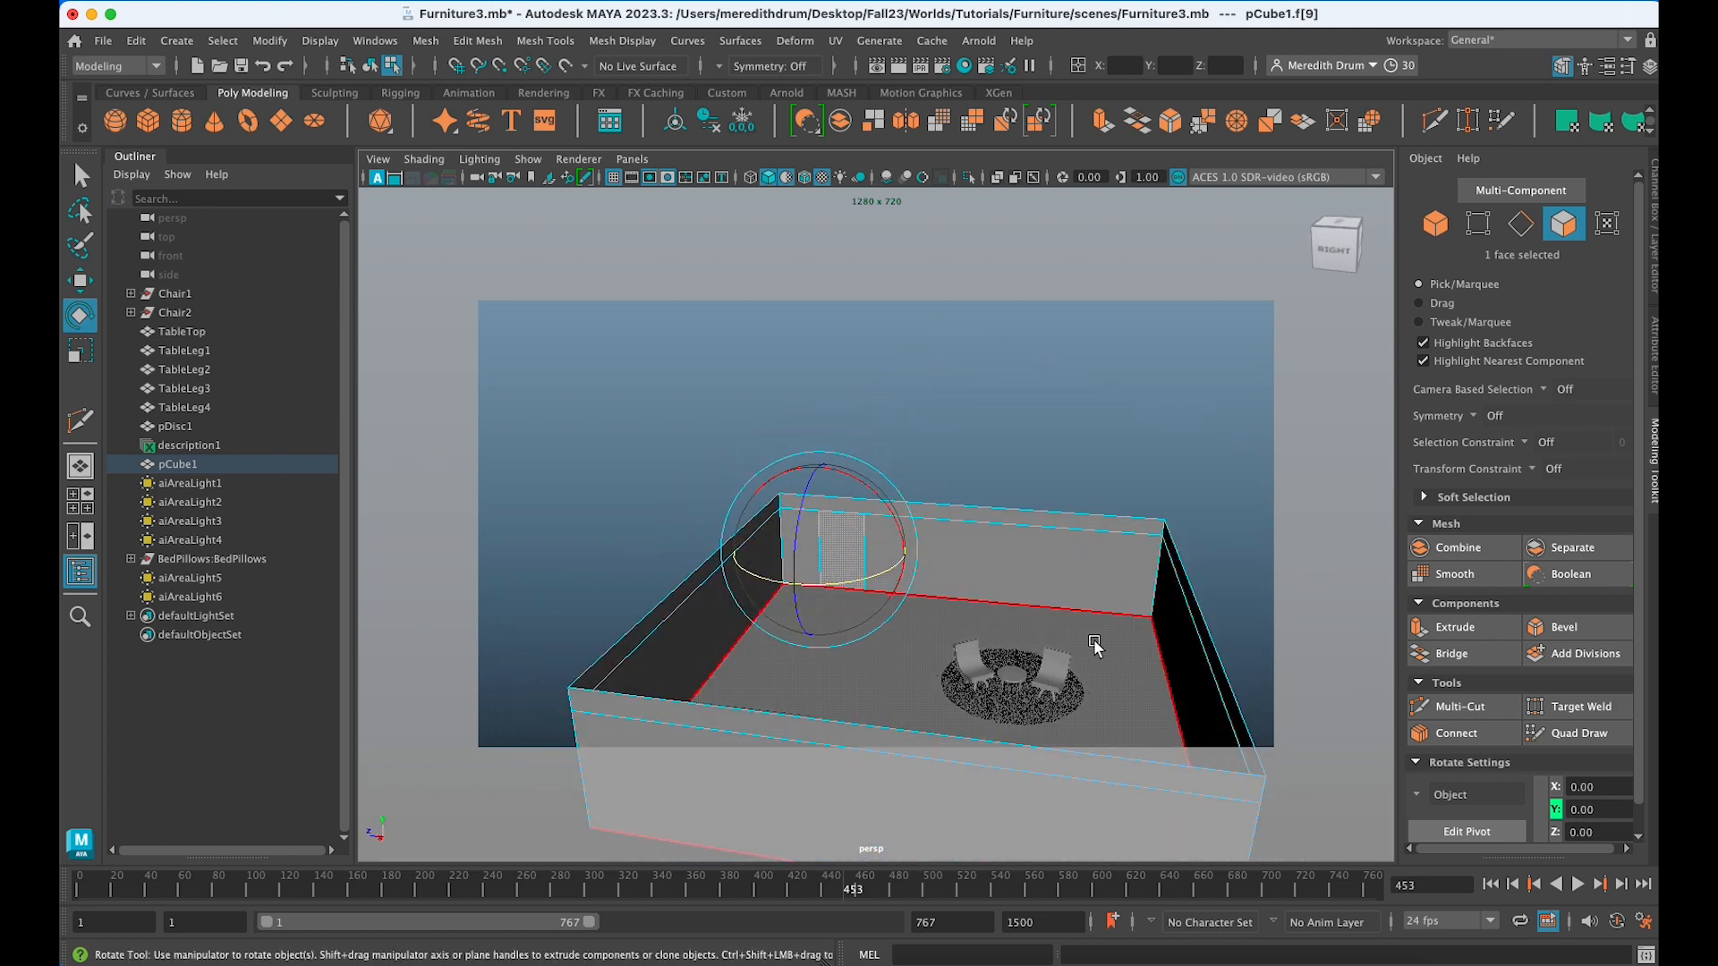
# Switch the room mesh to multi-component mode and activate the Multi-Cut tool.
pyautogui.moveTo(1013, 550); pyautogui.dragTo(1112, 394, button='right')
pyautogui.click(1458, 711)
pyautogui.scroll(3, 984, 680)
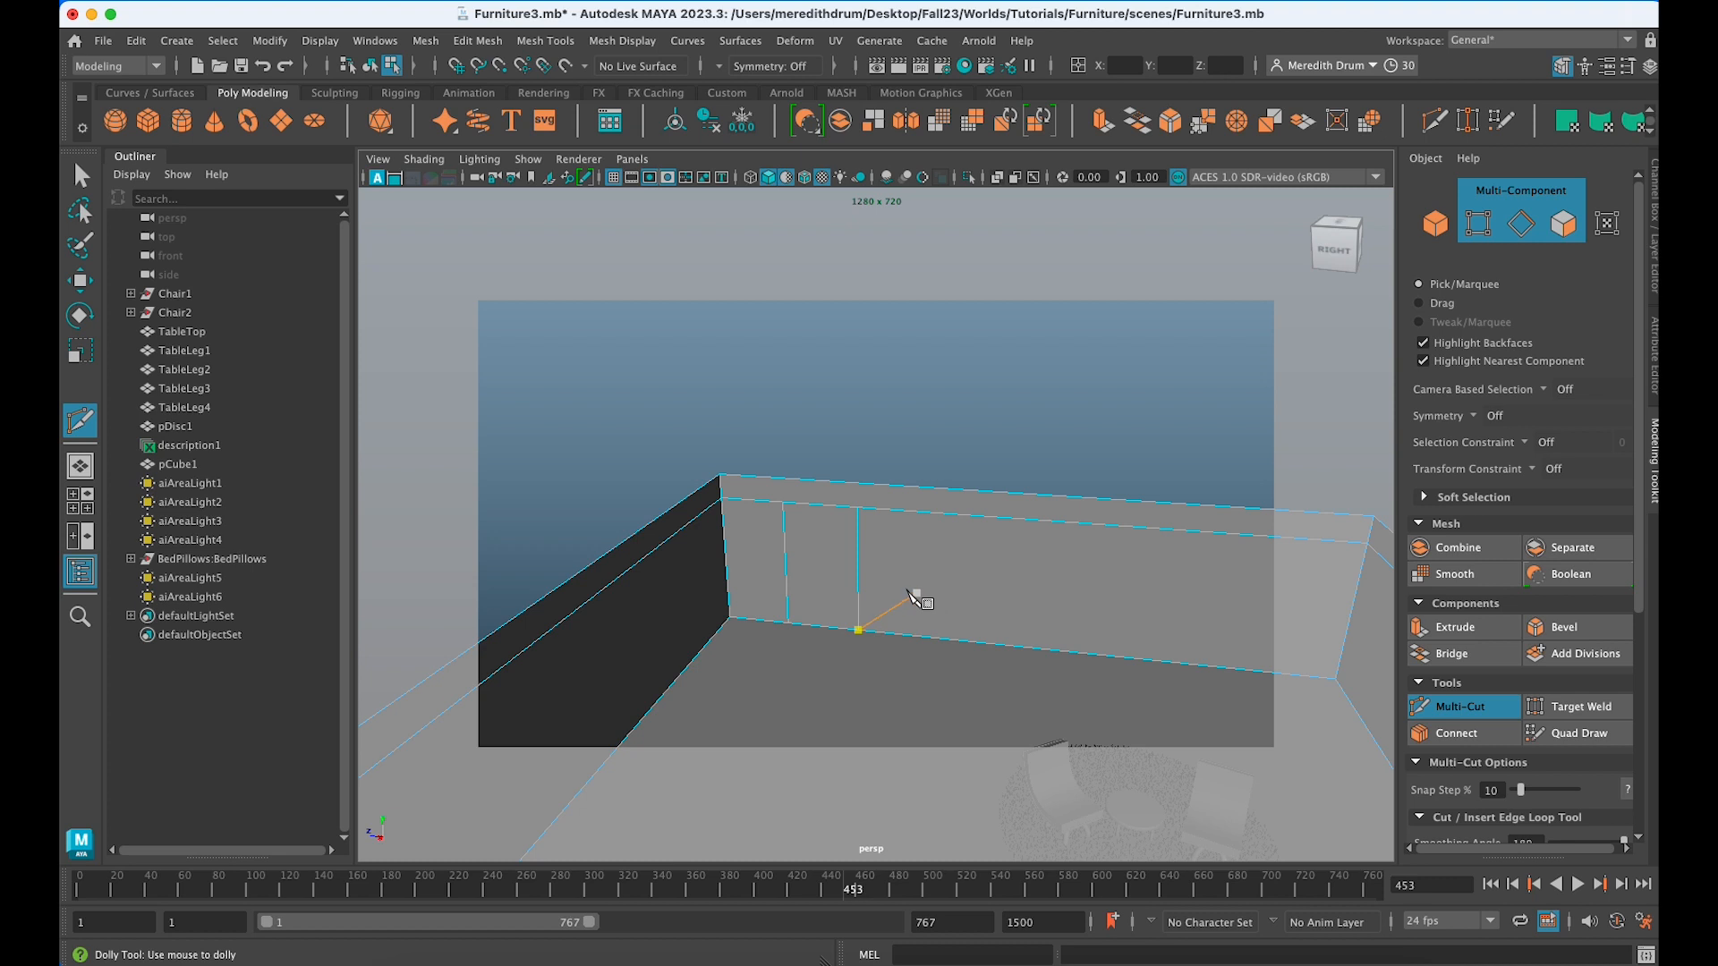
pyautogui.scroll(-3, 1028, 646)
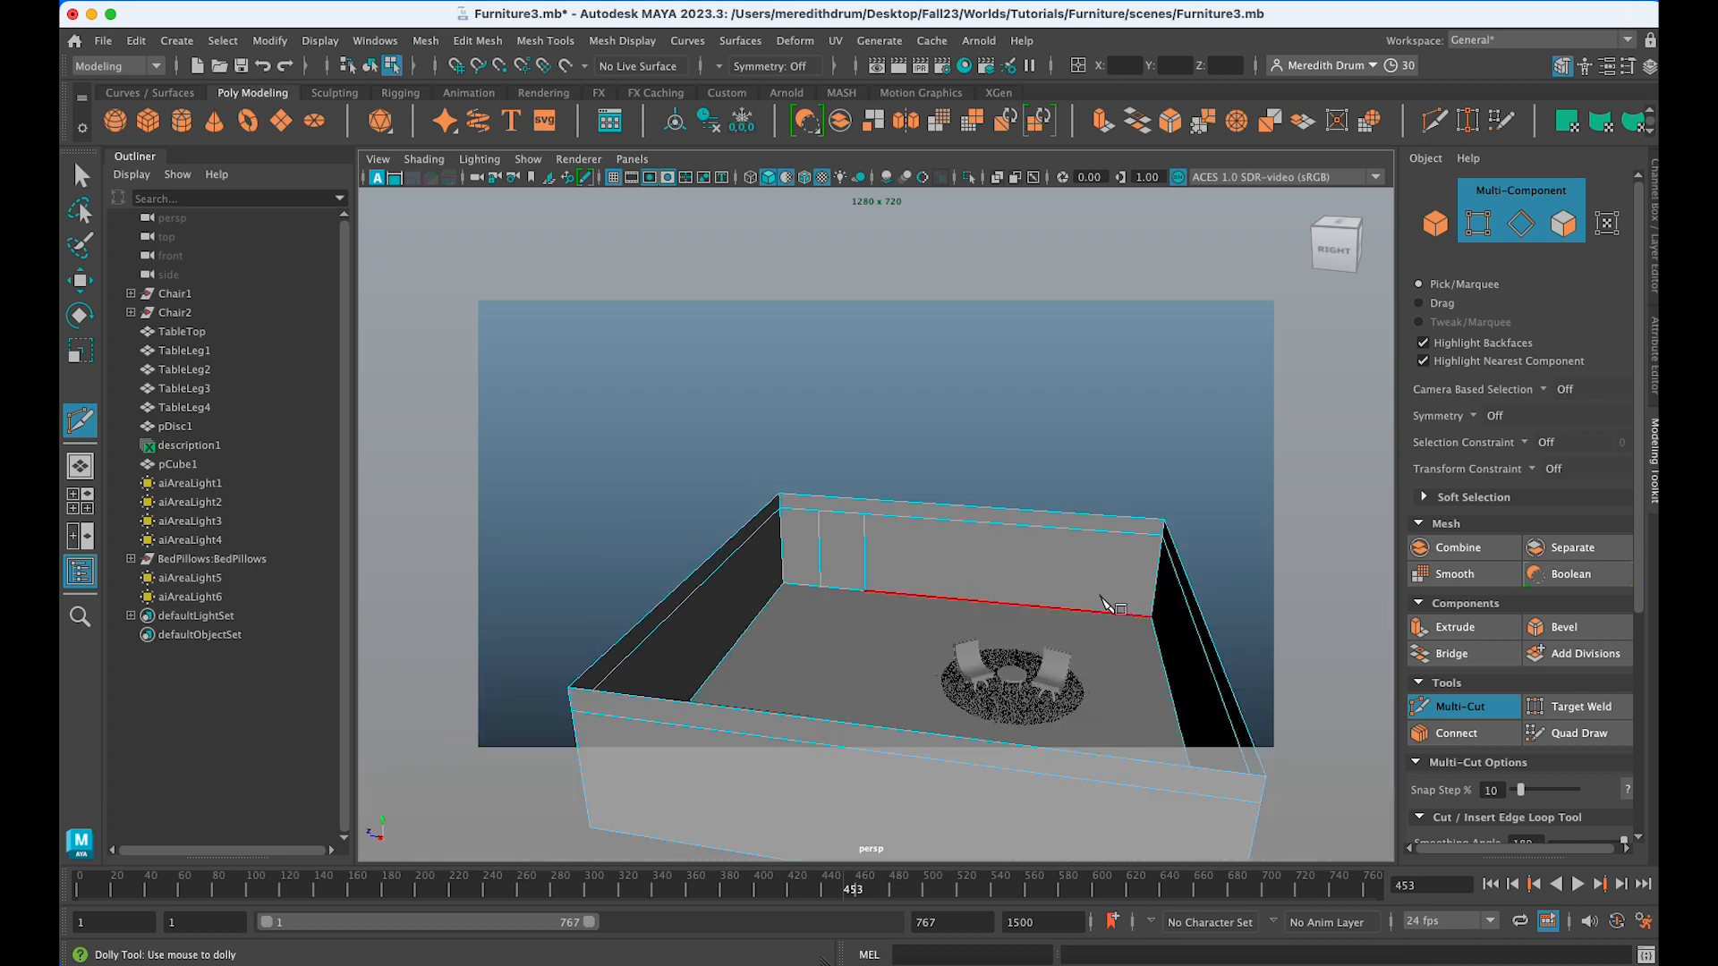
pyautogui.click(783, 586)
pyautogui.scroll(2, 901, 624)
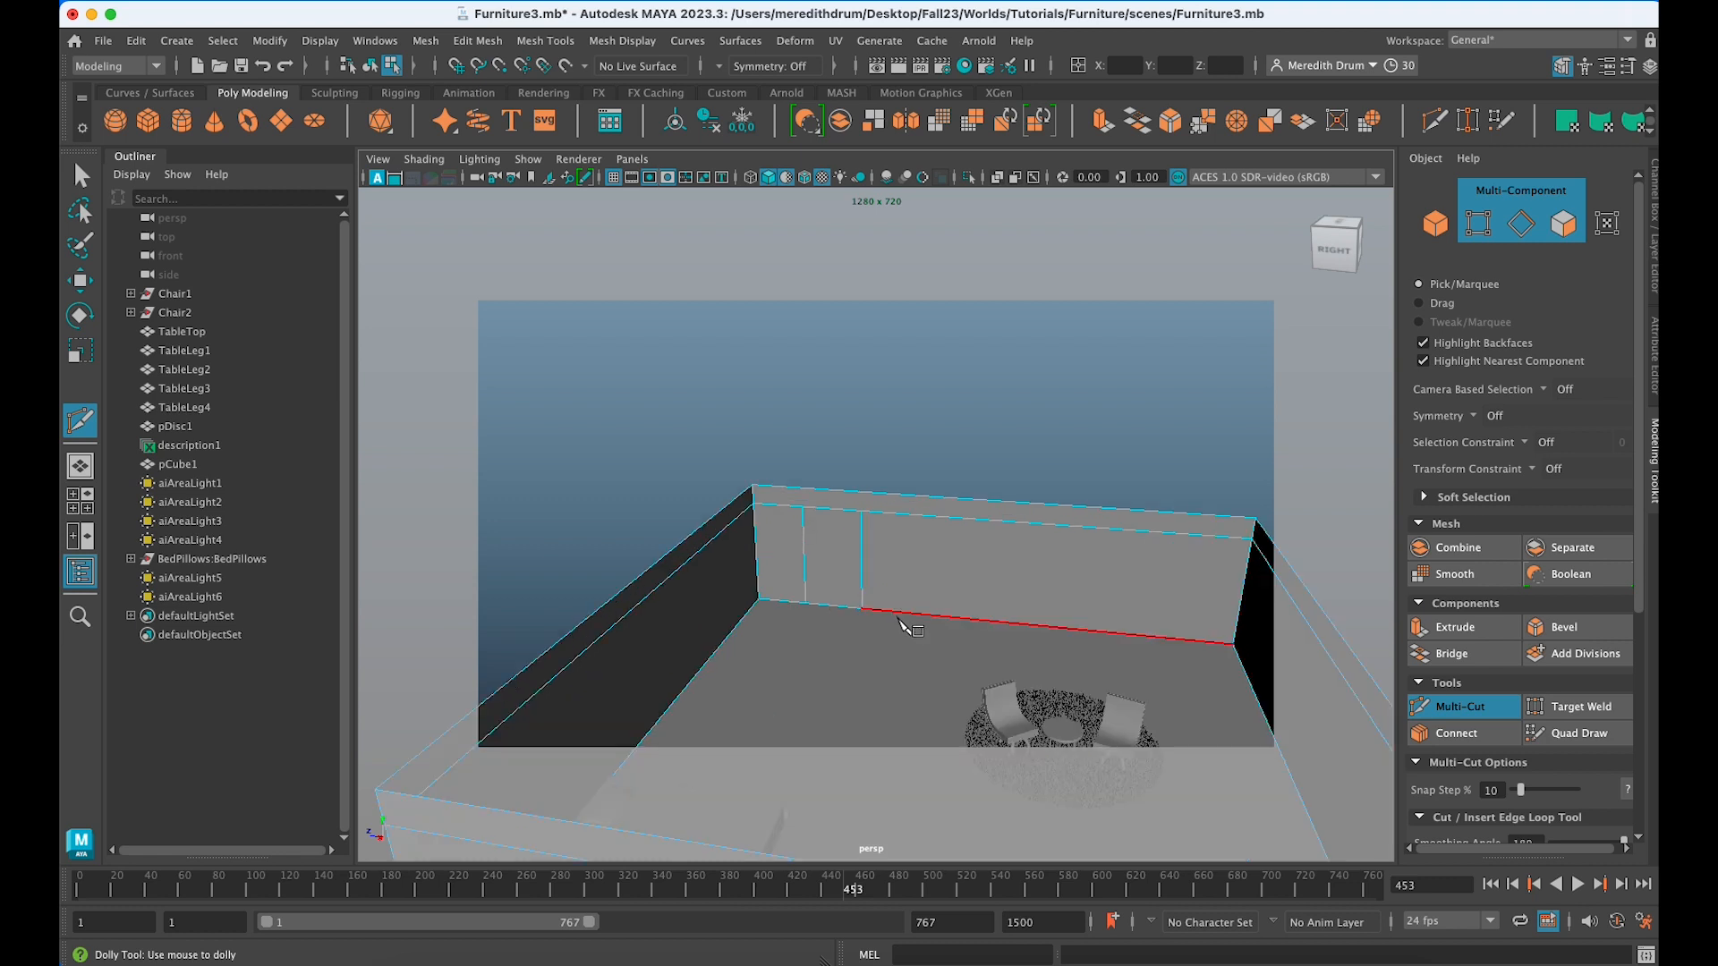
pyautogui.scroll(-2, 900, 619)
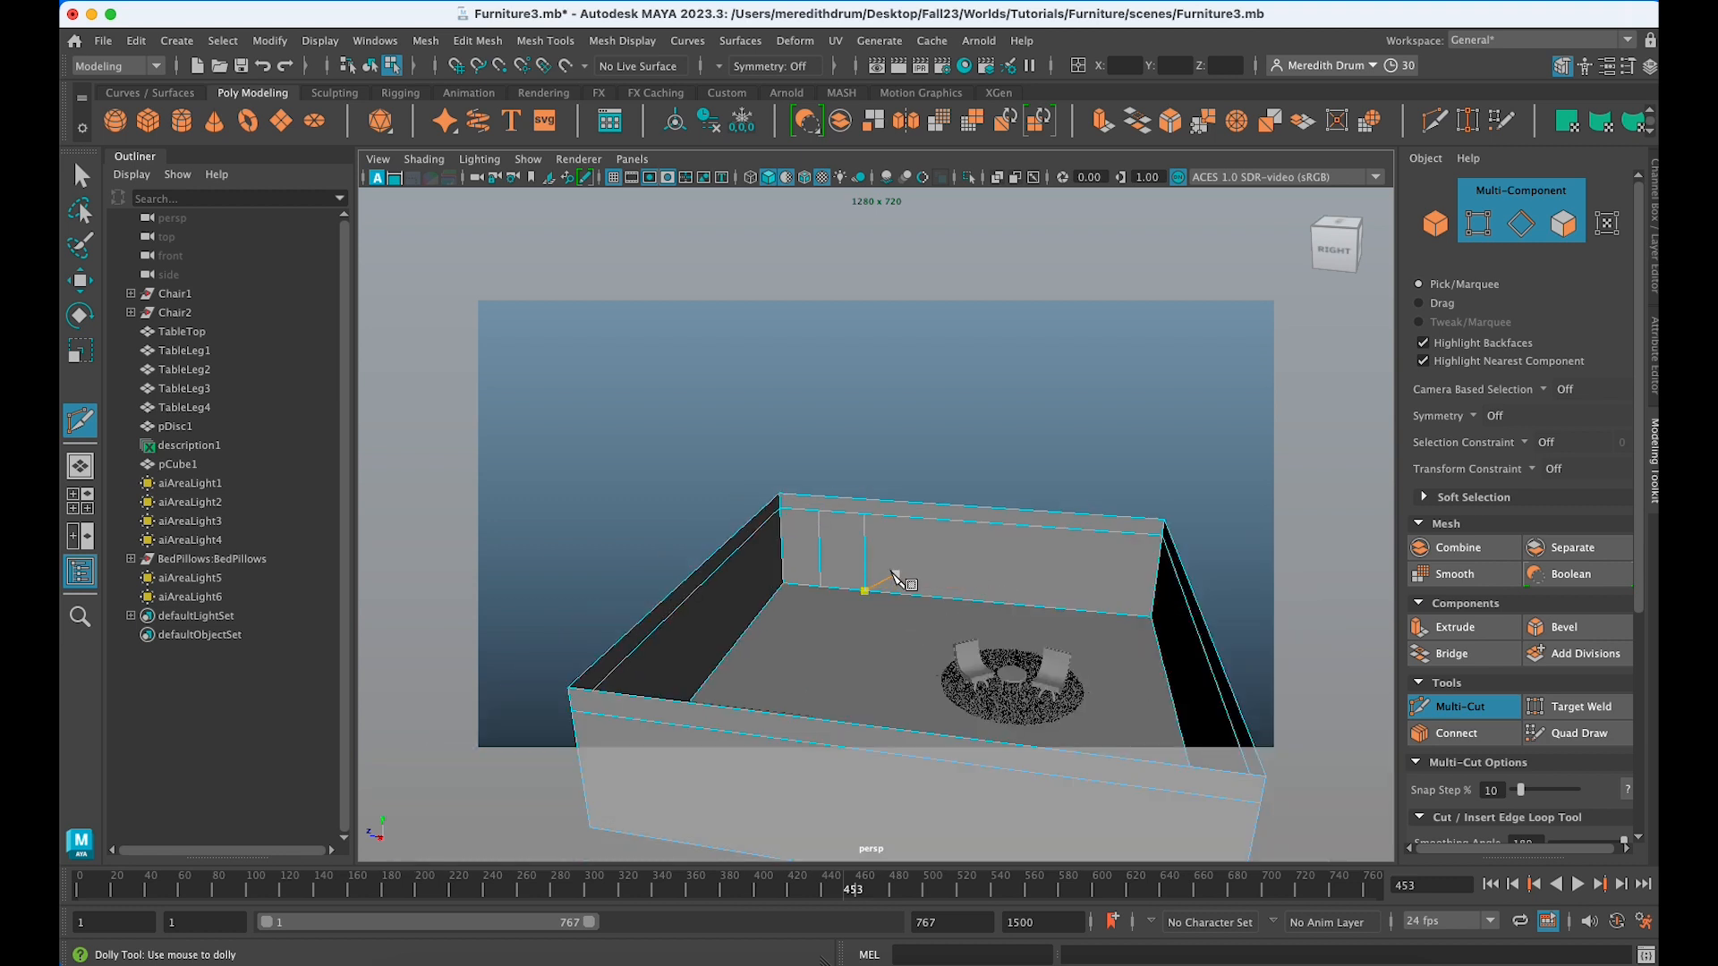
pyautogui.scroll(2, 942, 611)
pyautogui.scroll(1, 941, 614)
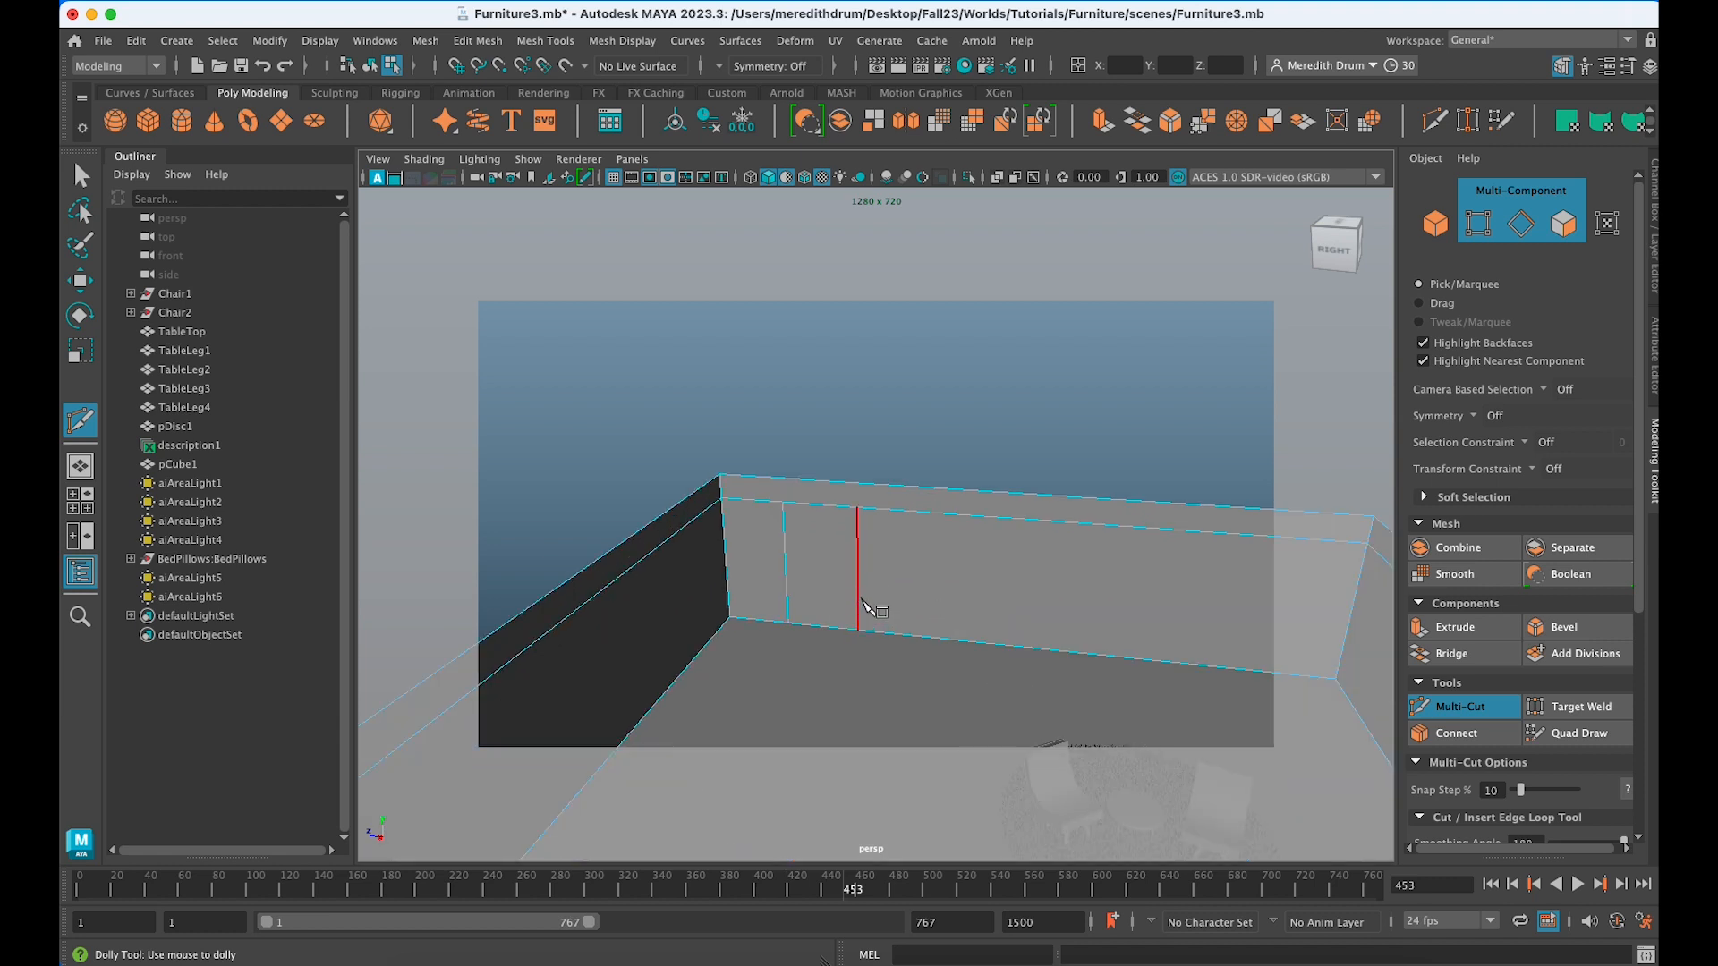
pyautogui.click(858, 600)
pyautogui.scroll(-2, 1056, 606)
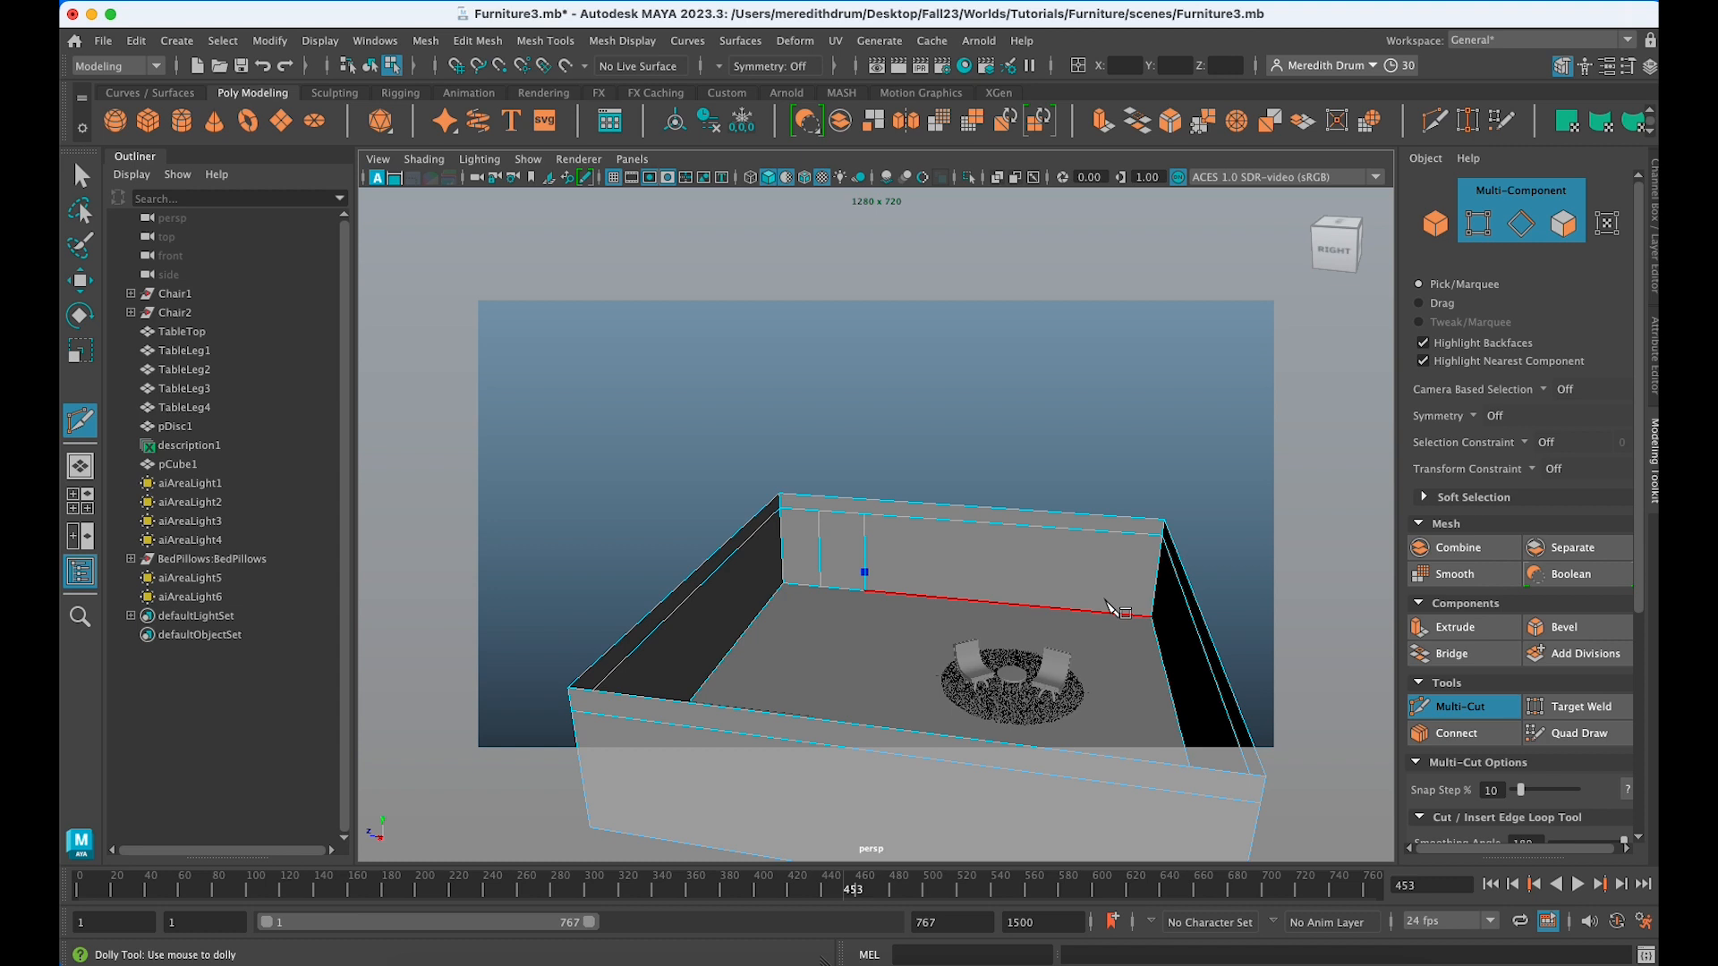
pyautogui.scroll(3, 1107, 603)
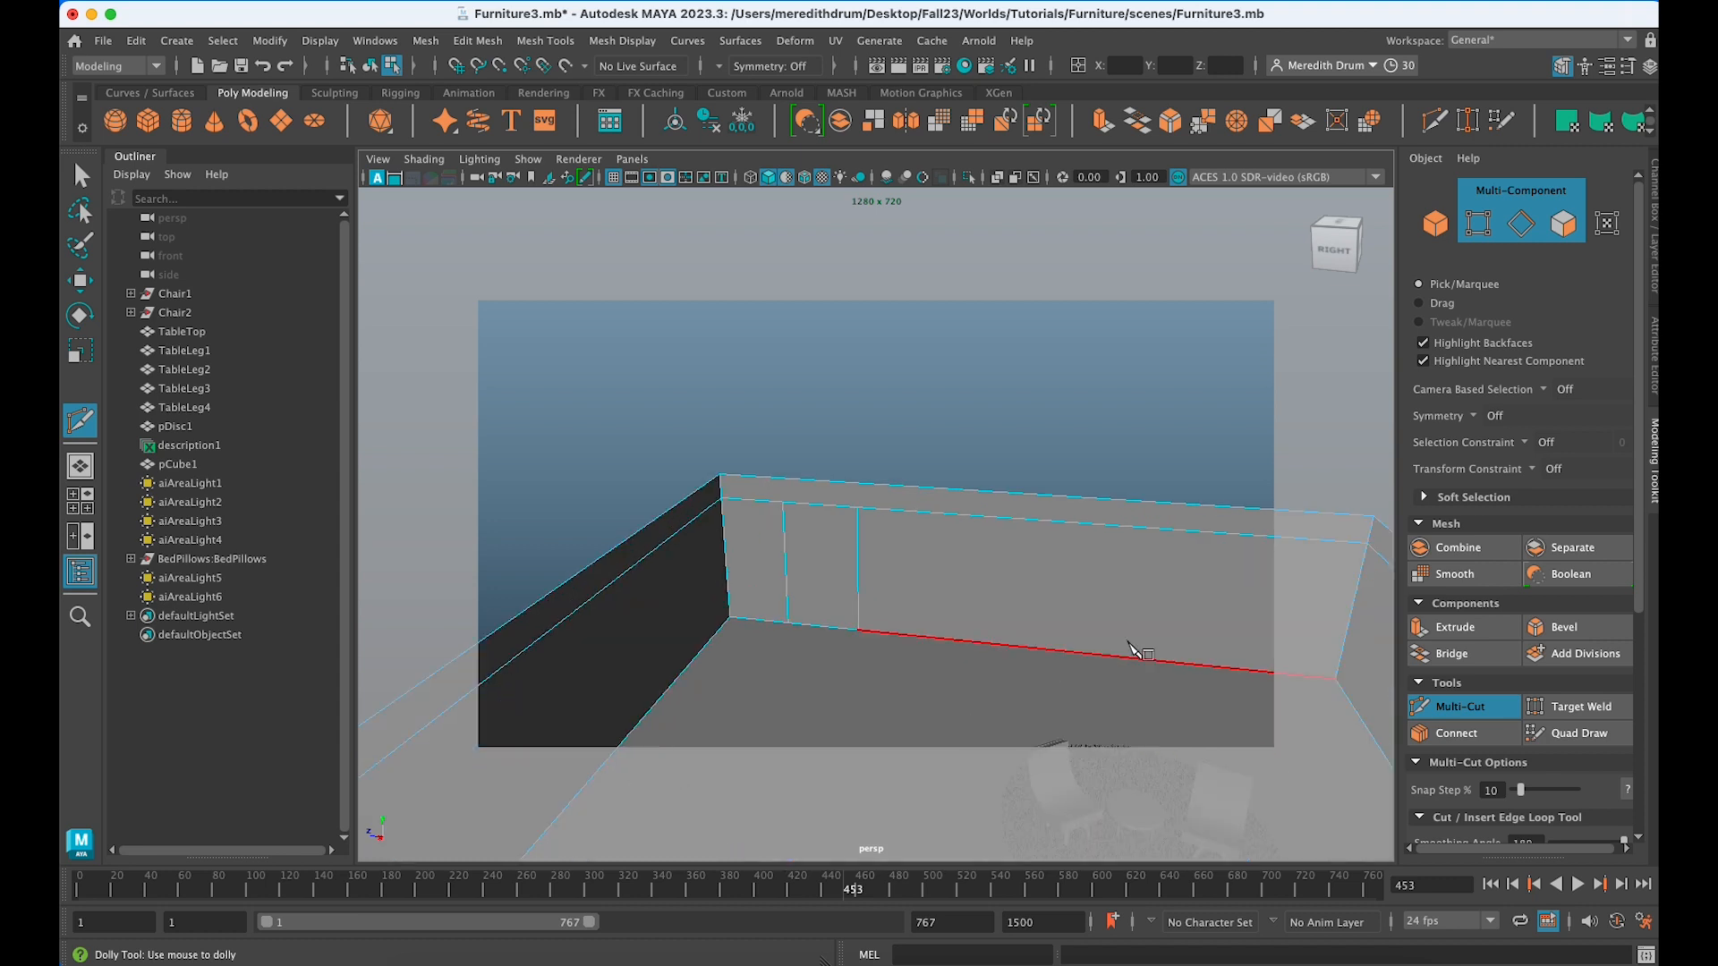
pyautogui.click(1045, 523)
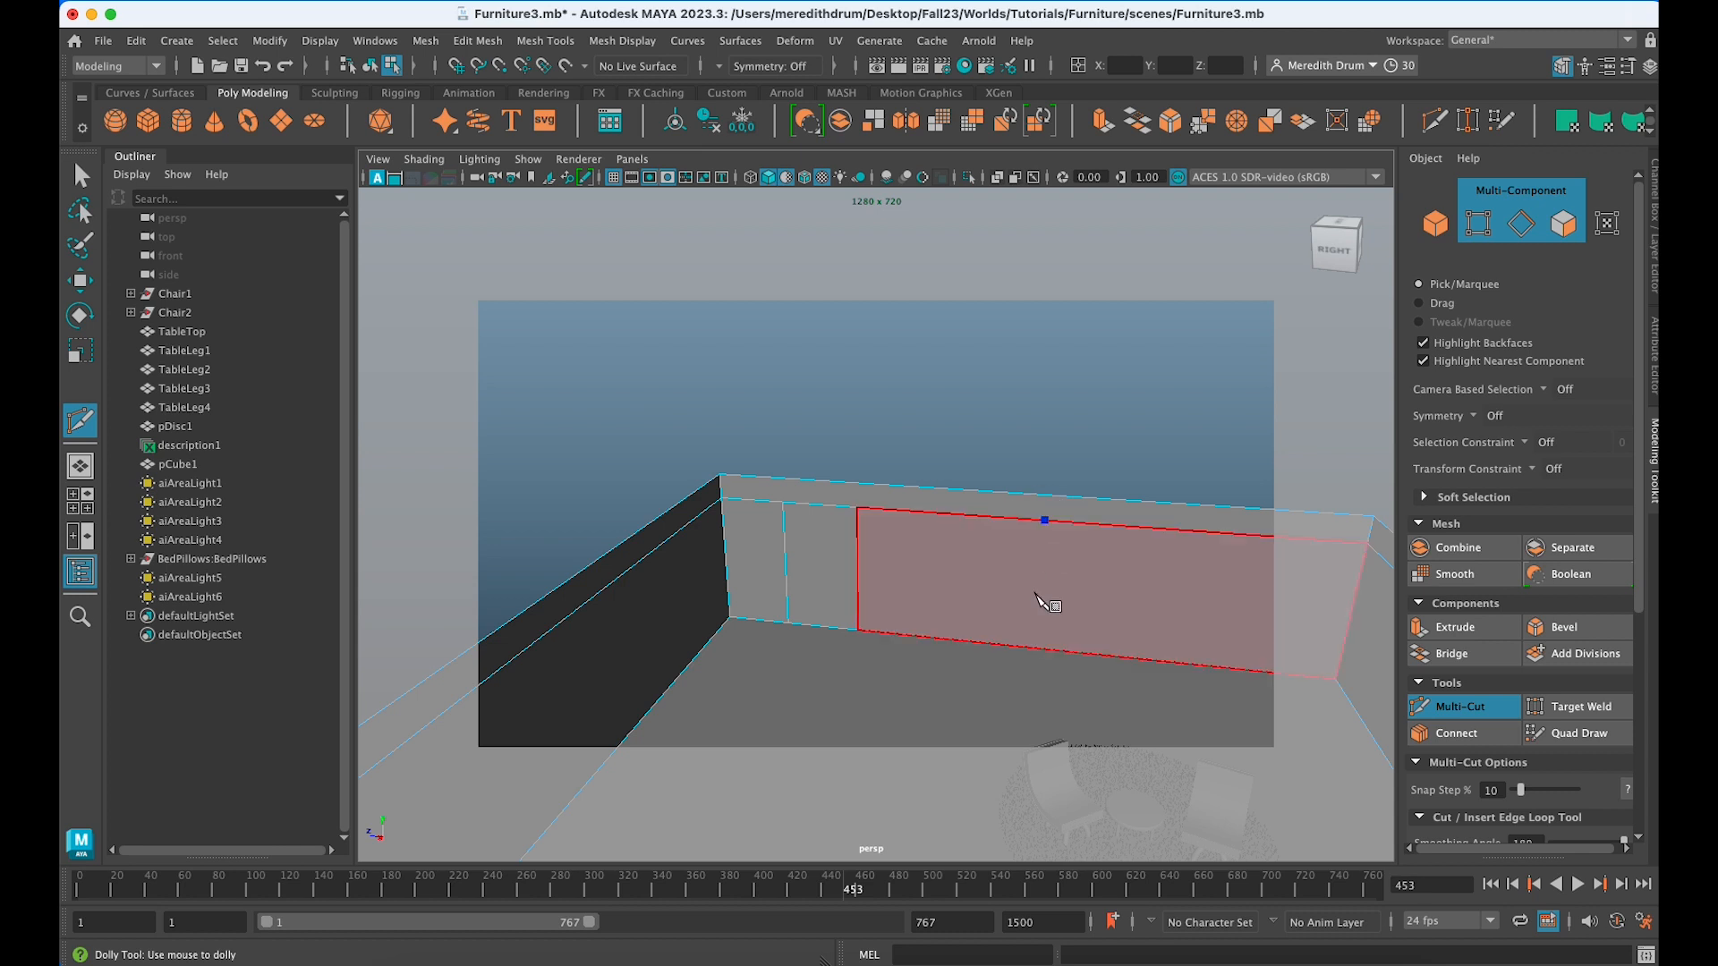
pyautogui.press('super+z')
pyautogui.press('Return')
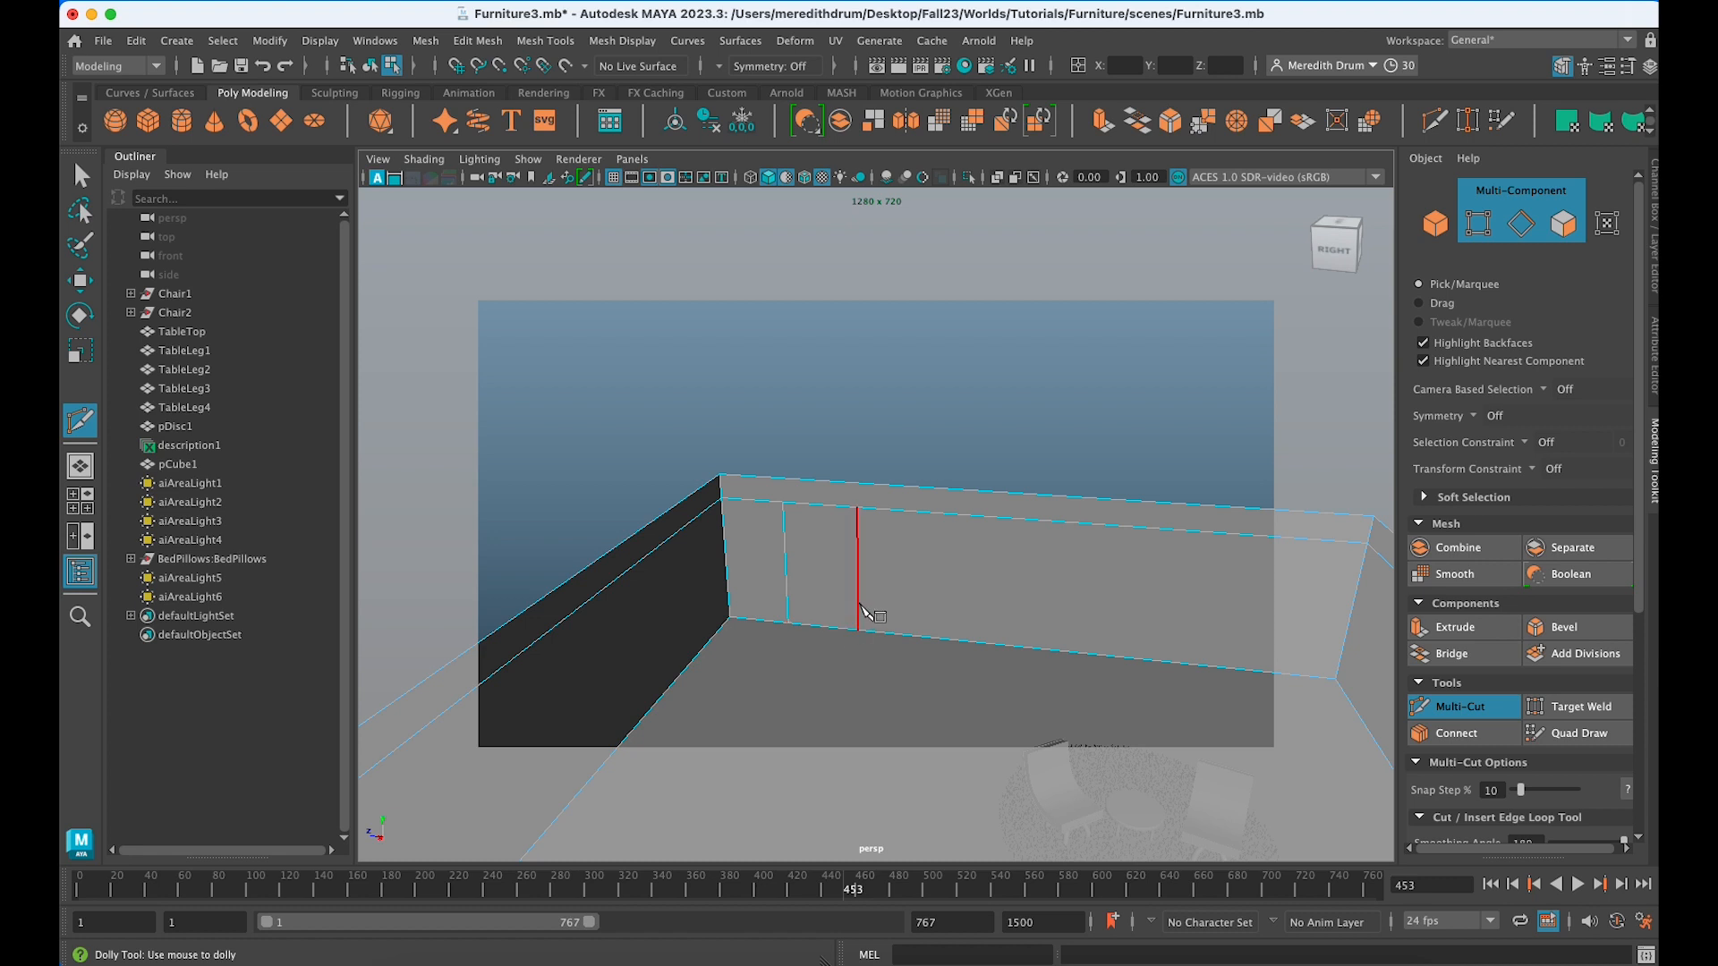
# Cut a horizontal edge low across the door wall, from the door's outer vertical edge to the far room corner.
pyautogui.click(859, 607)
pyautogui.scroll(-3, 1077, 616)
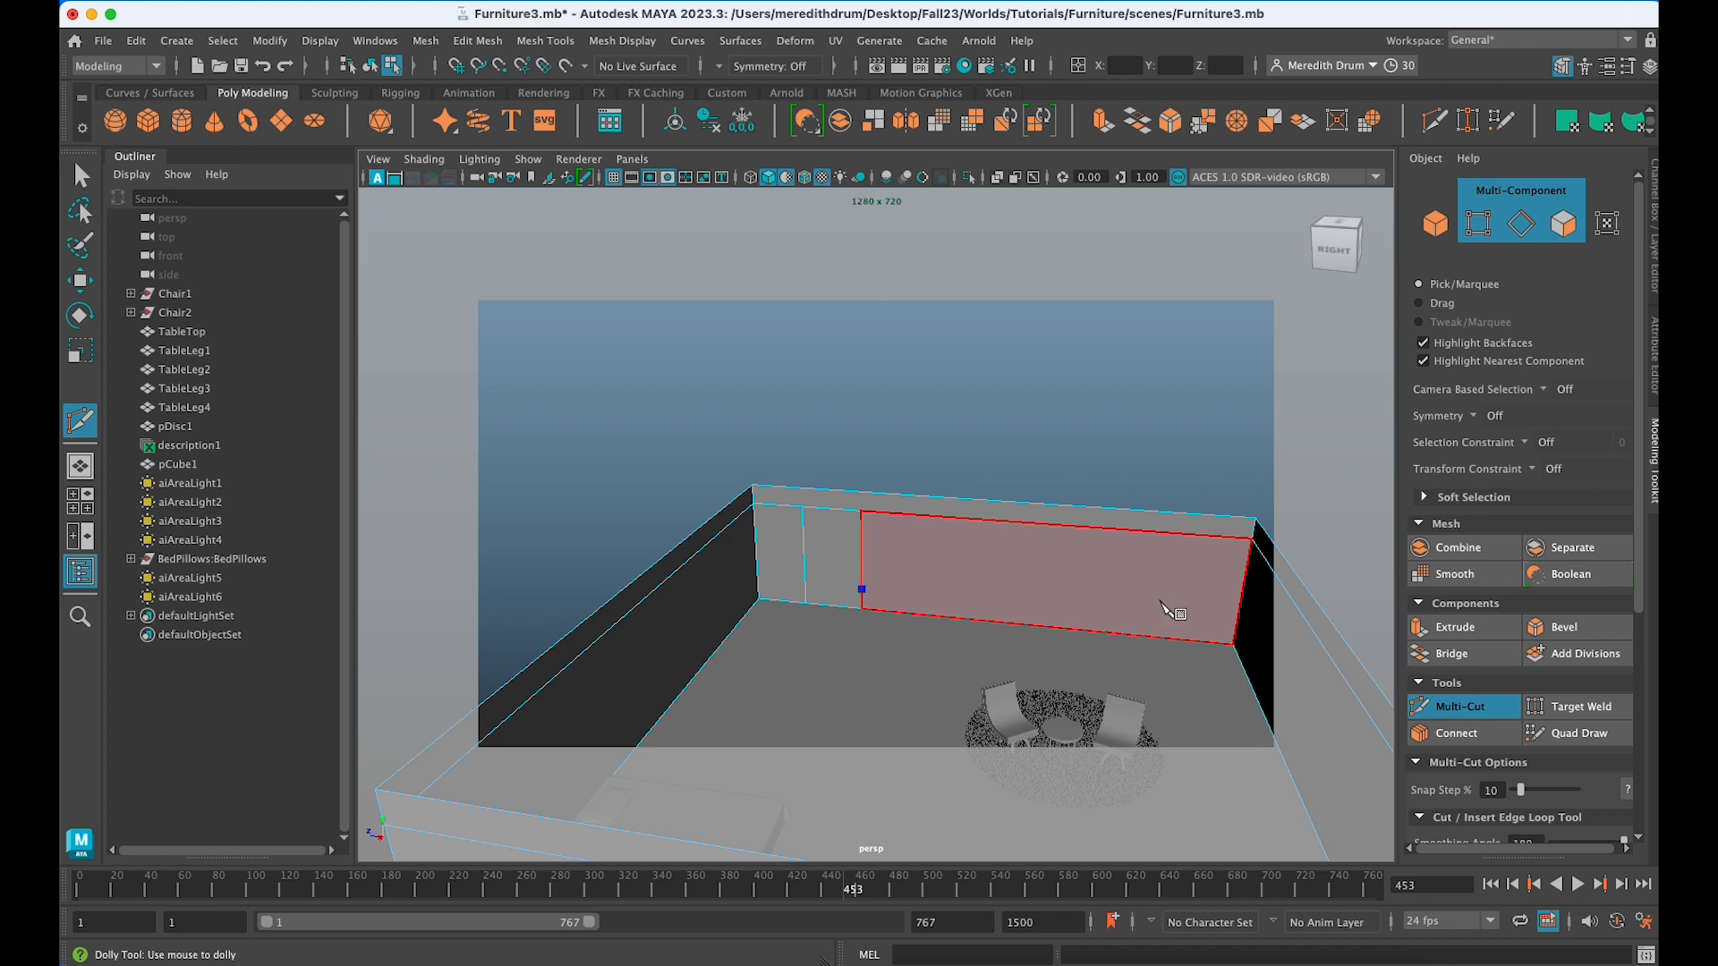
pyautogui.click(1237, 623)
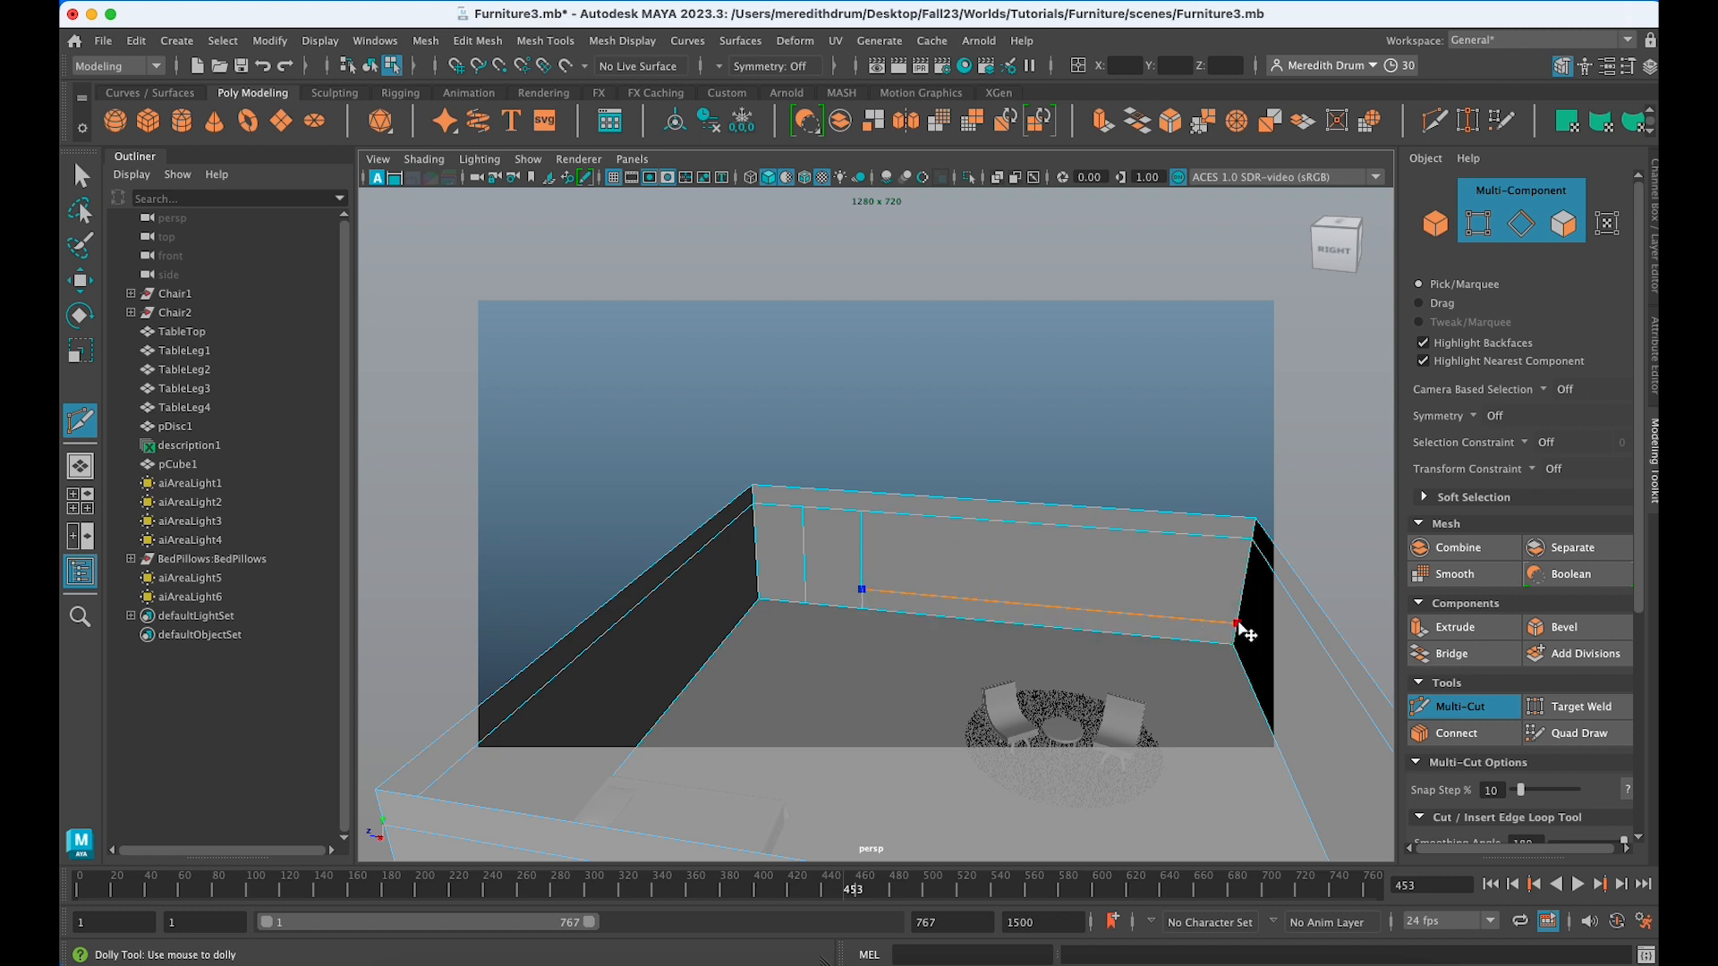
pyautogui.scroll(3, 1244, 627)
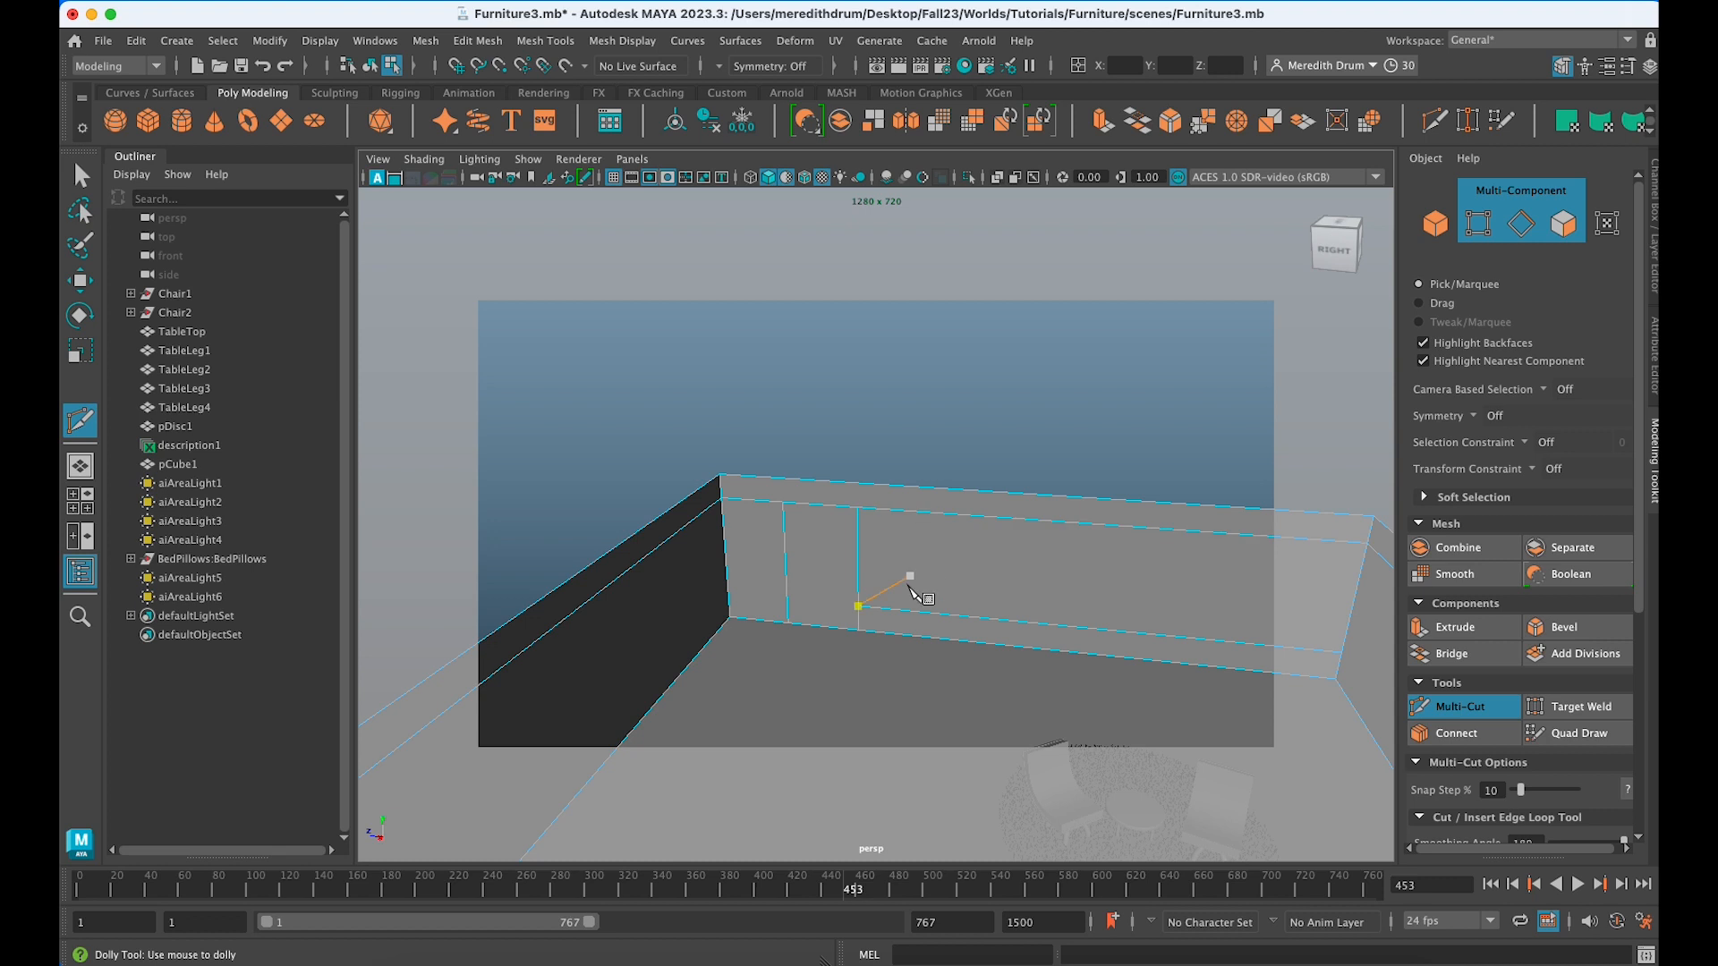
# Cut two vertical edges between the wall's upper line and the low horizontal cut to outline a window beside the door.
pyautogui.click(937, 513)
pyautogui.click(935, 614)
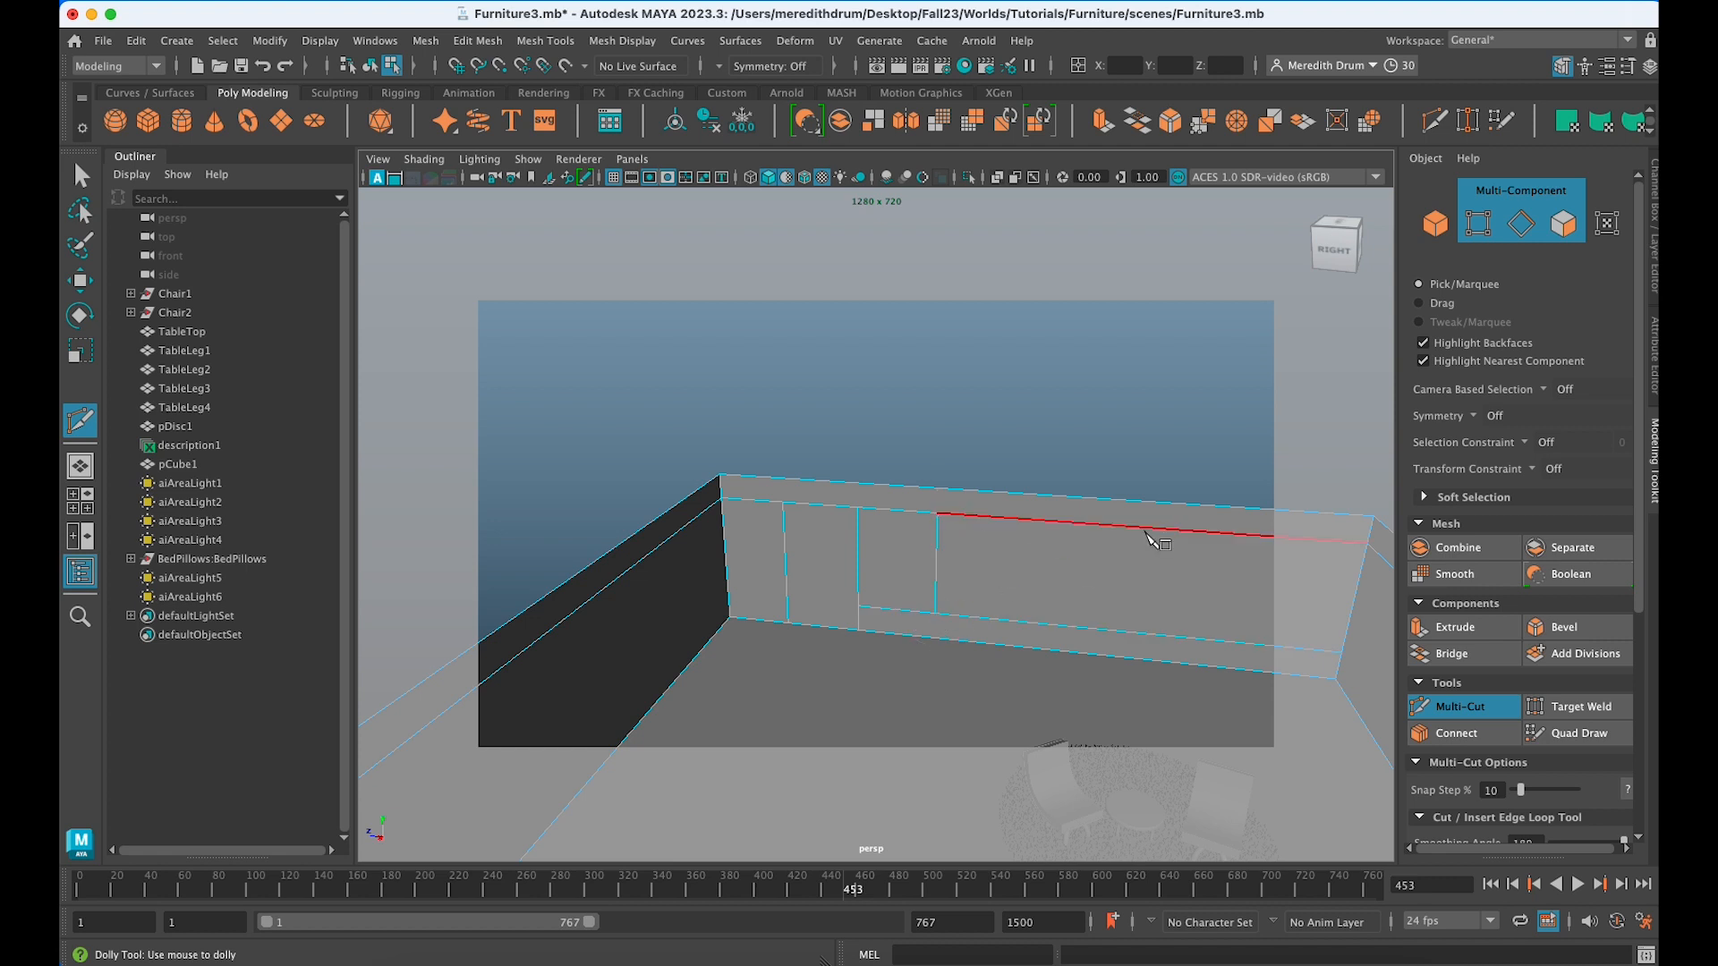
pyautogui.click(1050, 523)
pyautogui.press('q')
pyautogui.scroll(-5, 1059, 605)
pyautogui.moveTo(984, 631)
pyautogui.keyDown('alt'); pyautogui.mouseDown()
pyautogui.moveTo(1053, 626)
pyautogui.moveTo(989, 633)
pyautogui.mouseUp(); pyautogui.keyUp('alt')
pyautogui.scroll(5, 989, 633)
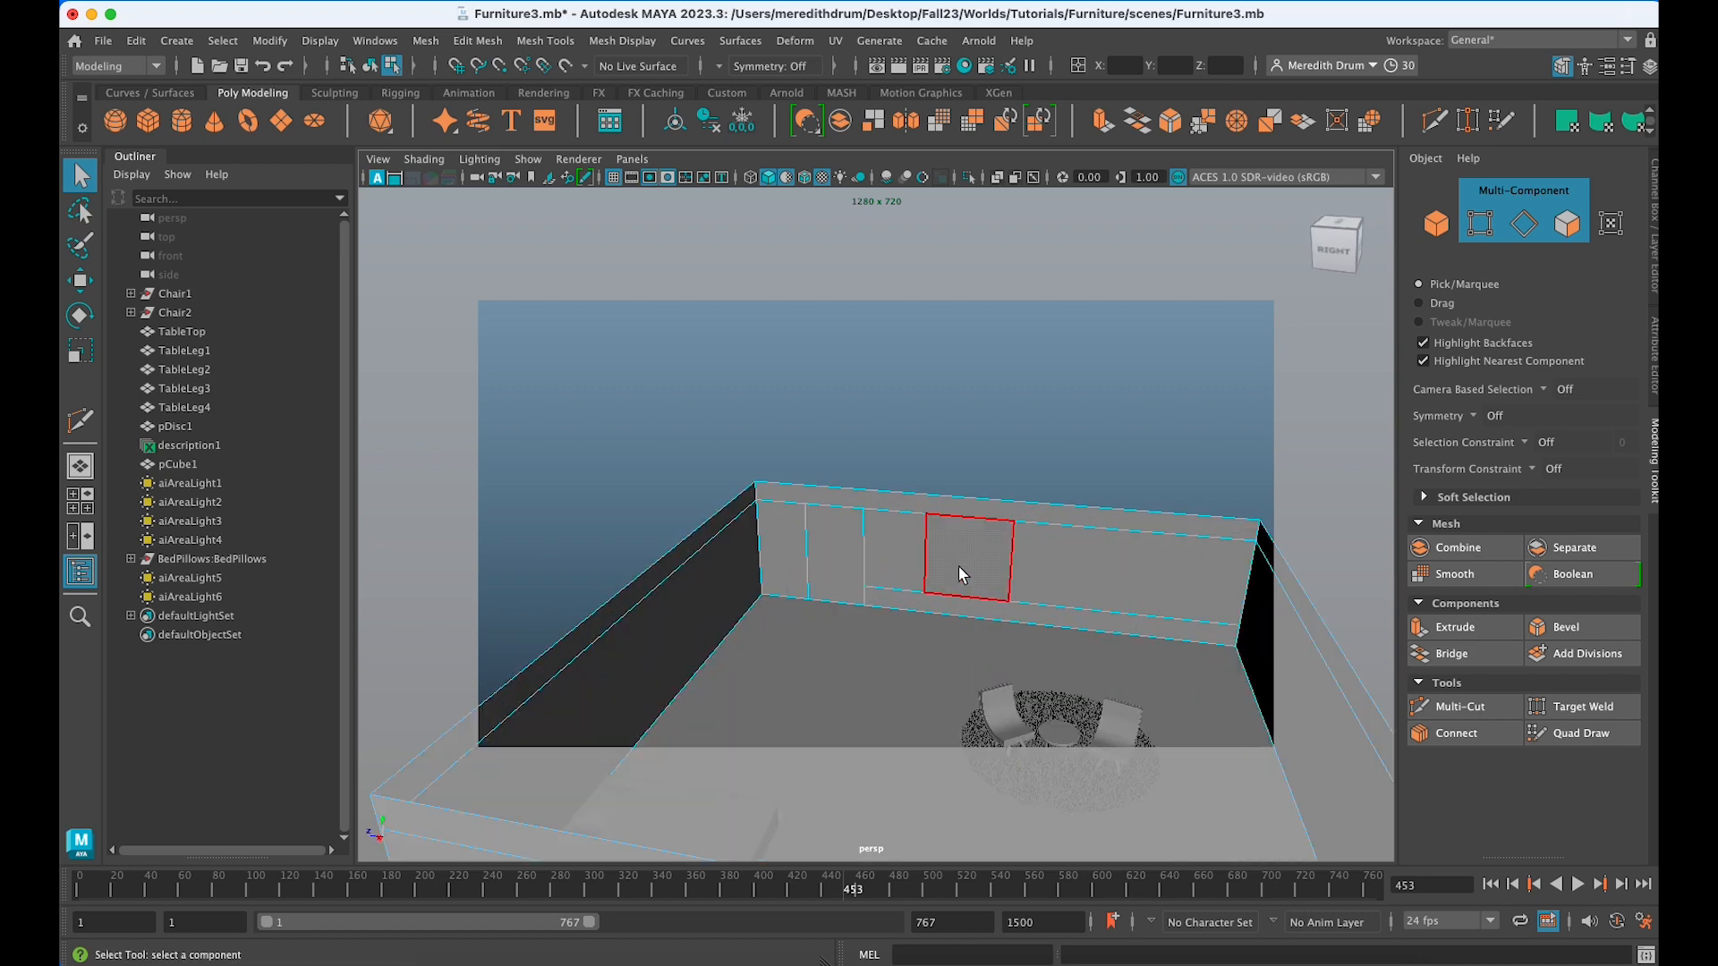
# Continue the low horizontal cut with Multi-Cut across the adjoining wall by the chairs, from the shared corner to its far corner.
pyautogui.scroll(-5, 917, 660)
pyautogui.keyDown('alt'); pyautogui.moveTo(894, 671); pyautogui.dragTo(864, 661); pyautogui.keyUp('alt')
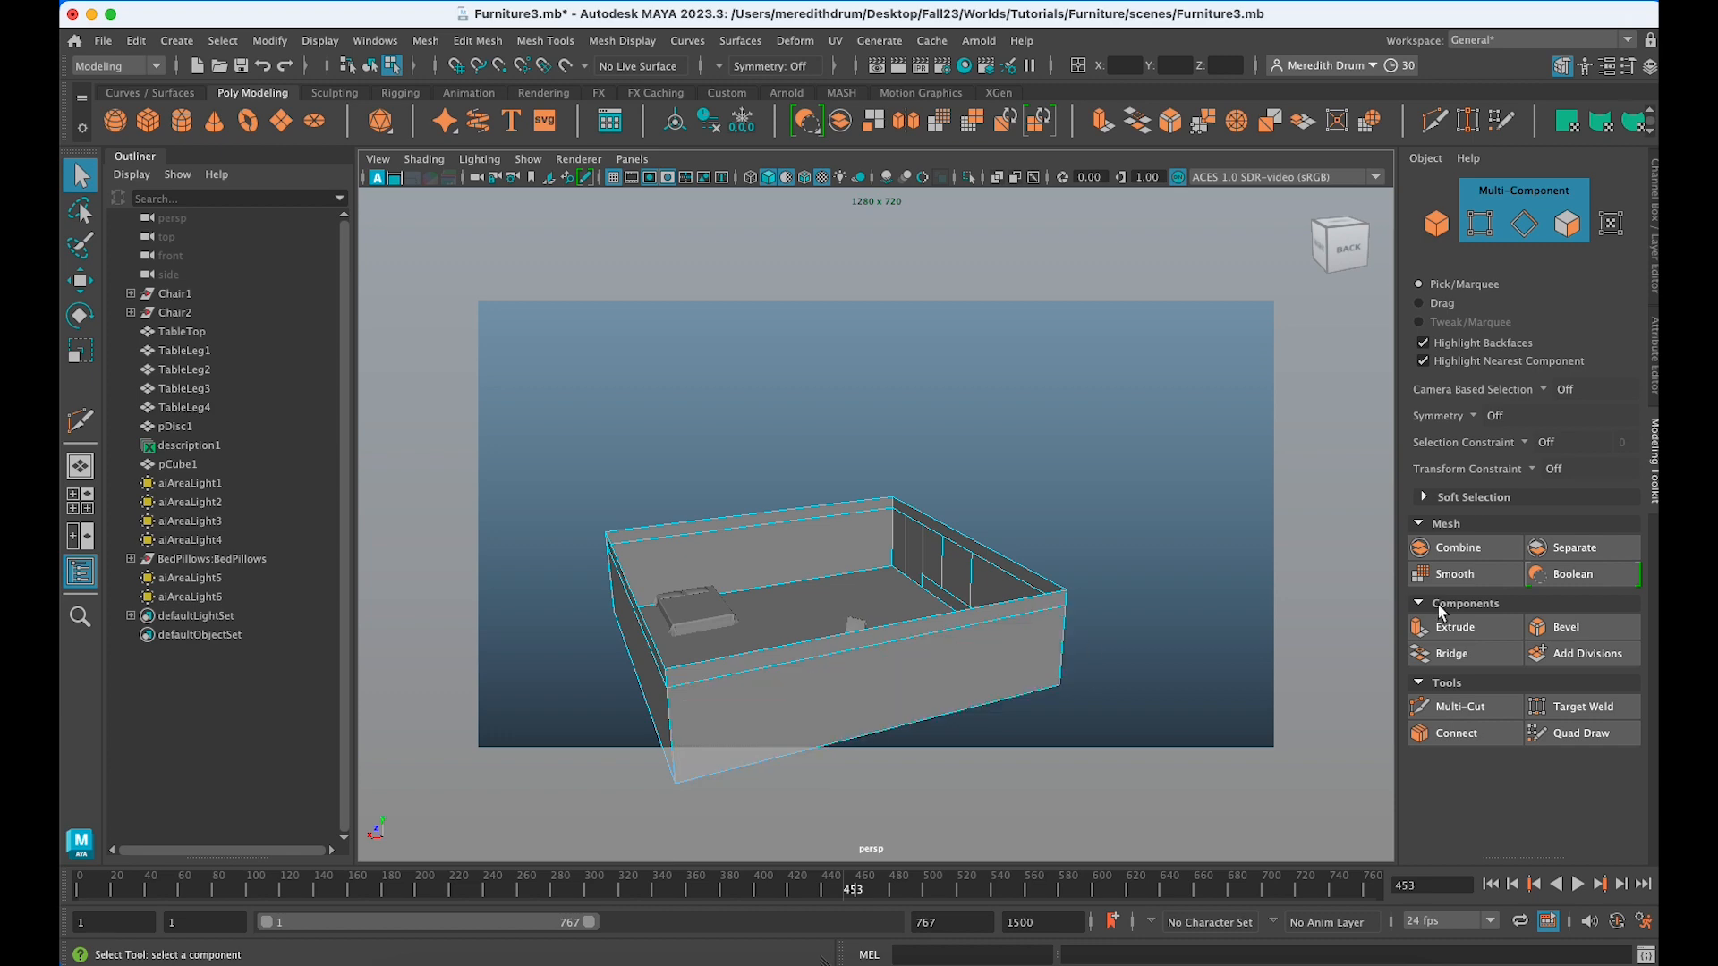
pyautogui.click(1457, 706)
pyautogui.scroll(3, 1150, 702)
pyautogui.click(1150, 642)
pyautogui.keyDown('alt'); pyautogui.moveTo(1093, 686); pyautogui.dragTo(1331, 675); pyautogui.keyUp('alt')
pyautogui.keyDown('alt'); pyautogui.moveTo(1330, 675); pyautogui.dragTo(1259, 734, button='middle'); pyautogui.keyUp('alt')
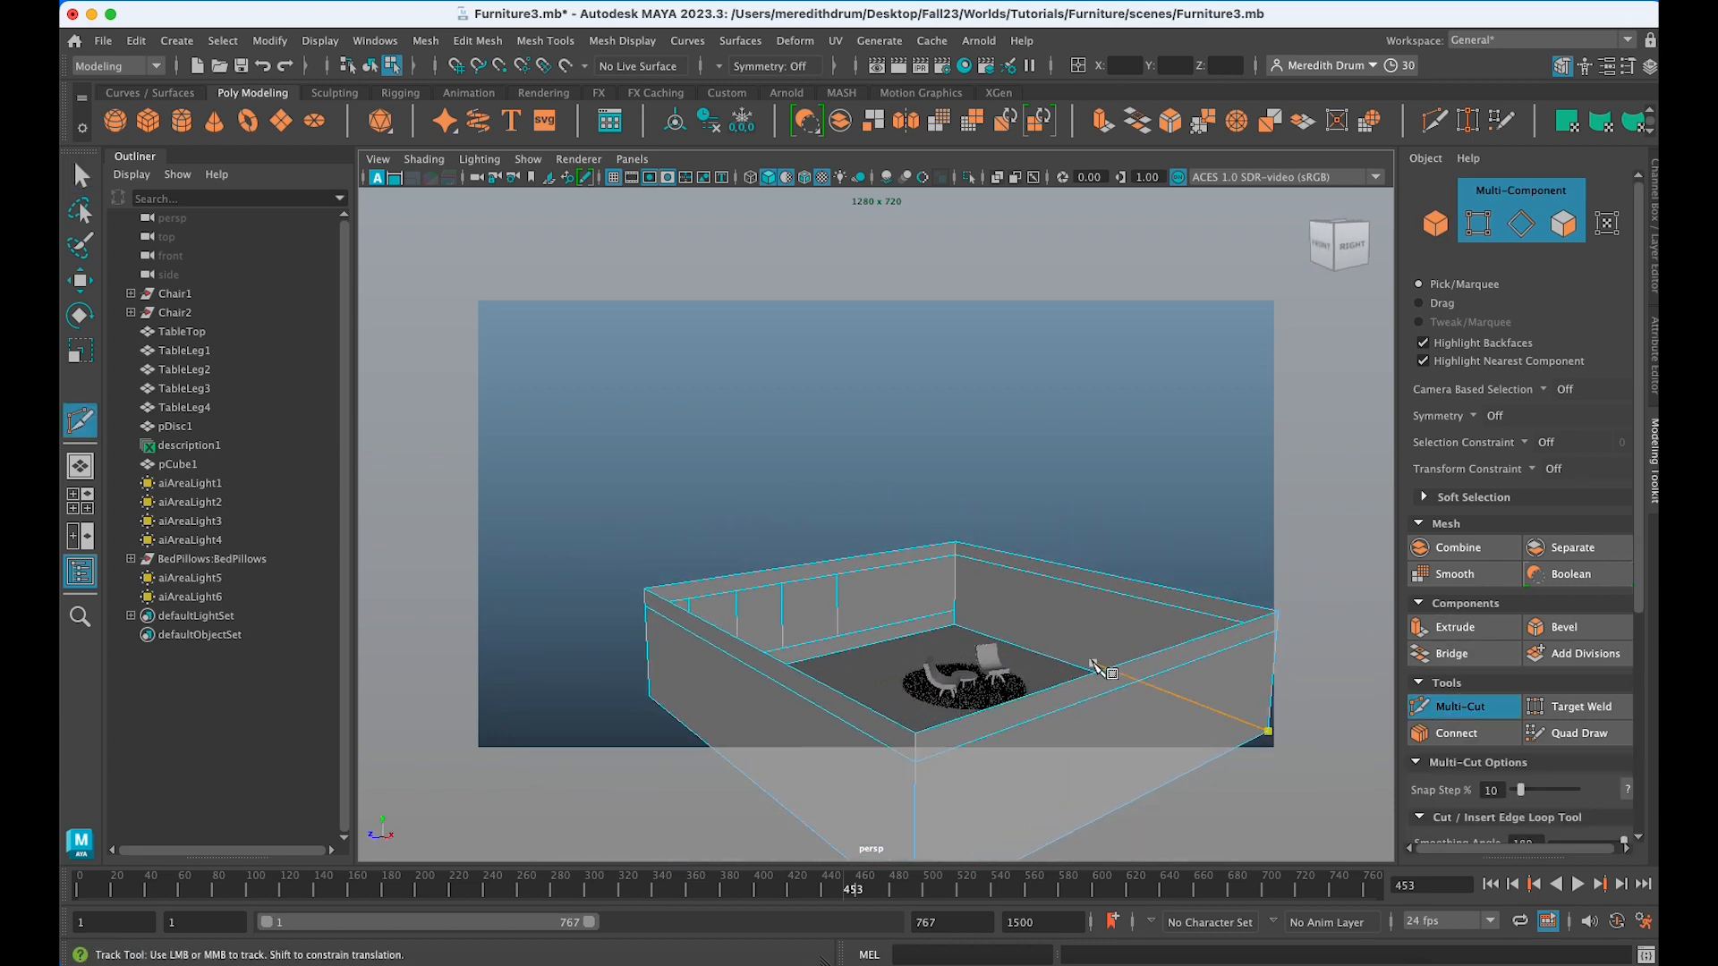
pyautogui.scroll(3, 1099, 671)
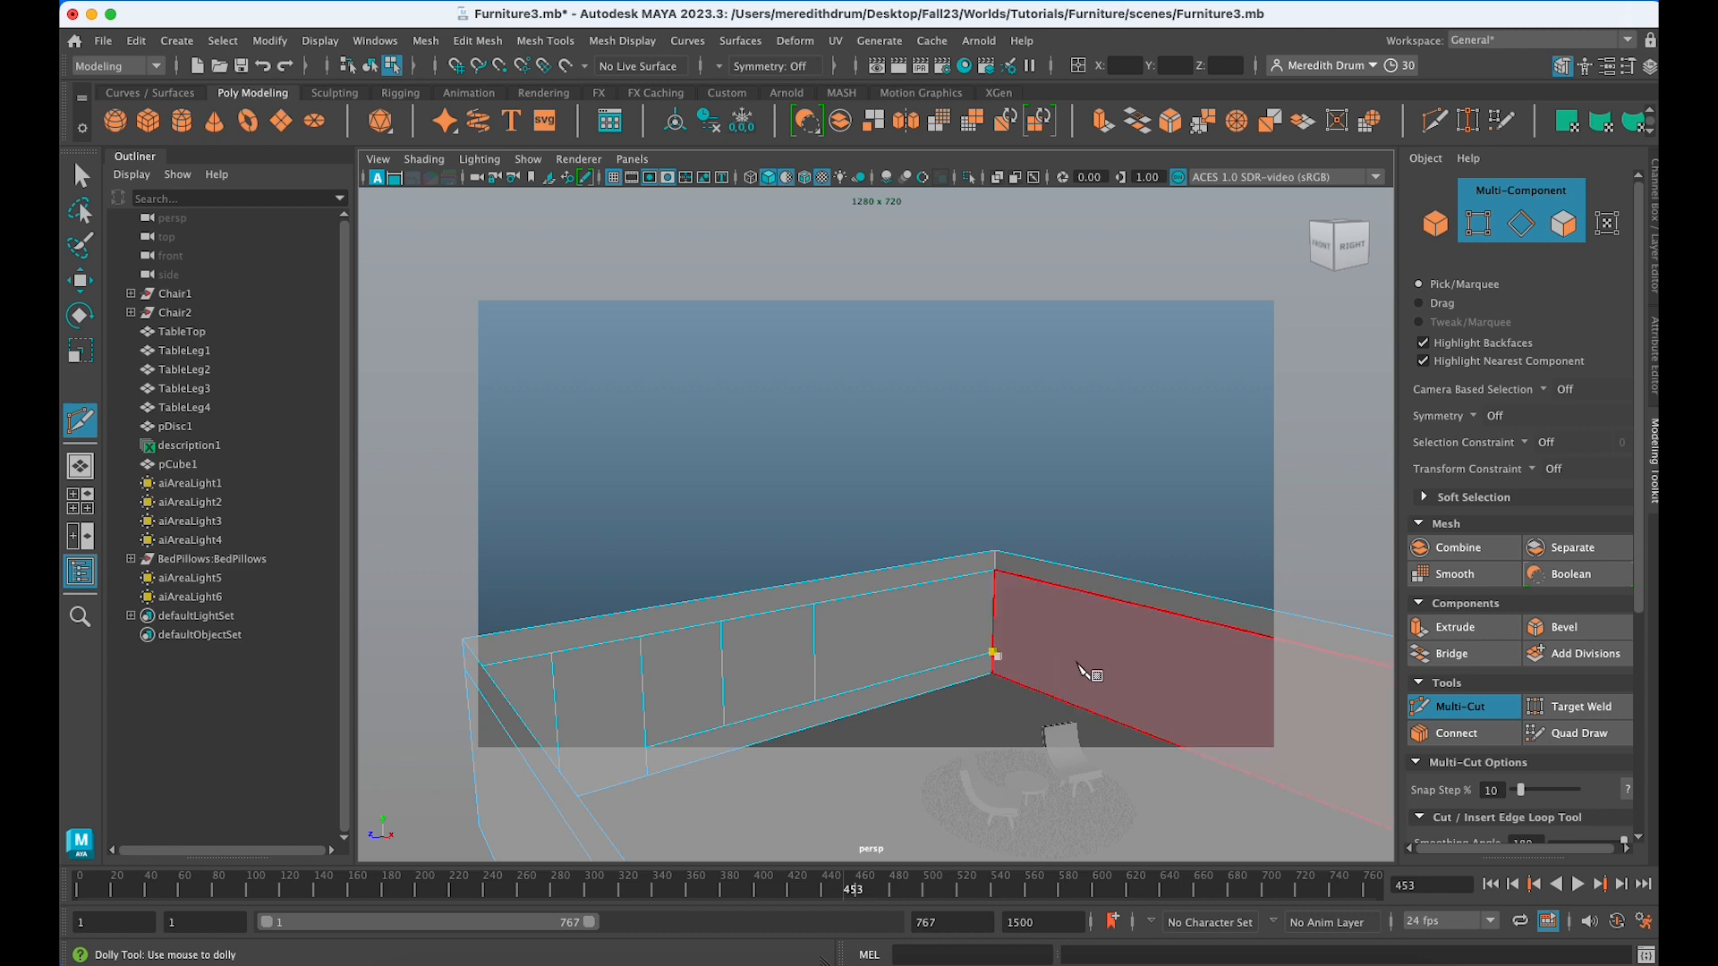
pyautogui.scroll(-5, 1088, 675)
pyautogui.keyDown('alt'); pyautogui.moveTo(1089, 678); pyautogui.dragTo(1130, 705); pyautogui.keyUp('alt')
pyautogui.scroll(5, 1133, 706)
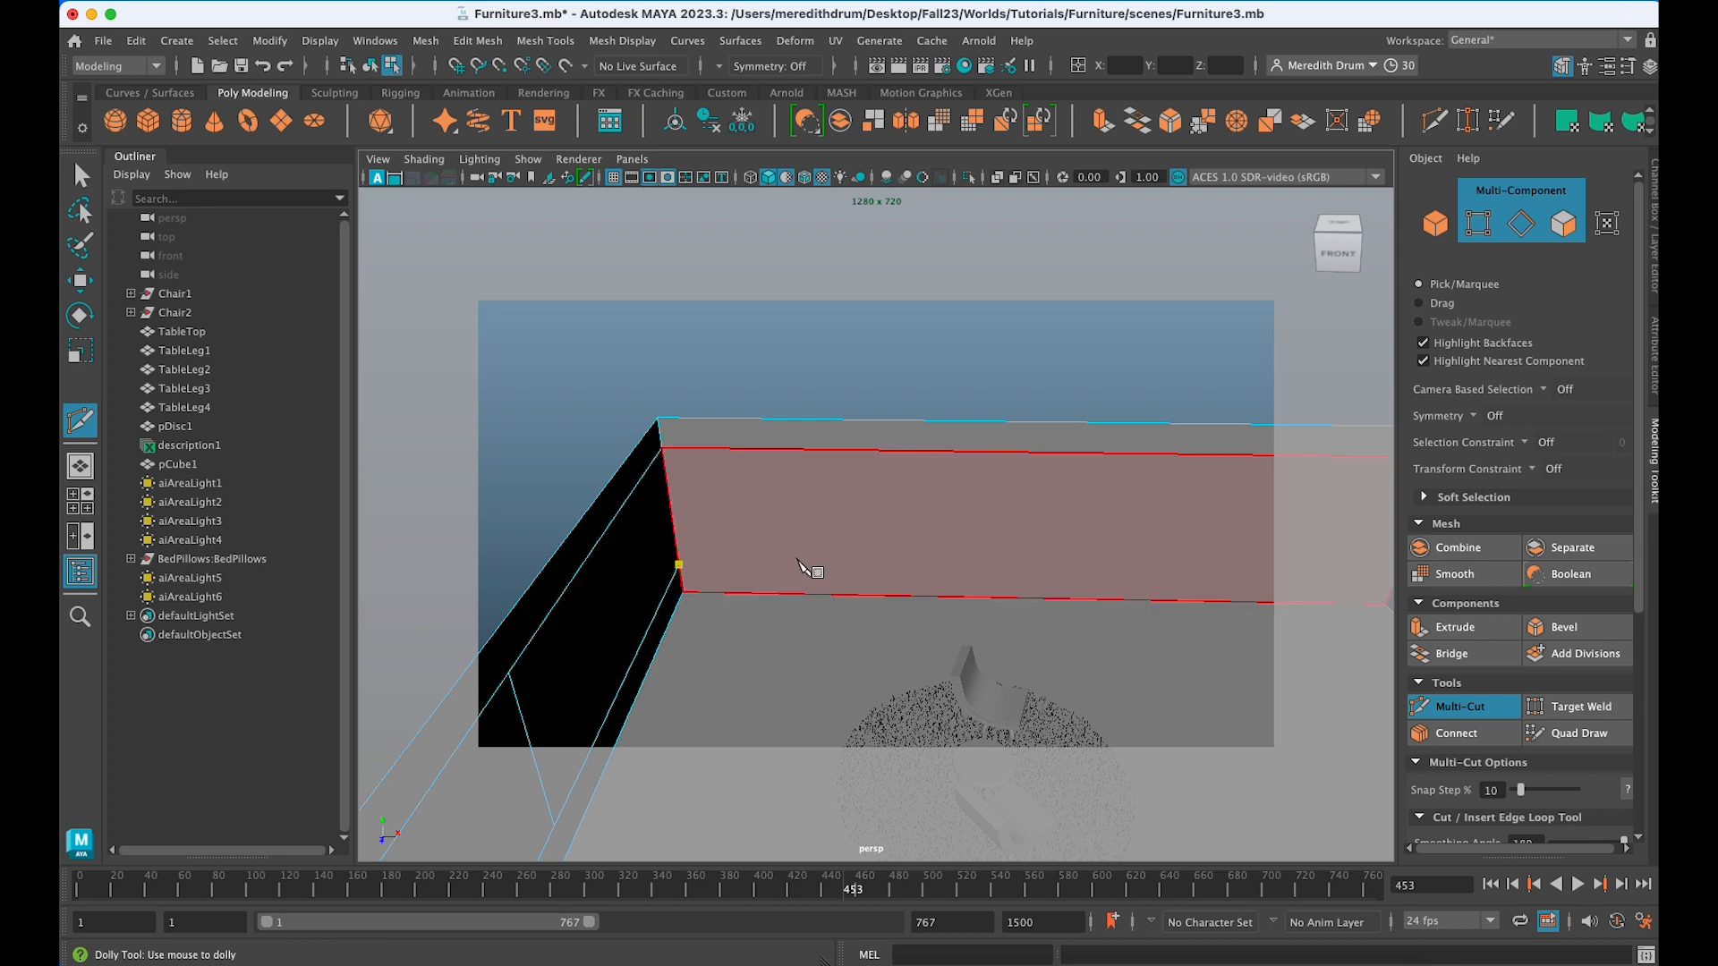
pyautogui.scroll(-5, 791, 567)
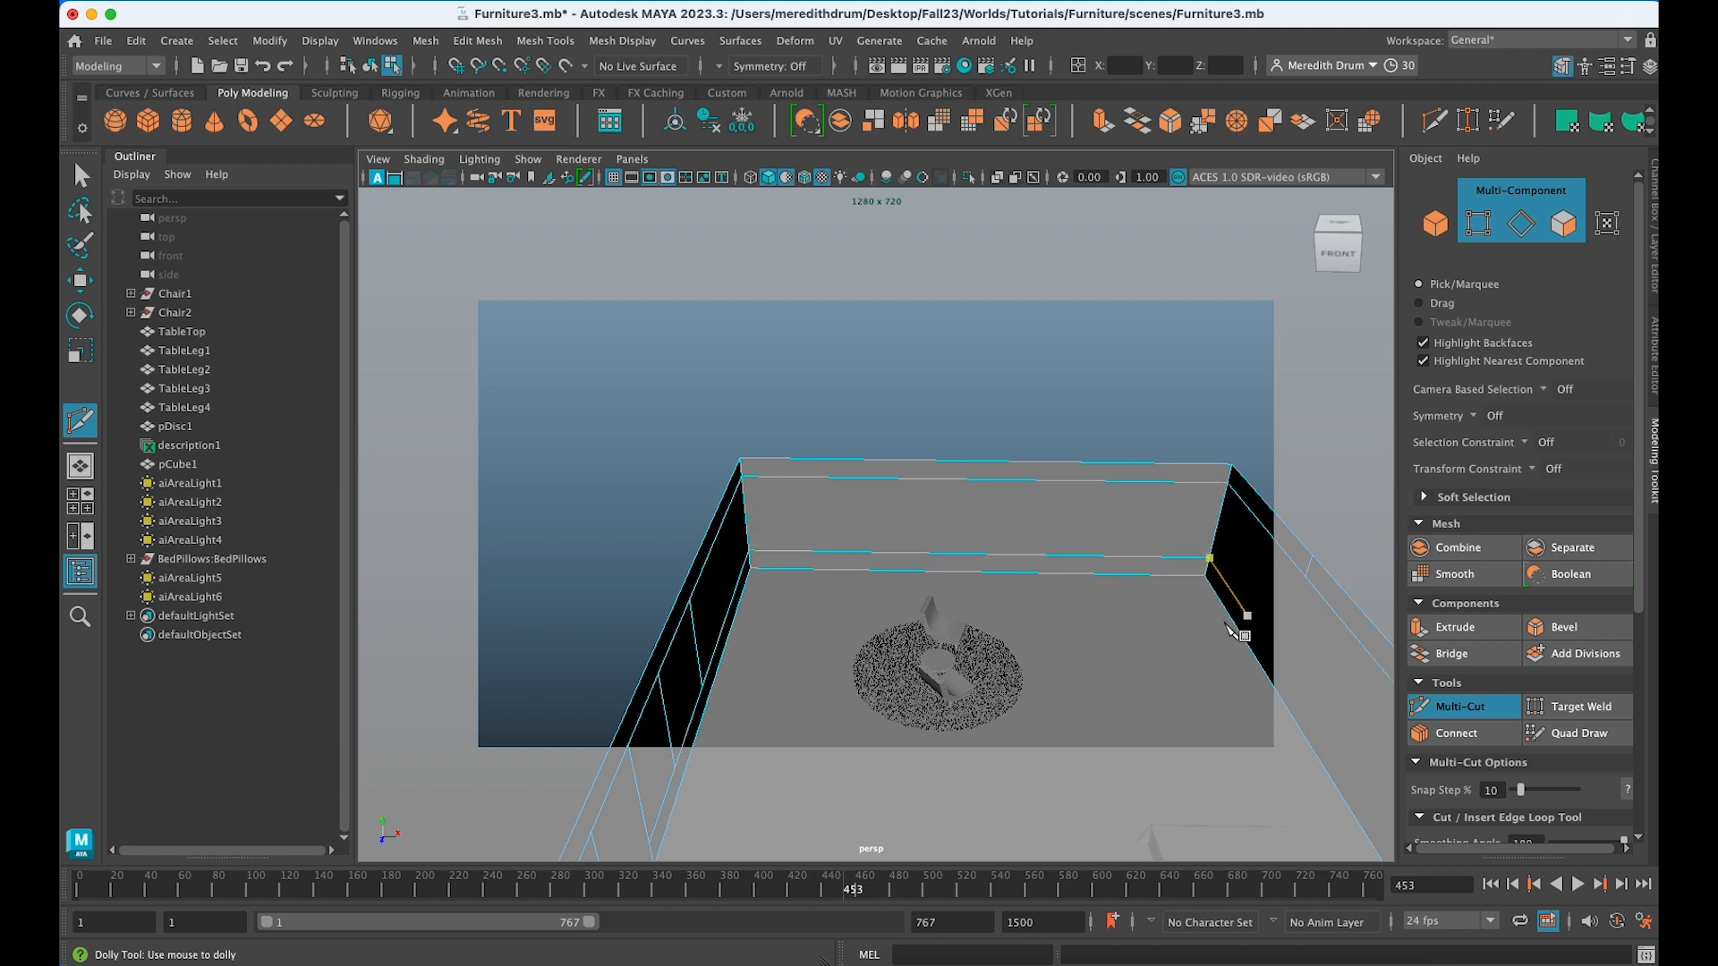
# Extend the low horizontal cut from corner to corner across the wall opposite the door.
pyautogui.scroll(-3, 1170, 658)
pyautogui.keyDown('alt'); pyautogui.moveTo(1171, 657); pyautogui.dragTo(1254, 615); pyautogui.keyUp('alt')
pyautogui.scroll(5, 1147, 648)
pyautogui.scroll(3, 1147, 647)
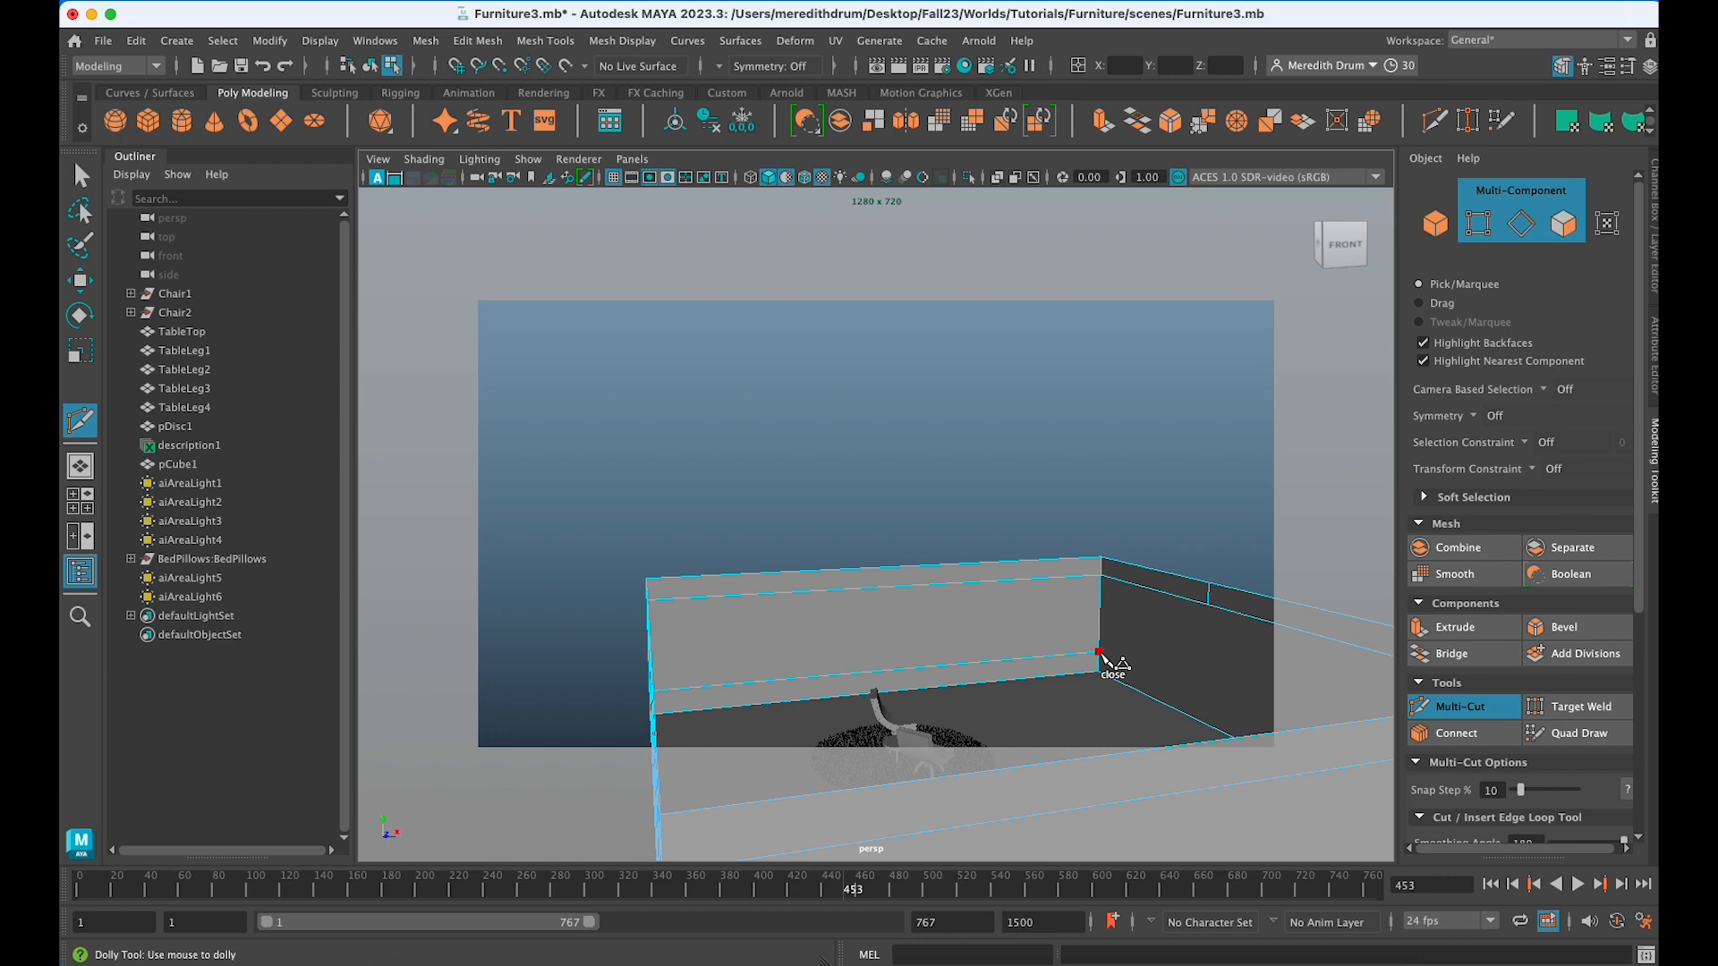
pyautogui.scroll(-3, 1106, 662)
pyautogui.keyDown('alt'); pyautogui.moveTo(1106, 662); pyautogui.dragTo(1113, 583); pyautogui.keyUp('alt')
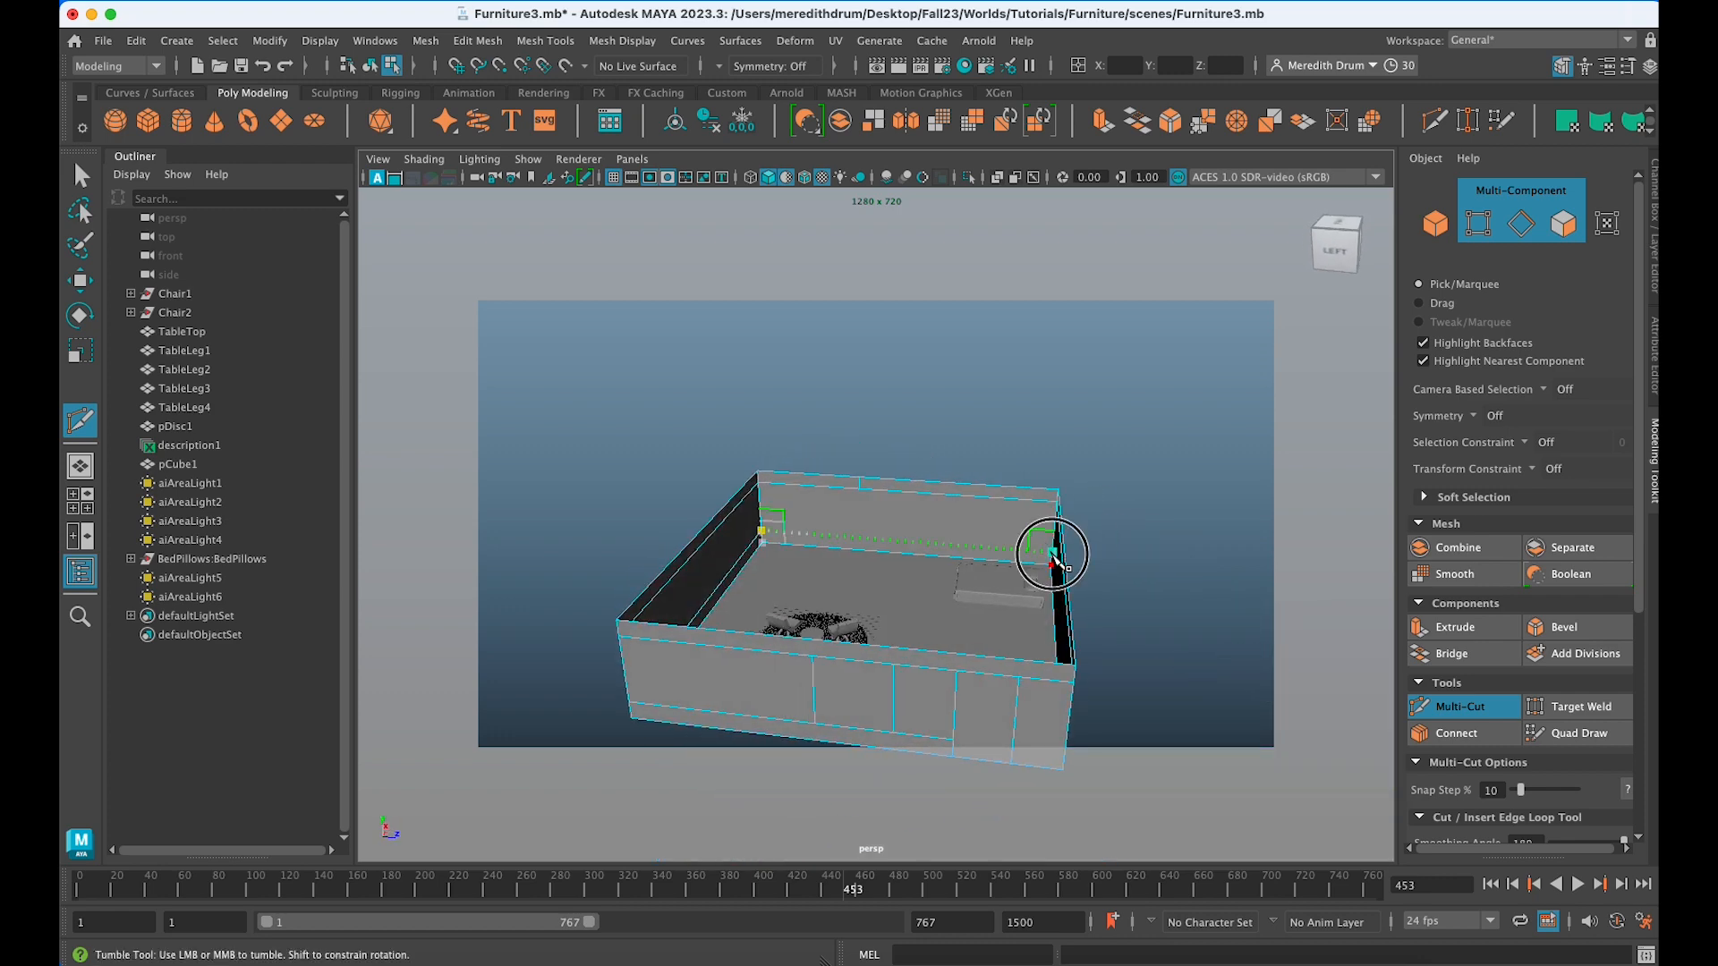
pyautogui.click(1054, 556)
# Extend the low horizontal cut across the wall behind the bed to the corner beside the door.
pyautogui.scroll(5, 1014, 585)
pyautogui.keyDown('alt'); pyautogui.moveTo(1014, 585); pyautogui.dragTo(1178, 606); pyautogui.keyUp('alt')
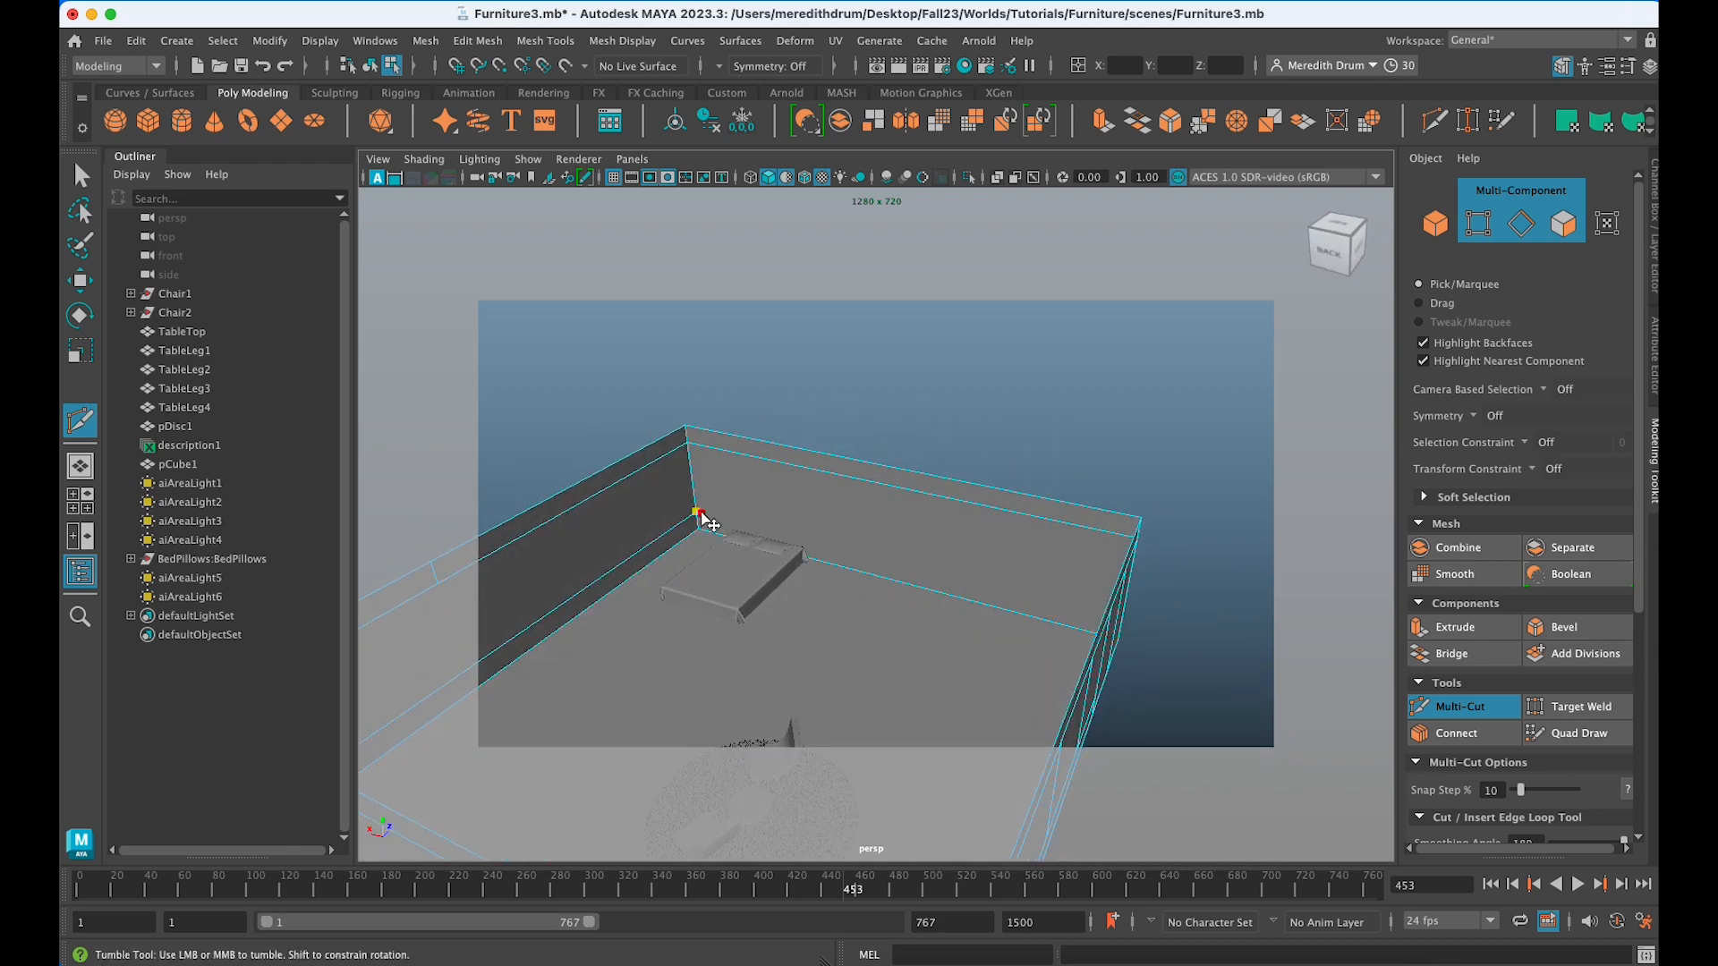
pyautogui.scroll(2, 702, 544)
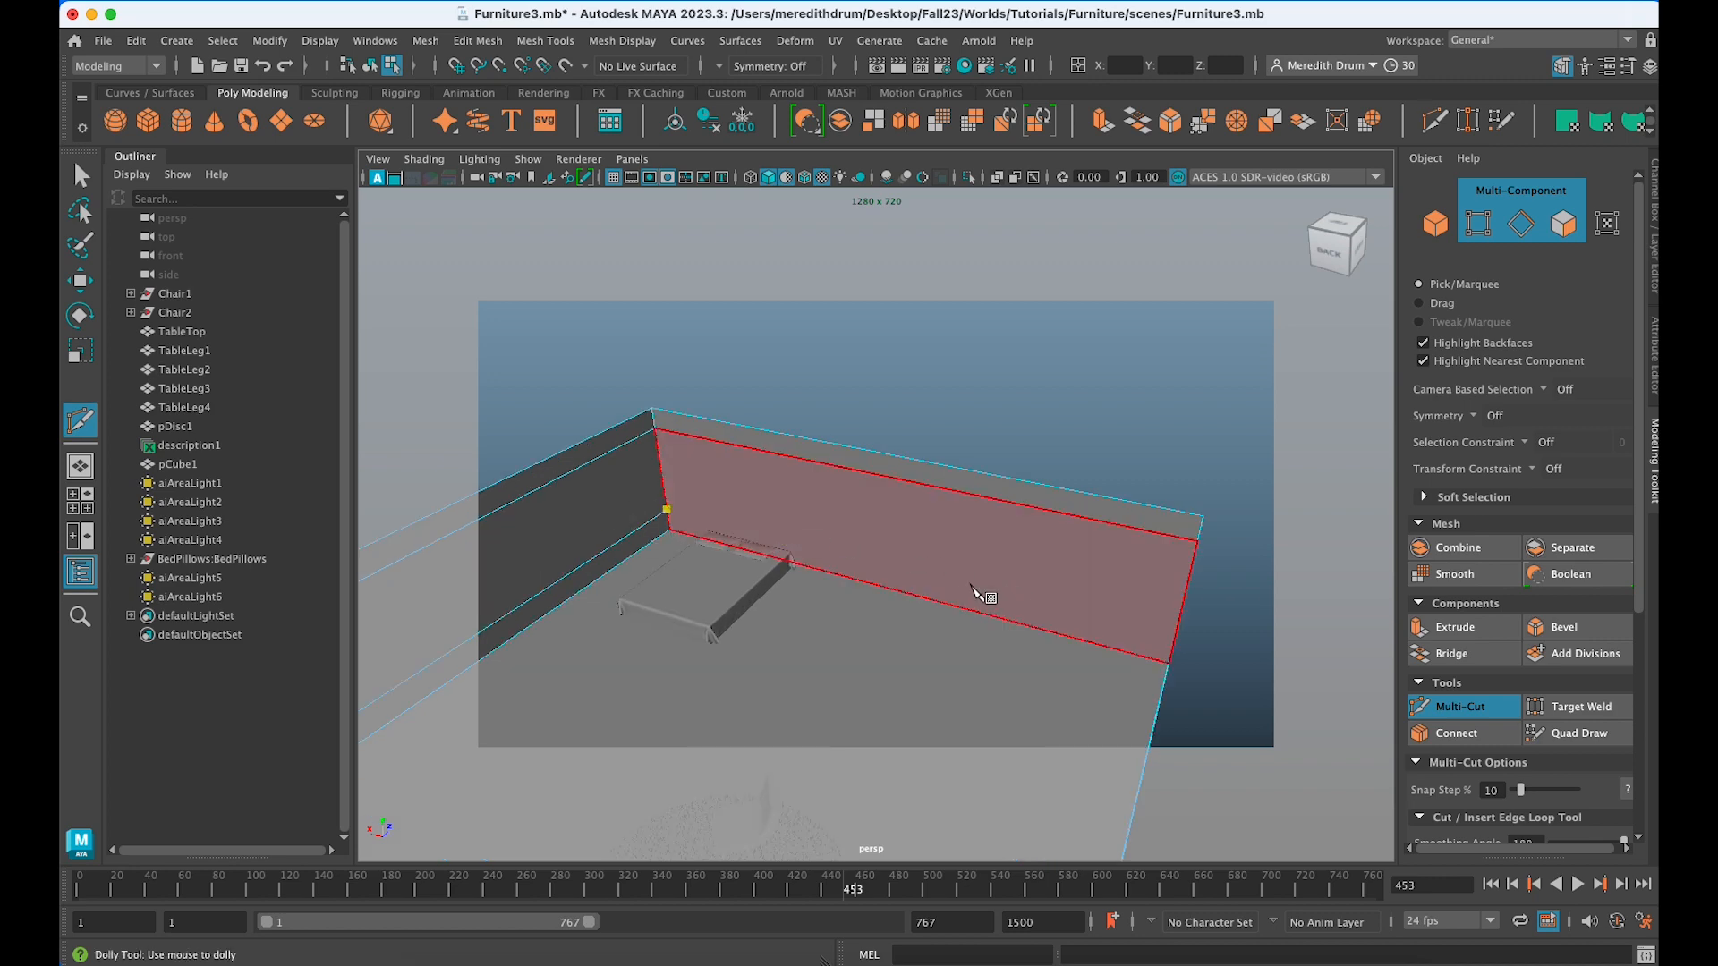
pyautogui.keyDown('alt'); pyautogui.moveTo(978, 594); pyautogui.dragTo(1104, 583); pyautogui.keyUp('alt')
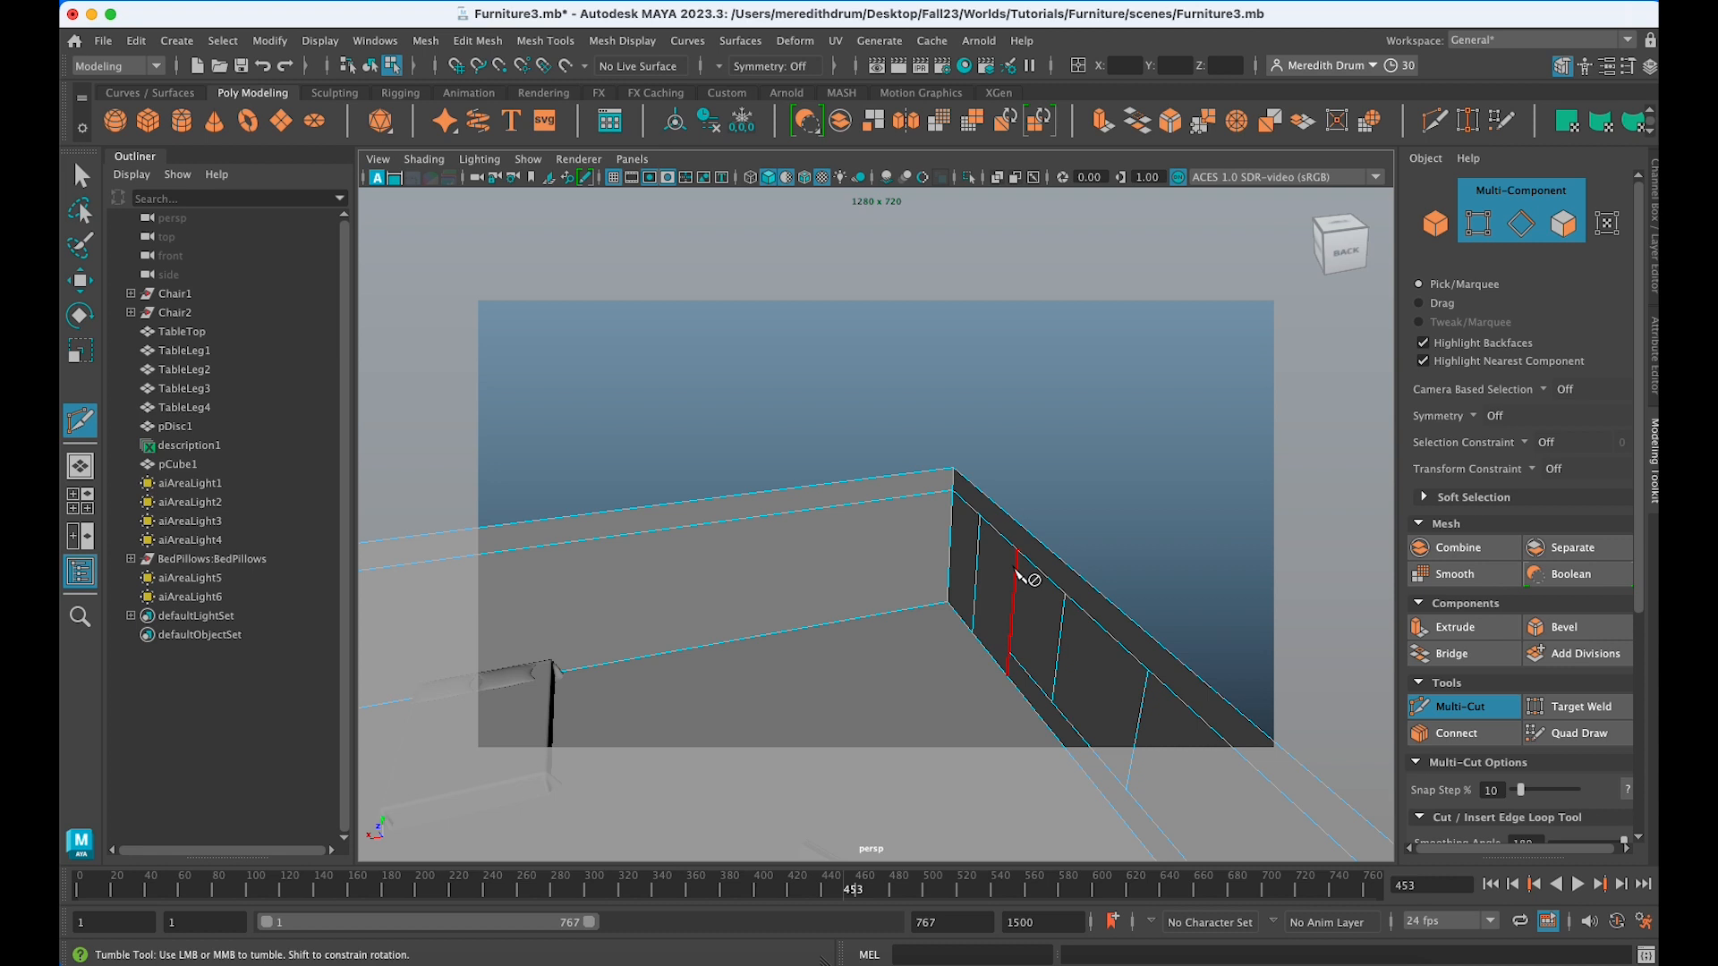
pyautogui.keyDown('ctrl'); pyautogui.click(949, 579); pyautogui.keyUp('ctrl')
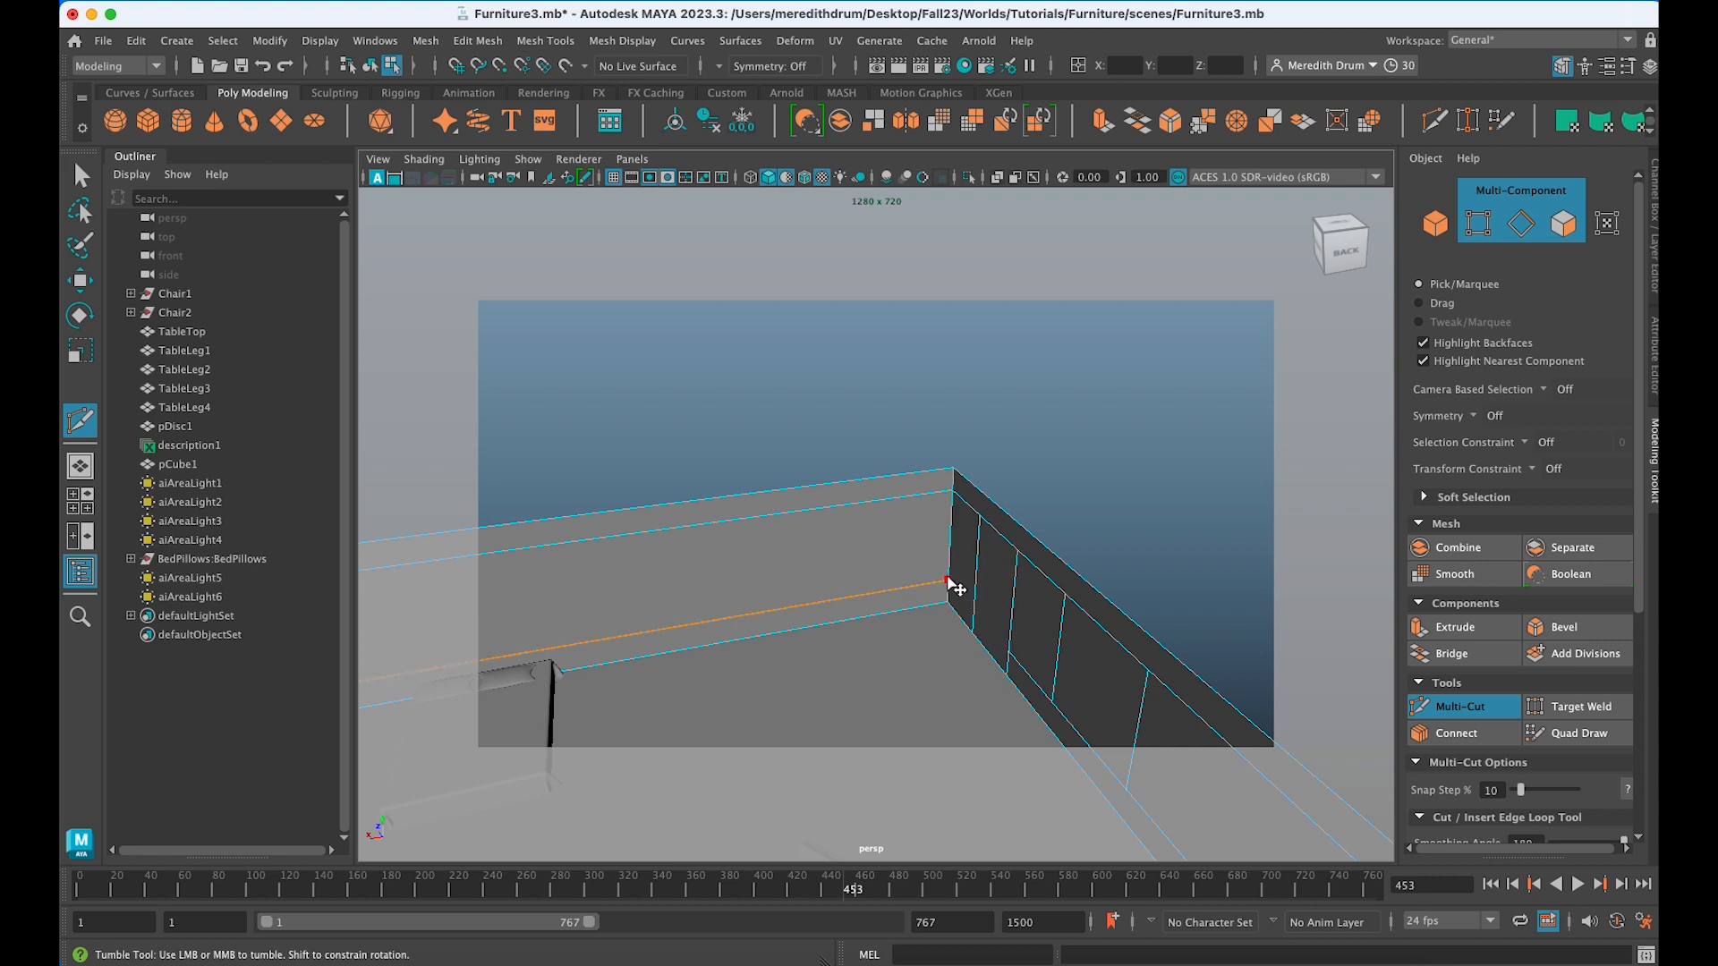
# Cut two vertical edges with Multi-Cut between the upper and low horizontal lines of the bed wall to outline a window above the bed.
pyautogui.scroll(-3, 952, 584)
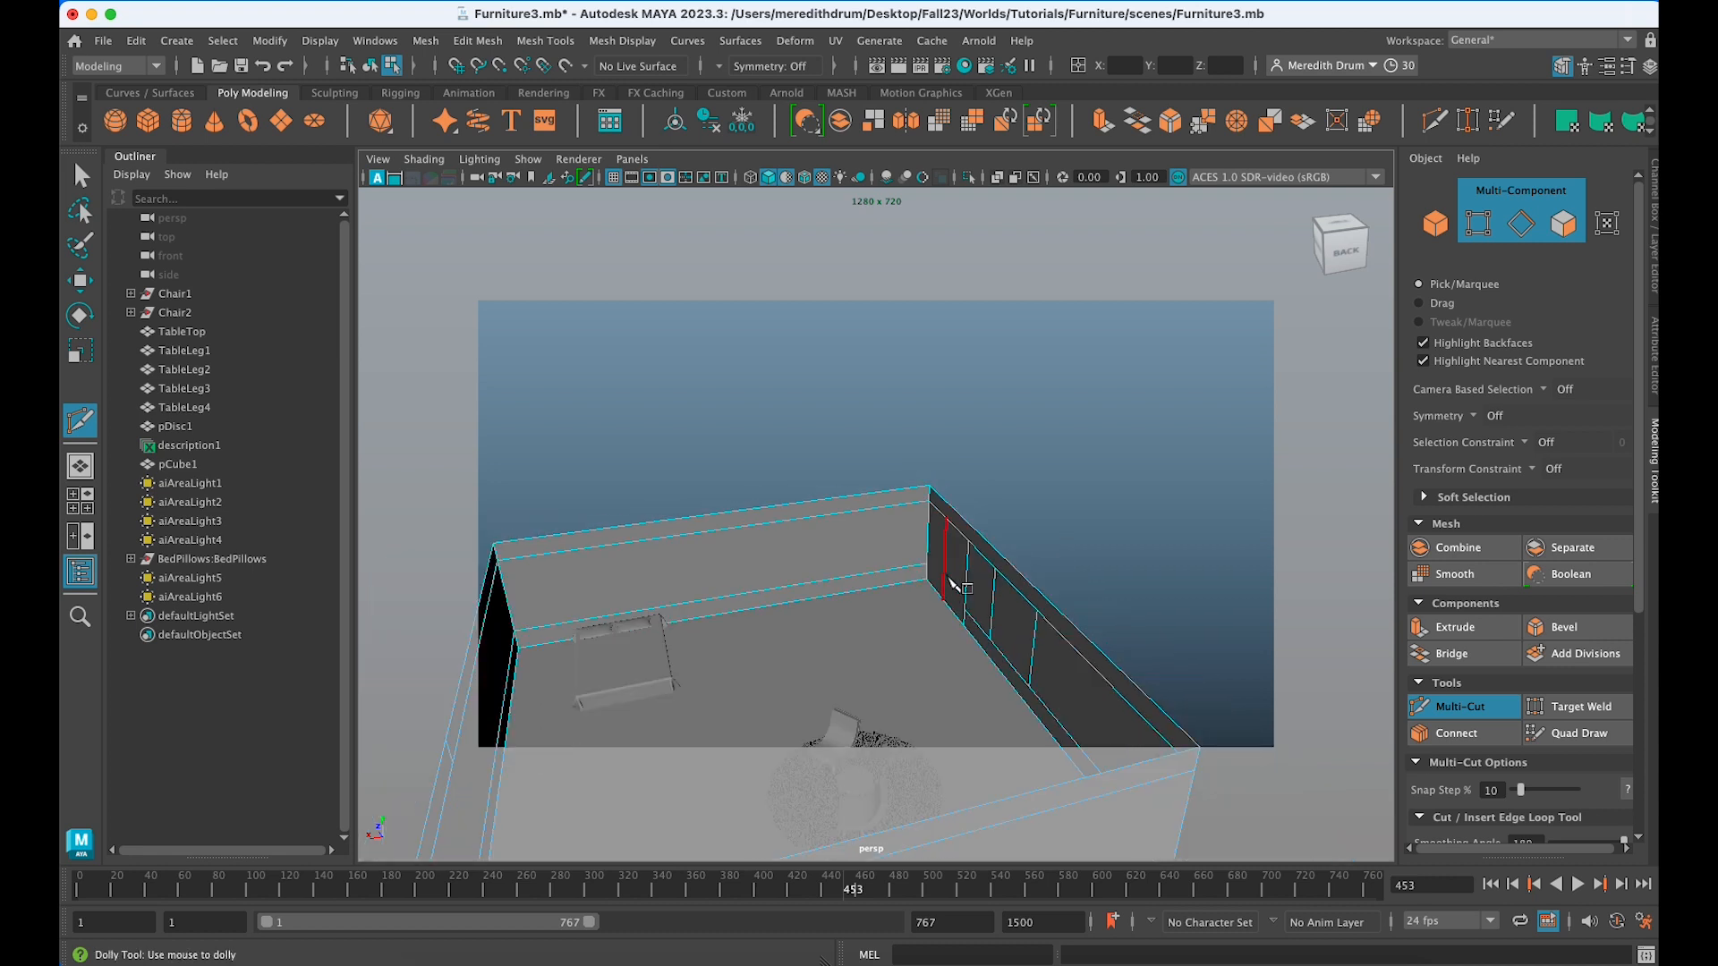
pyautogui.scroll(-3, 947, 577)
pyautogui.press('q')
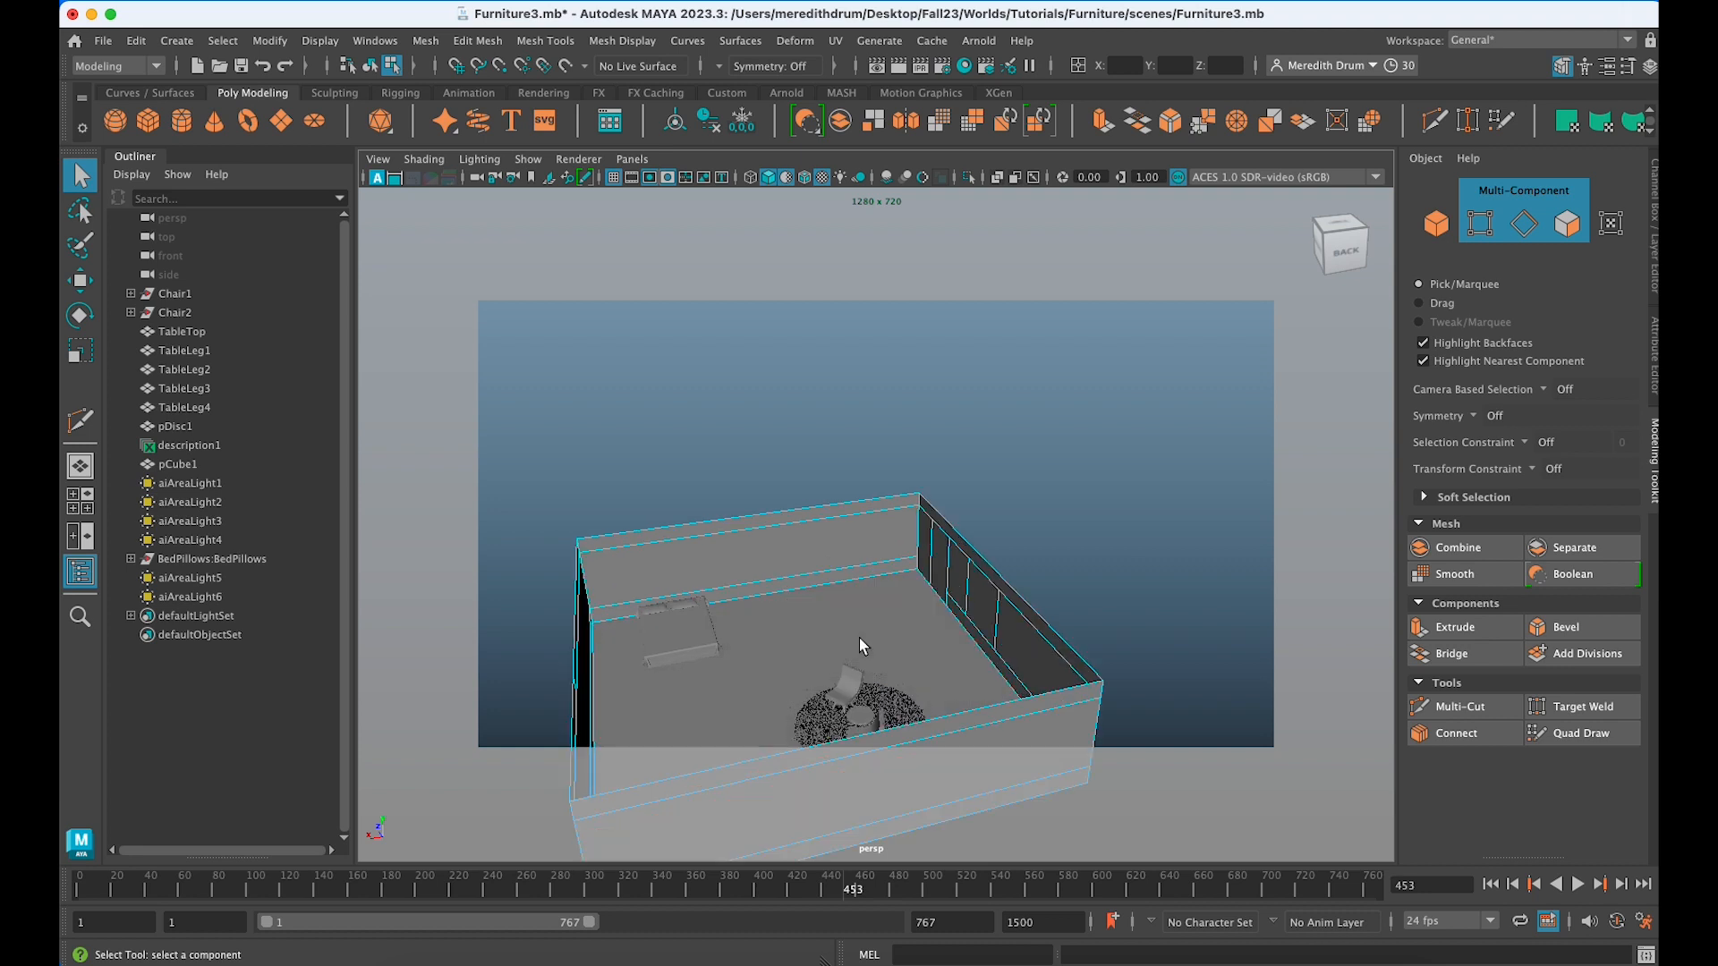
pyautogui.scroll(4, 859, 637)
pyautogui.scroll(-3, 884, 582)
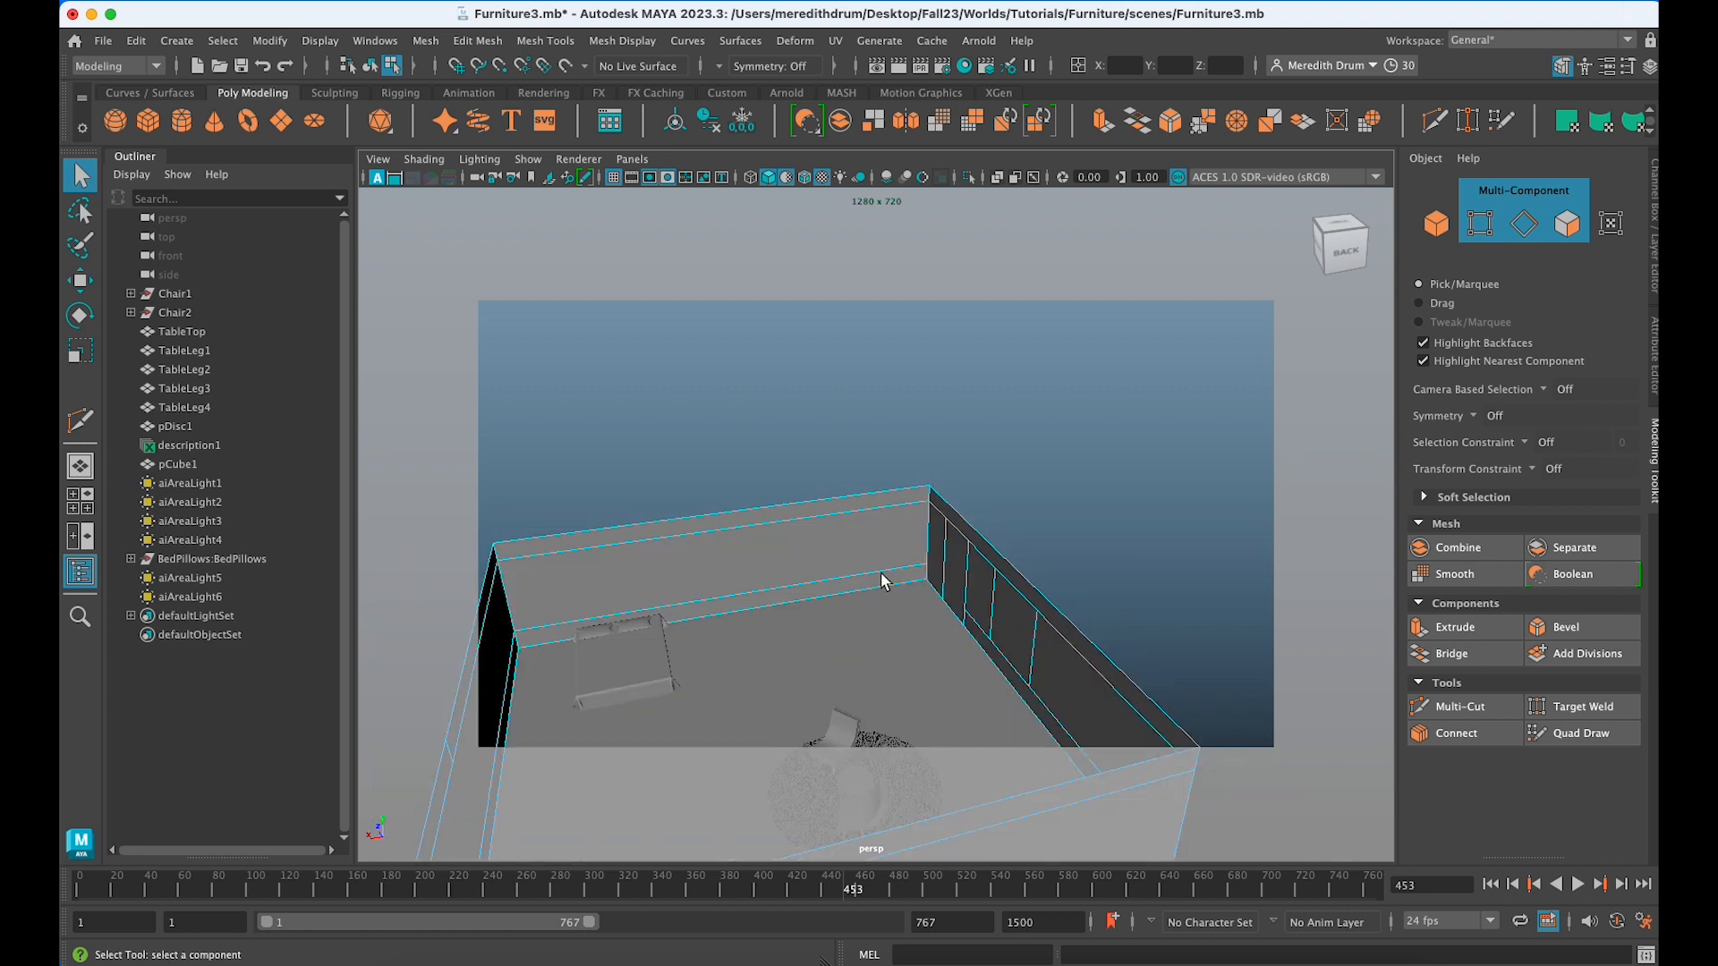
pyautogui.press('y')
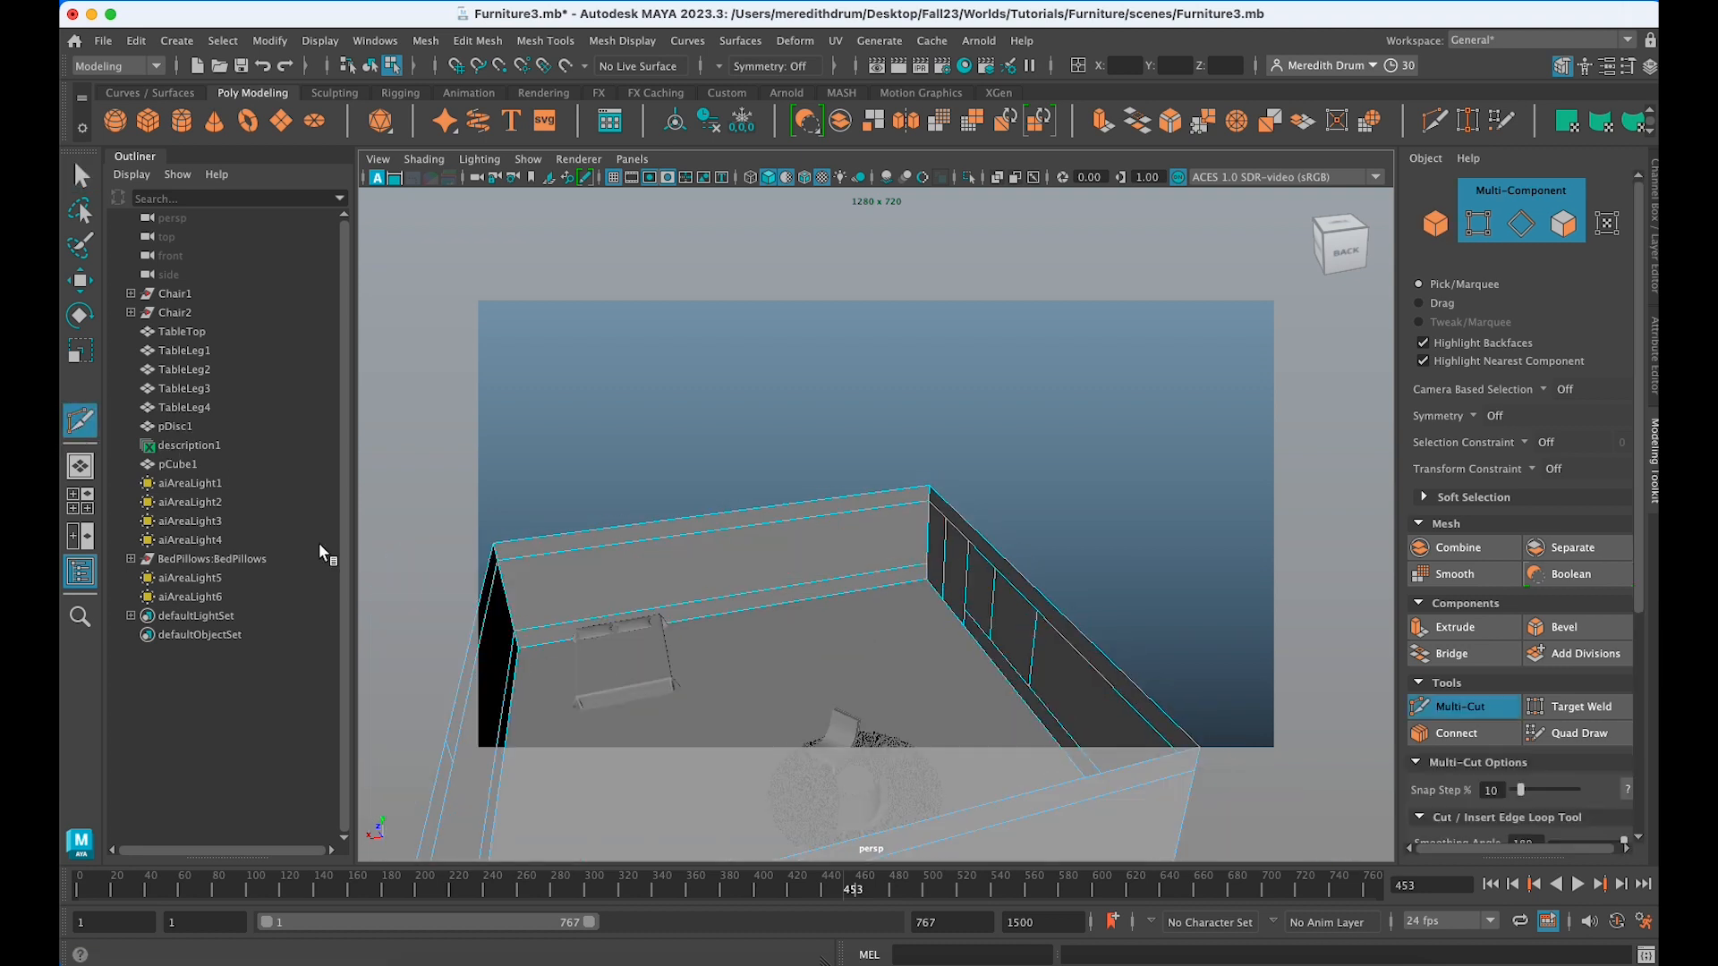
pyautogui.click(534, 556)
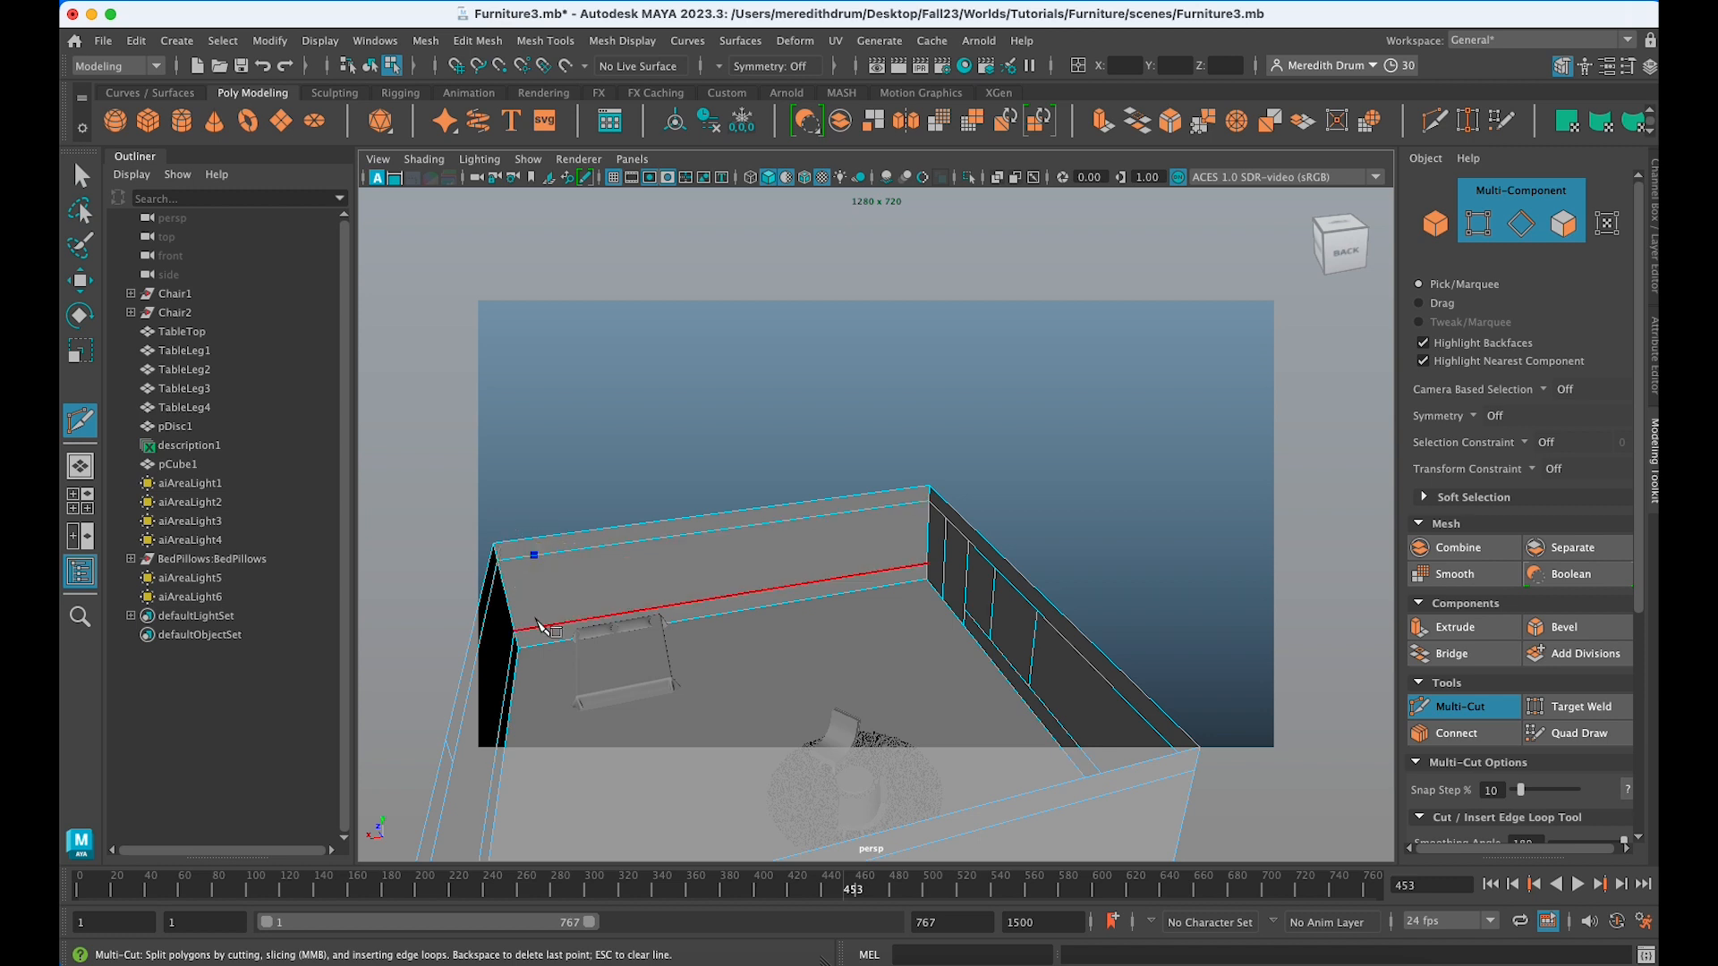
pyautogui.click(550, 625)
pyautogui.press('Return')
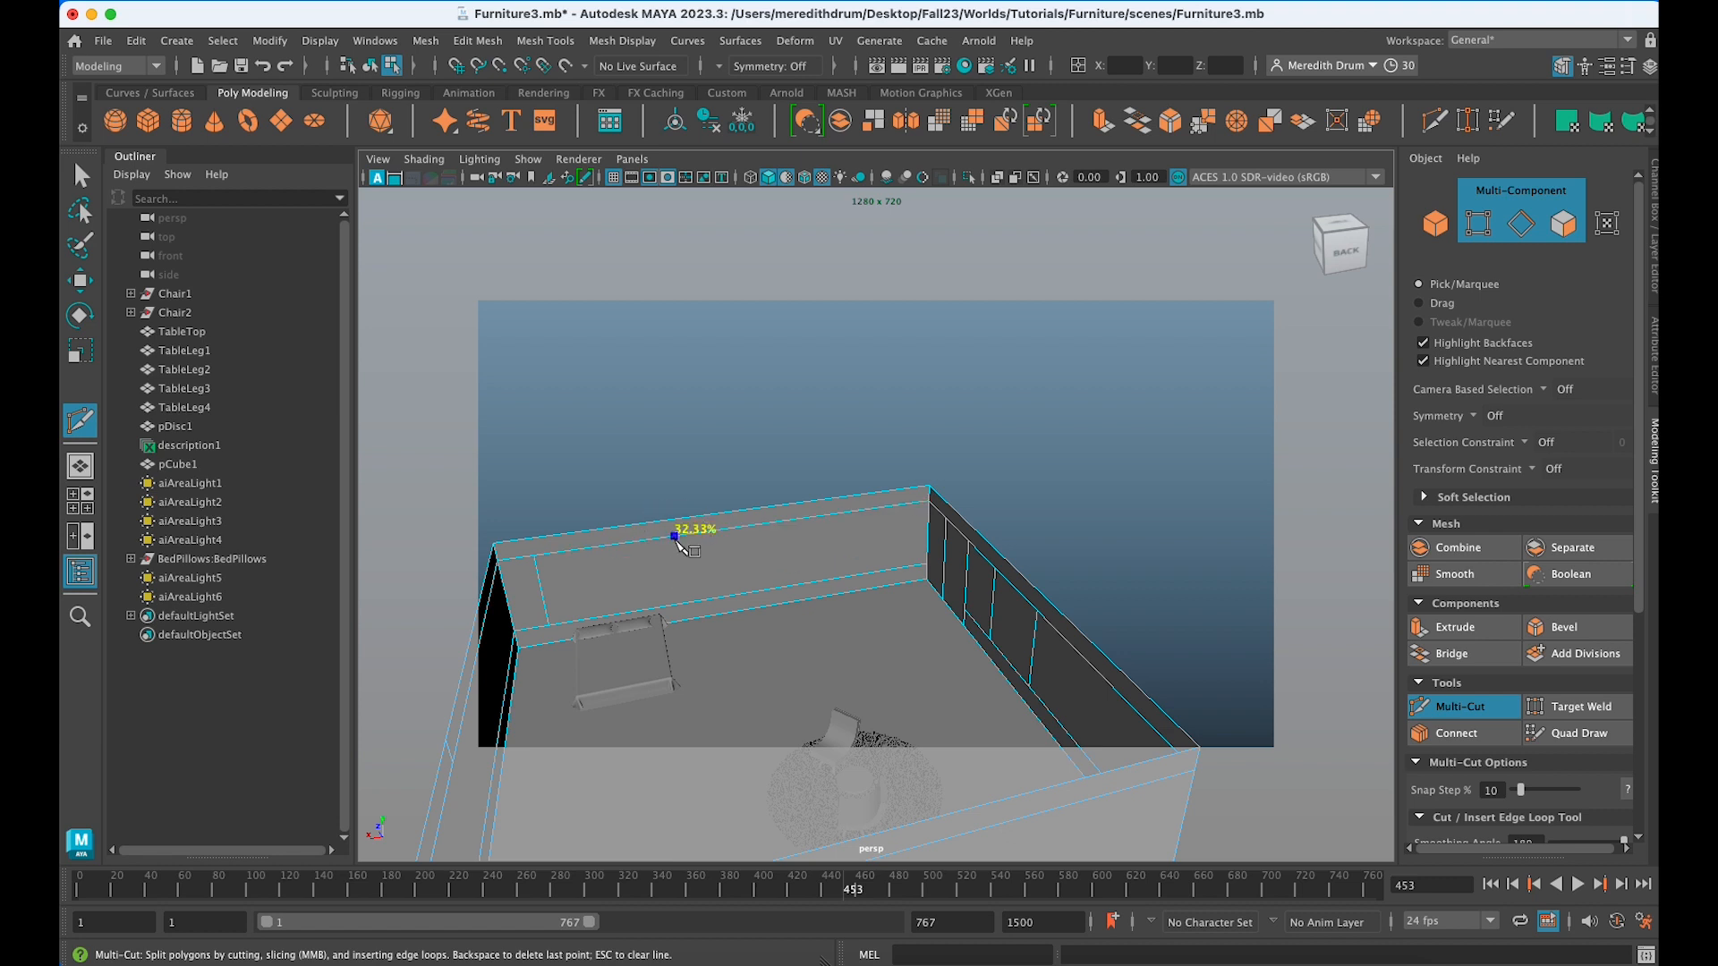
pyautogui.click(692, 607)
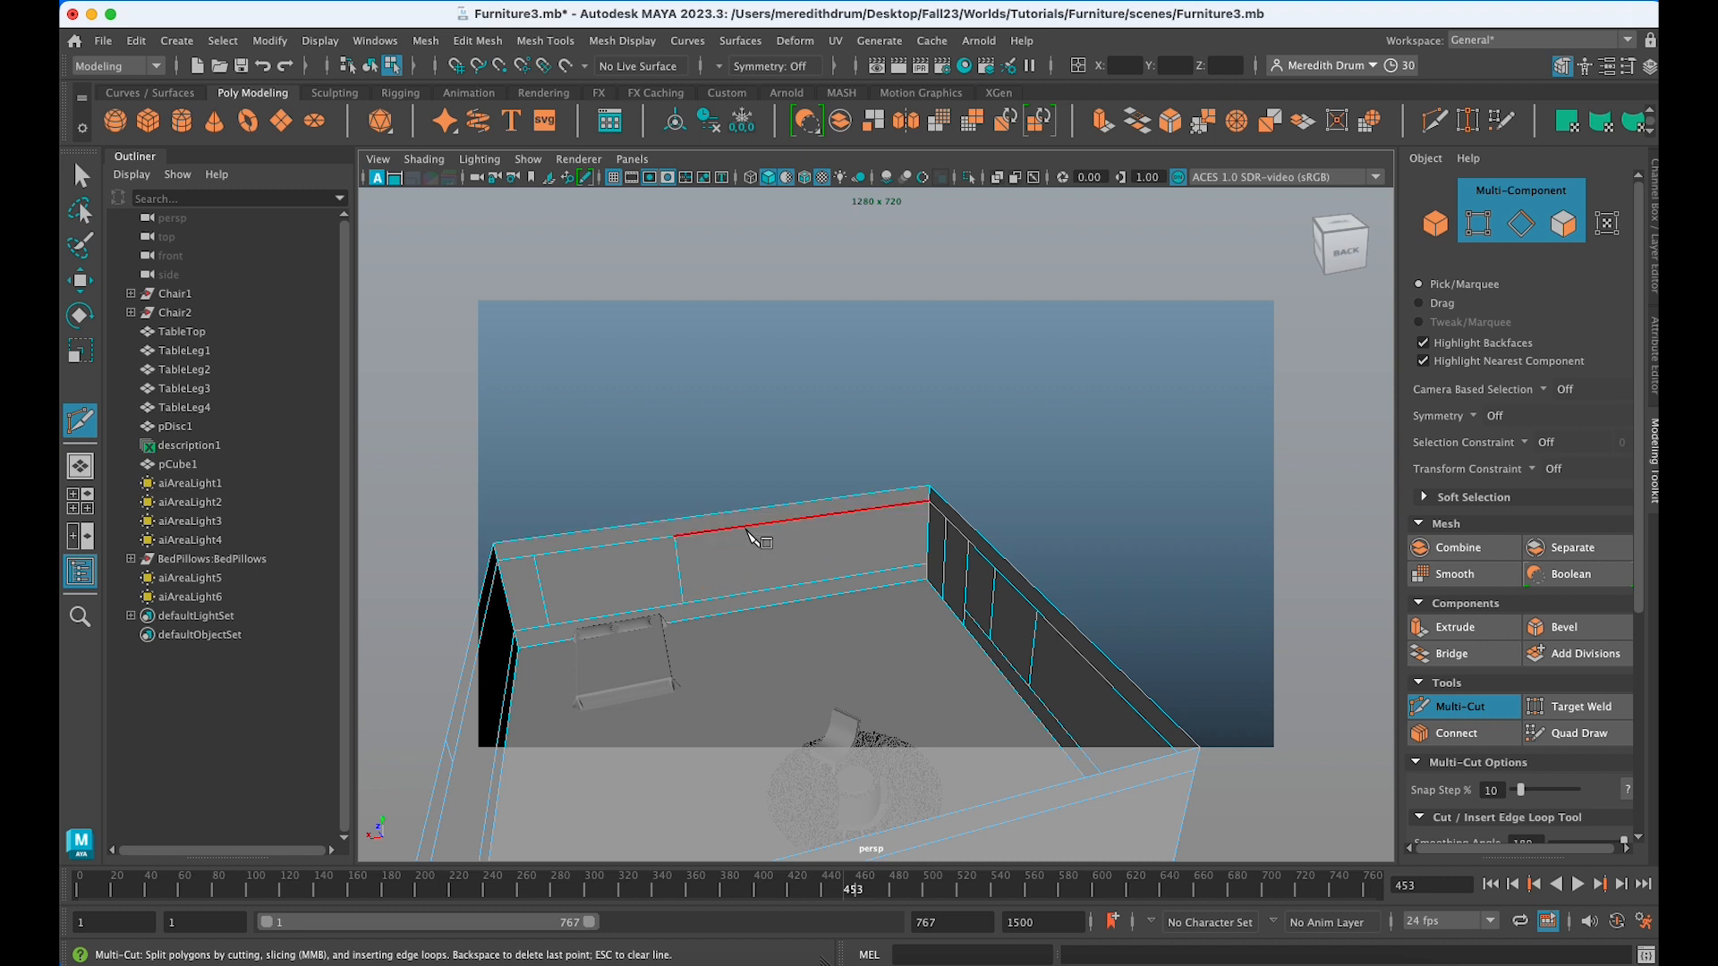
# Cut two more vertical edges farther along the bed wall to outline a second window toward the door wall.
pyautogui.click(761, 525)
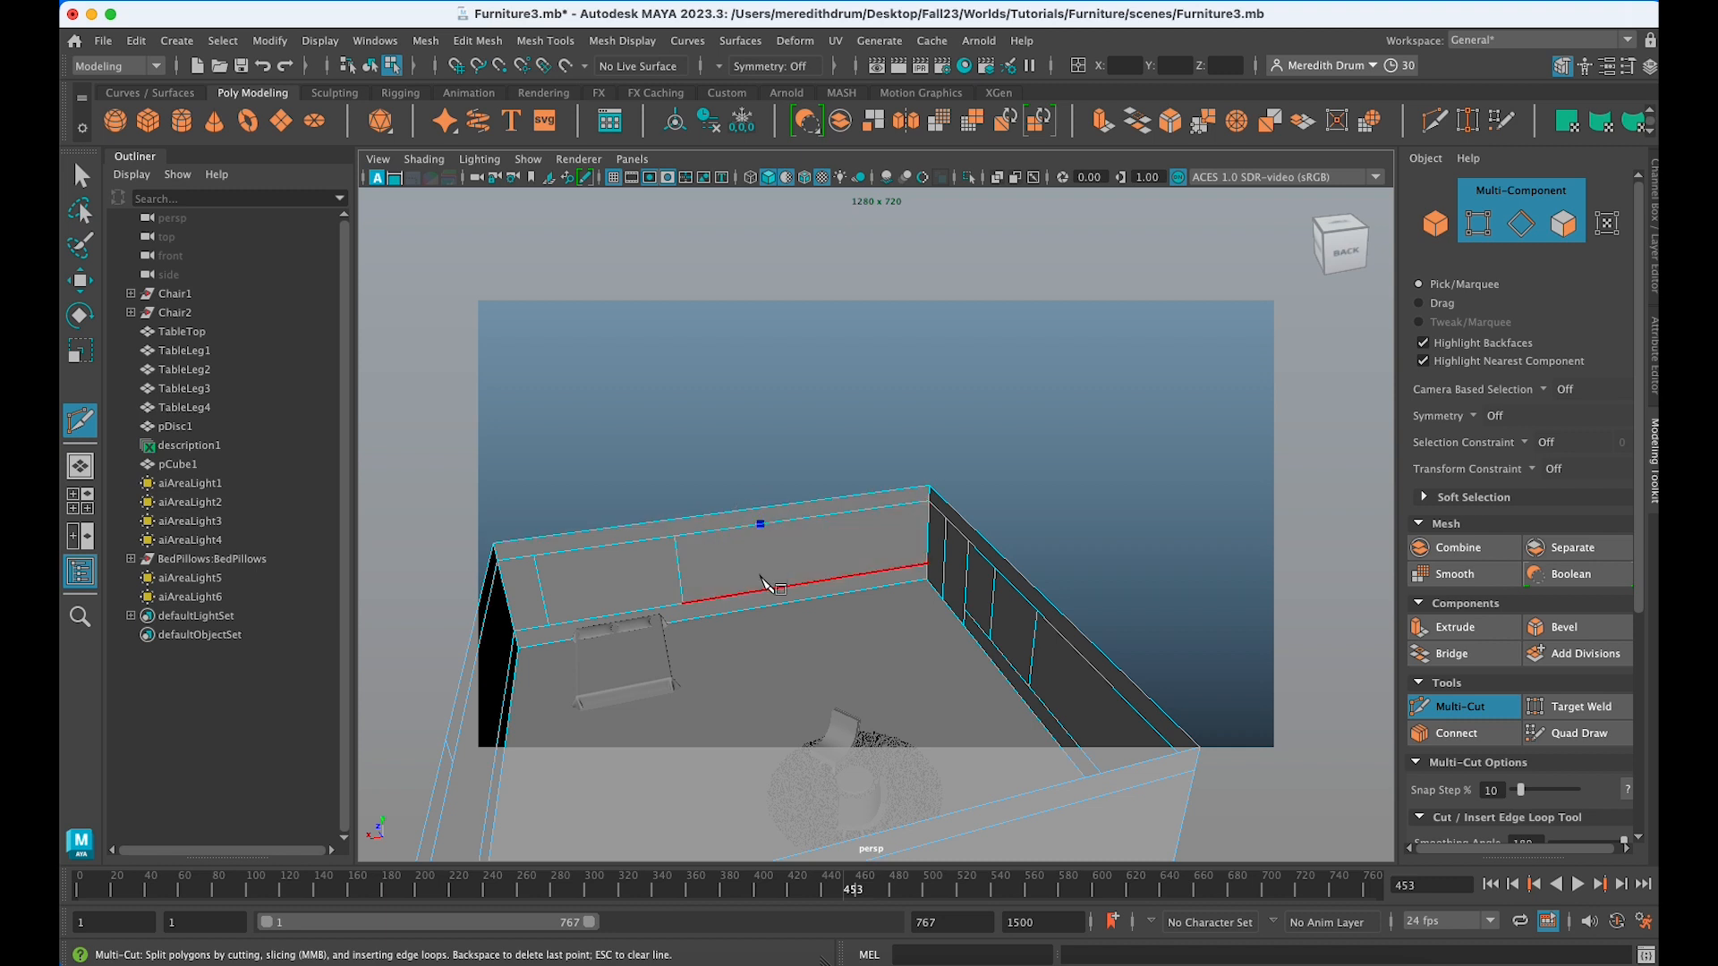
pyautogui.click(768, 592)
pyautogui.click(848, 512)
pyautogui.click(850, 577)
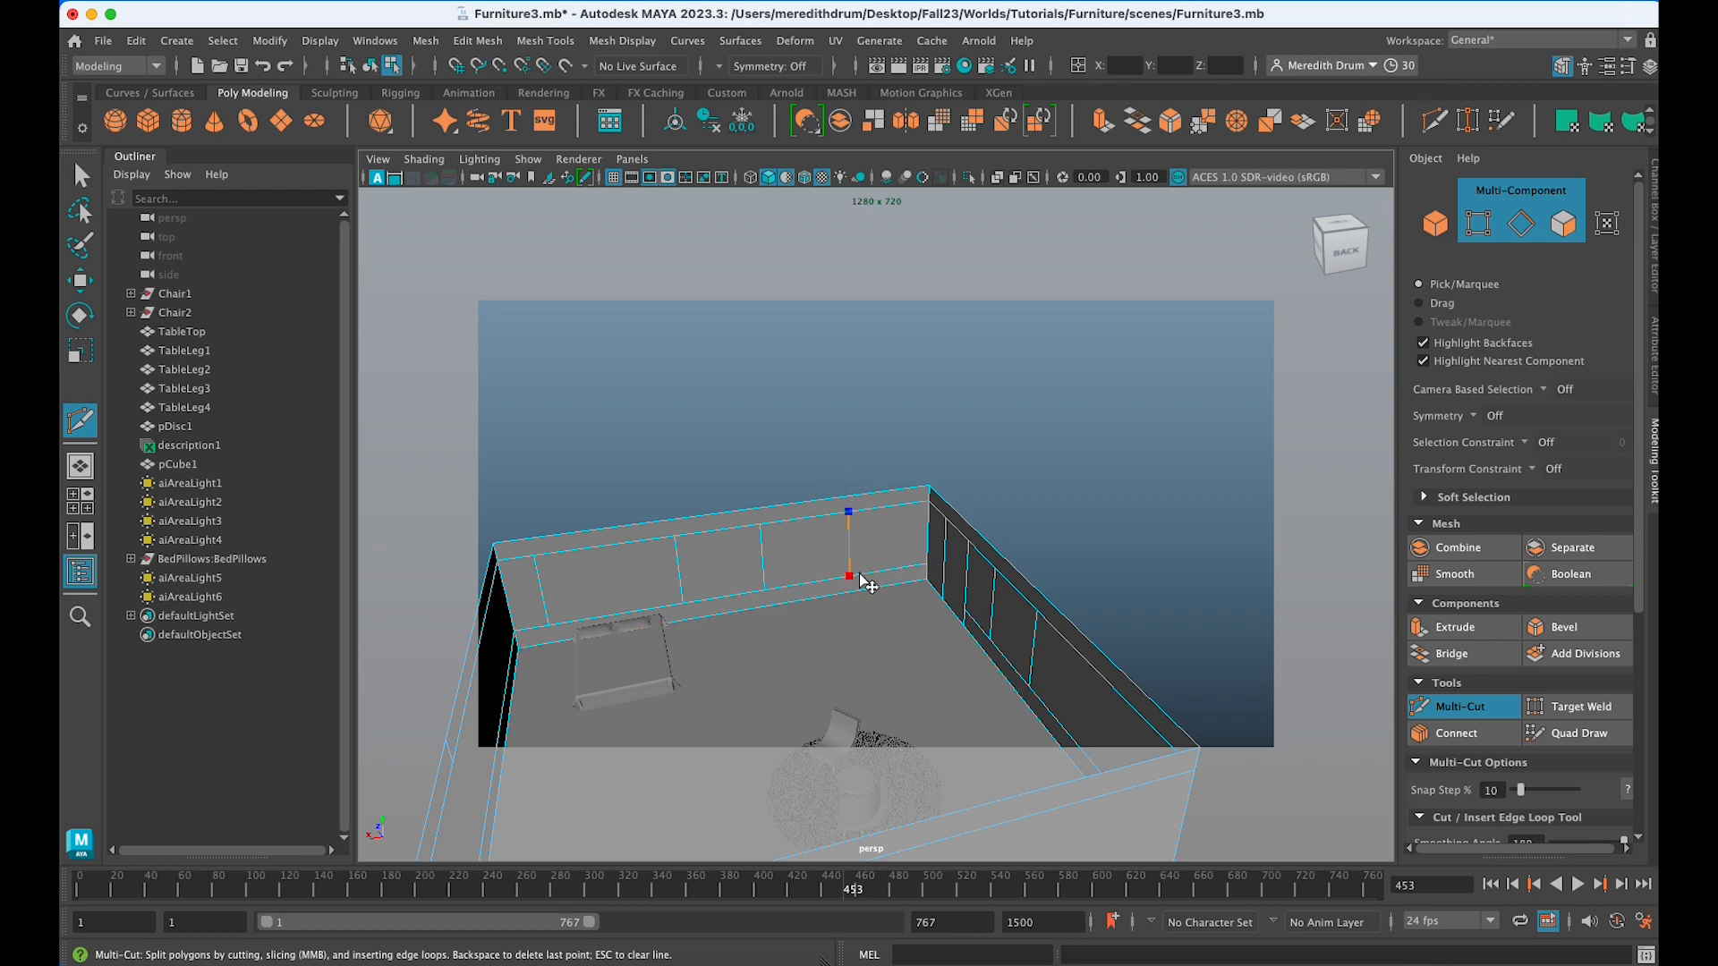
# Cut two vertical edges between the horizontal lines of the wall opposite the door to outline its first window, starting near the chair-side corner.
pyautogui.keyDown('alt'); pyautogui.moveTo(864, 583); pyautogui.dragTo(602, 594); pyautogui.keyUp('alt')
pyautogui.click(645, 523)
pyautogui.press('Escape')
pyautogui.scroll(-5, 853, 588)
pyautogui.scroll(5, 854, 586)
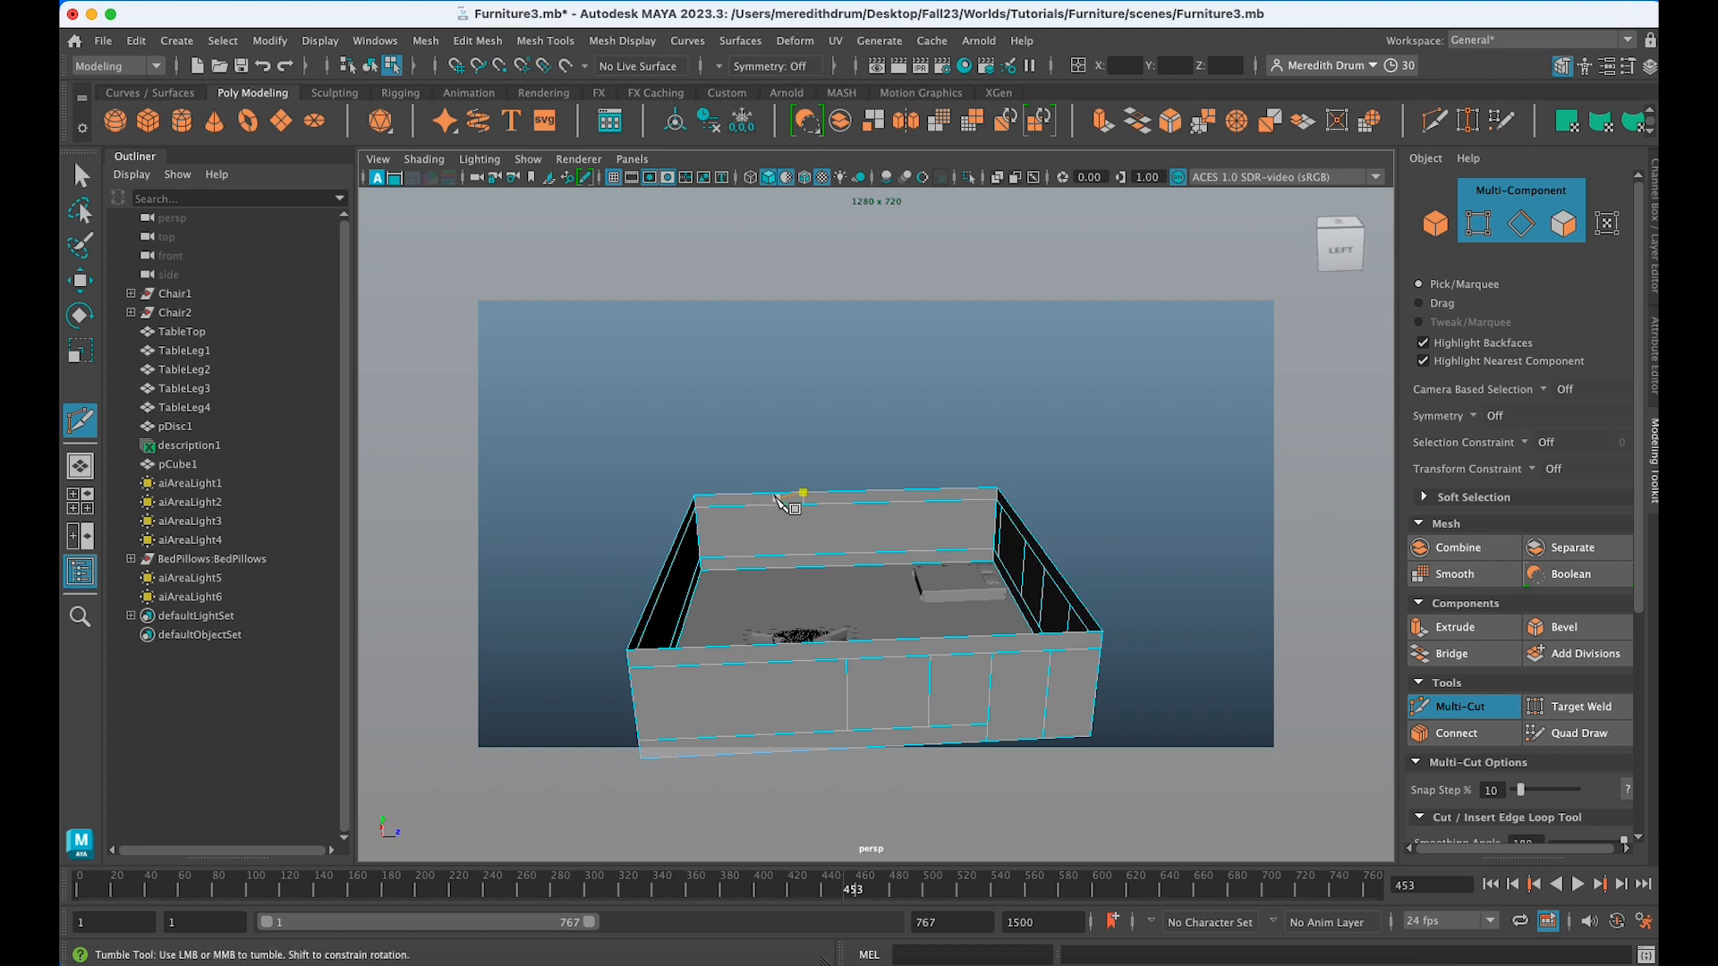
pyautogui.click(727, 506)
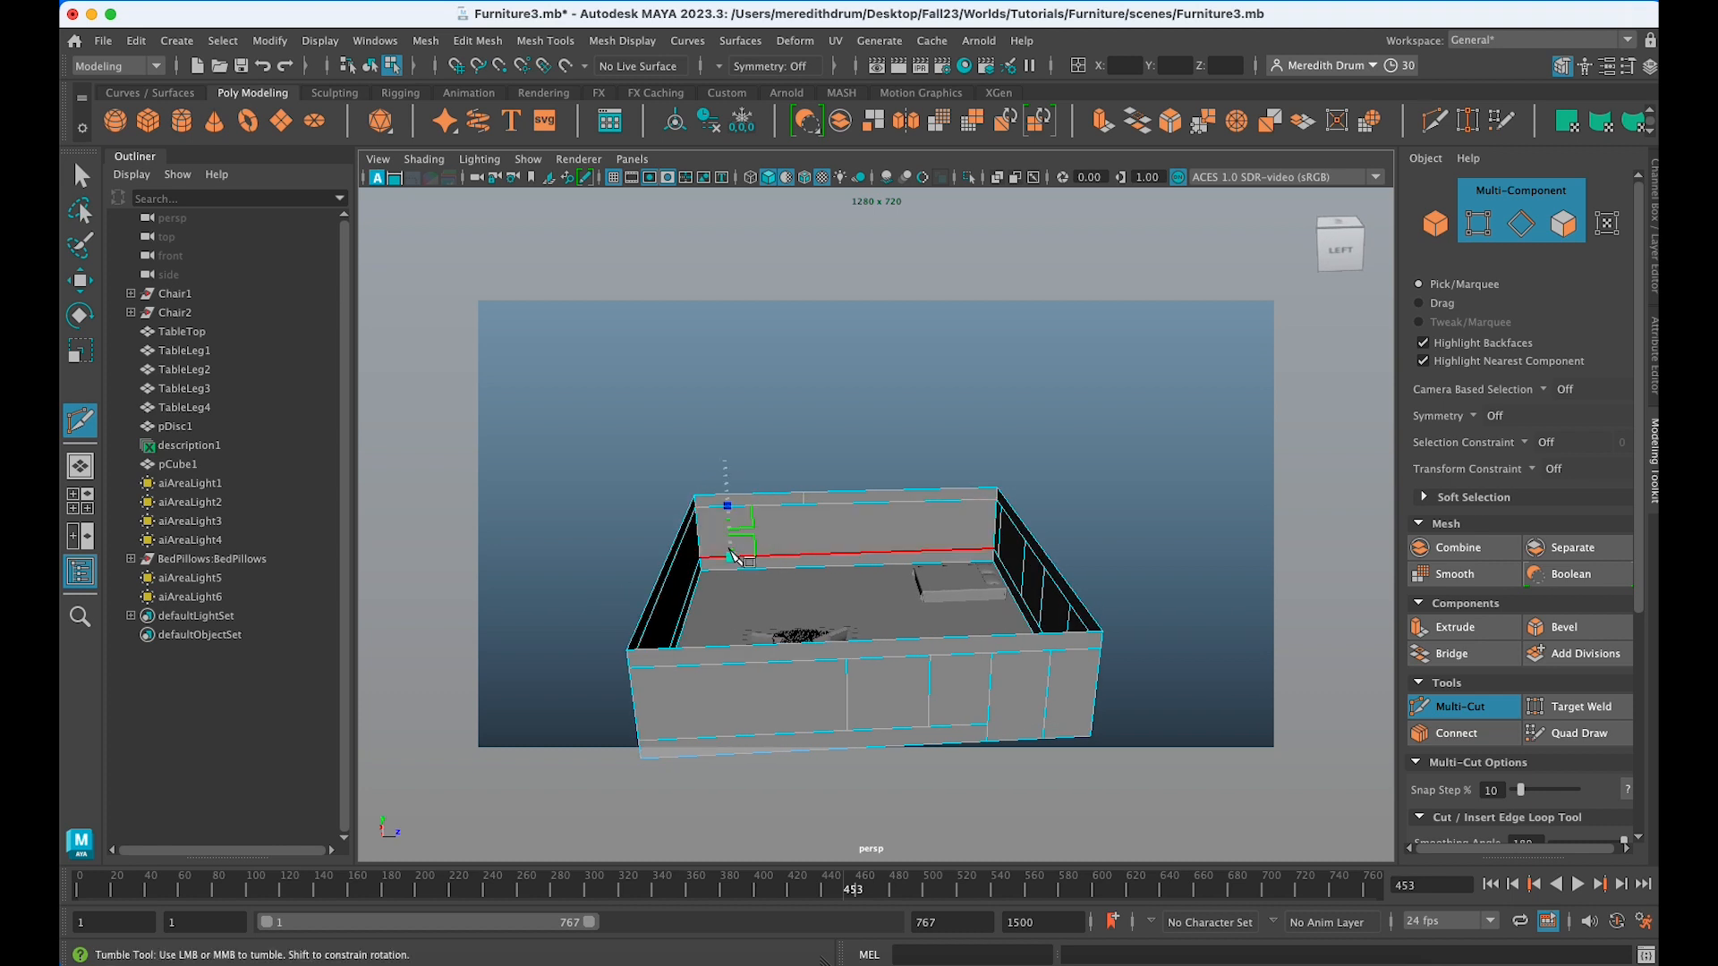
pyautogui.click(731, 558)
pyautogui.click(804, 505)
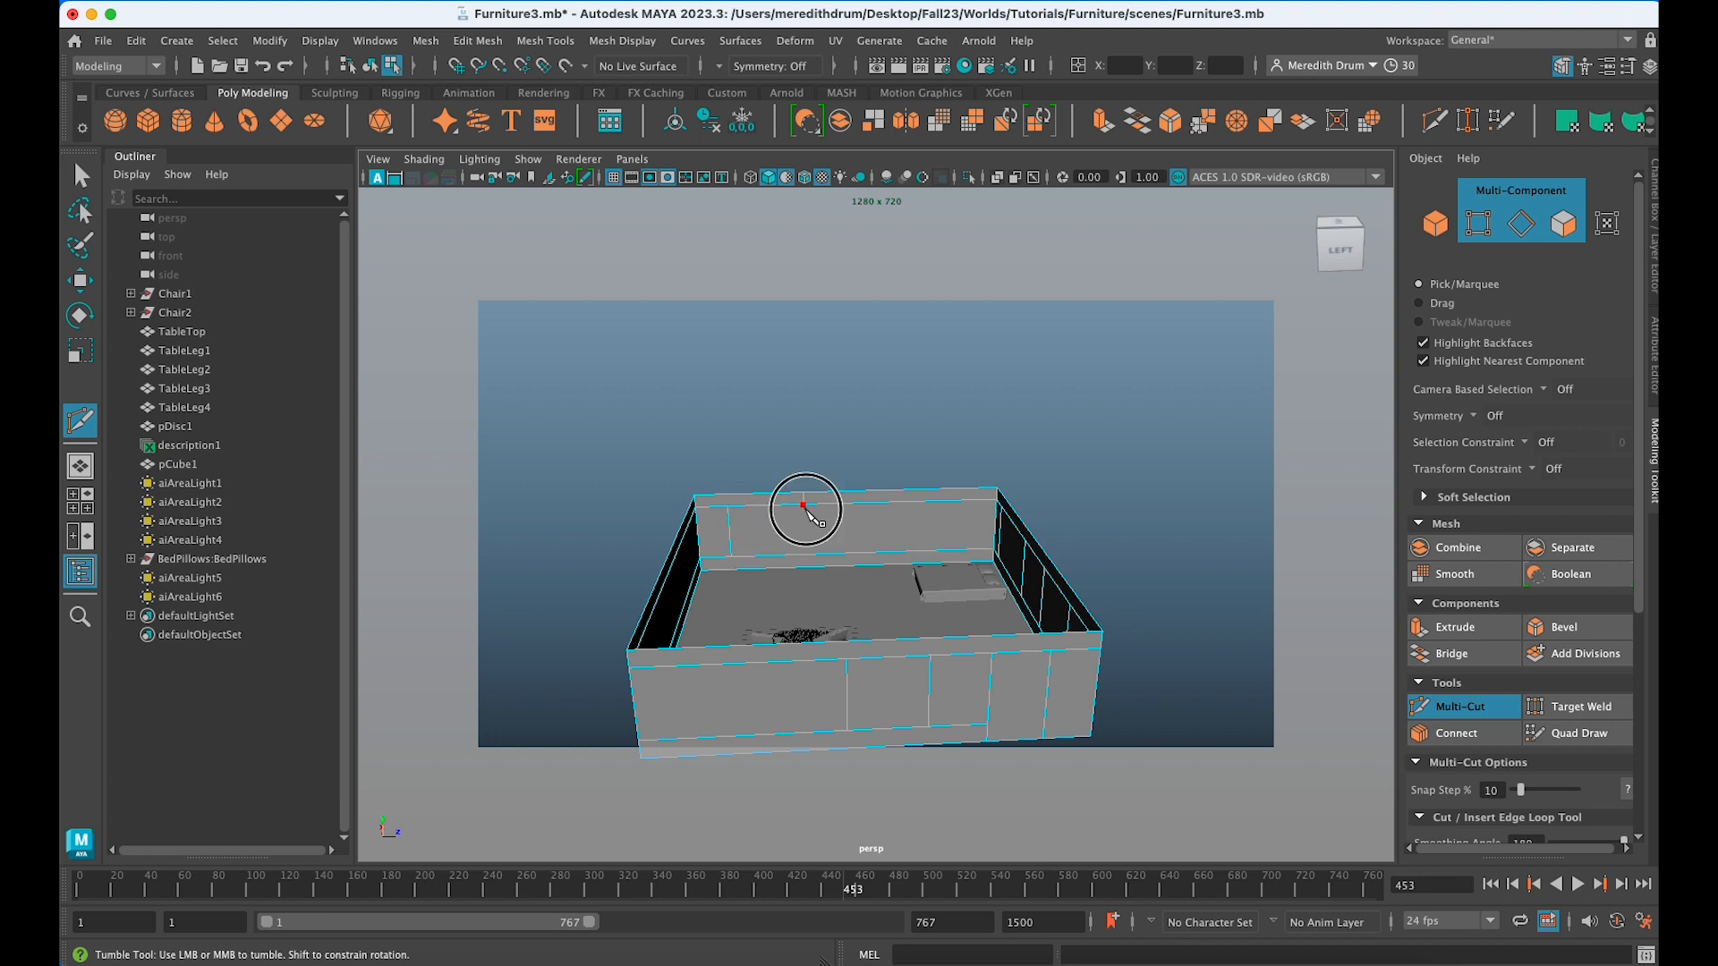
pyautogui.click(805, 556)
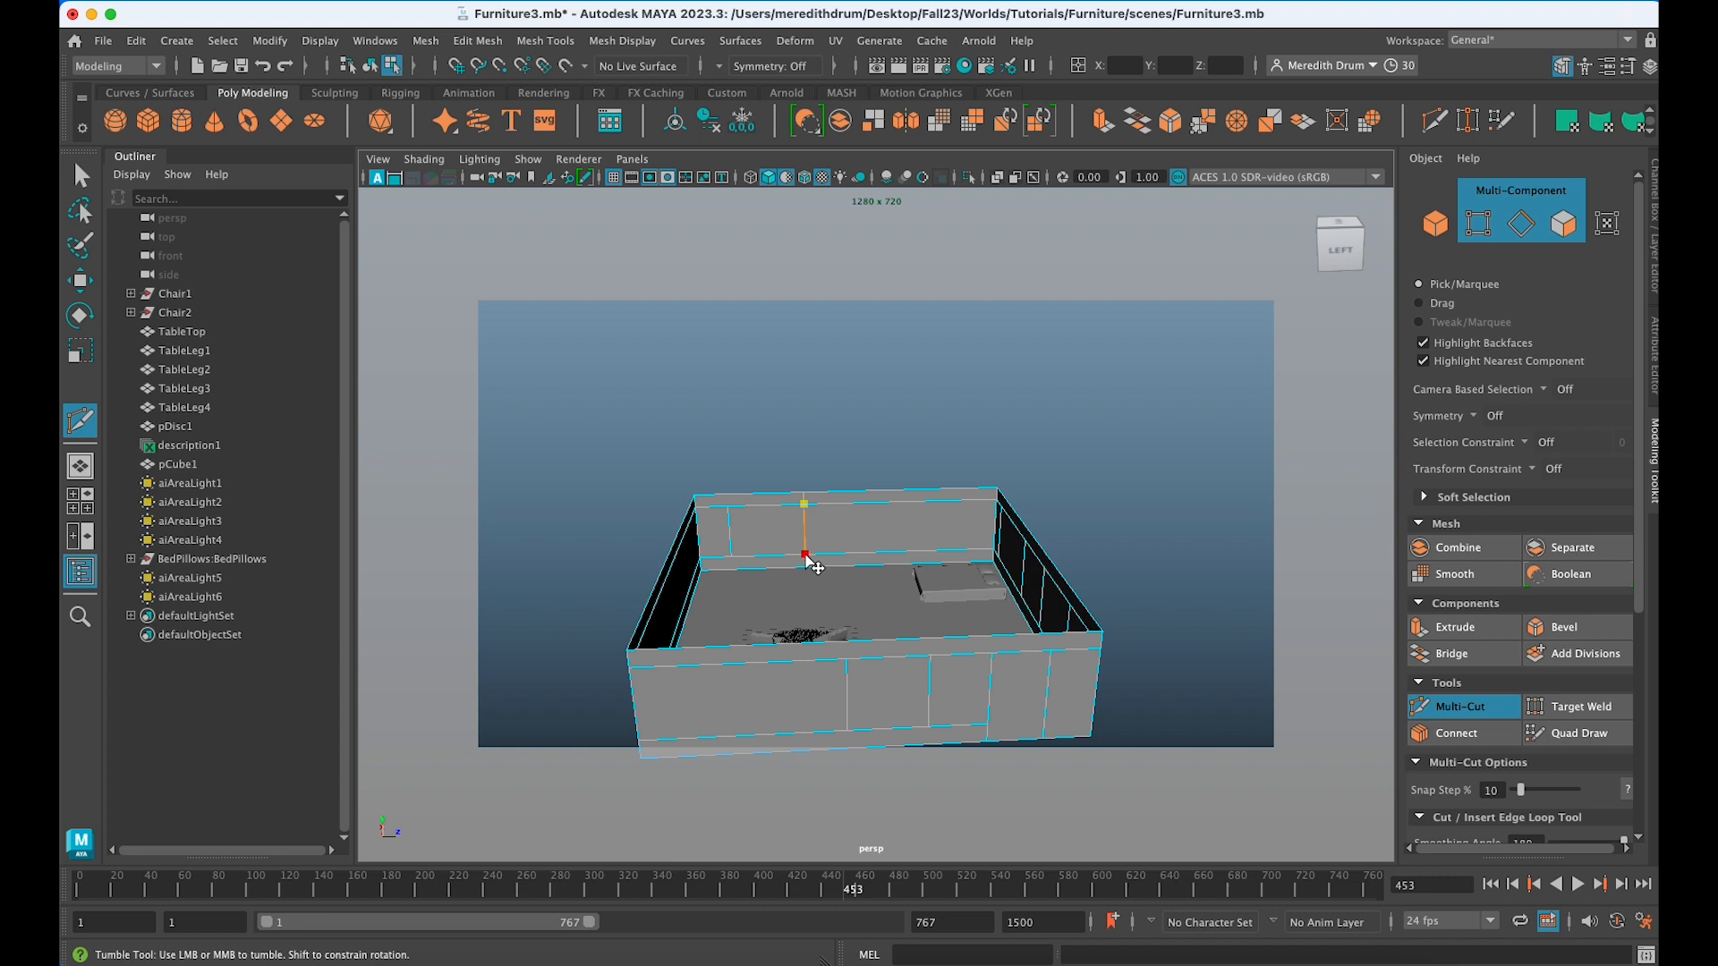
# Cut another pair of vertical edges on the wall opposite the door to outline a second window nearer the bed.
pyautogui.click(880, 503)
pyautogui.click(882, 552)
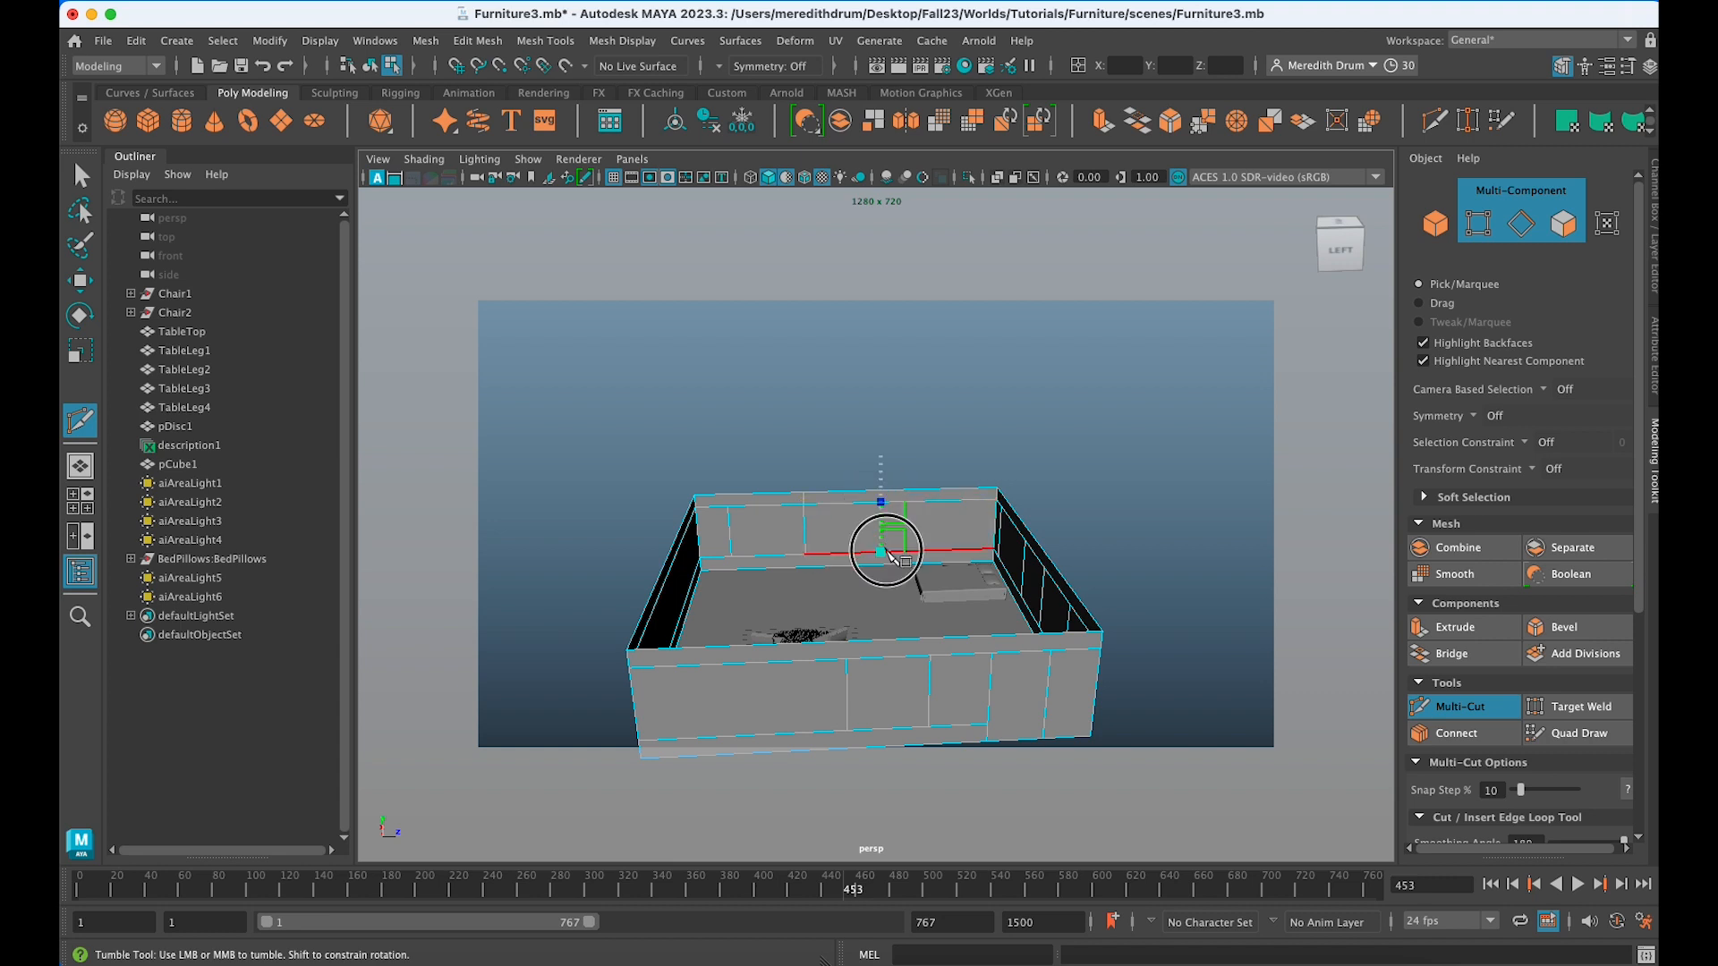
pyautogui.click(950, 499)
pyautogui.click(951, 551)
# Cut two vertical edges between the horizontal lines of the wall by the chairs to outline its first window, nearest the door wall.
pyautogui.keyDown('alt'); pyautogui.moveTo(962, 555); pyautogui.dragTo(792, 519); pyautogui.keyUp('alt')
pyautogui.click(806, 507)
pyautogui.click(810, 557)
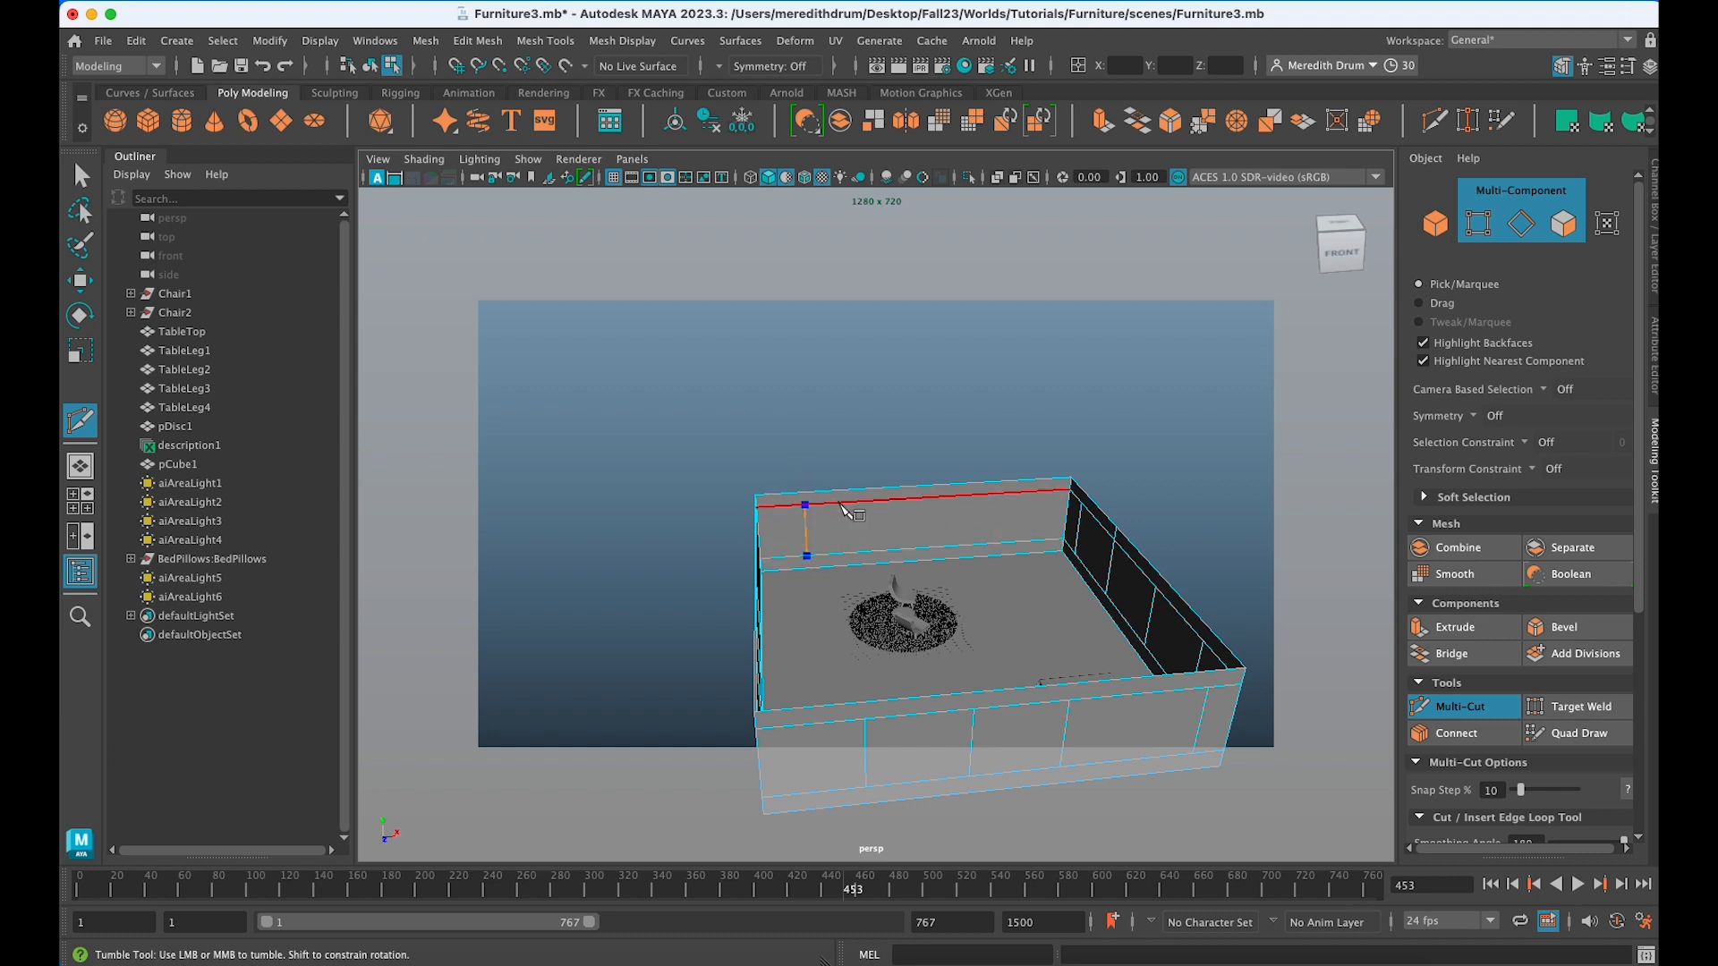
pyautogui.click(873, 502)
pyautogui.click(874, 552)
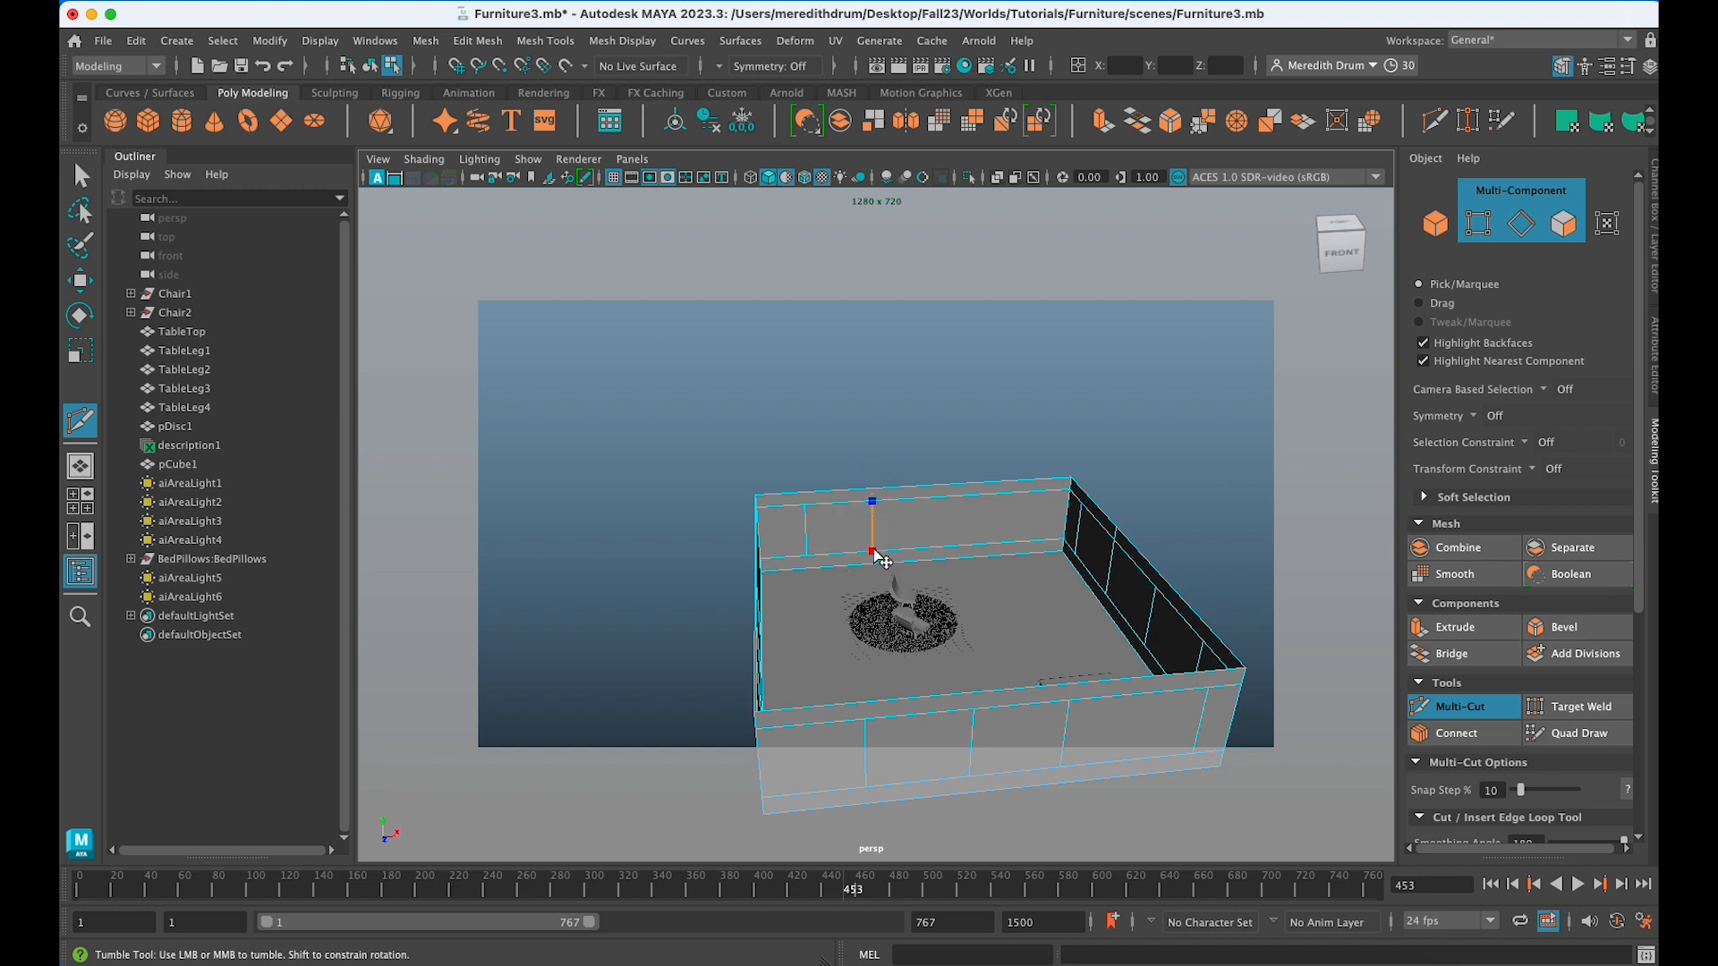
pyautogui.press('Return')
# Cut two more vertical edges on the wall by the chairs to outline its second window, and leave the Multi-Cut tool.
pyautogui.click(946, 496)
pyautogui.click(945, 548)
pyautogui.press('Return')
pyautogui.click(1022, 491)
pyautogui.click(1017, 542)
pyautogui.press('q')
# Enable edge selection and examine how the window cuts on opposite walls line up in the front and side views.
pyautogui.press('space')
pyautogui.press('space')
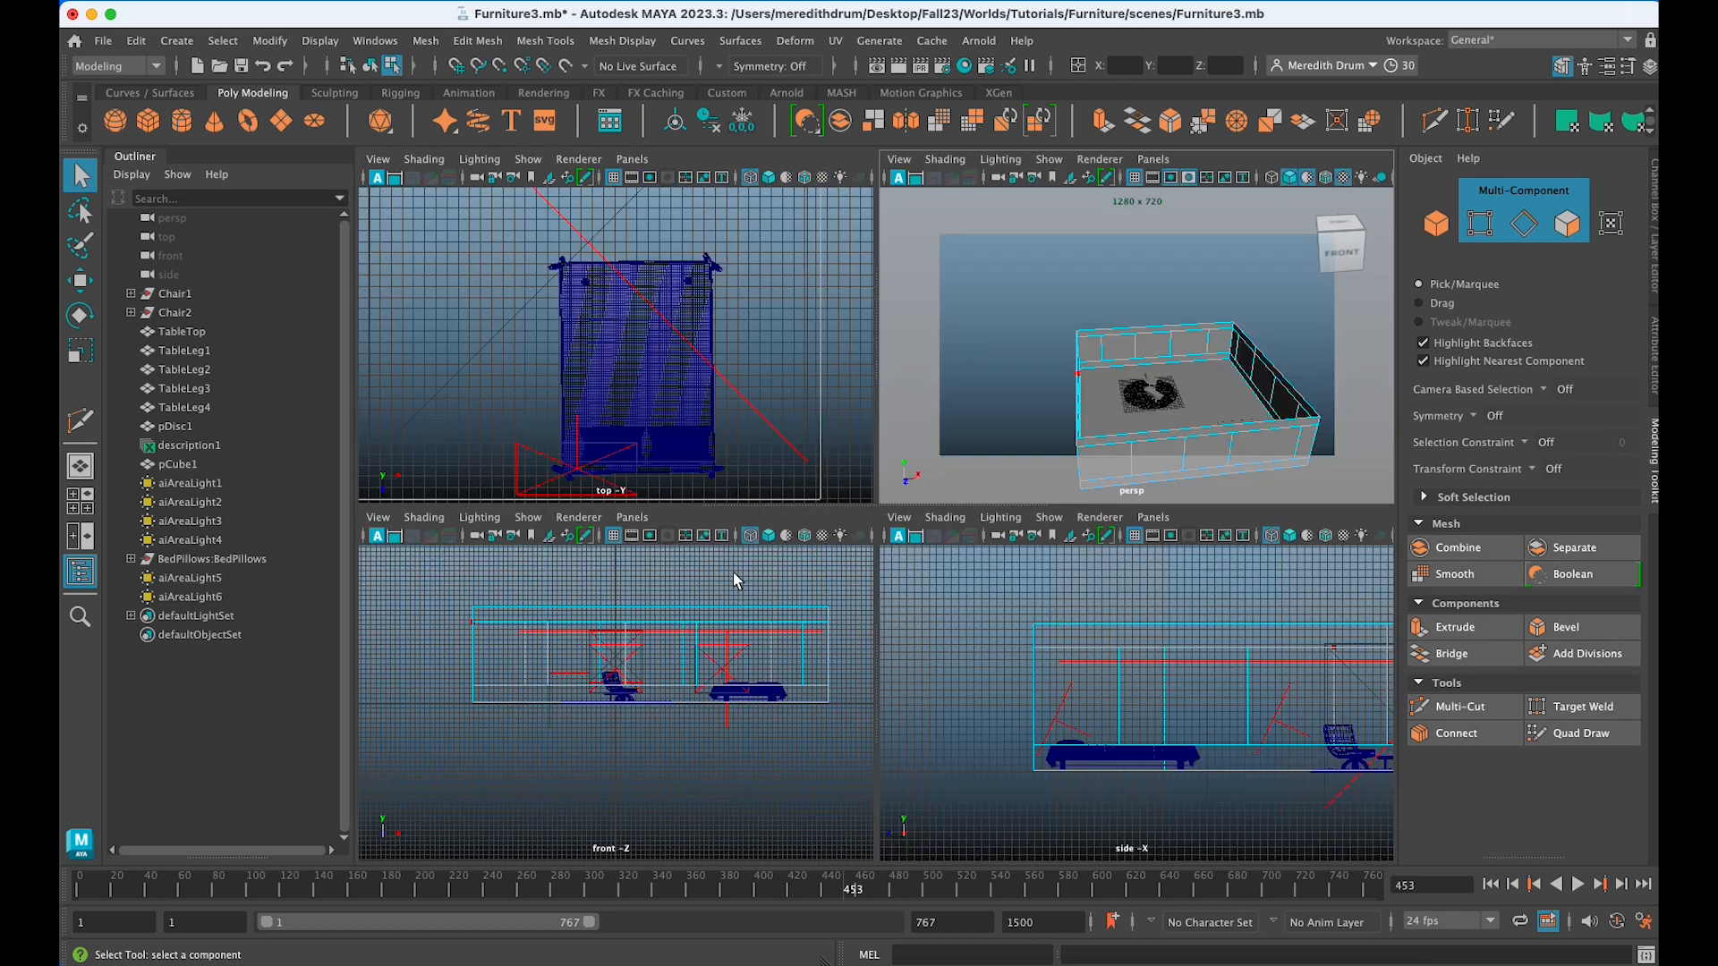
pyautogui.press('space')
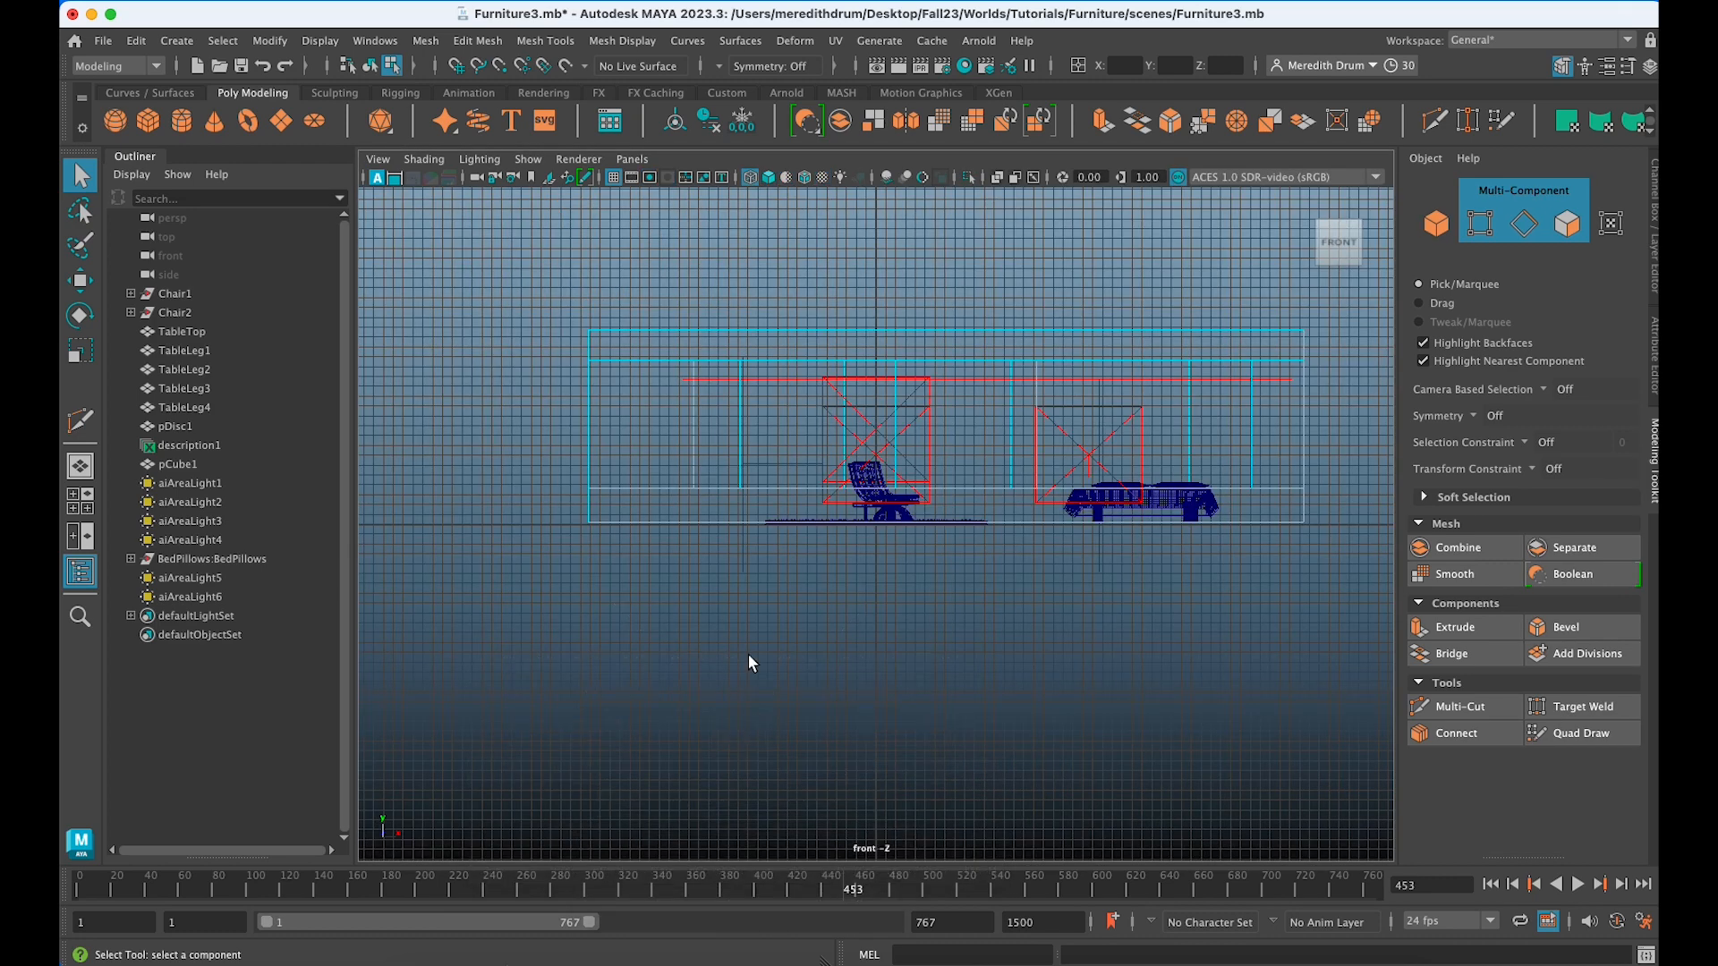
pyautogui.moveTo(697, 423); pyautogui.dragTo(695, 368, button='right')
pyautogui.click(694, 464)
pyautogui.press('space')
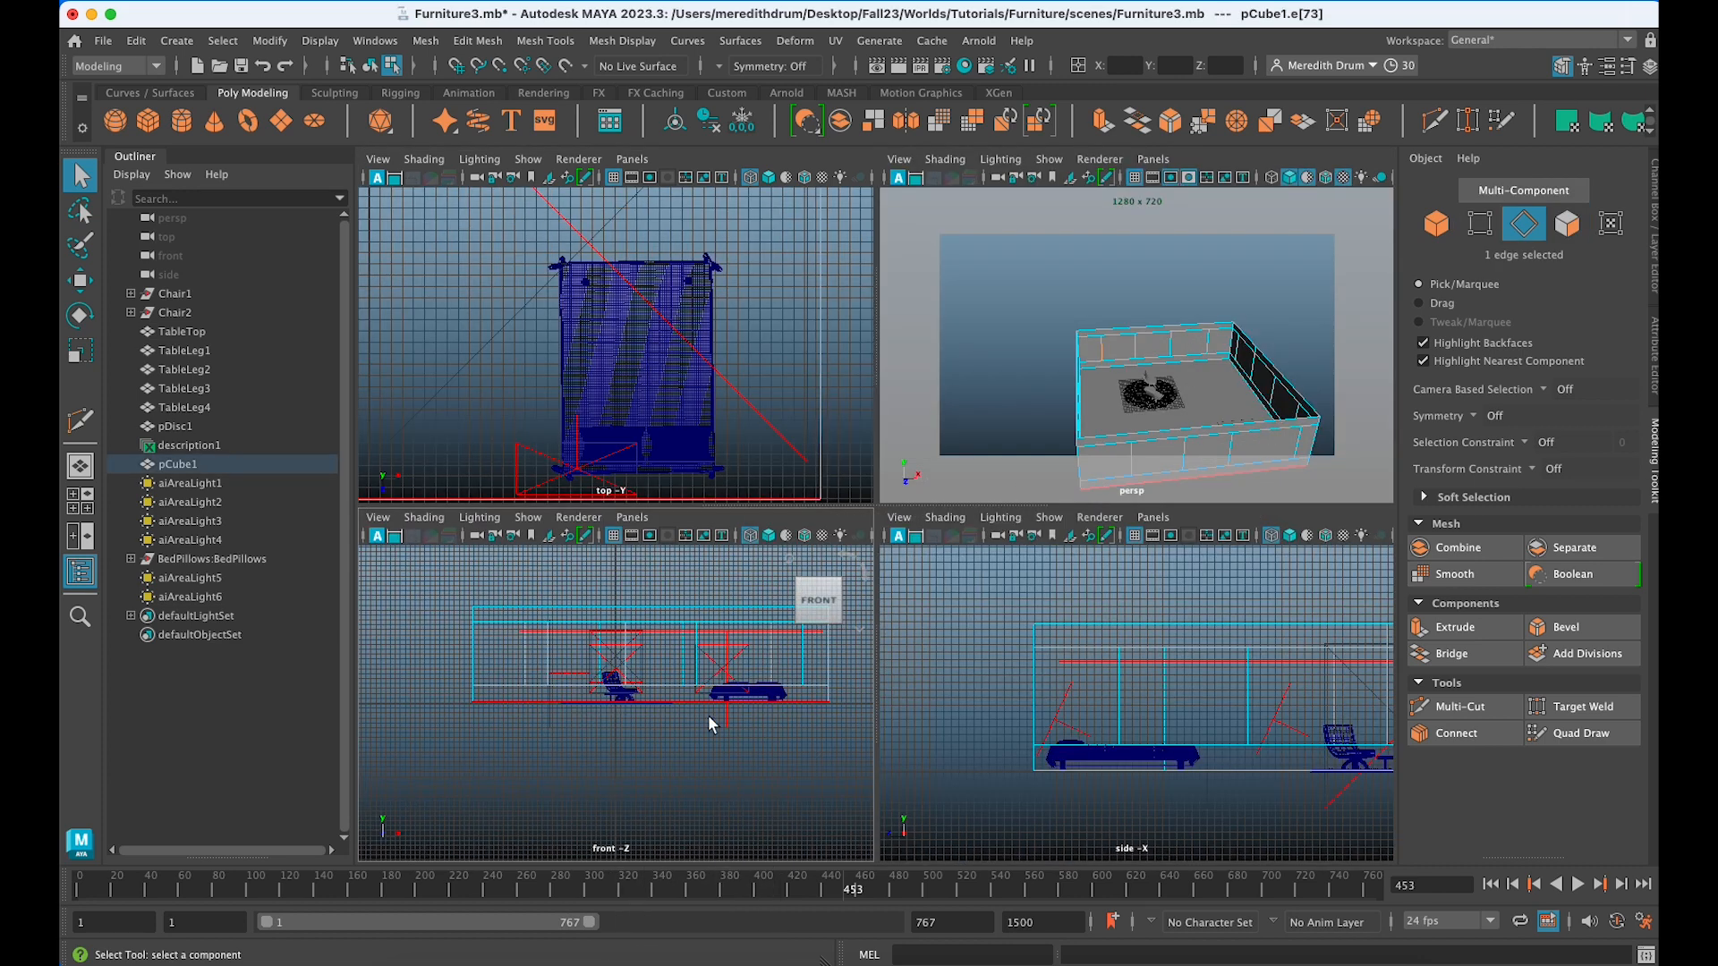
pyautogui.click(1134, 481)
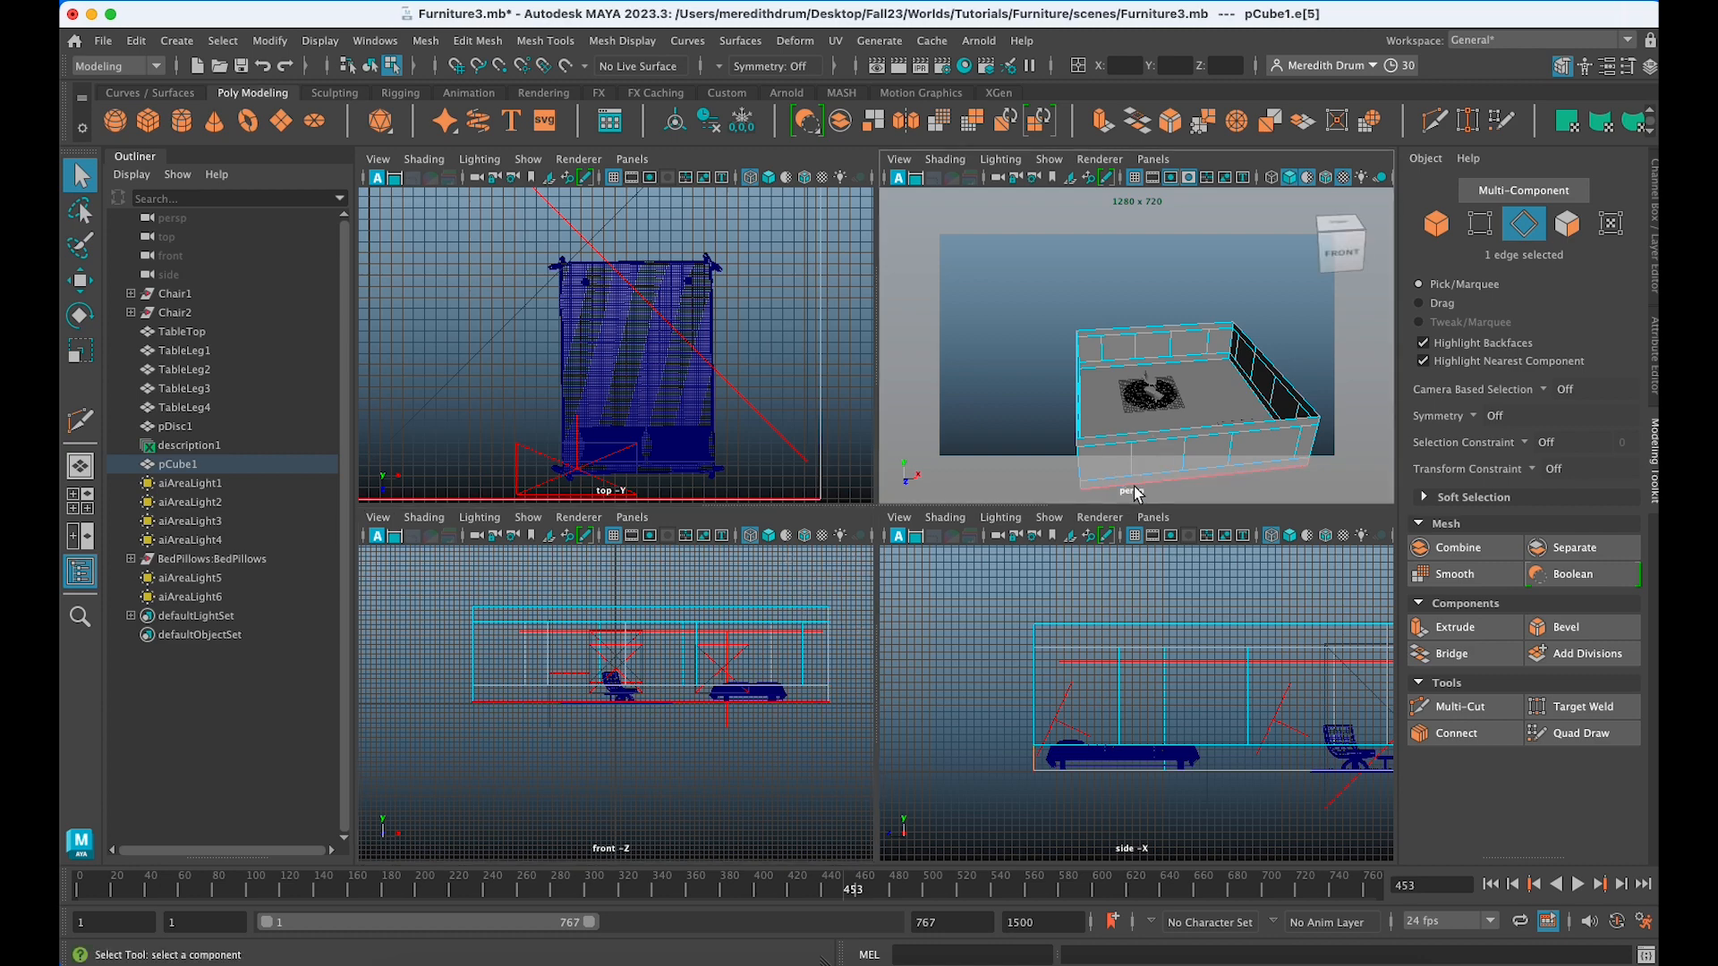
pyautogui.scroll(2, 668, 771)
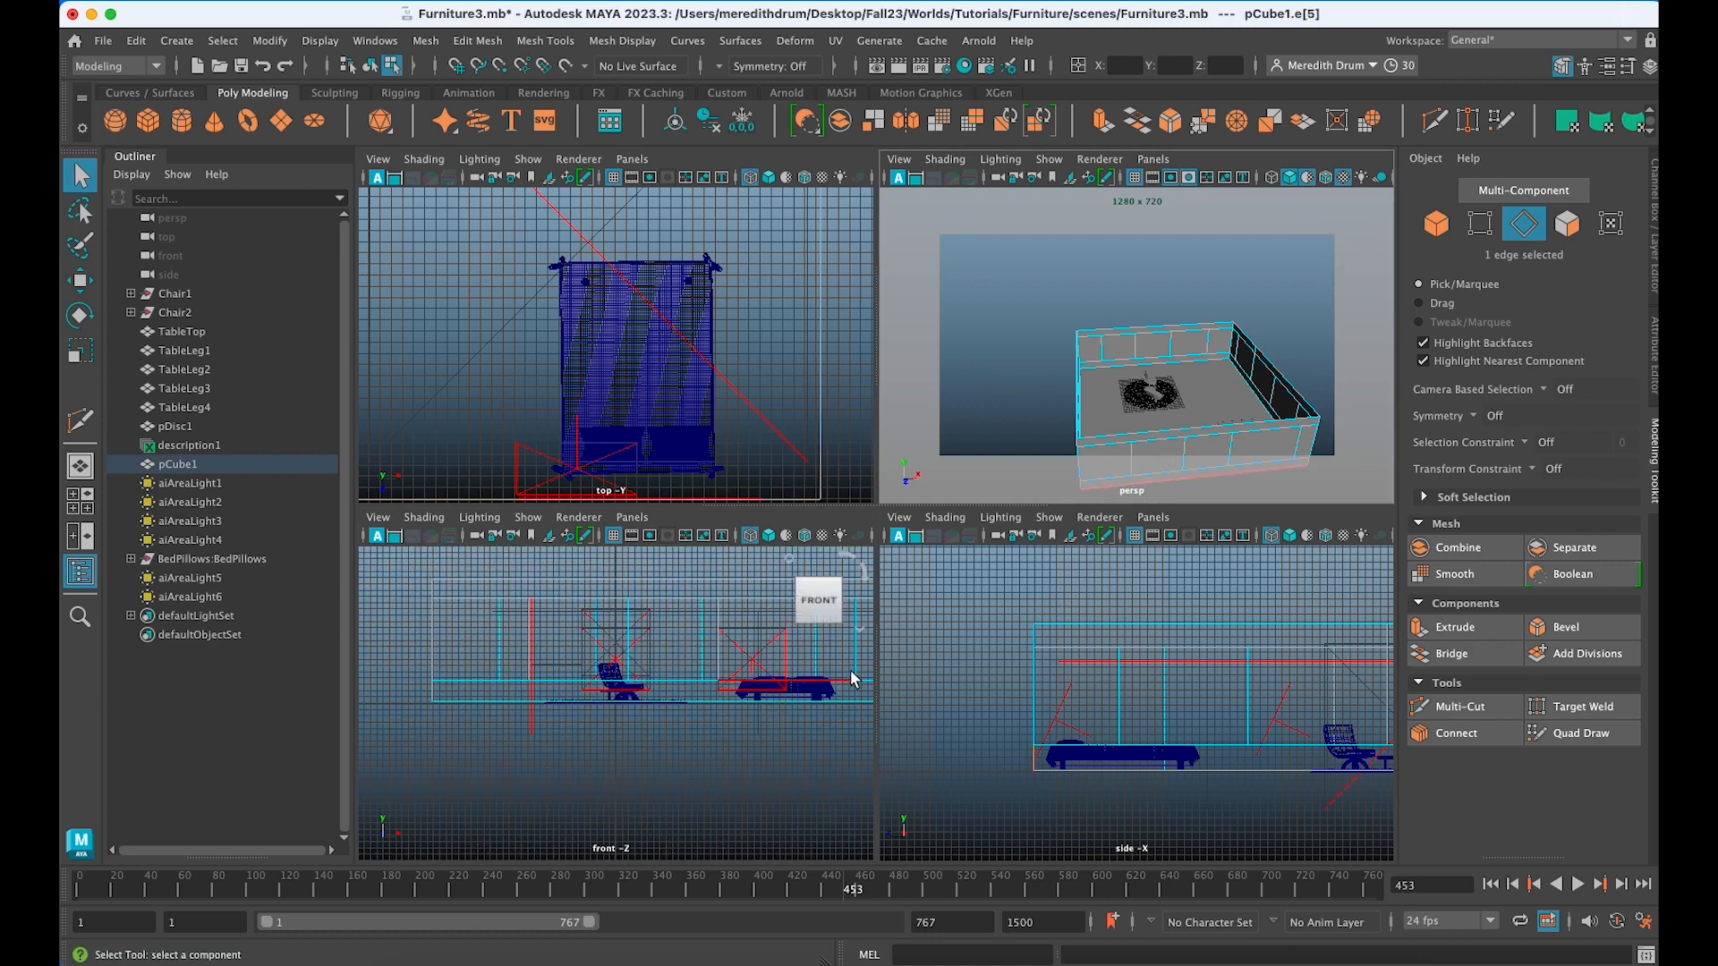
pyautogui.press('space')
pyautogui.scroll(-5, 1117, 739)
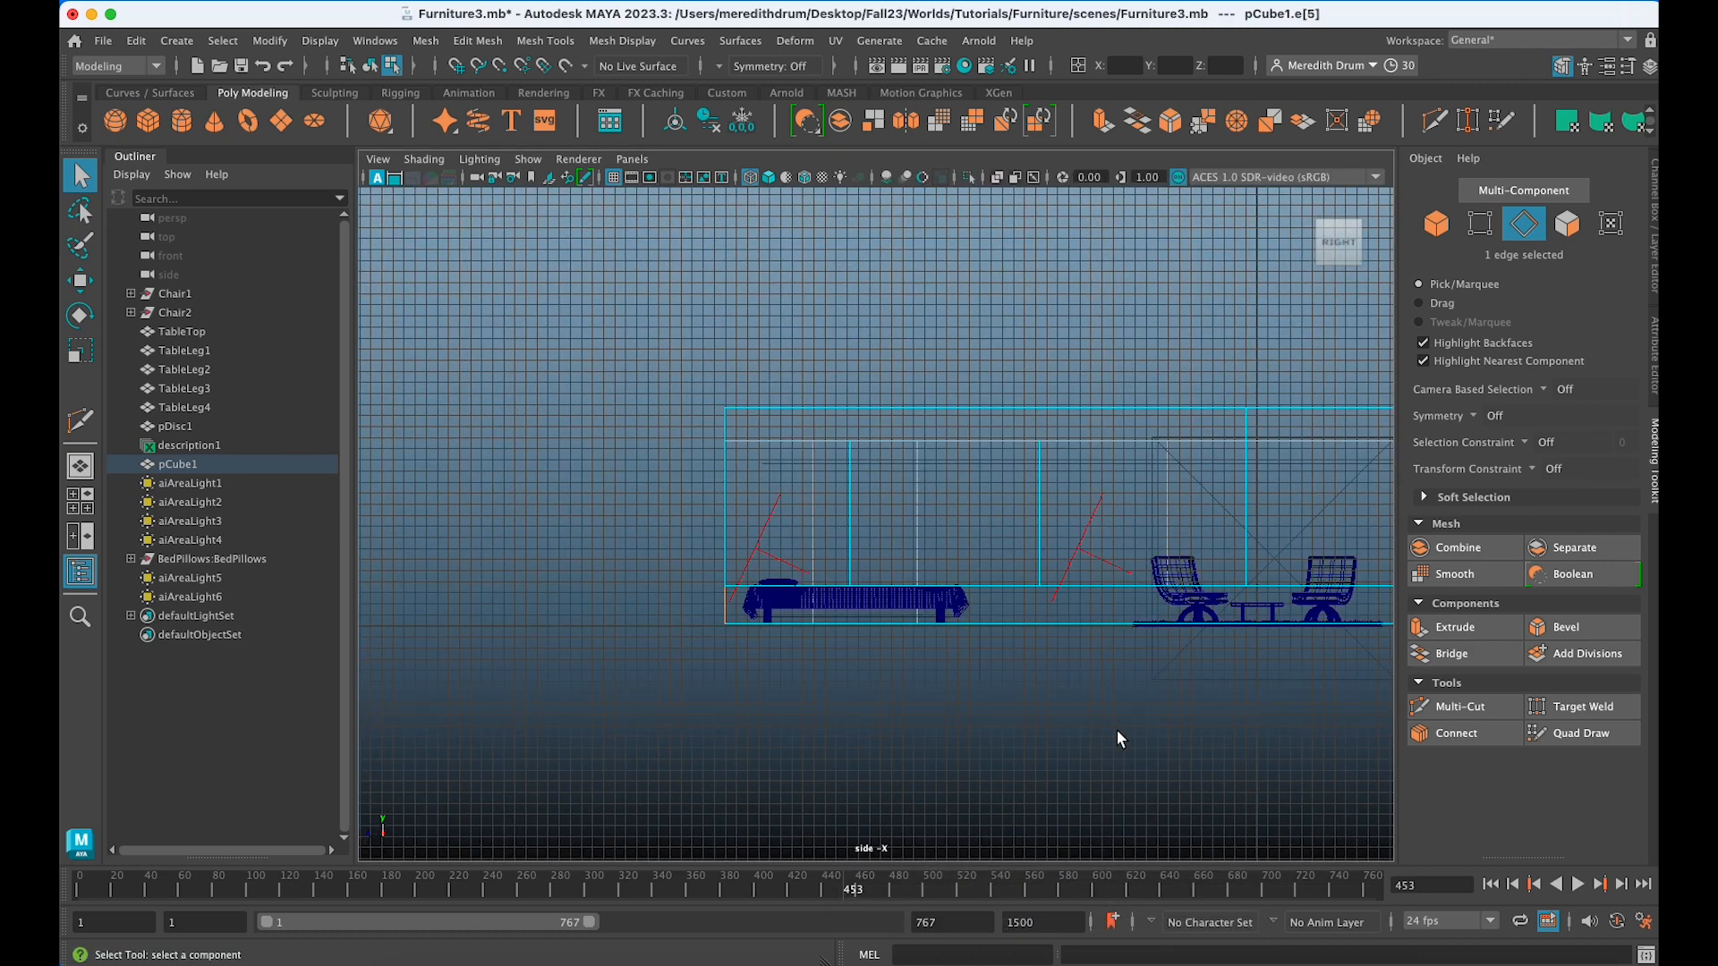
pyautogui.scroll(3, 1116, 739)
pyautogui.press('space')
pyautogui.press('space')
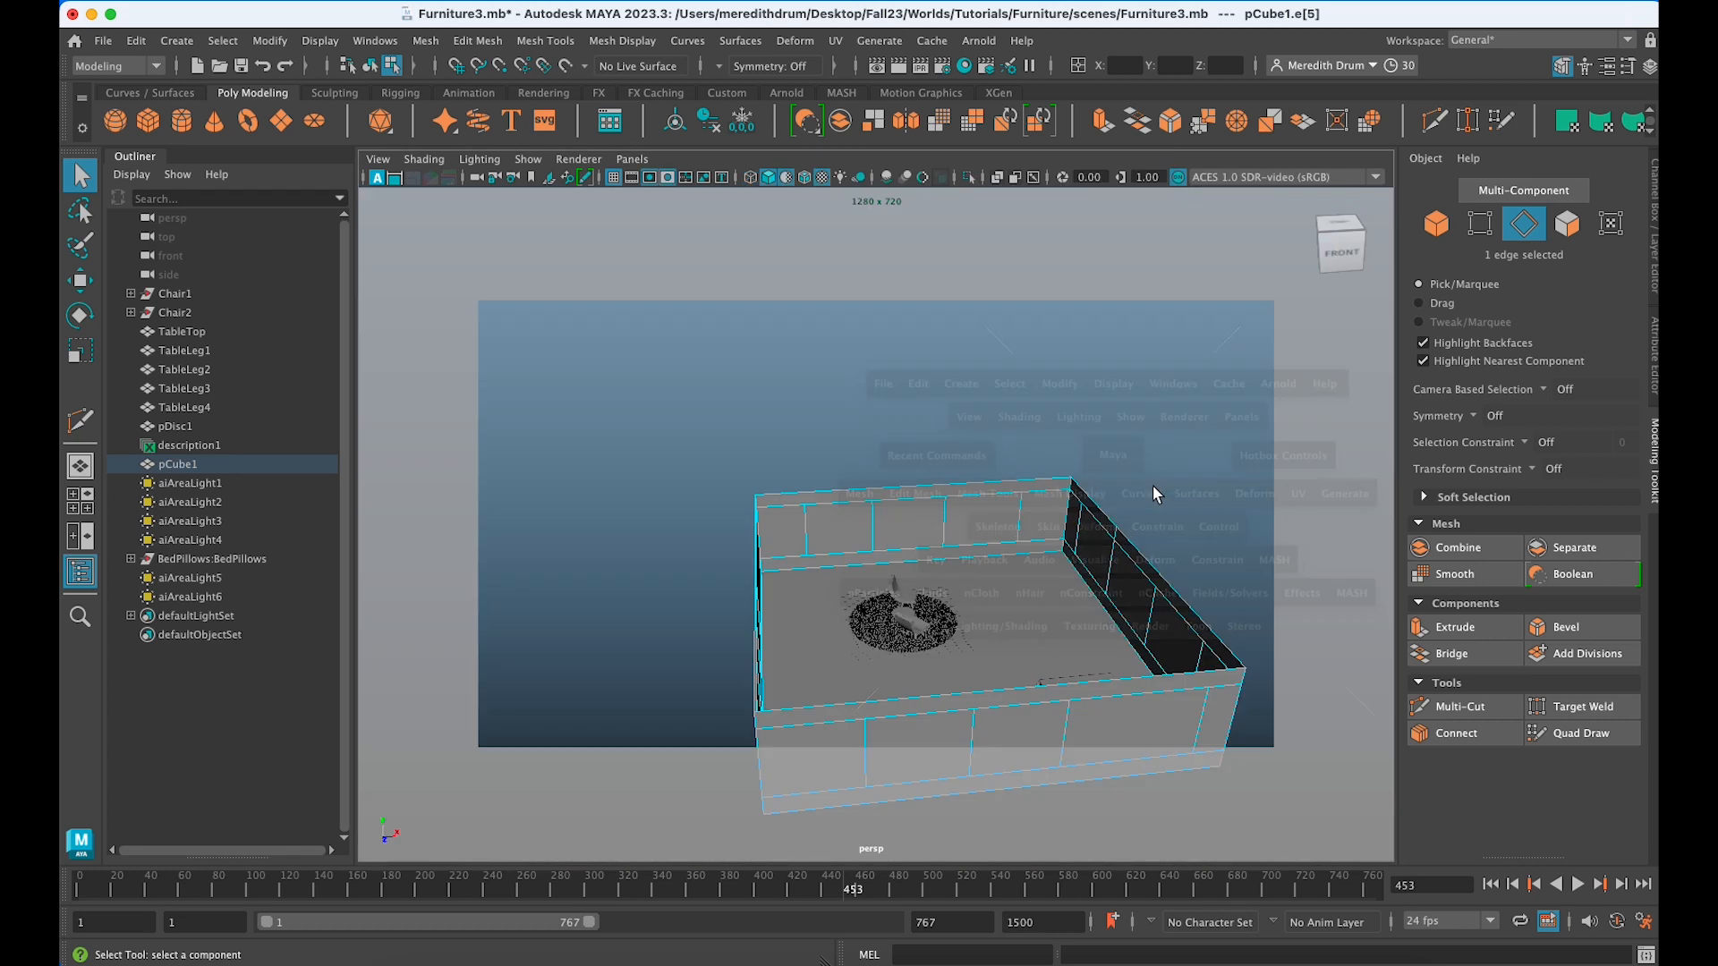
# Move the outer vertical edge of the bed wall's second window along X to -18.52 to widen the window.
pyautogui.click(877, 557)
pyautogui.press('space')
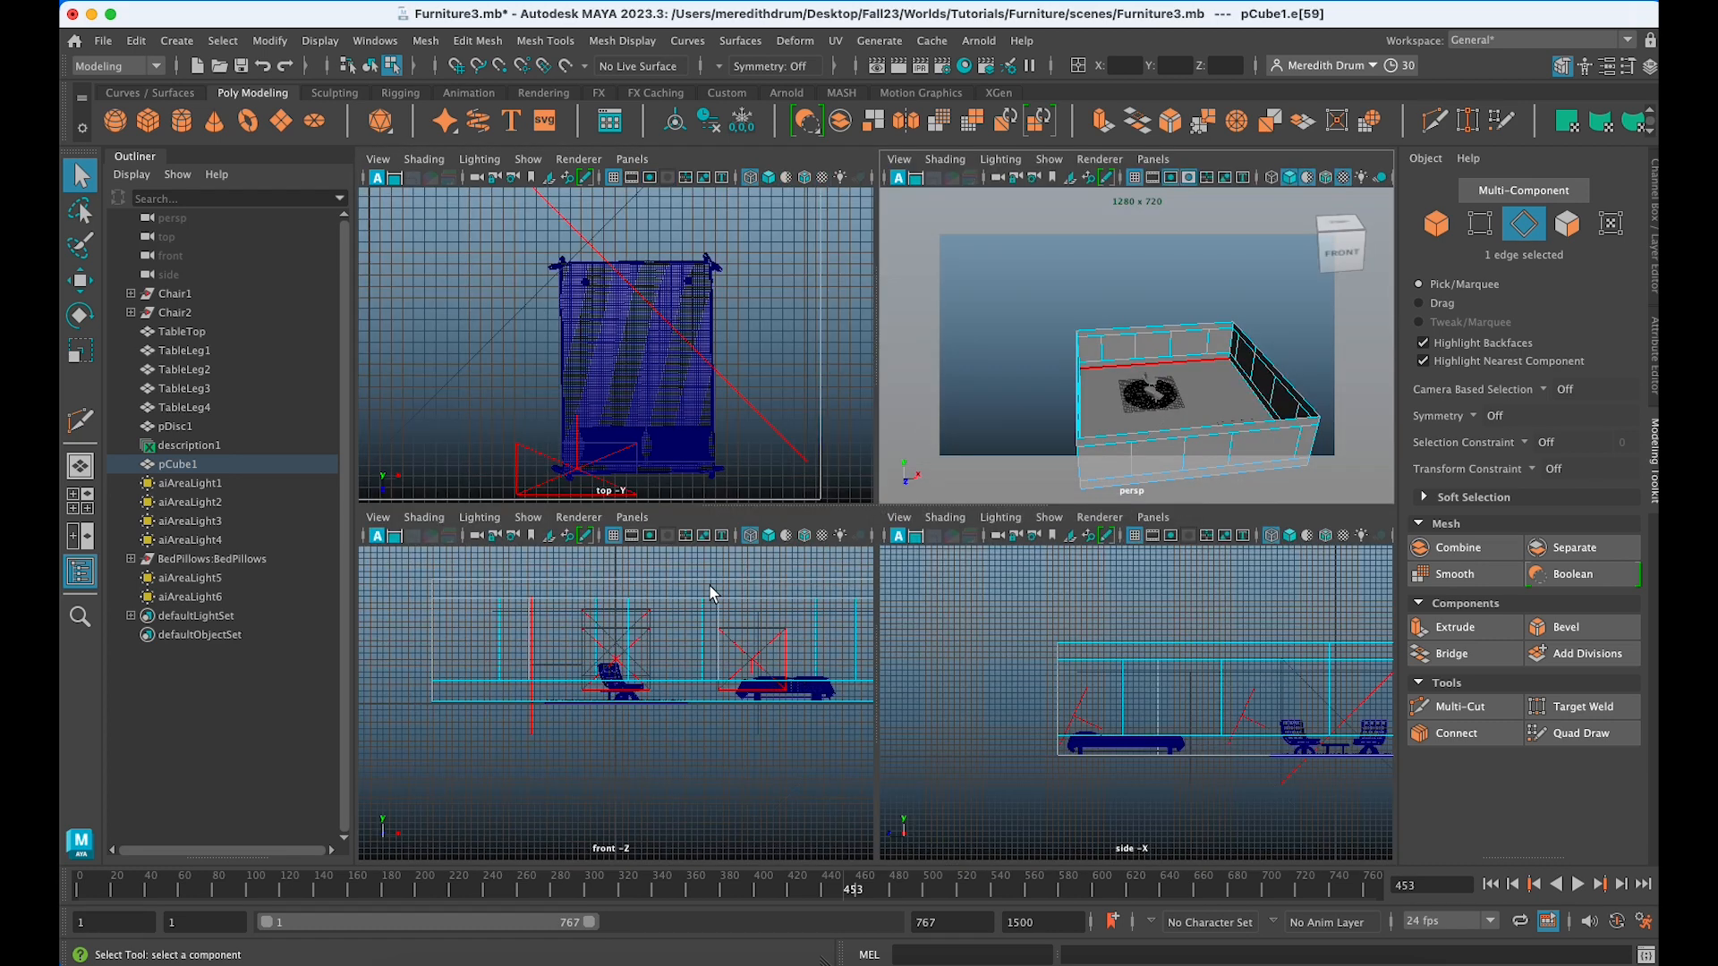
pyautogui.press('w')
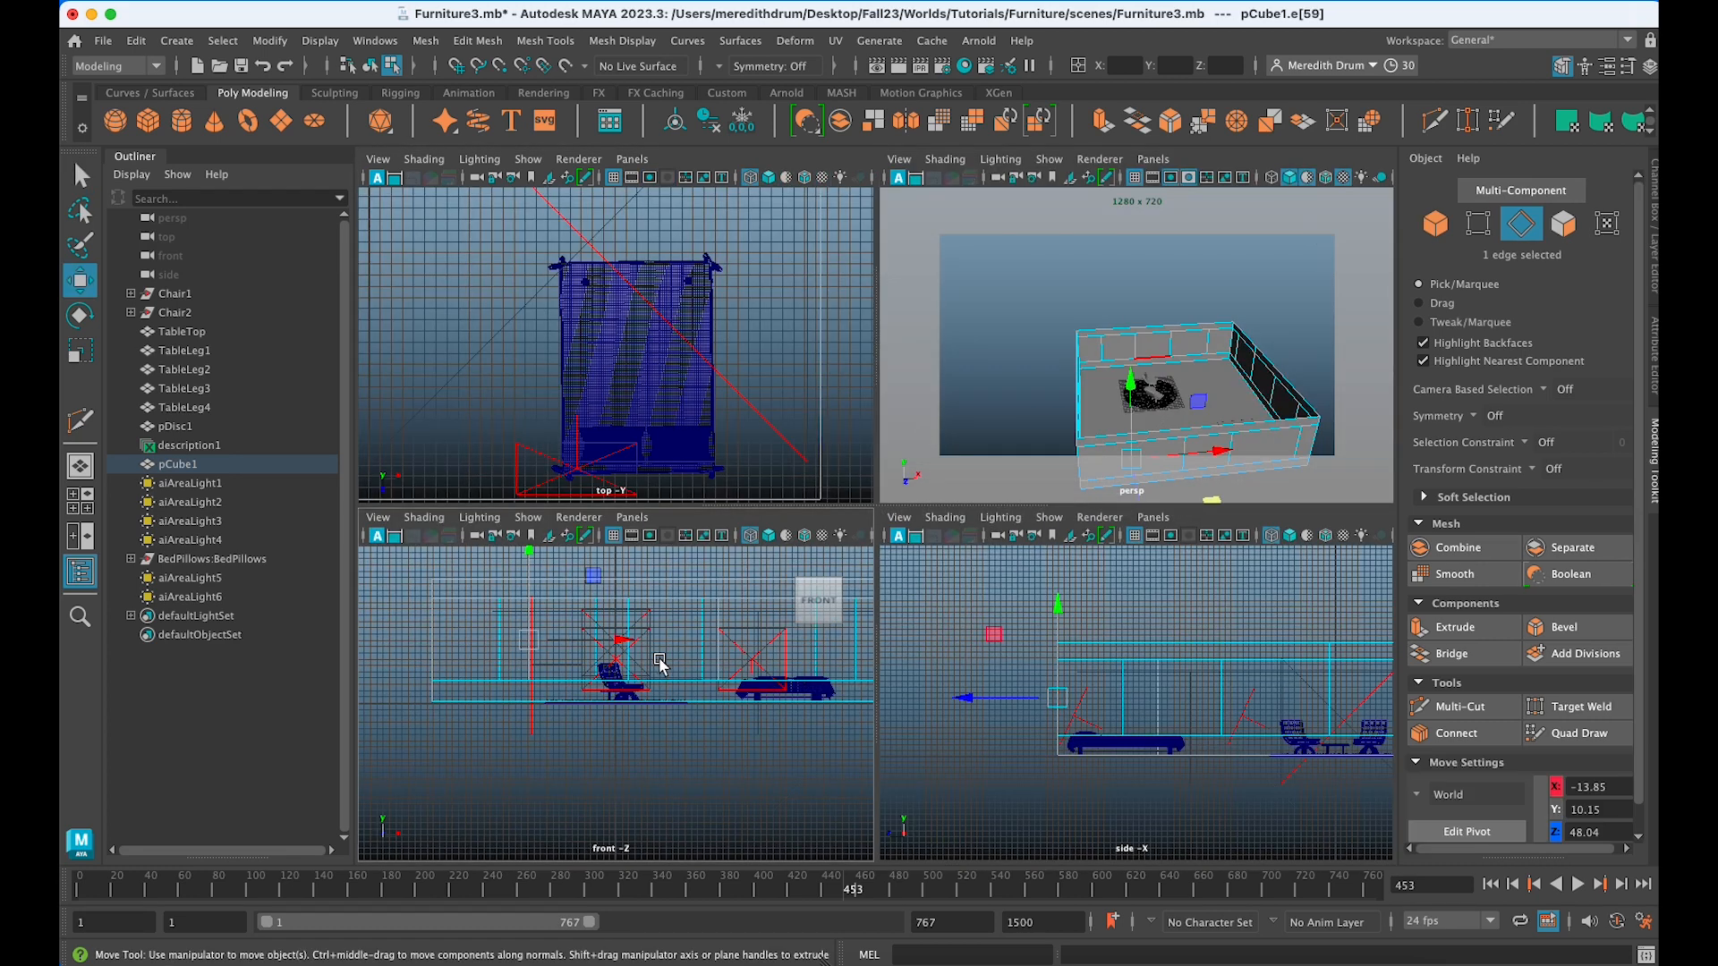
pyautogui.moveTo(626, 646); pyautogui.dragTo(593, 644)
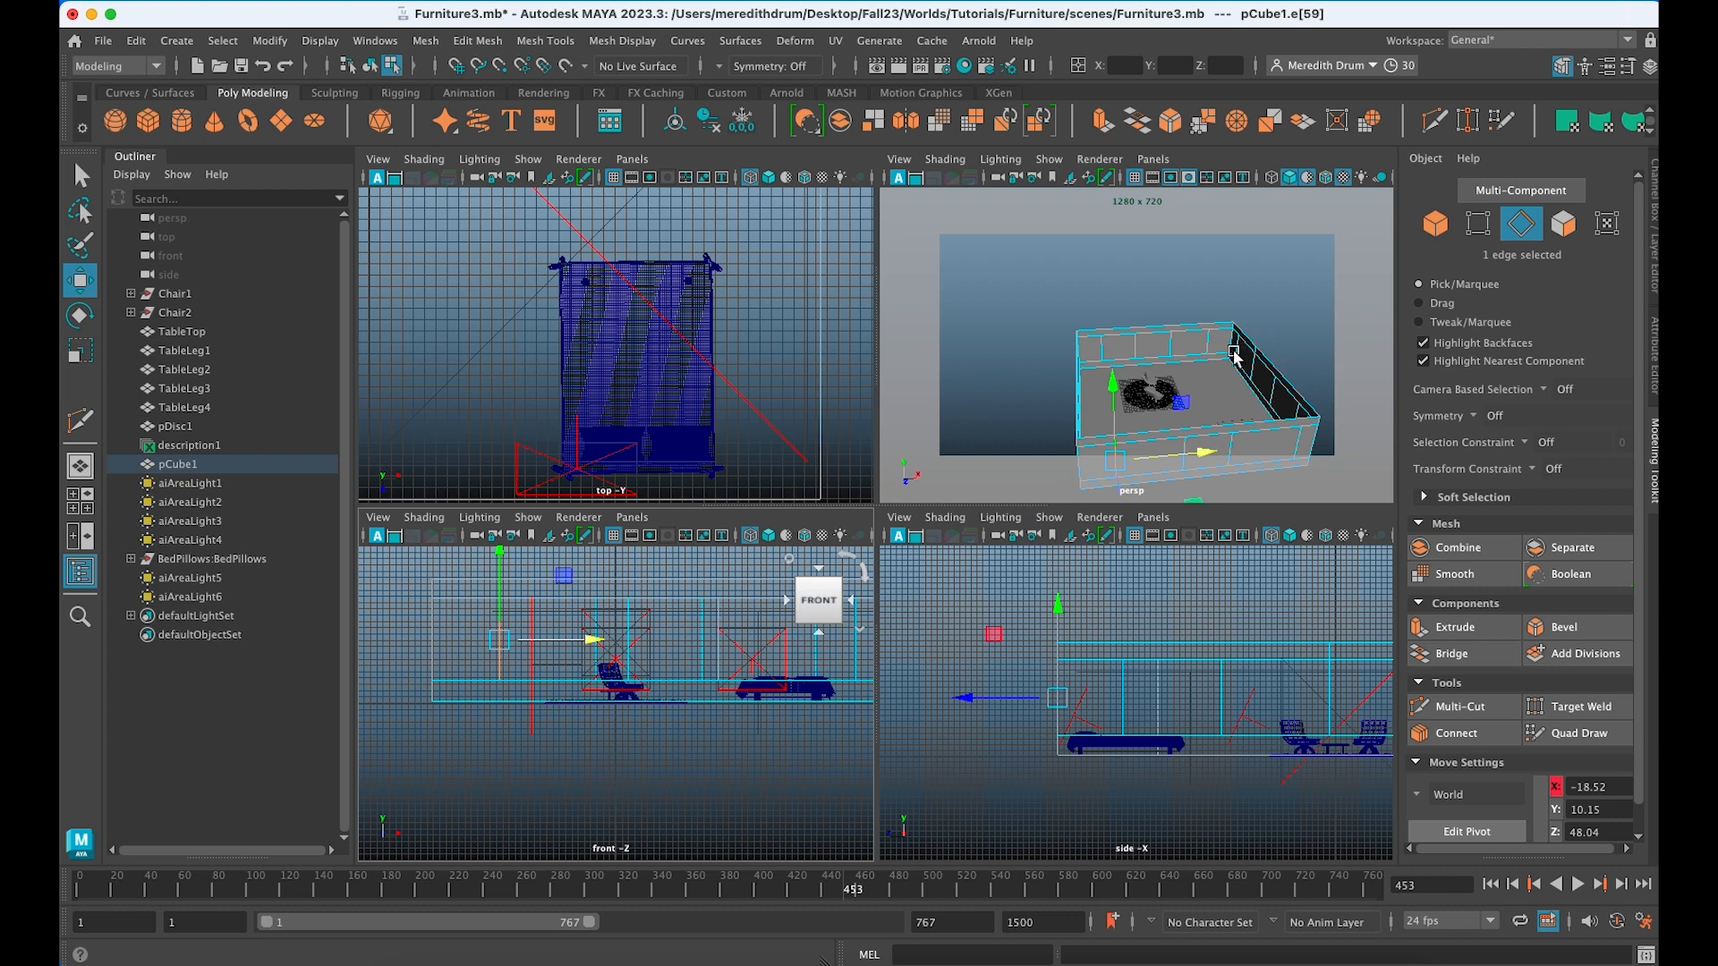
# Move the inner vertical edge of the window above the bed to X 13.63, in line with the opposite wall's window edge.
pyautogui.click(1172, 346)
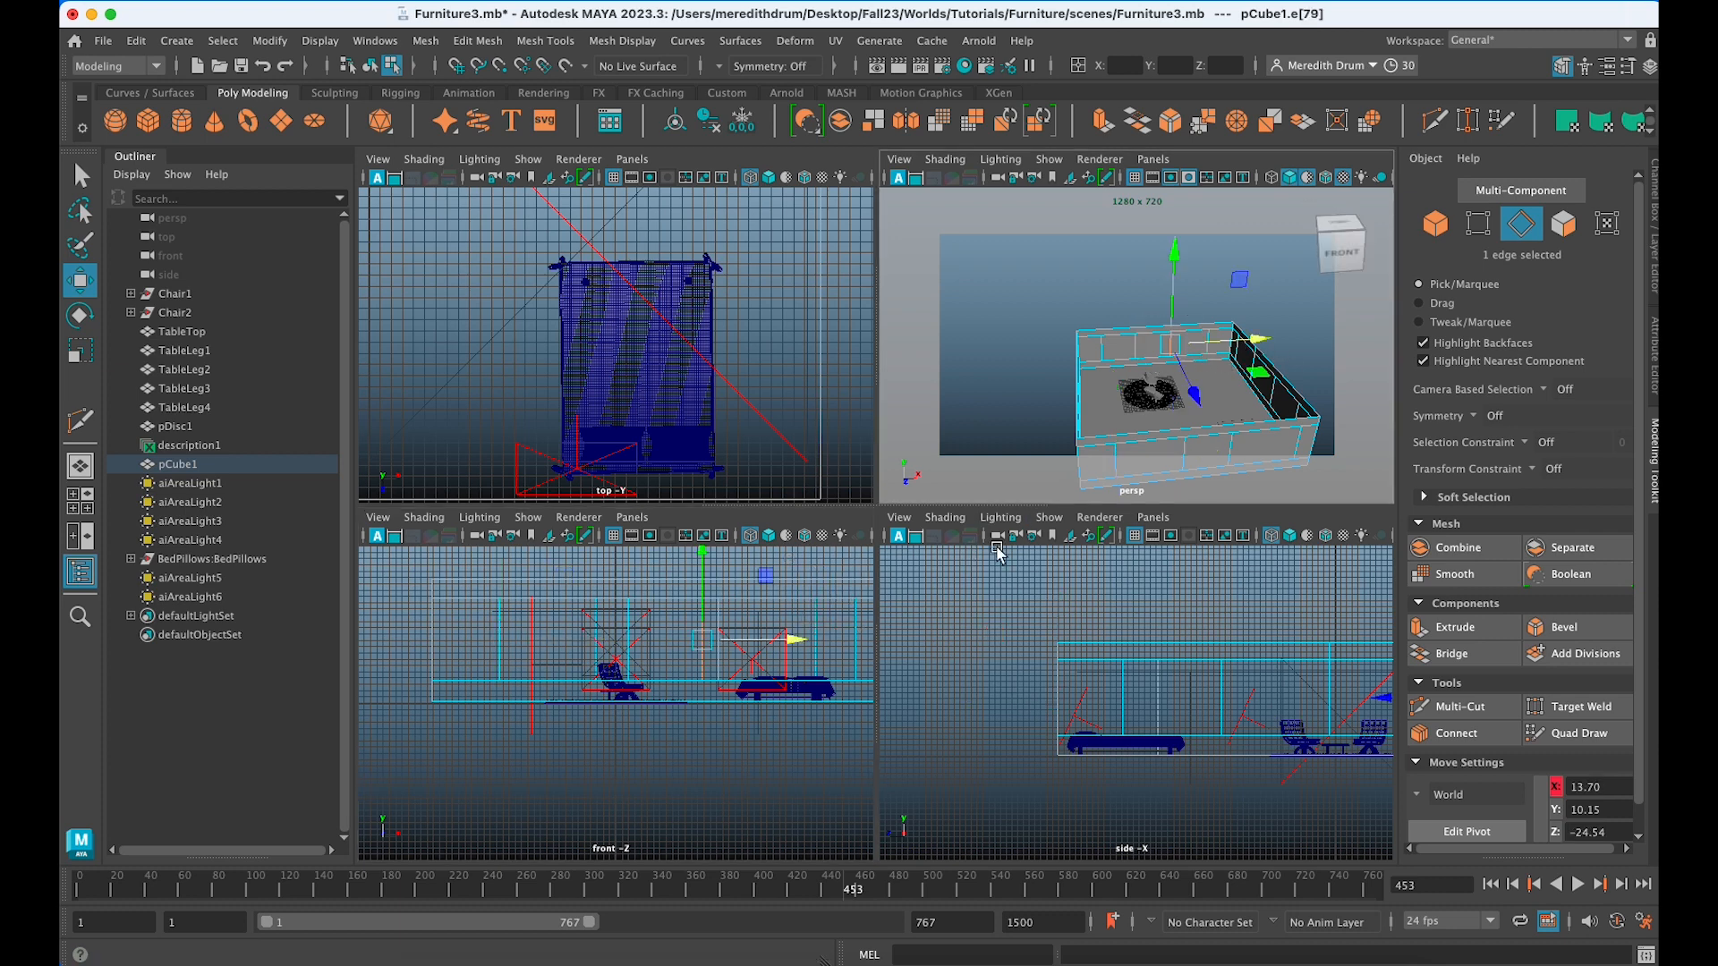
pyautogui.click(1237, 450)
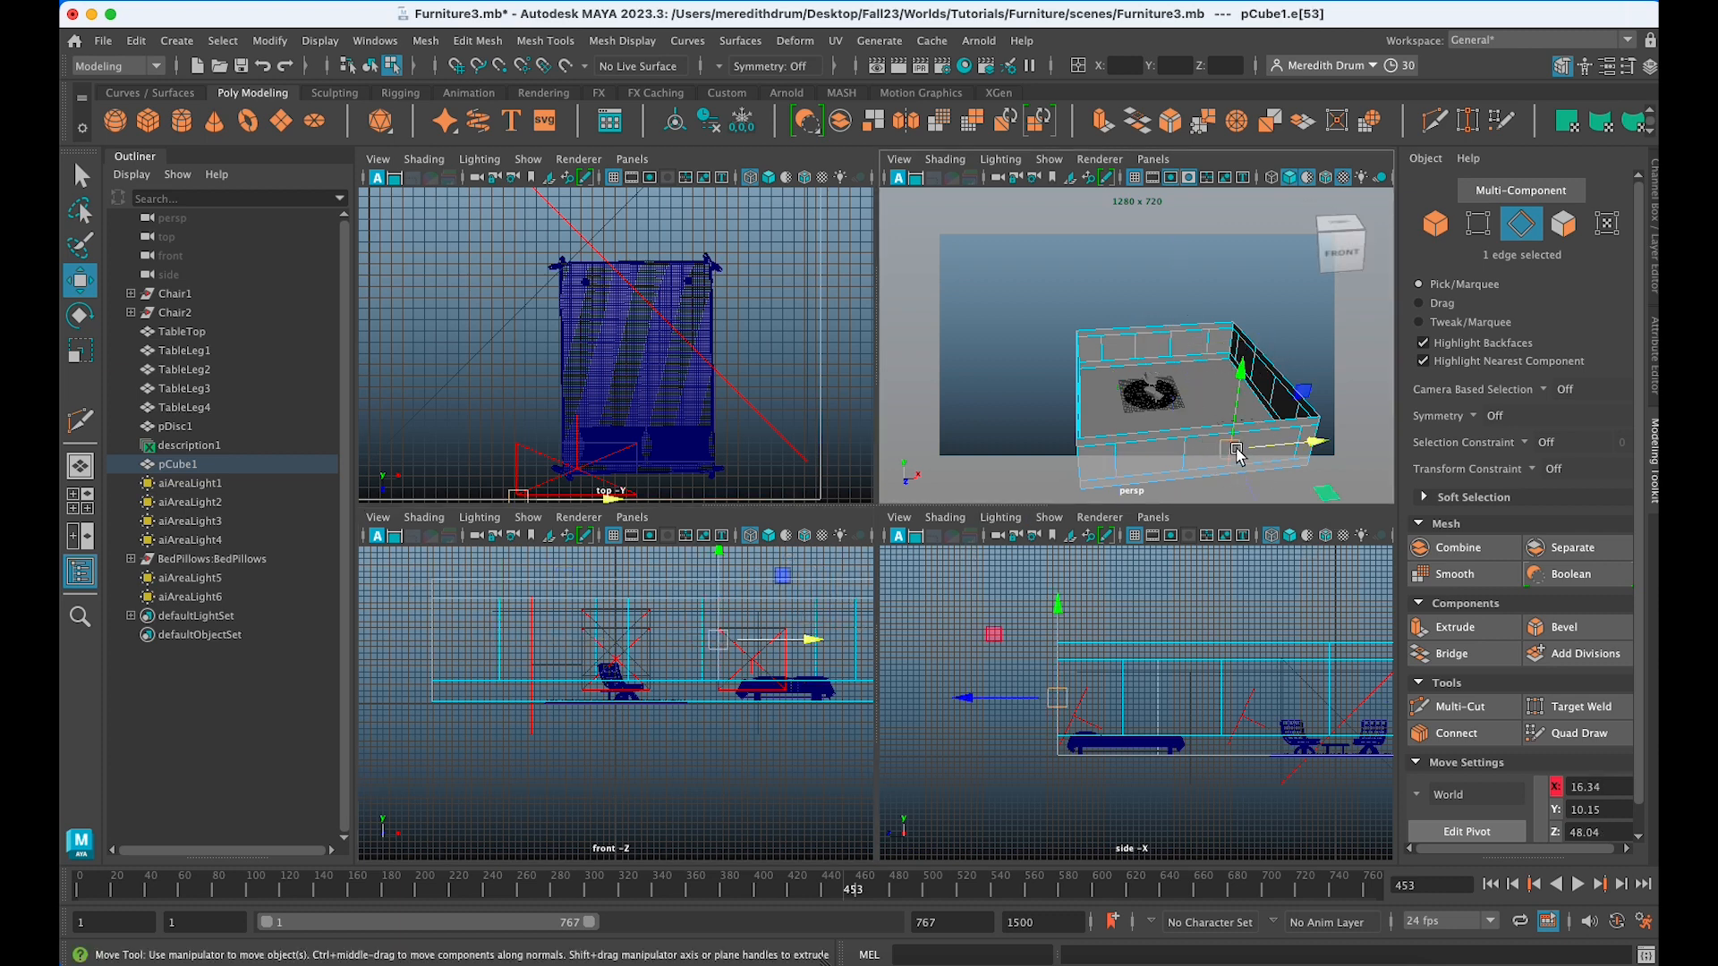
pyautogui.moveTo(816, 641); pyautogui.dragTo(783, 641)
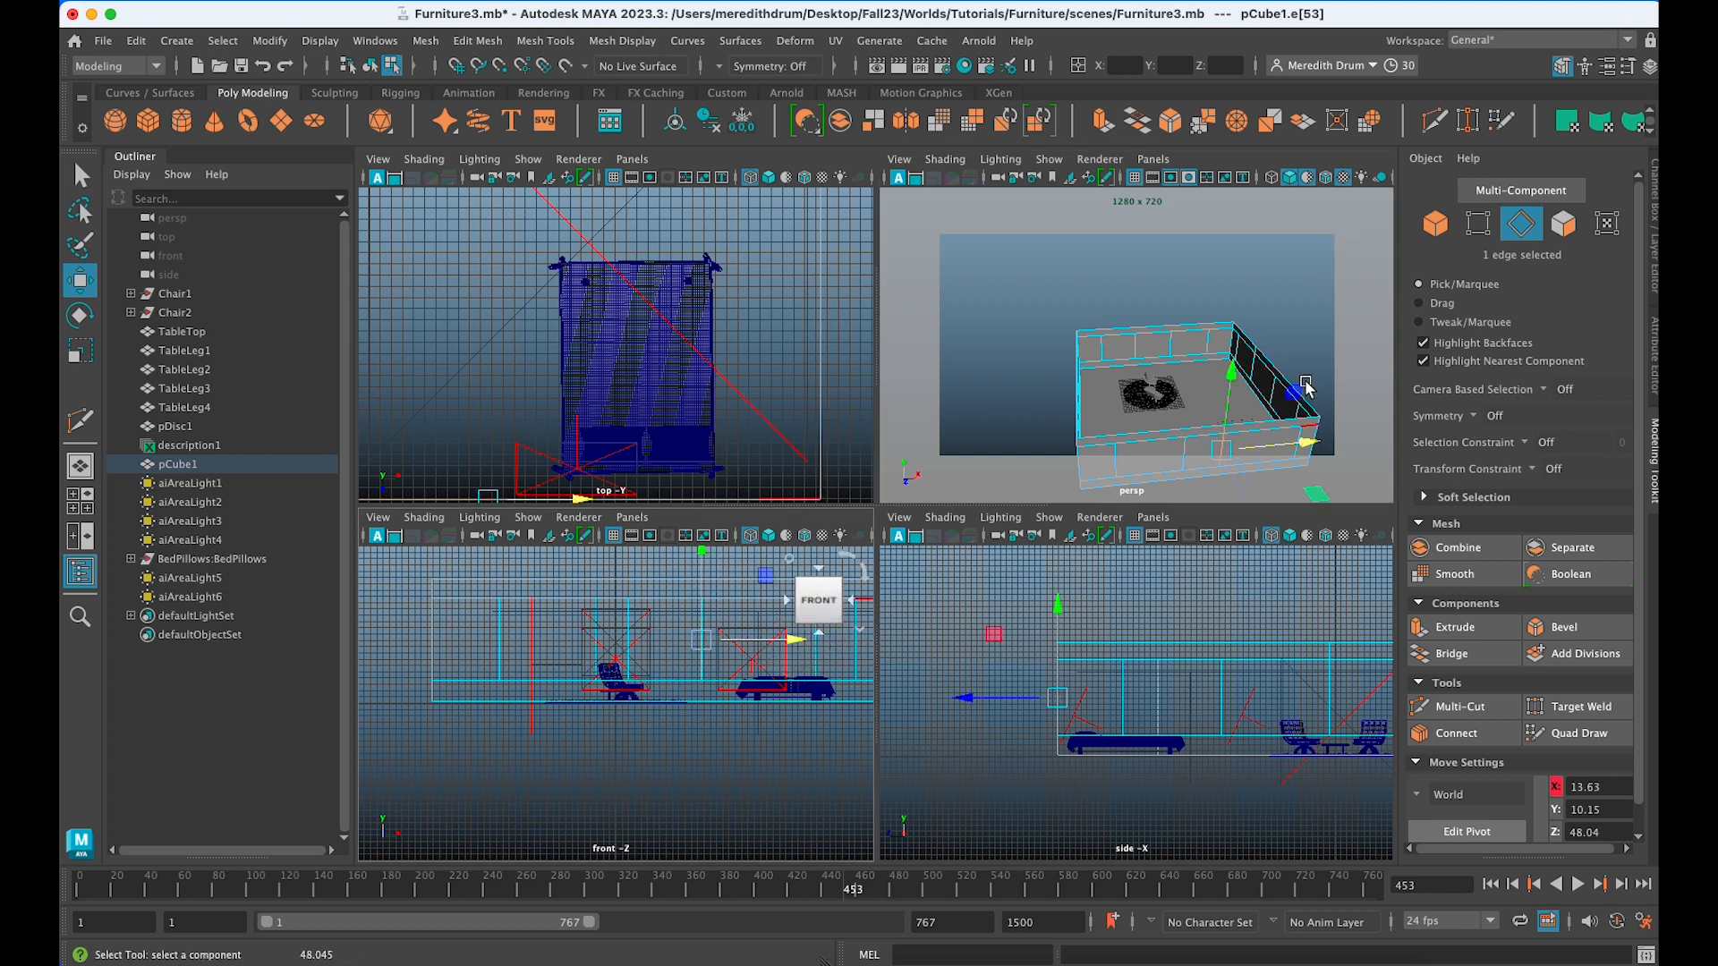
# Select the window face above the bed and assign it a new Arnold aiStandardSurface material.
pyautogui.press('space')
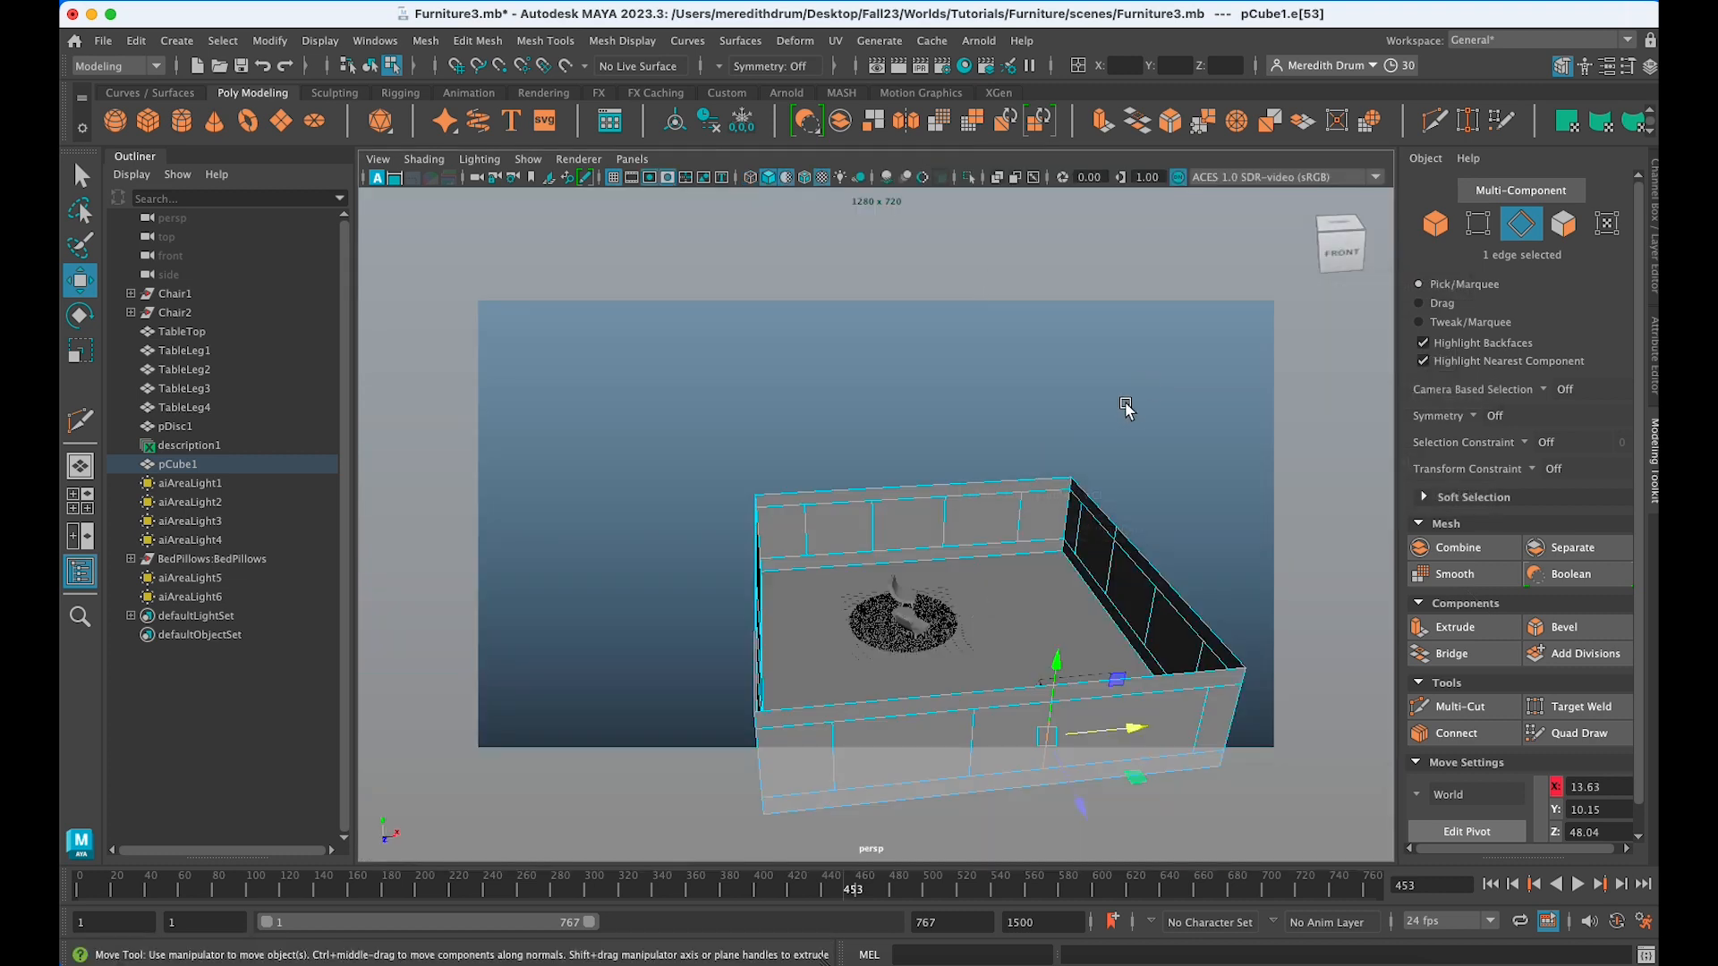
pyautogui.moveTo(1040, 427); pyautogui.dragTo(1111, 439, button='right')
pyautogui.scroll(-5, 1066, 585)
pyautogui.keyDown('alt'); pyautogui.moveTo(977, 598); pyautogui.dragTo(981, 636); pyautogui.keyUp('alt')
pyautogui.scroll(10, 1002, 647)
pyautogui.scroll(-5, 1092, 557)
pyautogui.scroll(5, 949, 646)
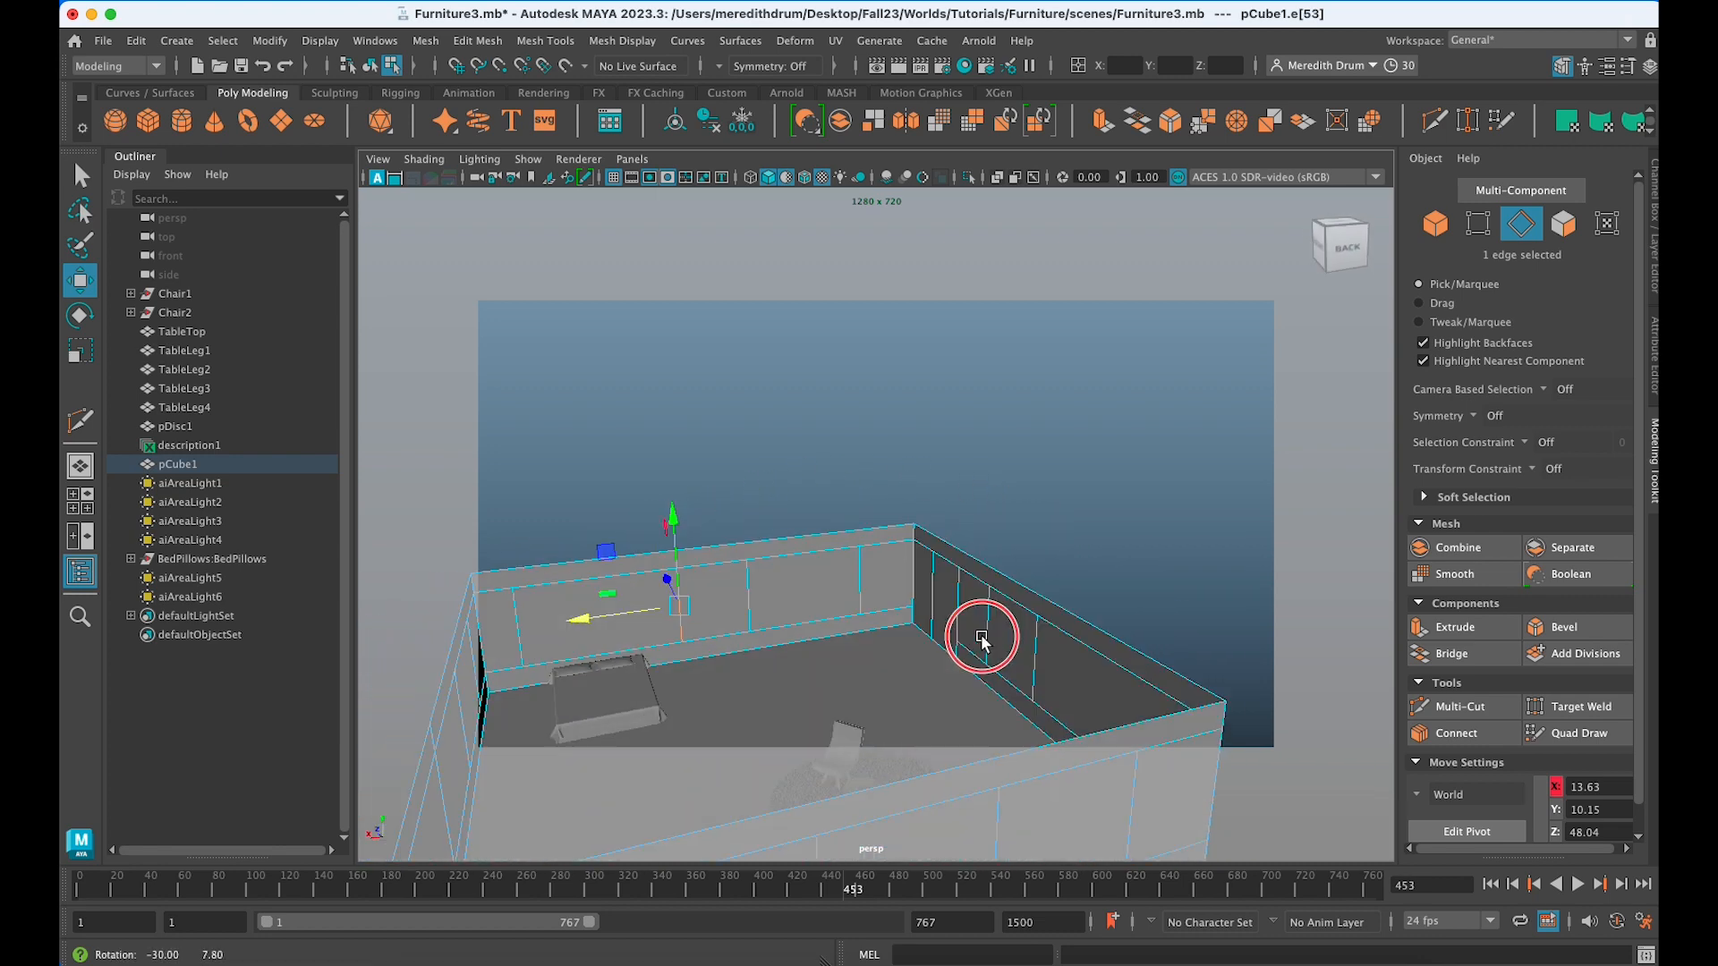
pyautogui.rightClick(939, 580)
pyautogui.moveTo(939, 579); pyautogui.dragTo(939, 476, button='right')
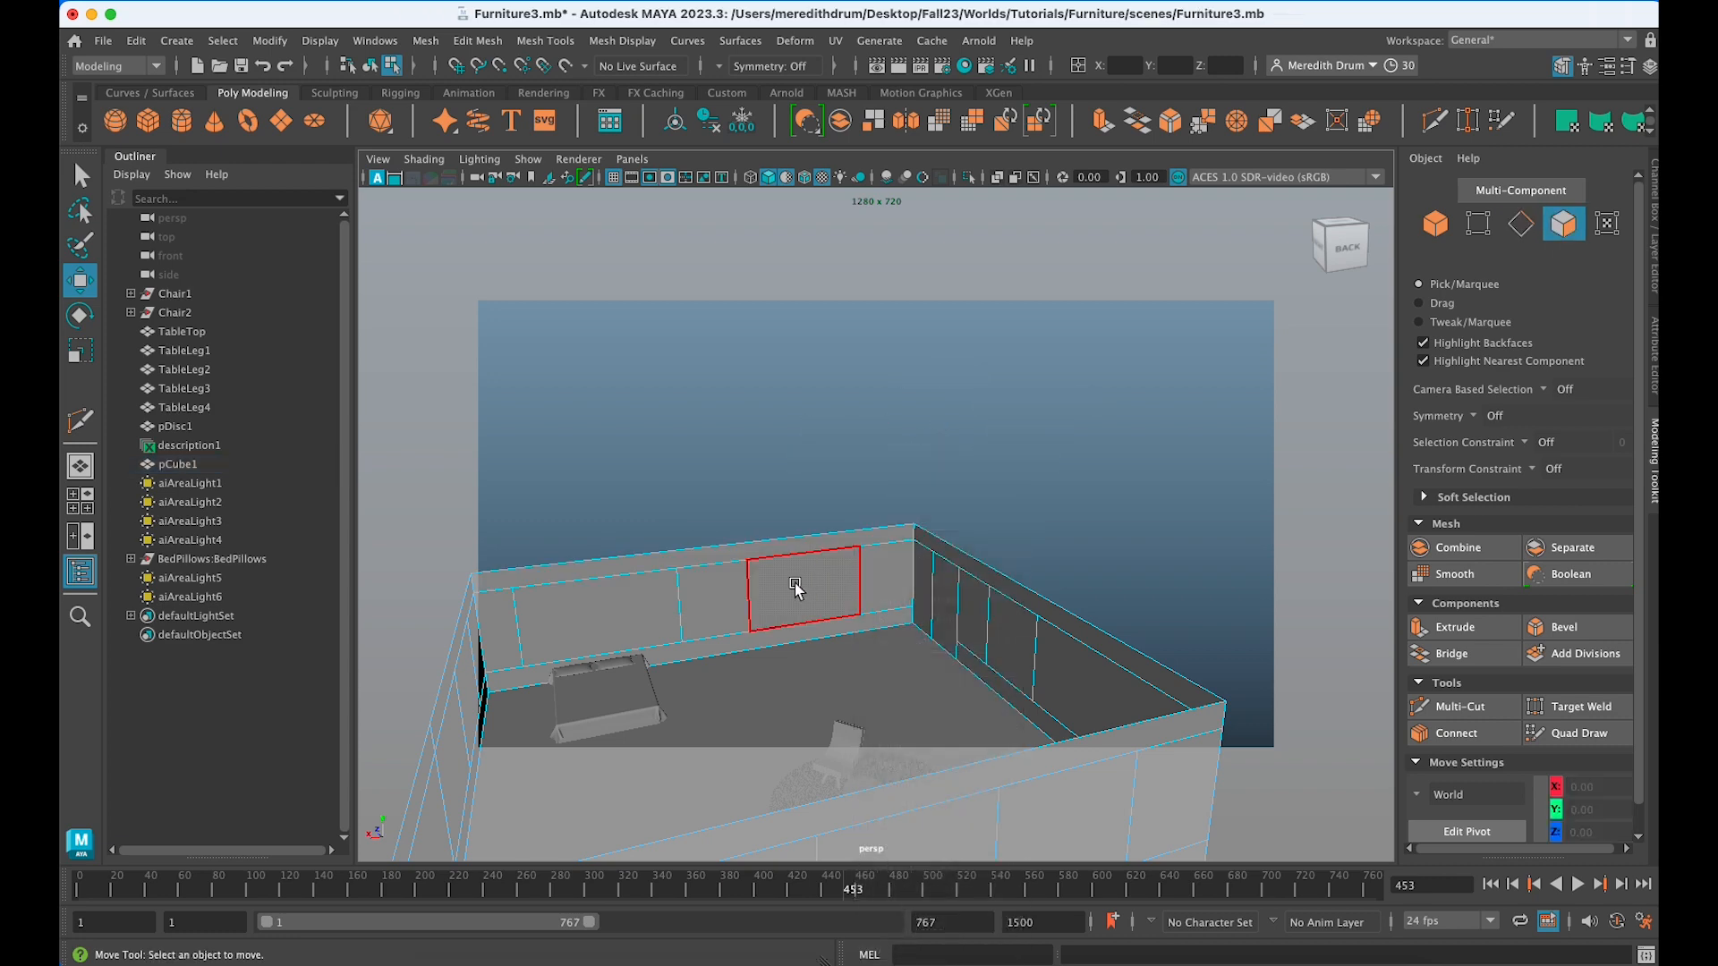
pyautogui.click(616, 624)
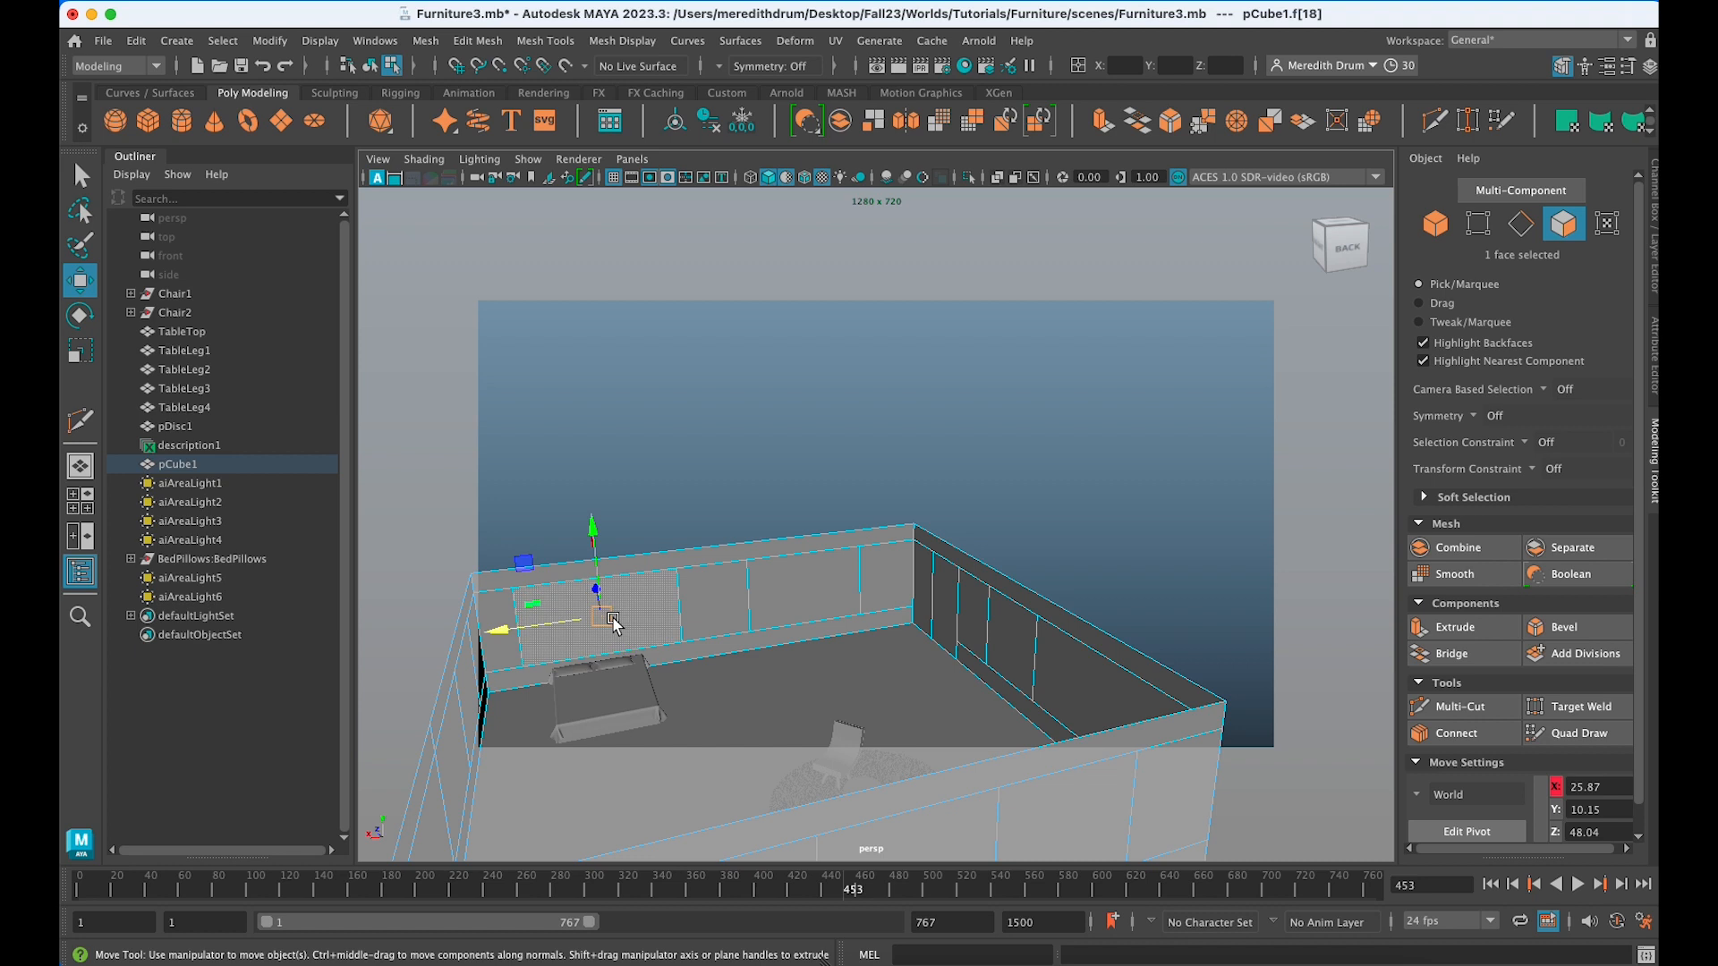
pyautogui.moveTo(649, 285); pyautogui.dragTo(713, 766, button='right')
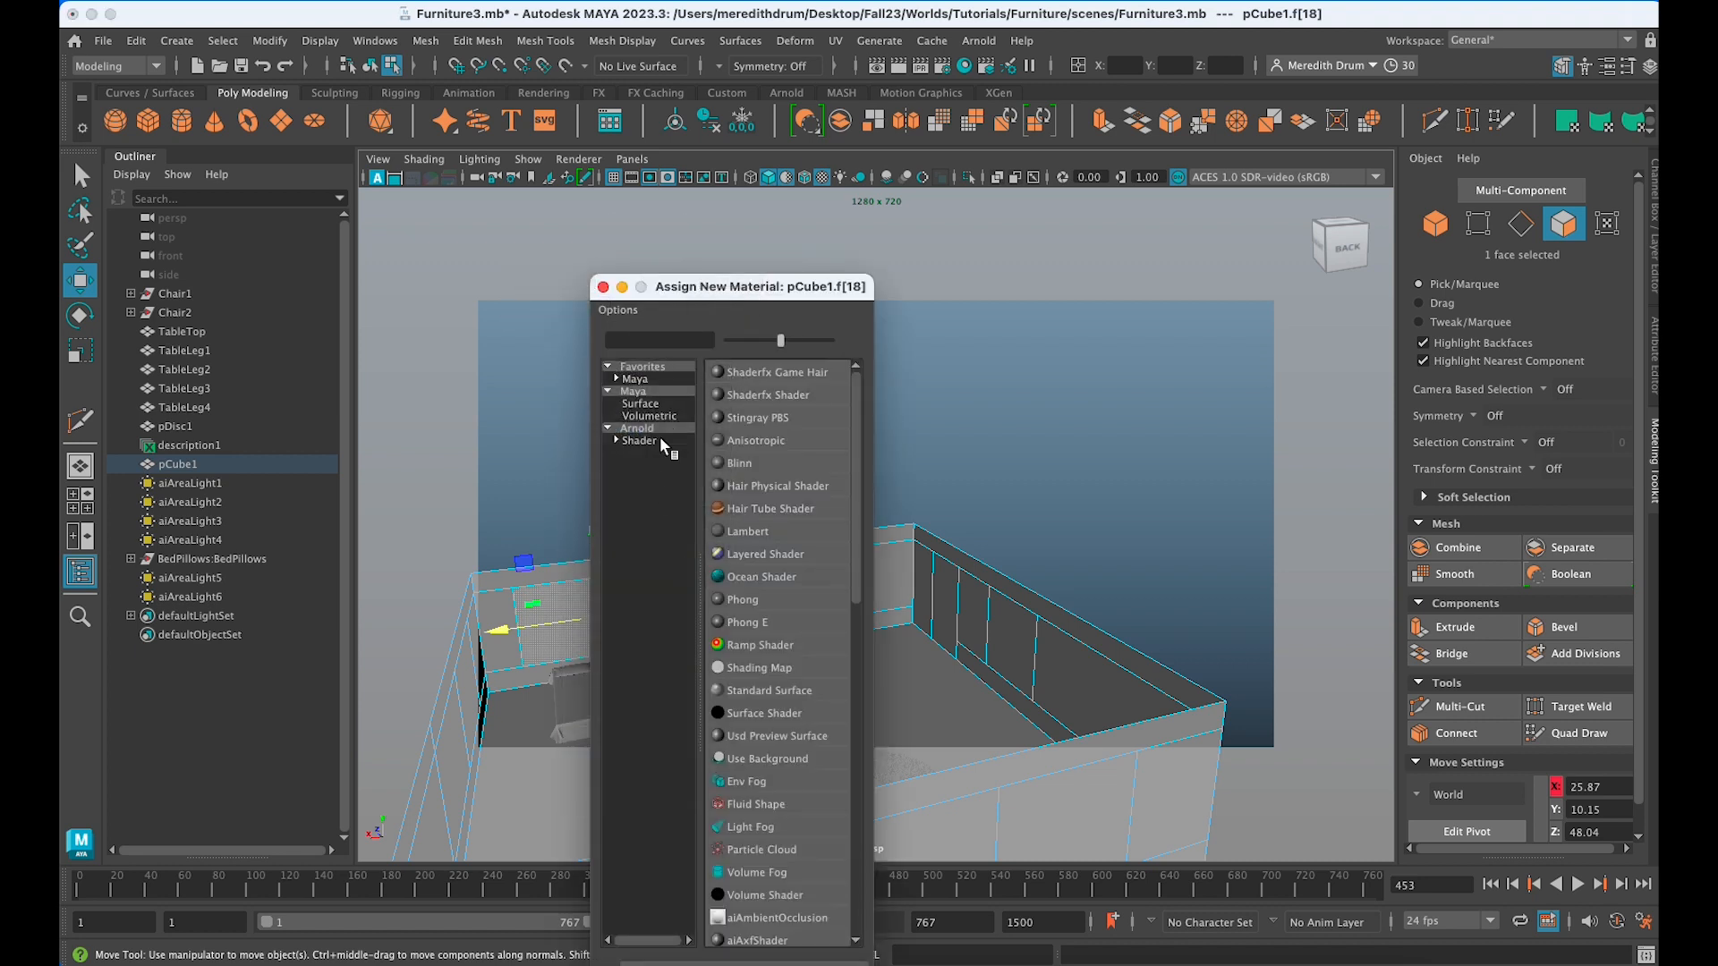
pyautogui.click(660, 443)
pyautogui.click(813, 691)
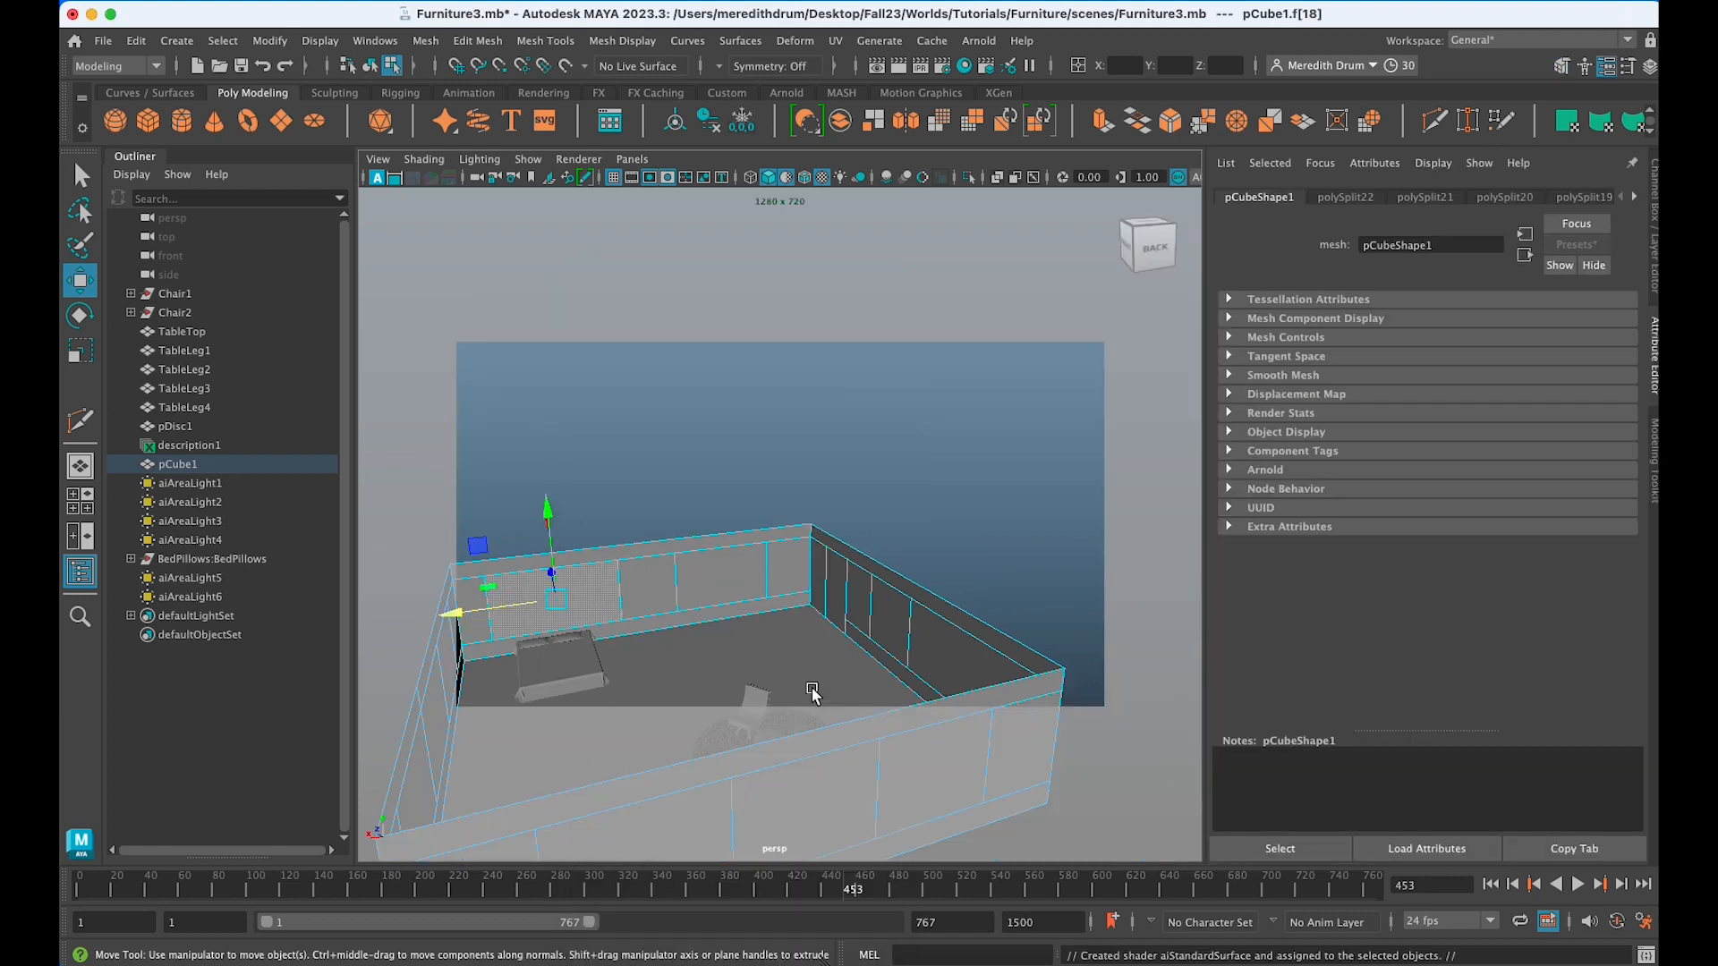
# Replace the settings of the window's new aiStandardSurface7 material with the Glass preset.
pyautogui.click(1634, 196)
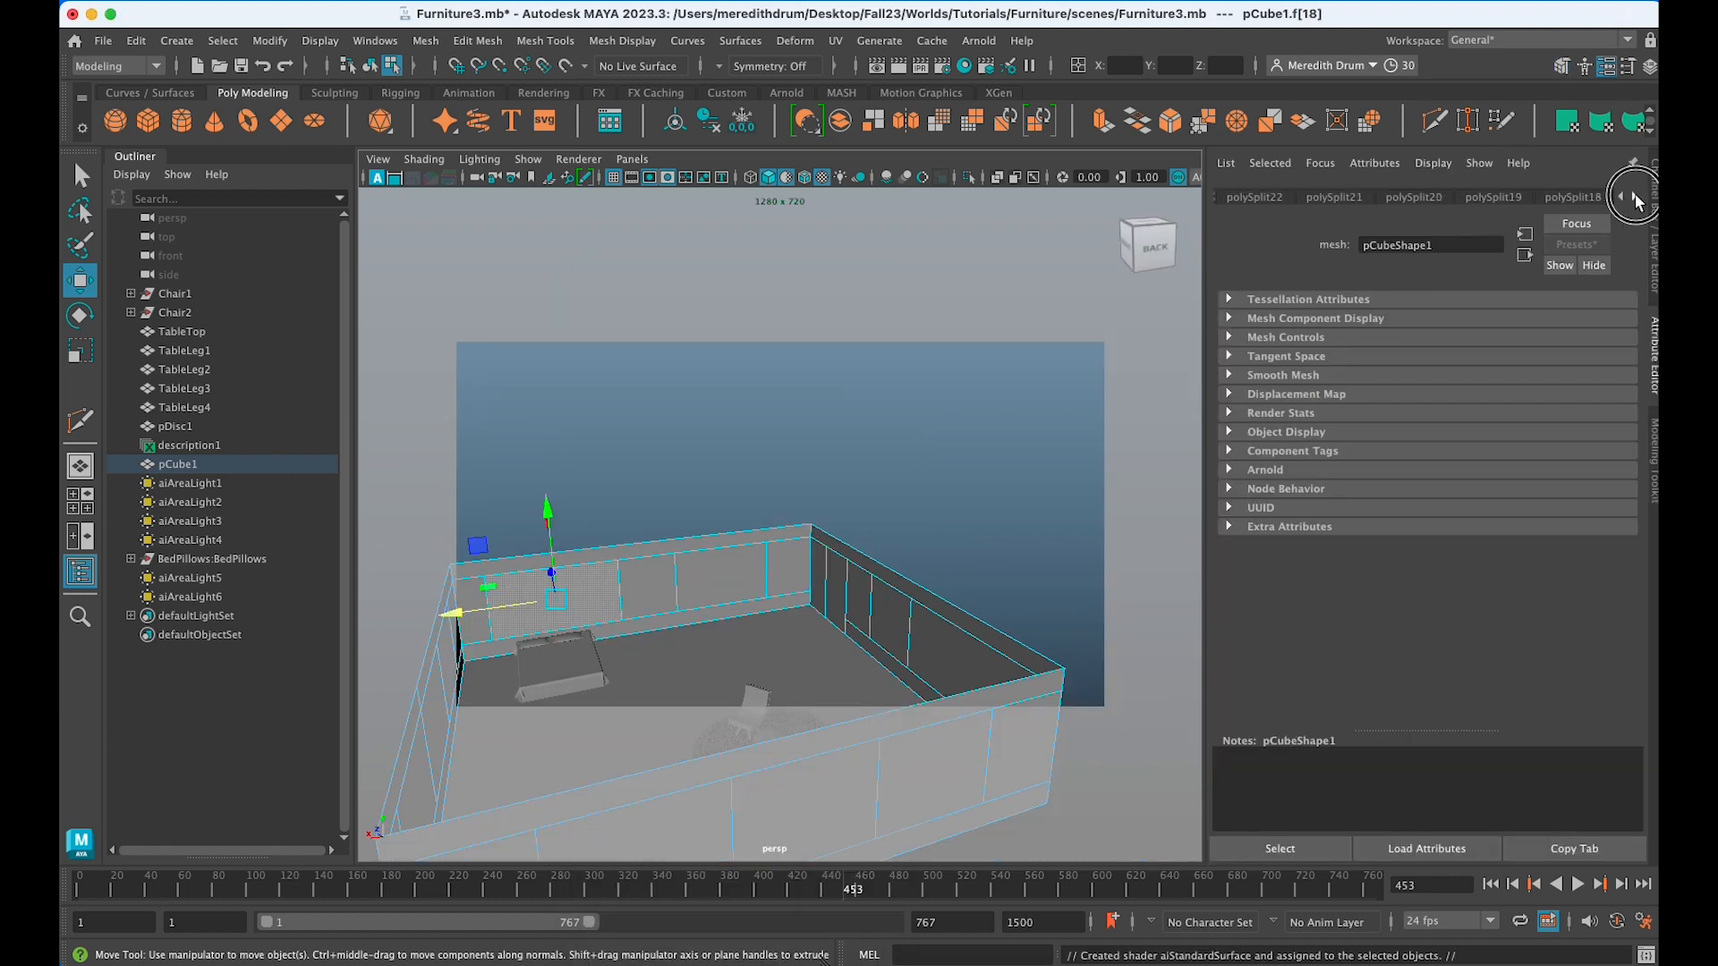
pyautogui.click(1635, 196)
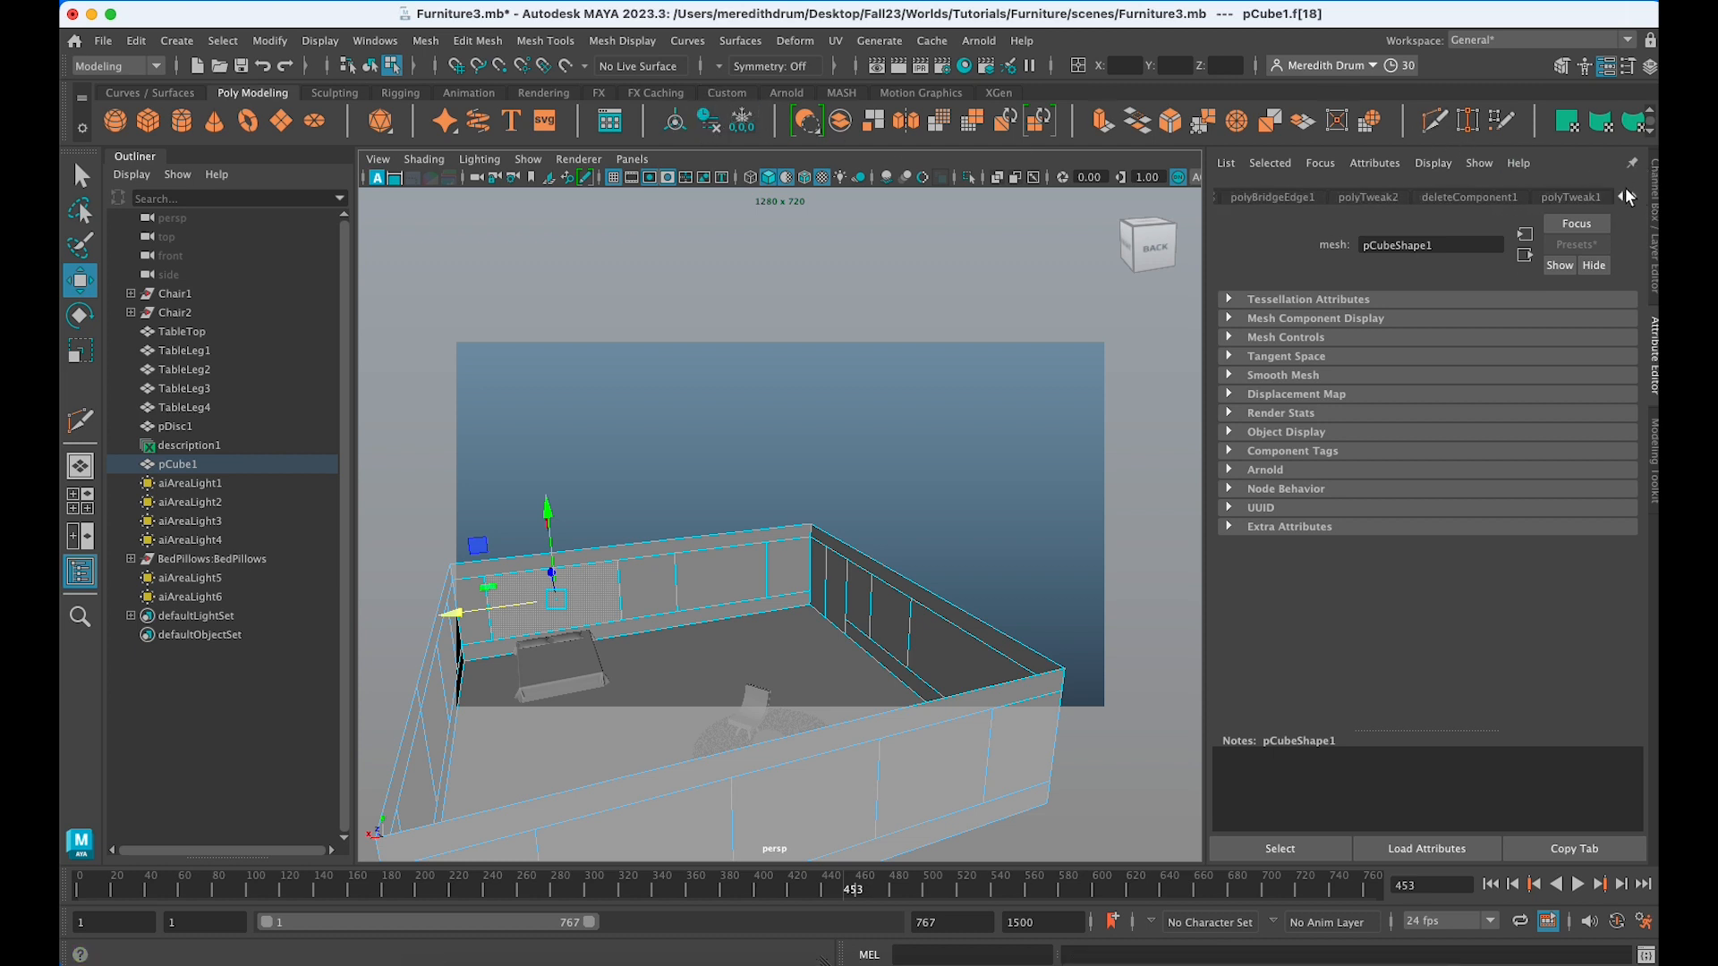
pyautogui.click(1632, 195)
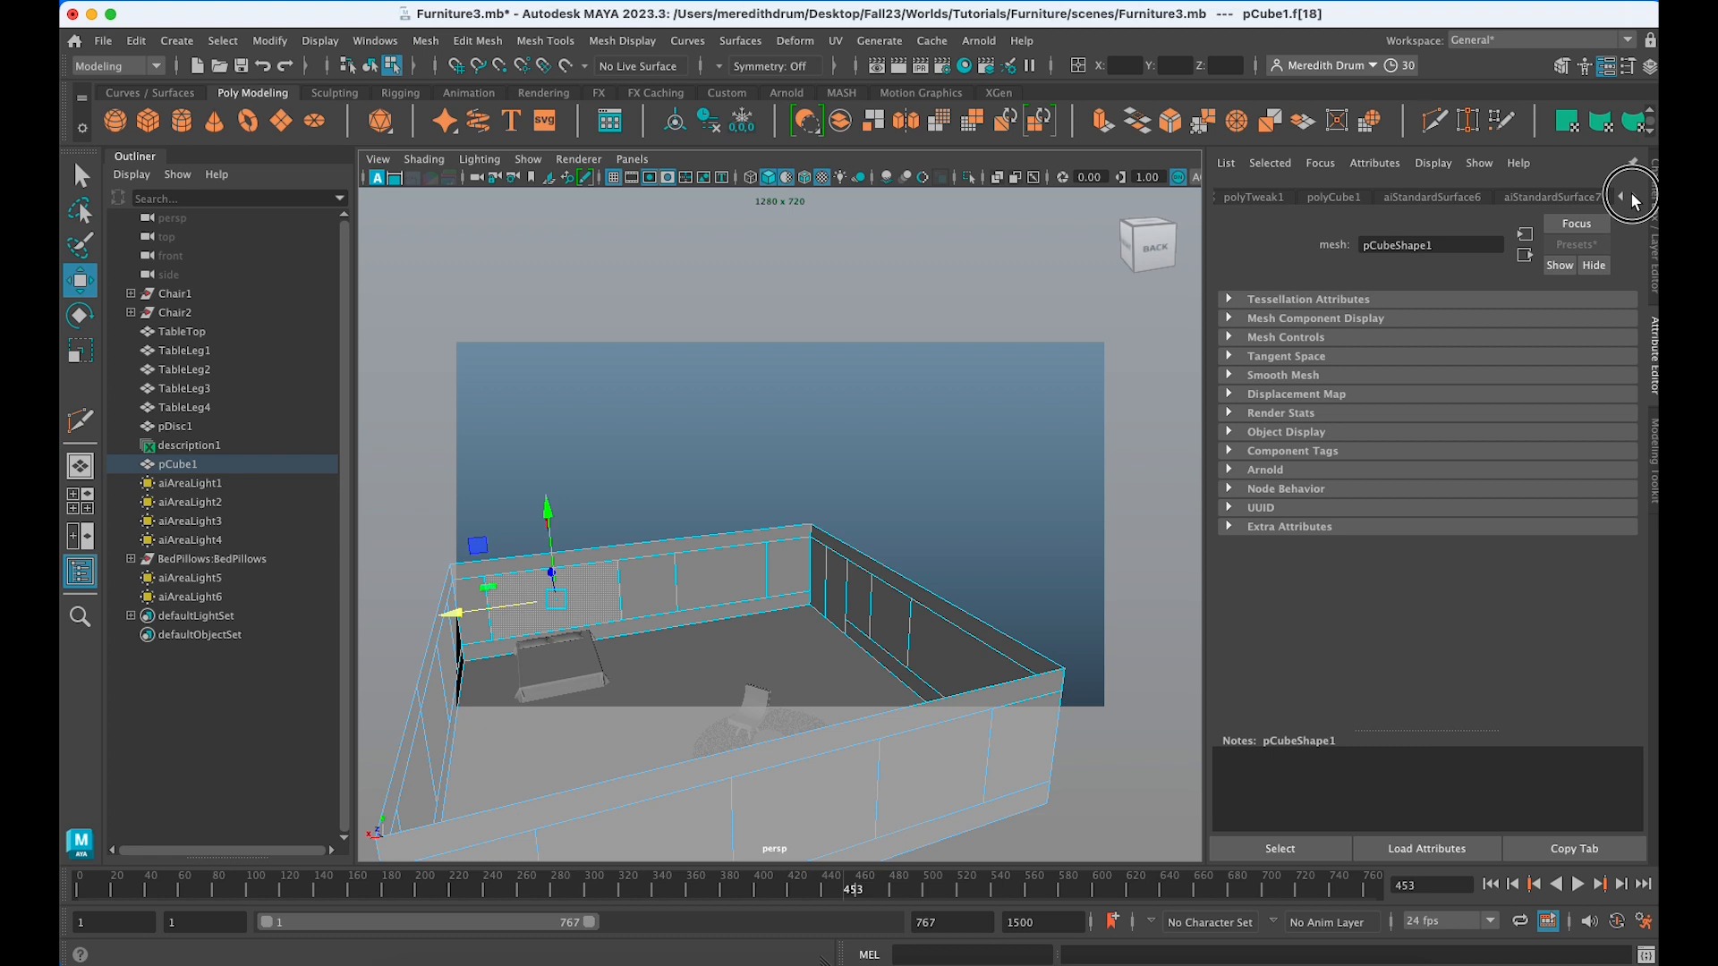
pyautogui.click(1541, 199)
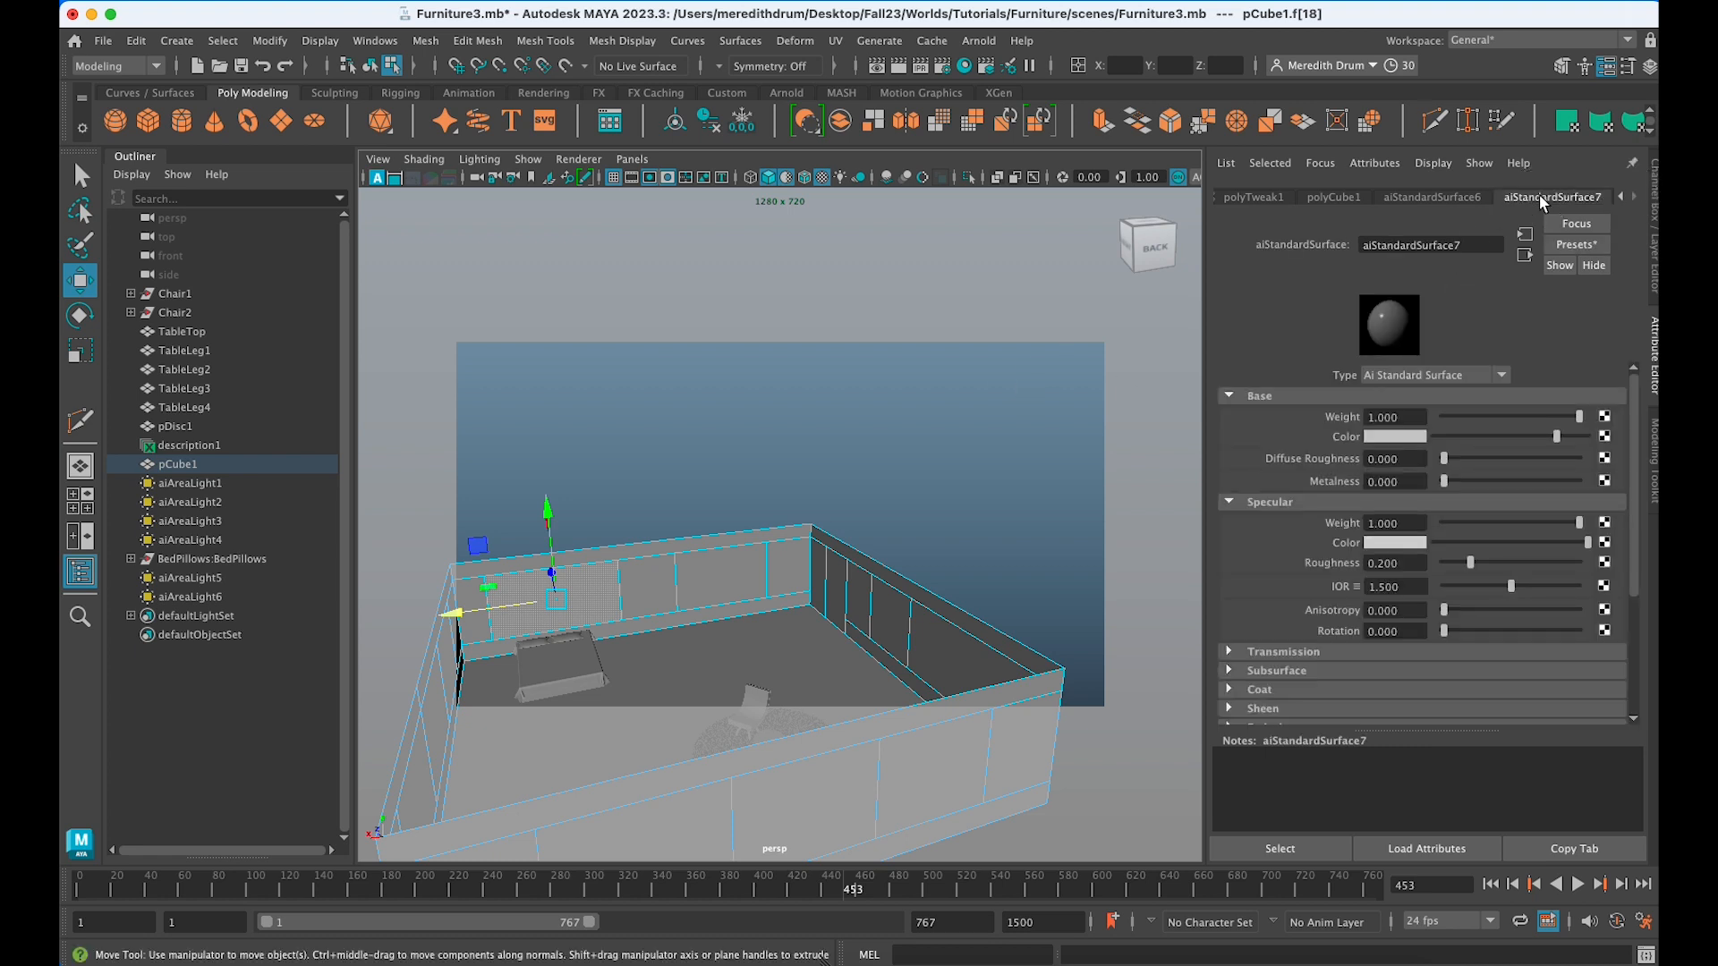
pyautogui.click(1576, 244)
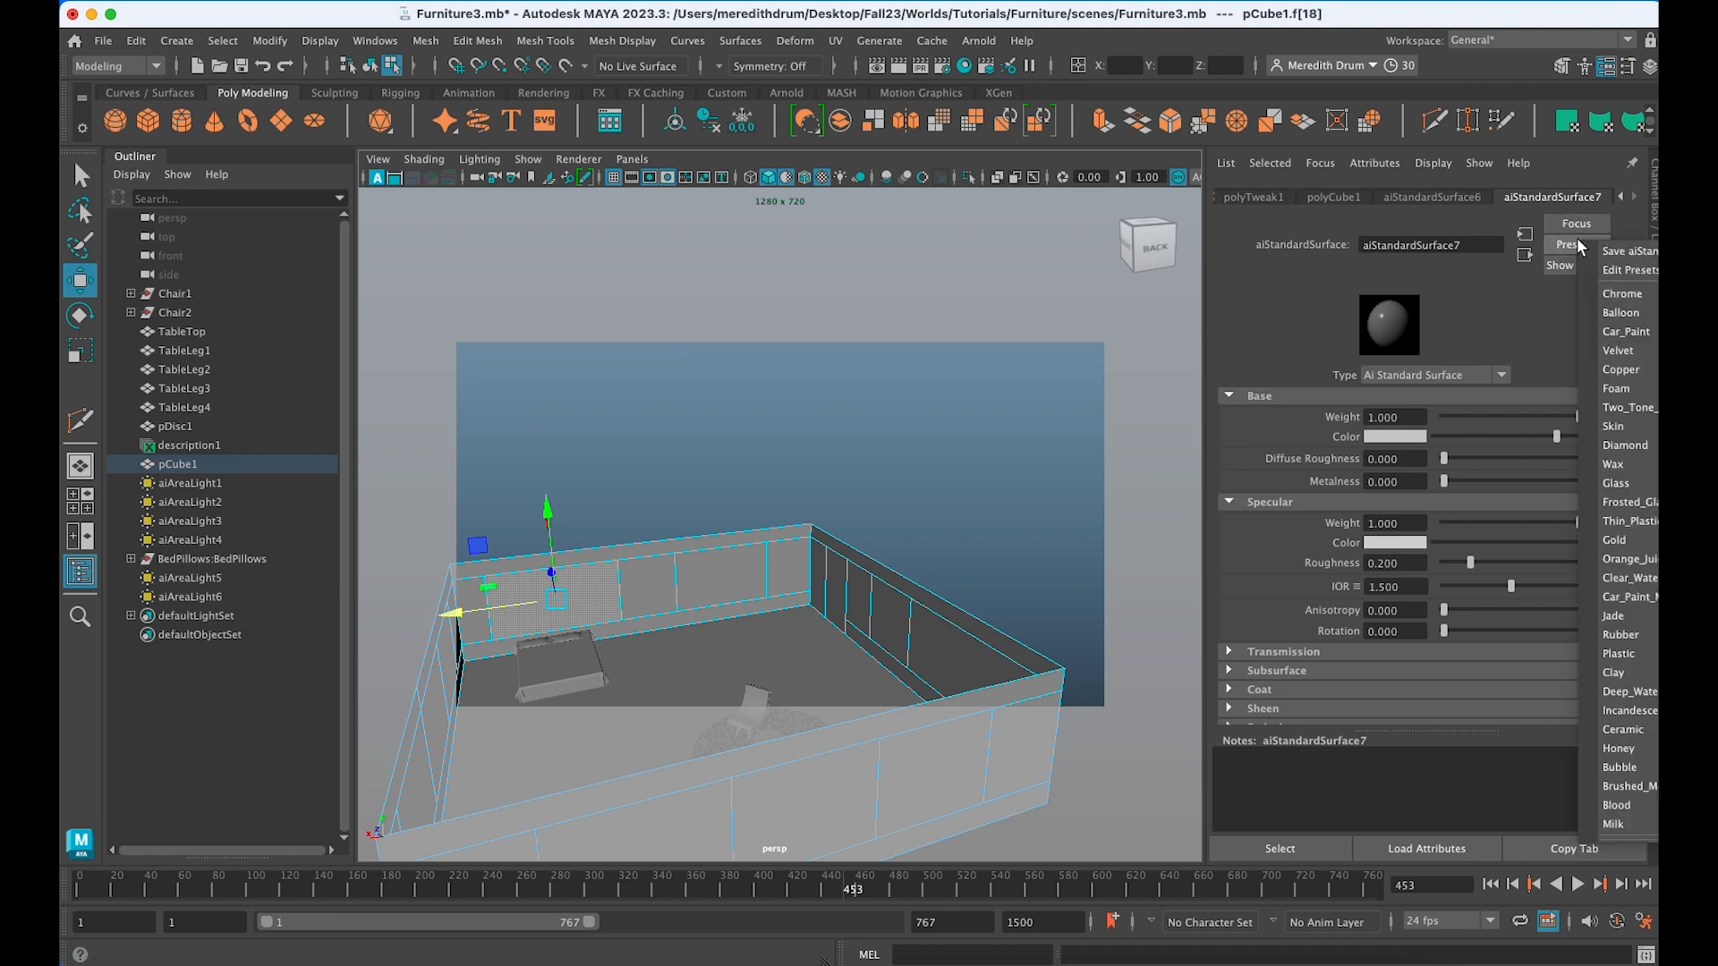
pyautogui.moveTo(1615, 483)
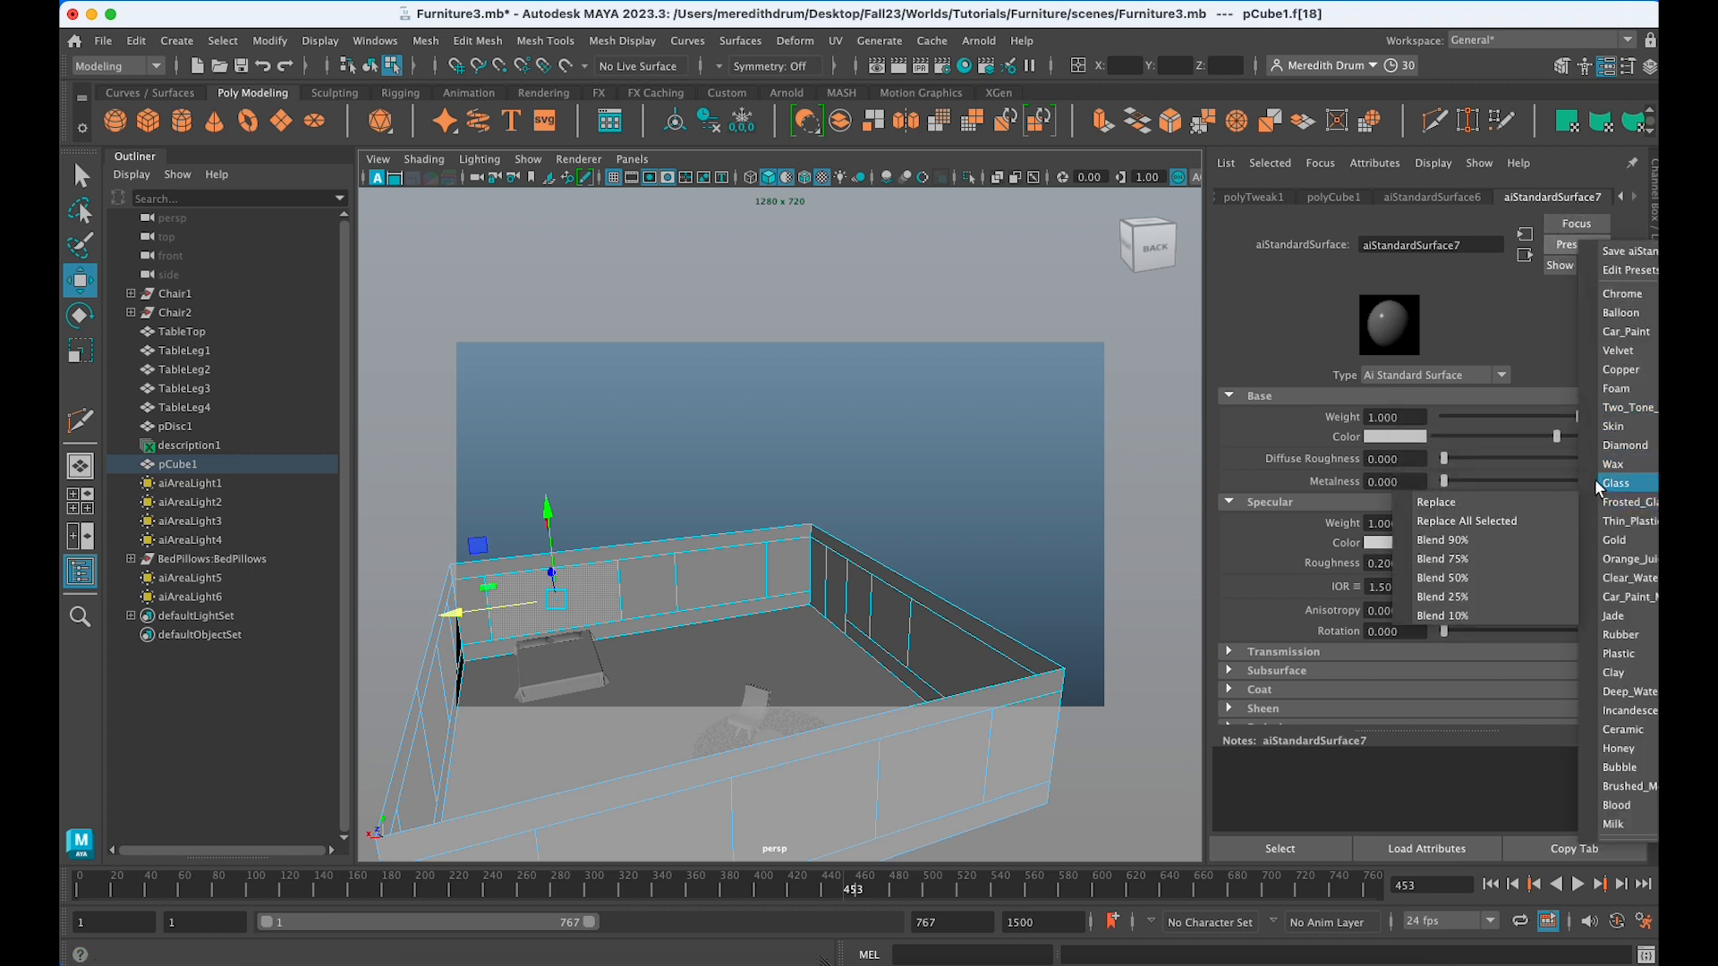
pyautogui.click(1538, 481)
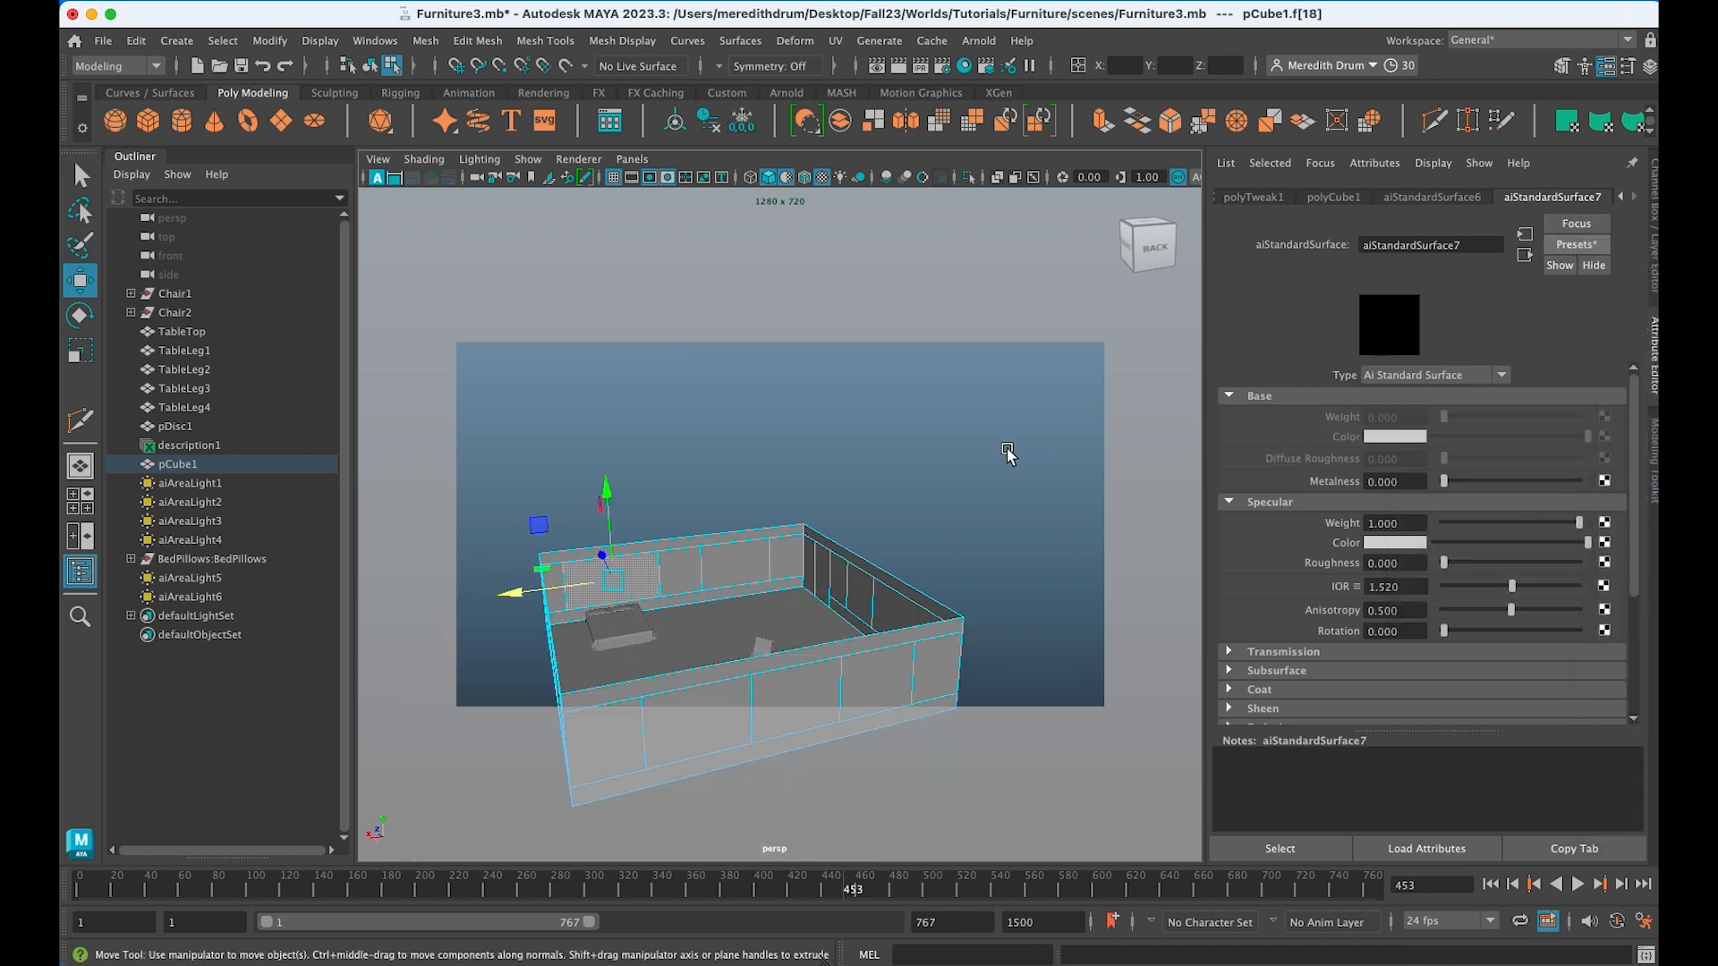
# Show the lights in the perspective view and add an Arnold Physical Sky to the scene.
pyautogui.scroll(3, 917, 472)
pyautogui.keyDown('alt'); pyautogui.moveTo(916, 472); pyautogui.dragTo(1075, 390, button='middle'); pyautogui.keyUp('alt')
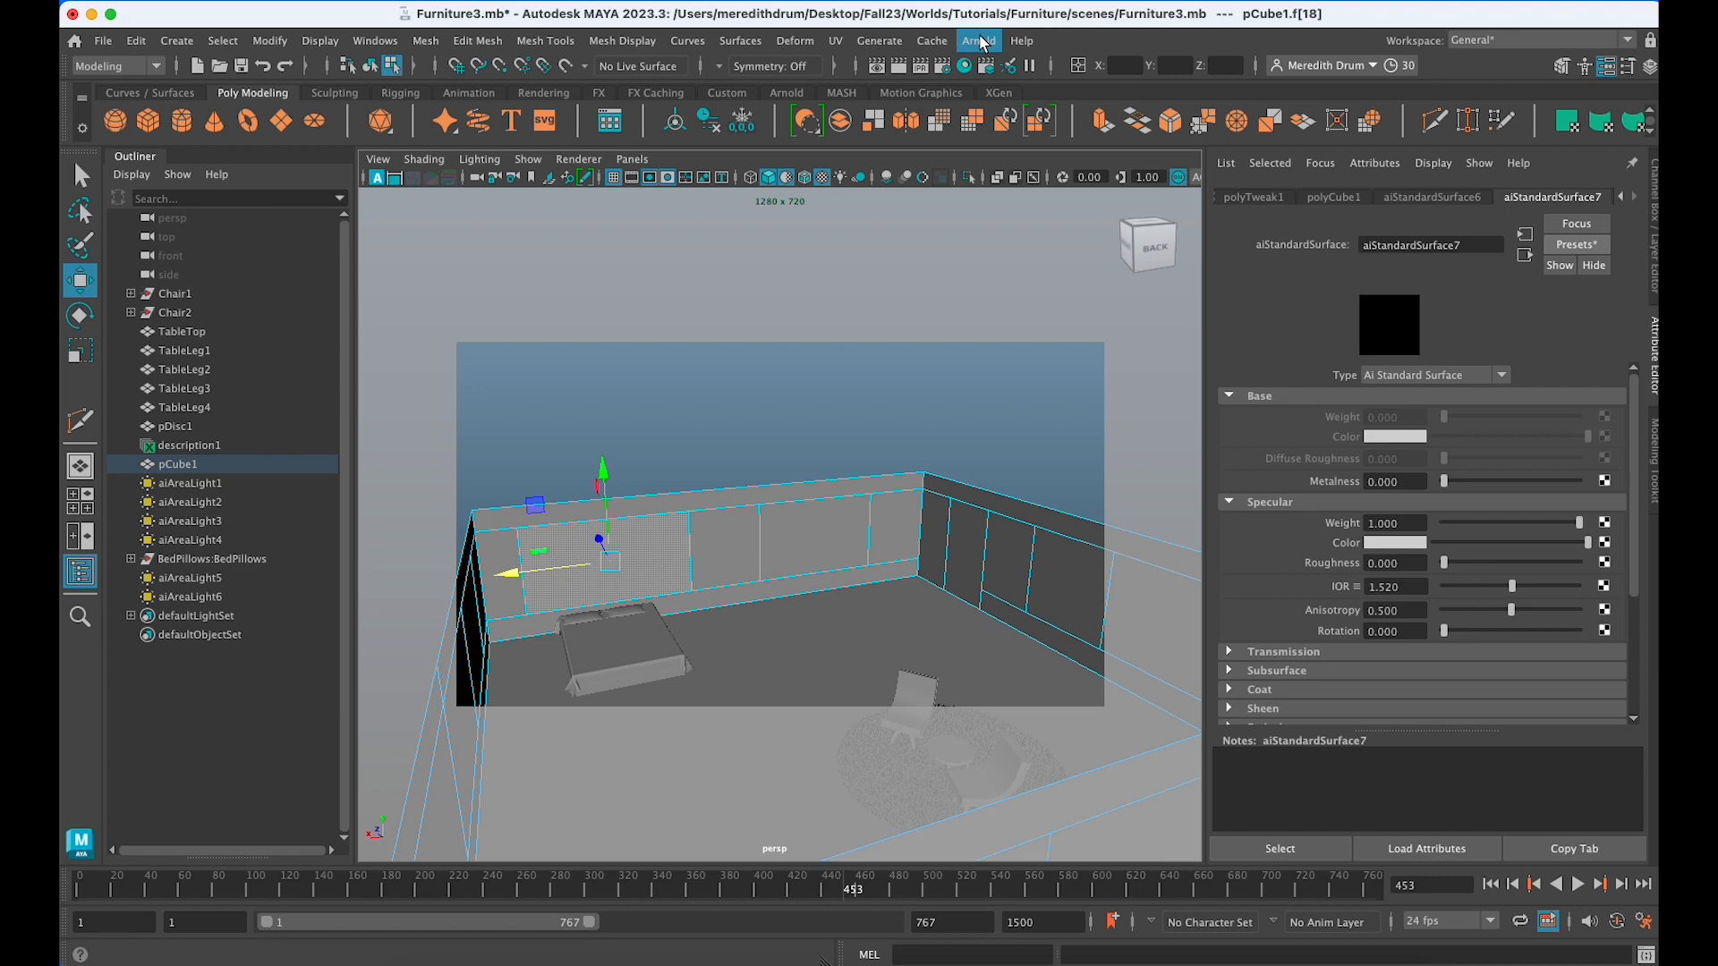
pyautogui.click(528, 159)
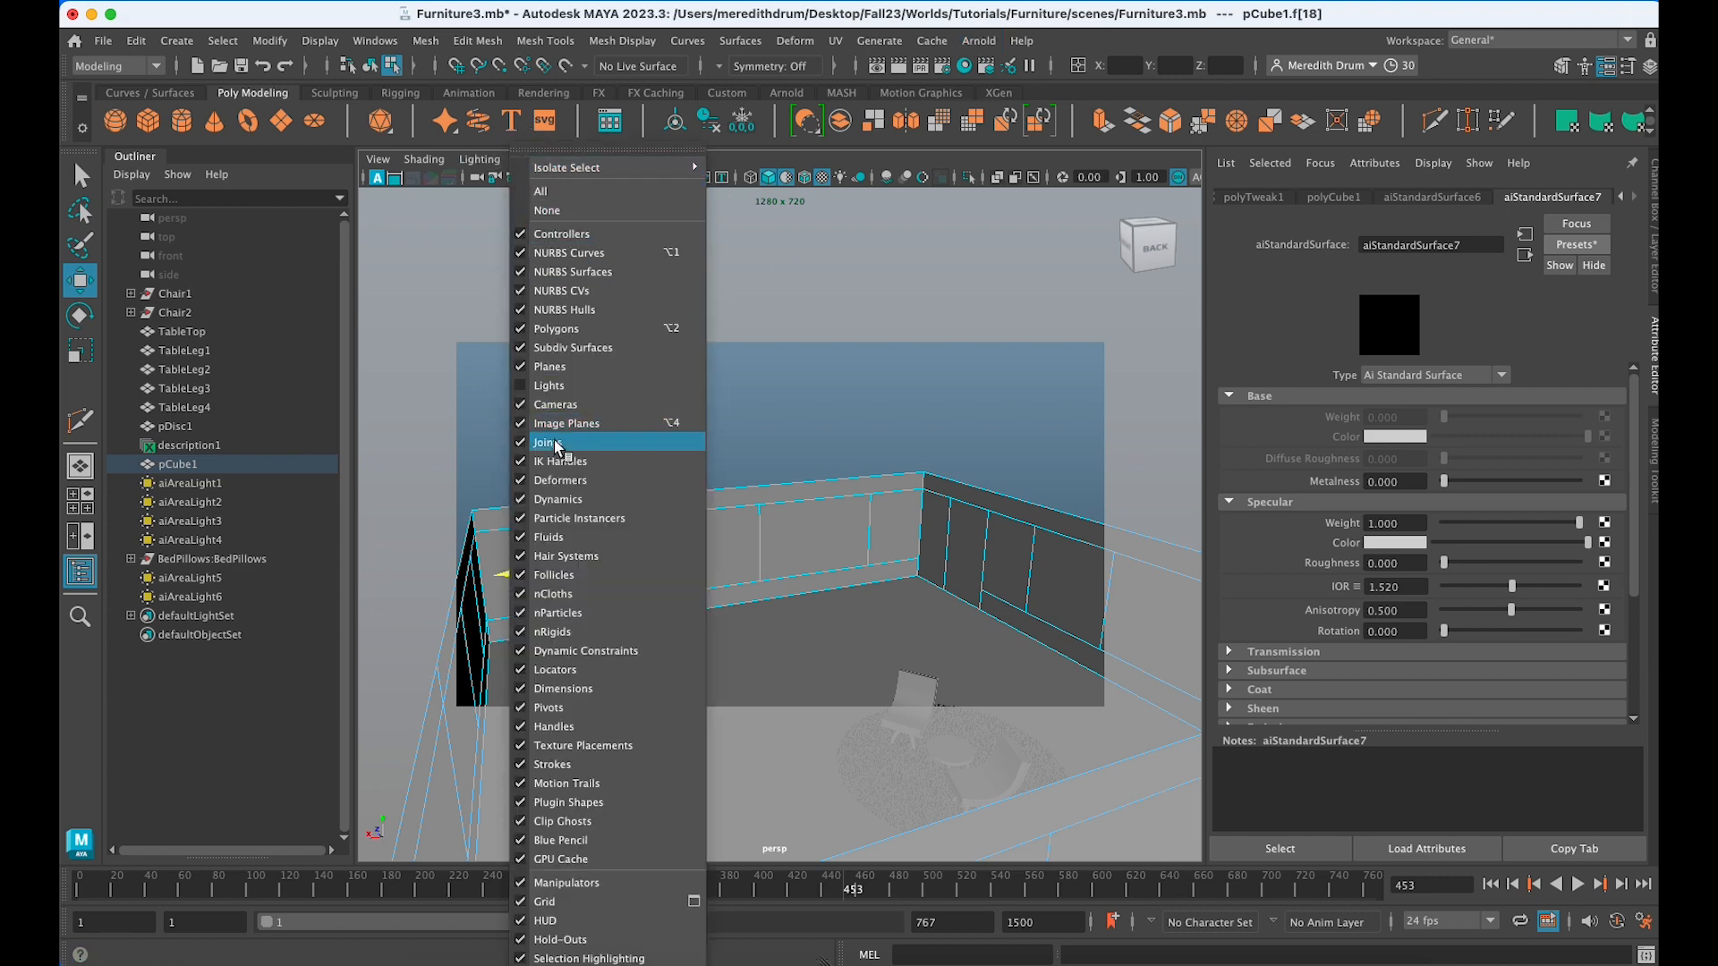
pyautogui.click(519, 387)
pyautogui.click(979, 40)
pyautogui.moveTo(1016, 141)
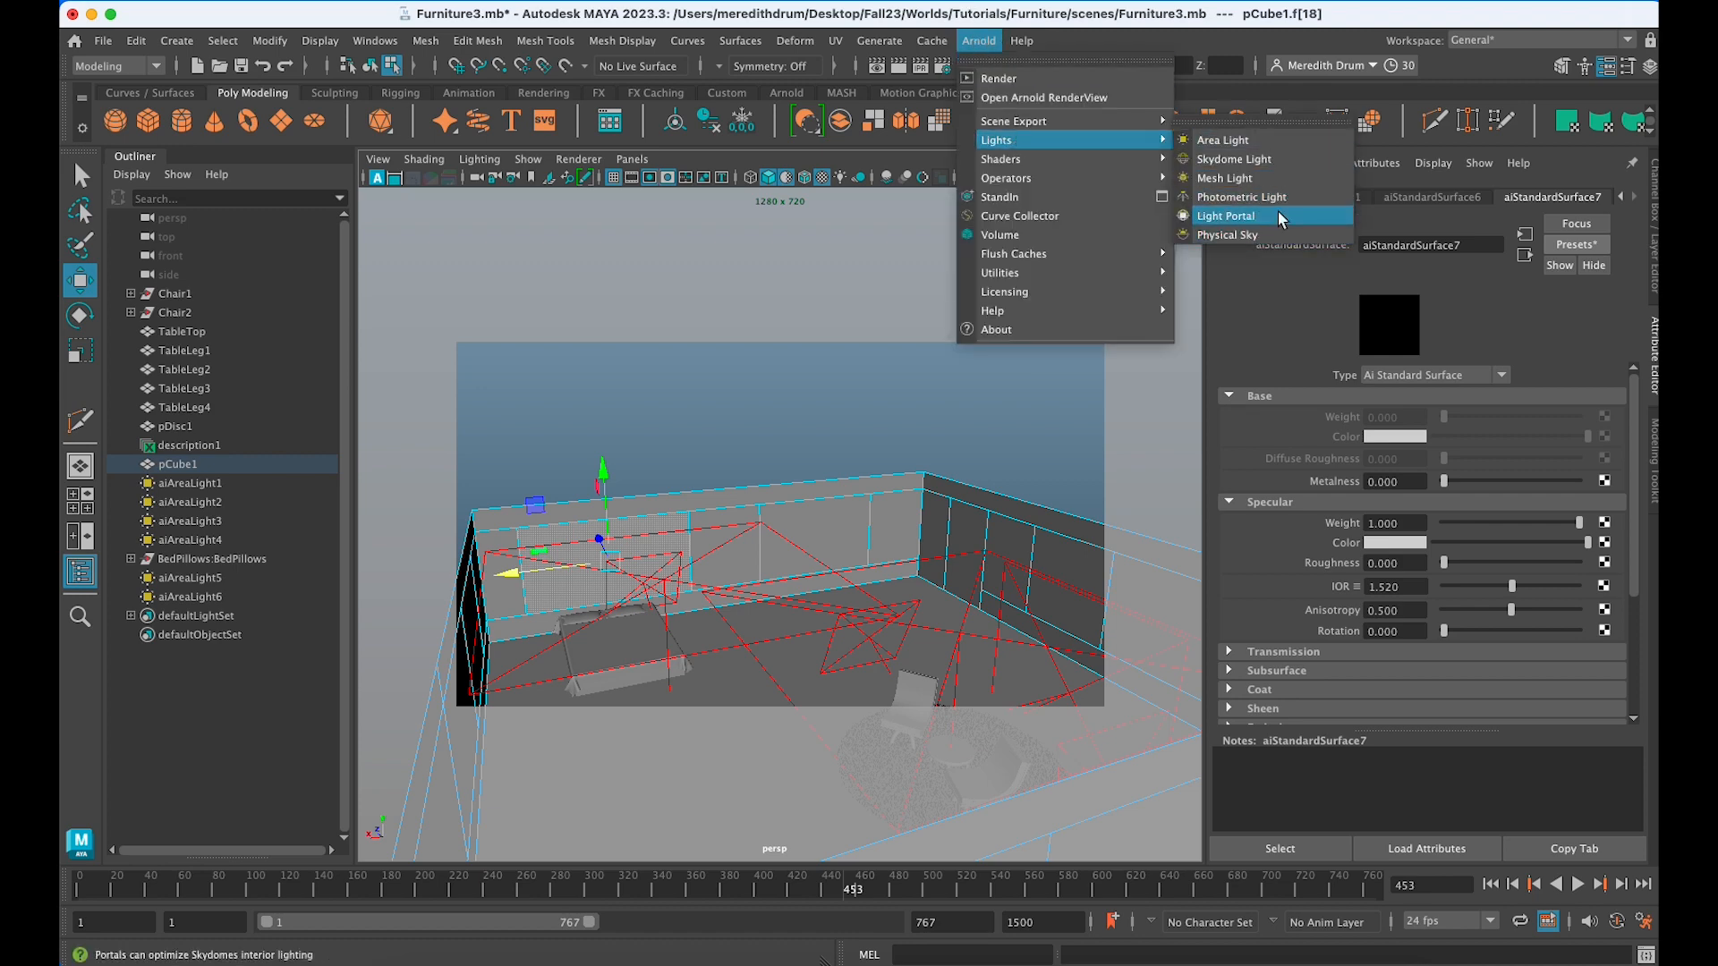
pyautogui.click(1228, 235)
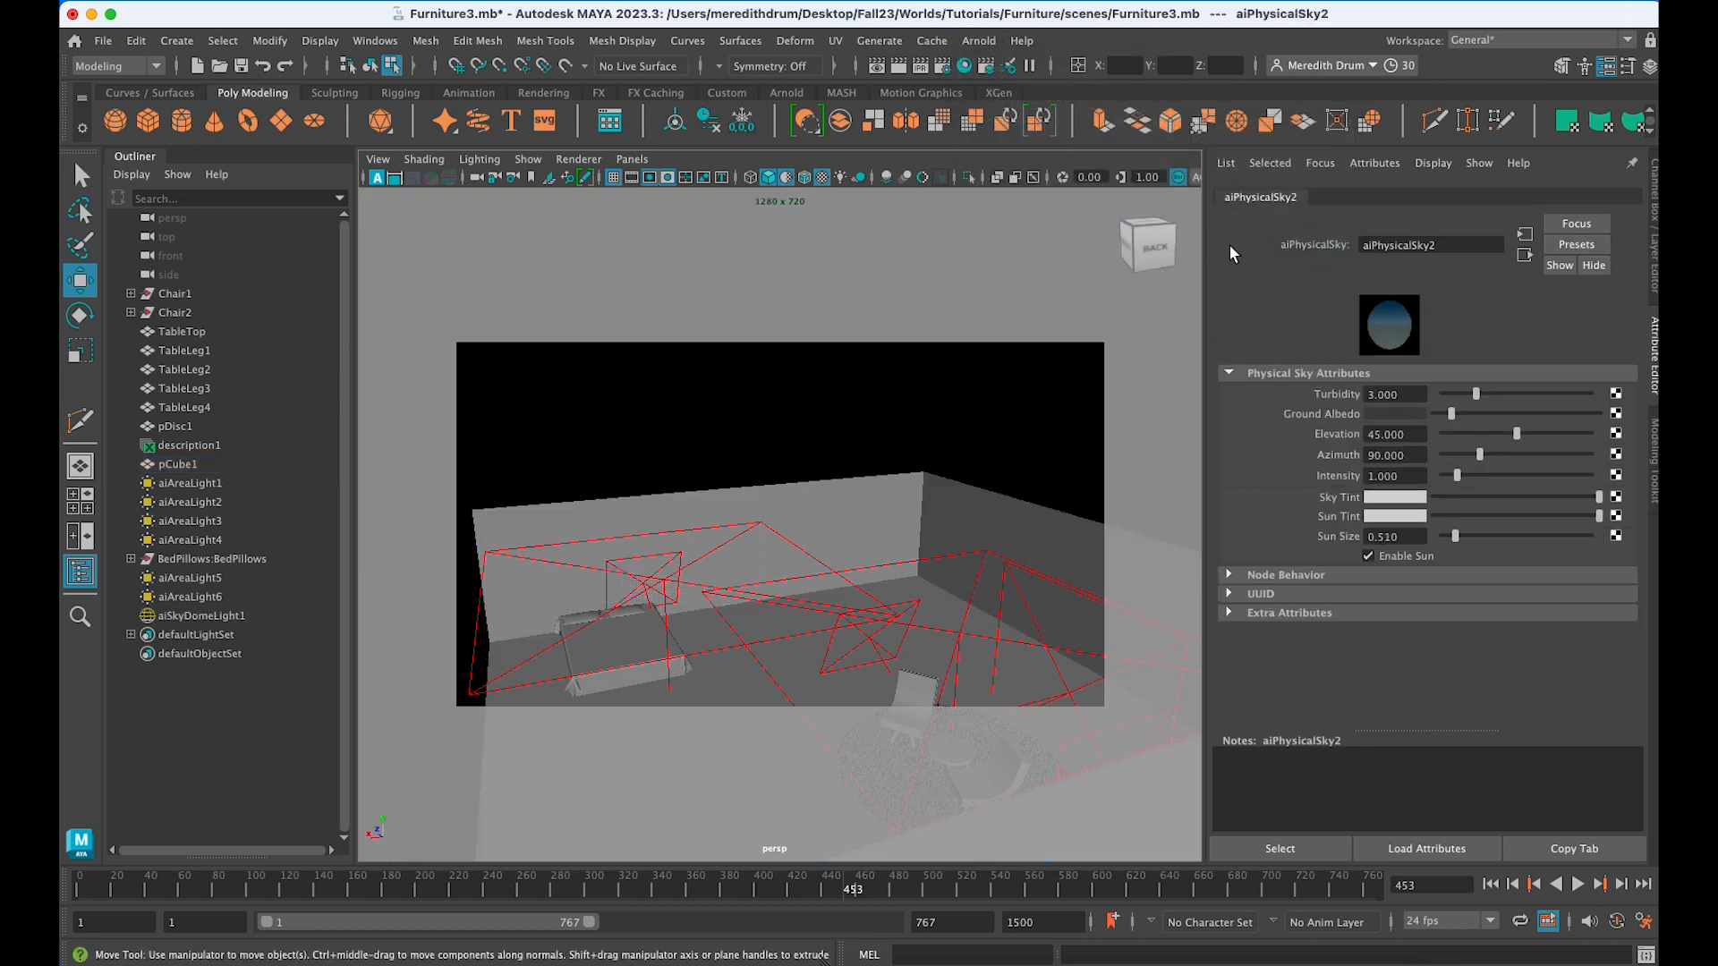
# Render the room with Arnold and examine the glass window from inside and outside, then close the render view.
pyautogui.click(971, 41)
pyautogui.click(997, 79)
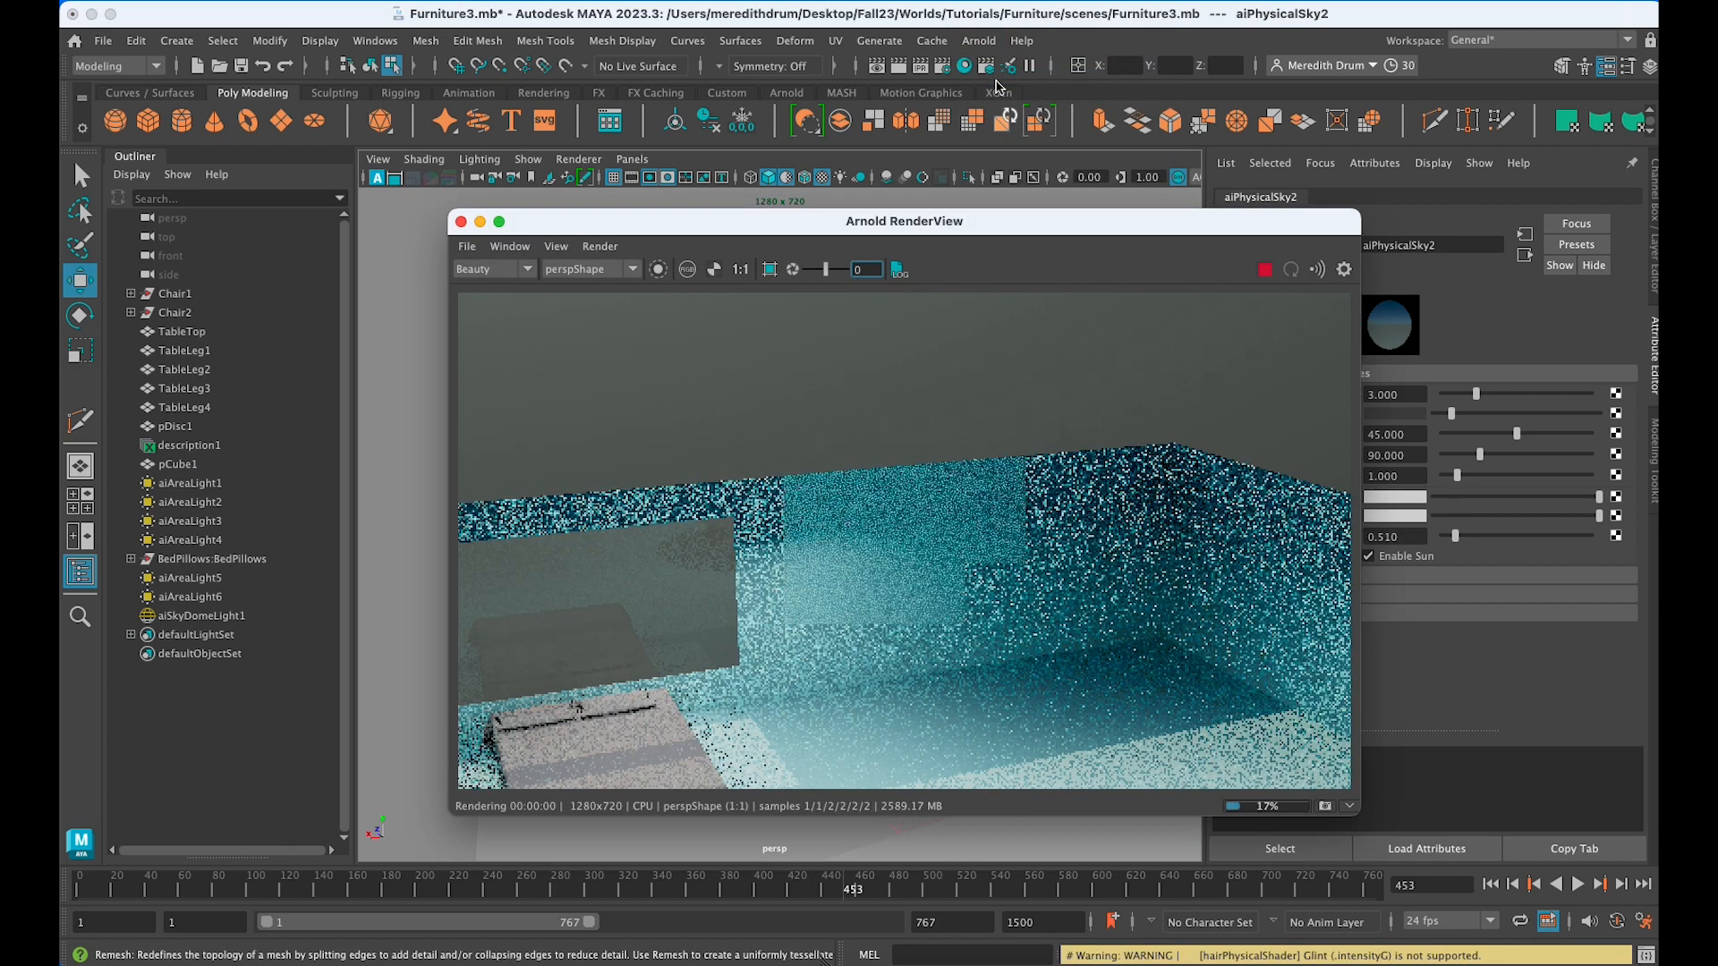
pyautogui.scroll(-3, 907, 518)
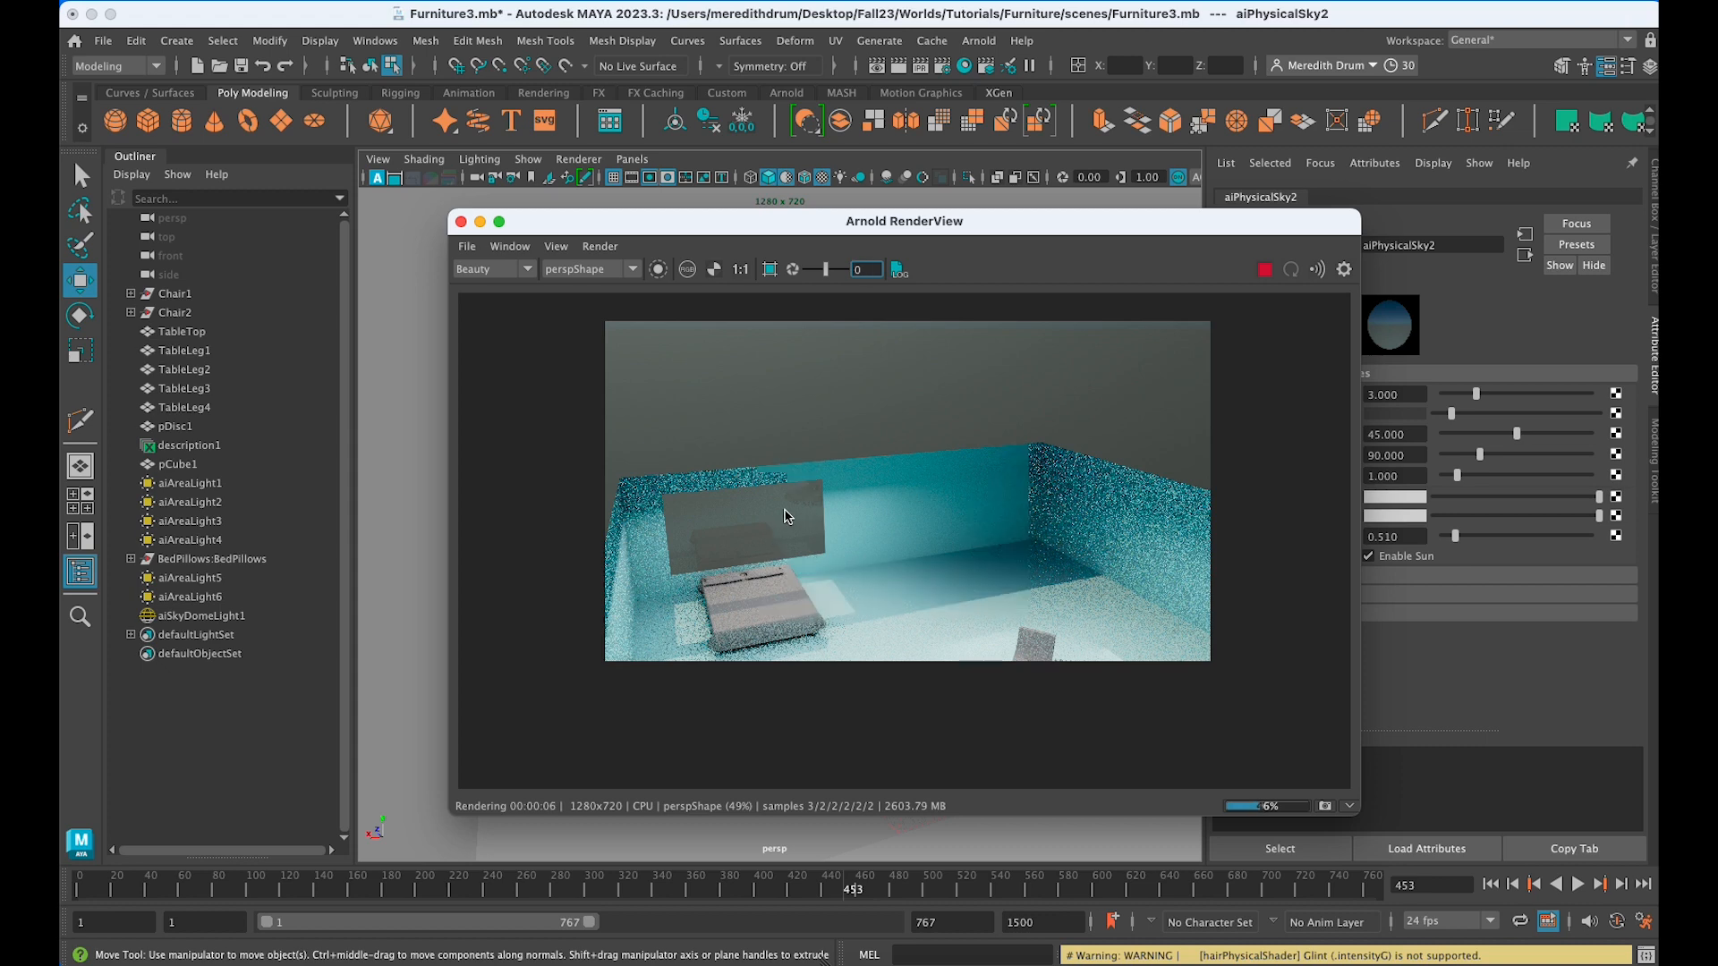
pyautogui.keyDown('alt'); pyautogui.moveTo(420, 463); pyautogui.dragTo(431, 452); pyautogui.keyUp('alt')
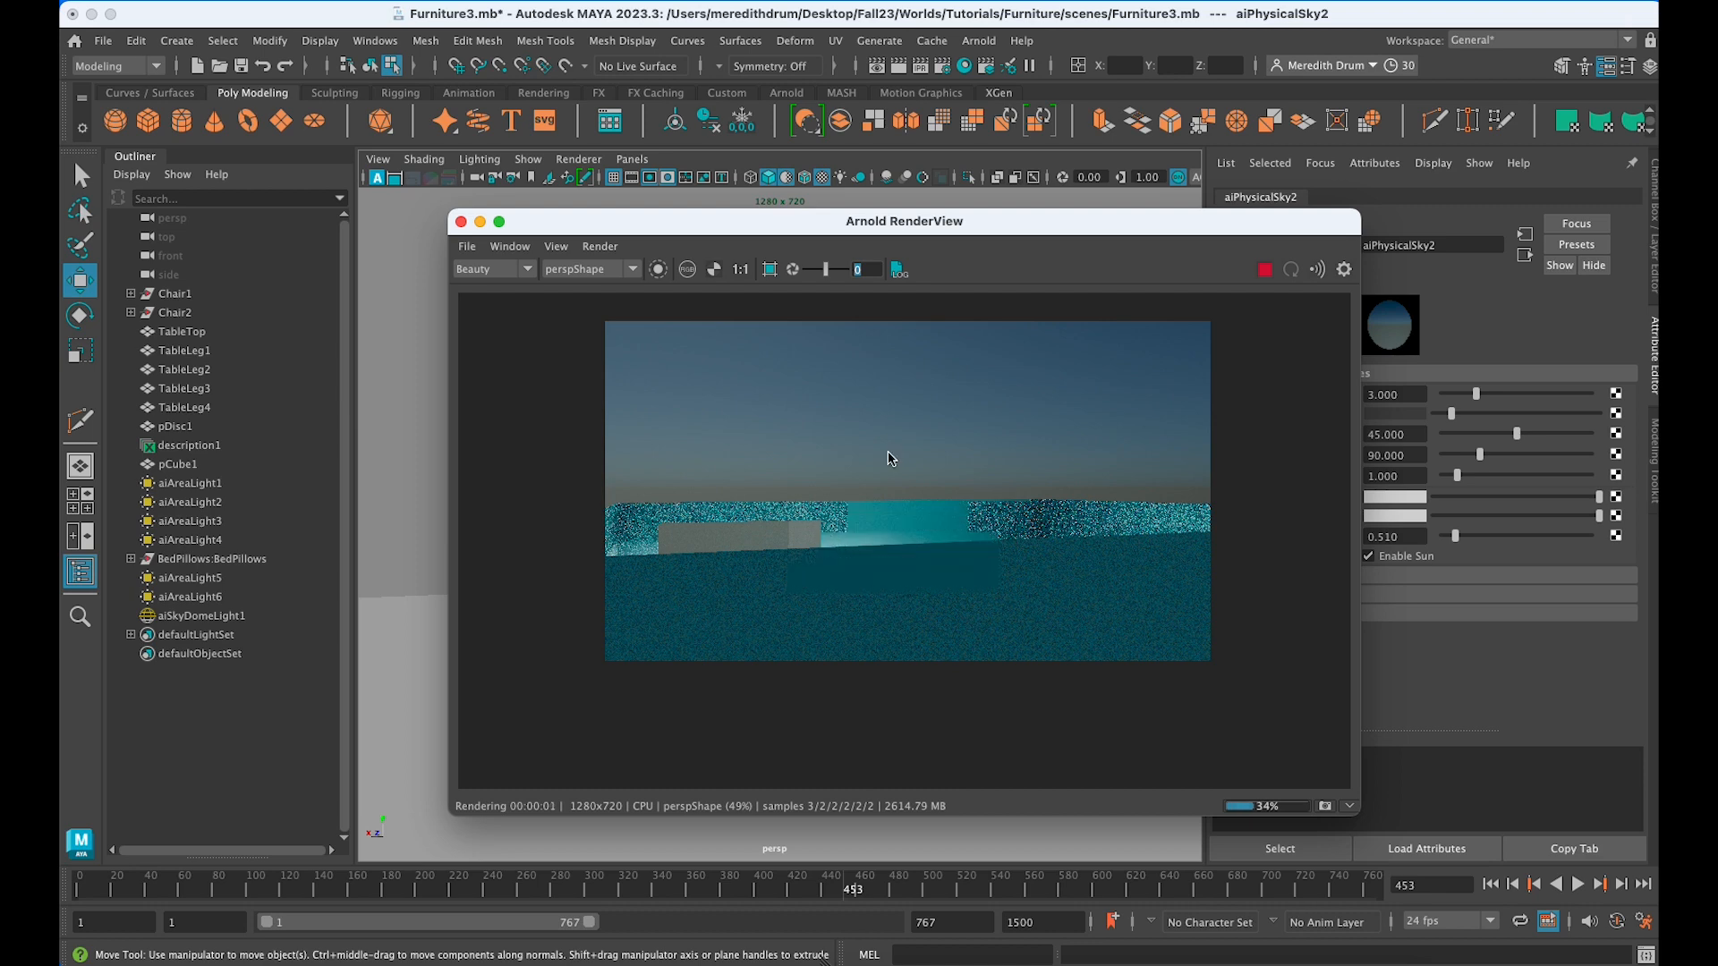
pyautogui.click(909, 487)
pyautogui.keyDown('alt'); pyautogui.moveTo(428, 505); pyautogui.dragTo(770, 494); pyautogui.keyUp('alt')
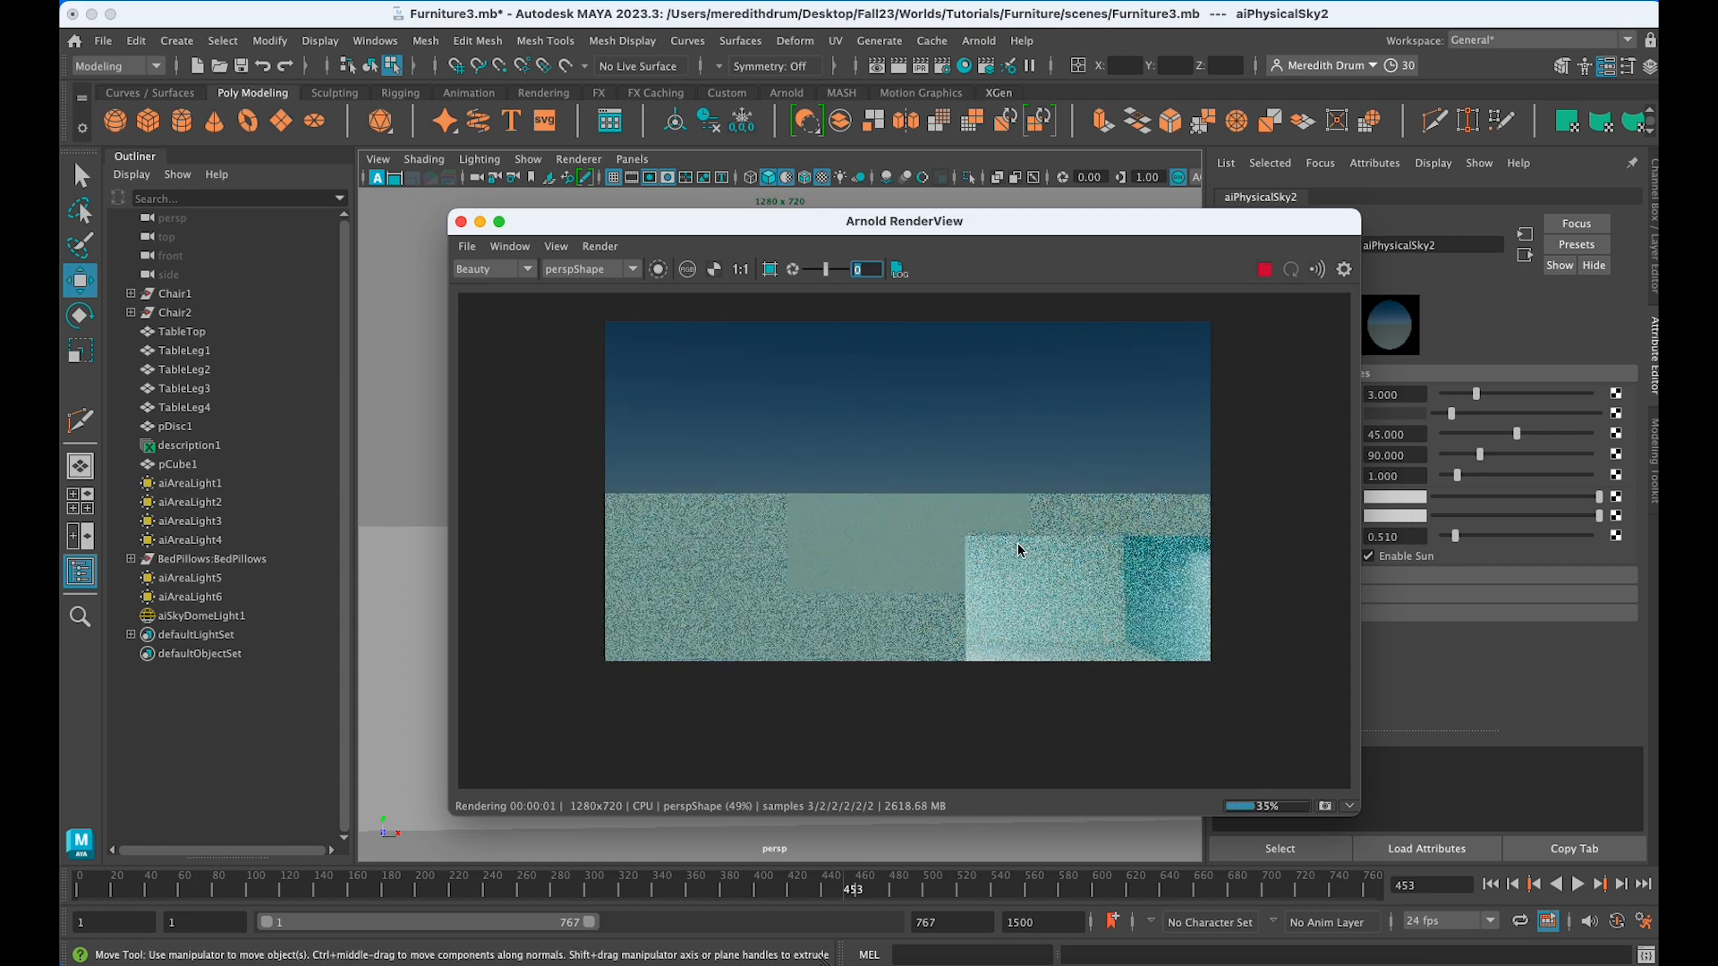
pyautogui.scroll(-2, 1027, 548)
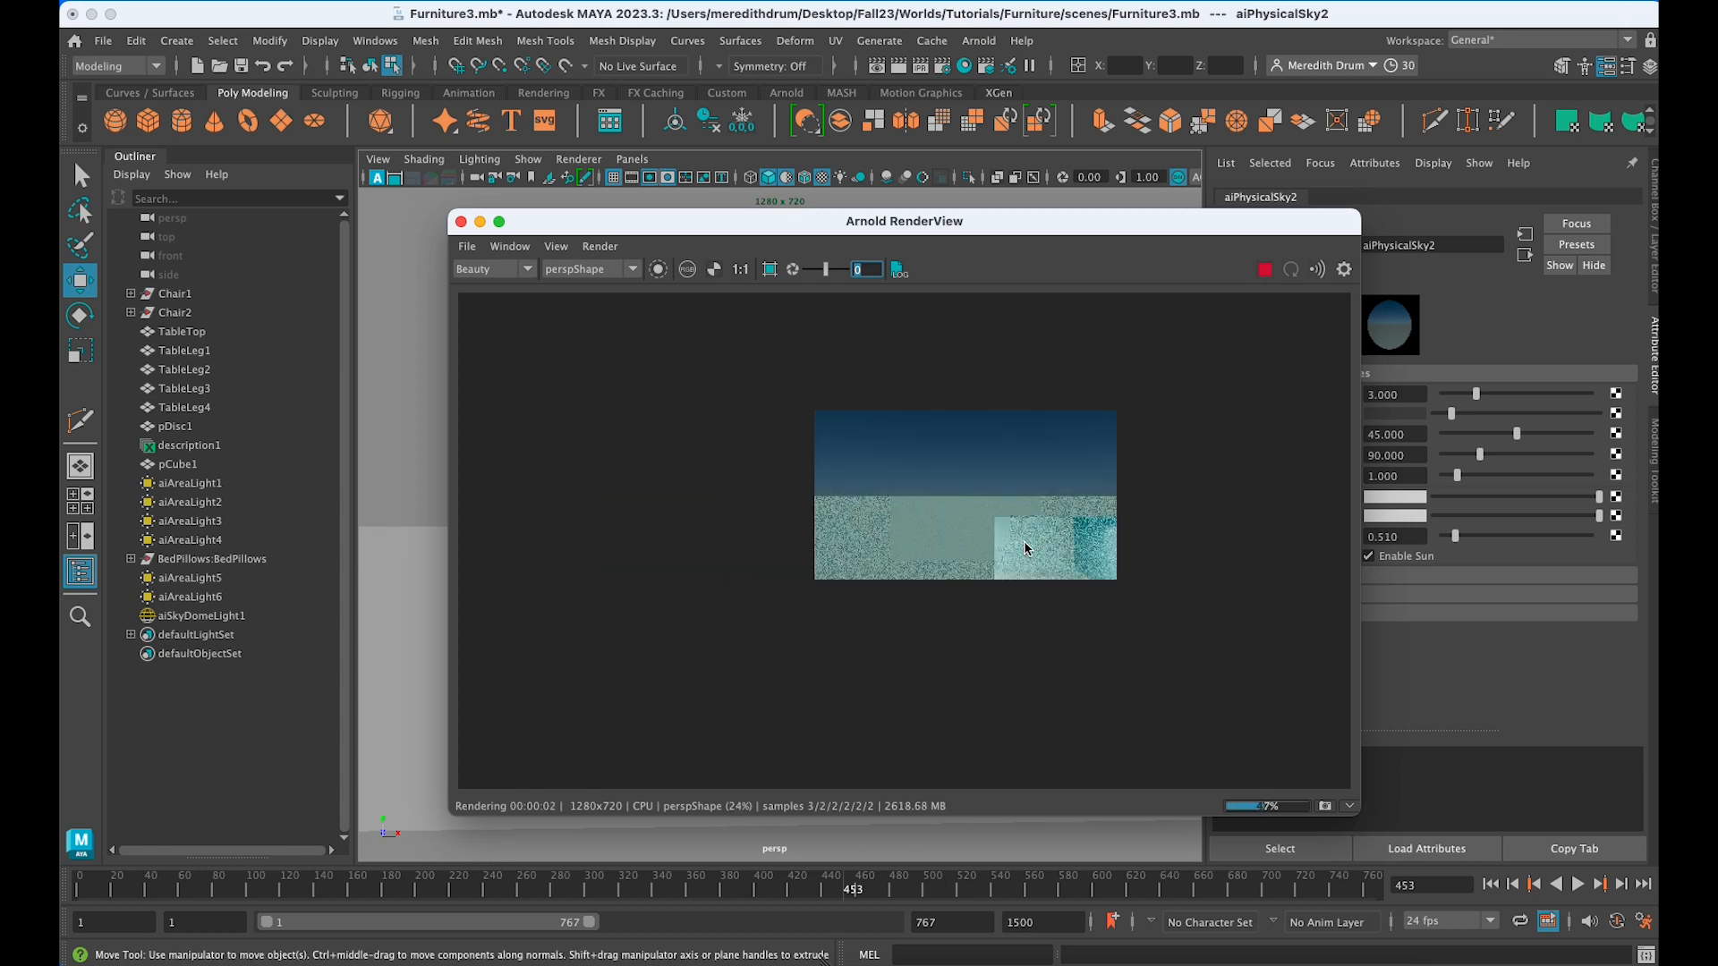
pyautogui.click(460, 222)
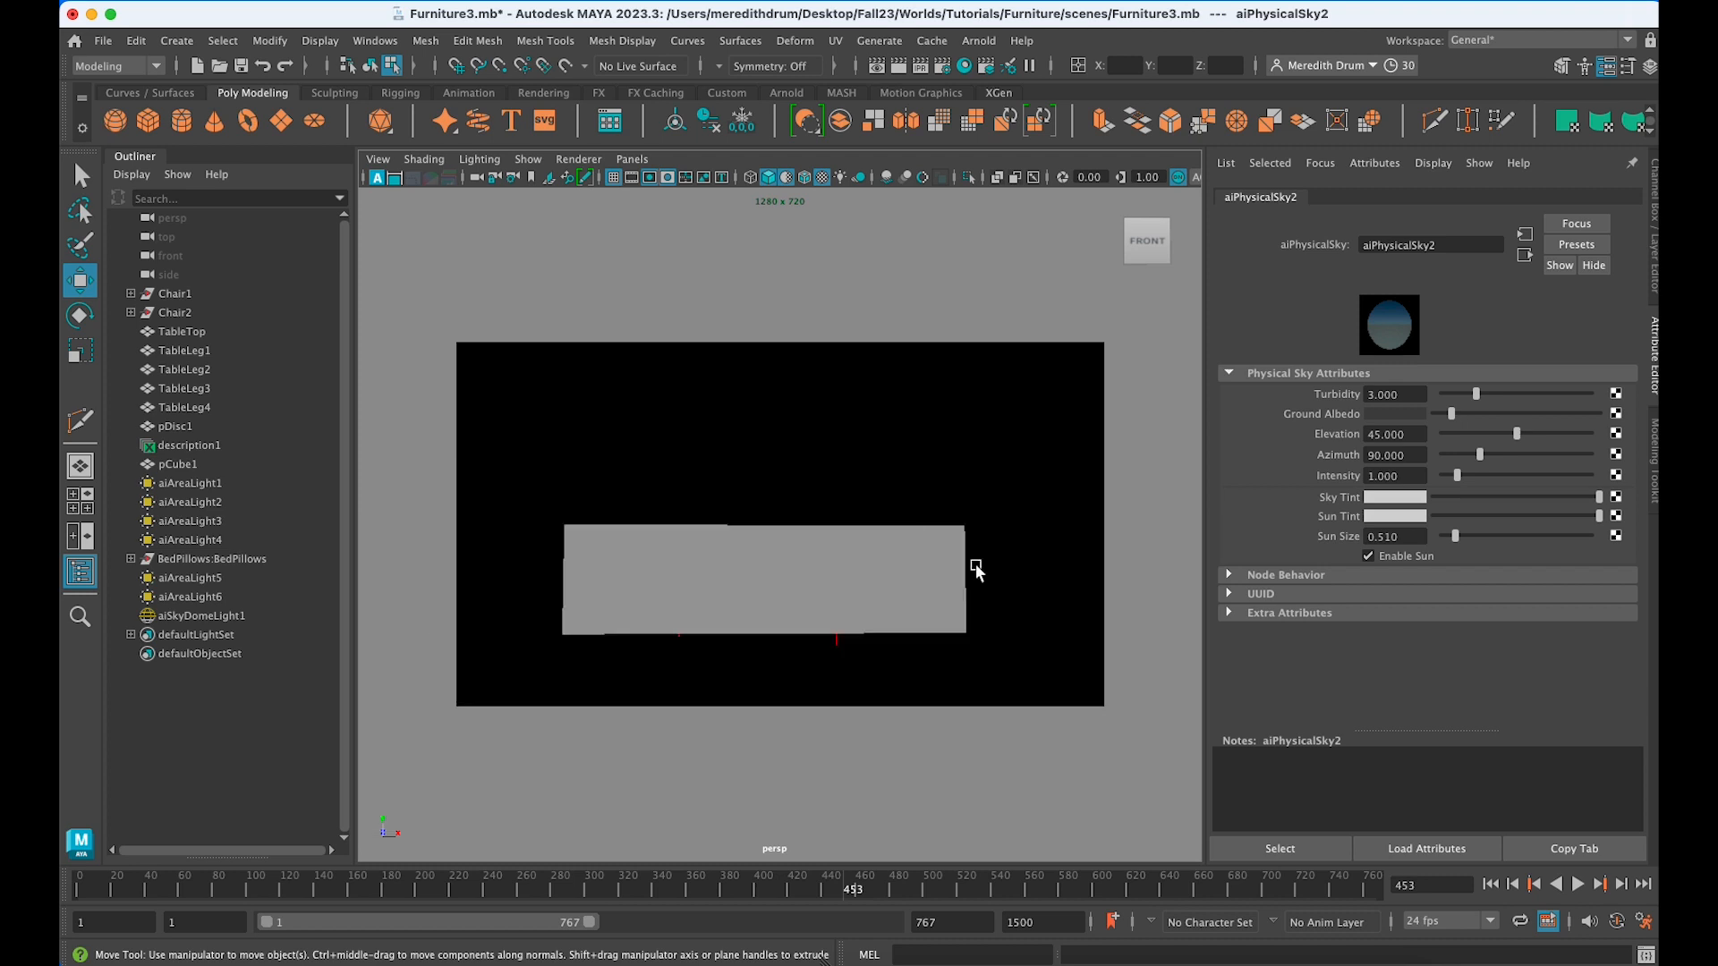
# Hide the lights in the perspective view so the room's walls and window faces can be picked.
pyautogui.keyDown('alt'); pyautogui.moveTo(976, 570); pyautogui.dragTo(862, 614); pyautogui.keyUp('alt')
pyautogui.scroll(4, 862, 614)
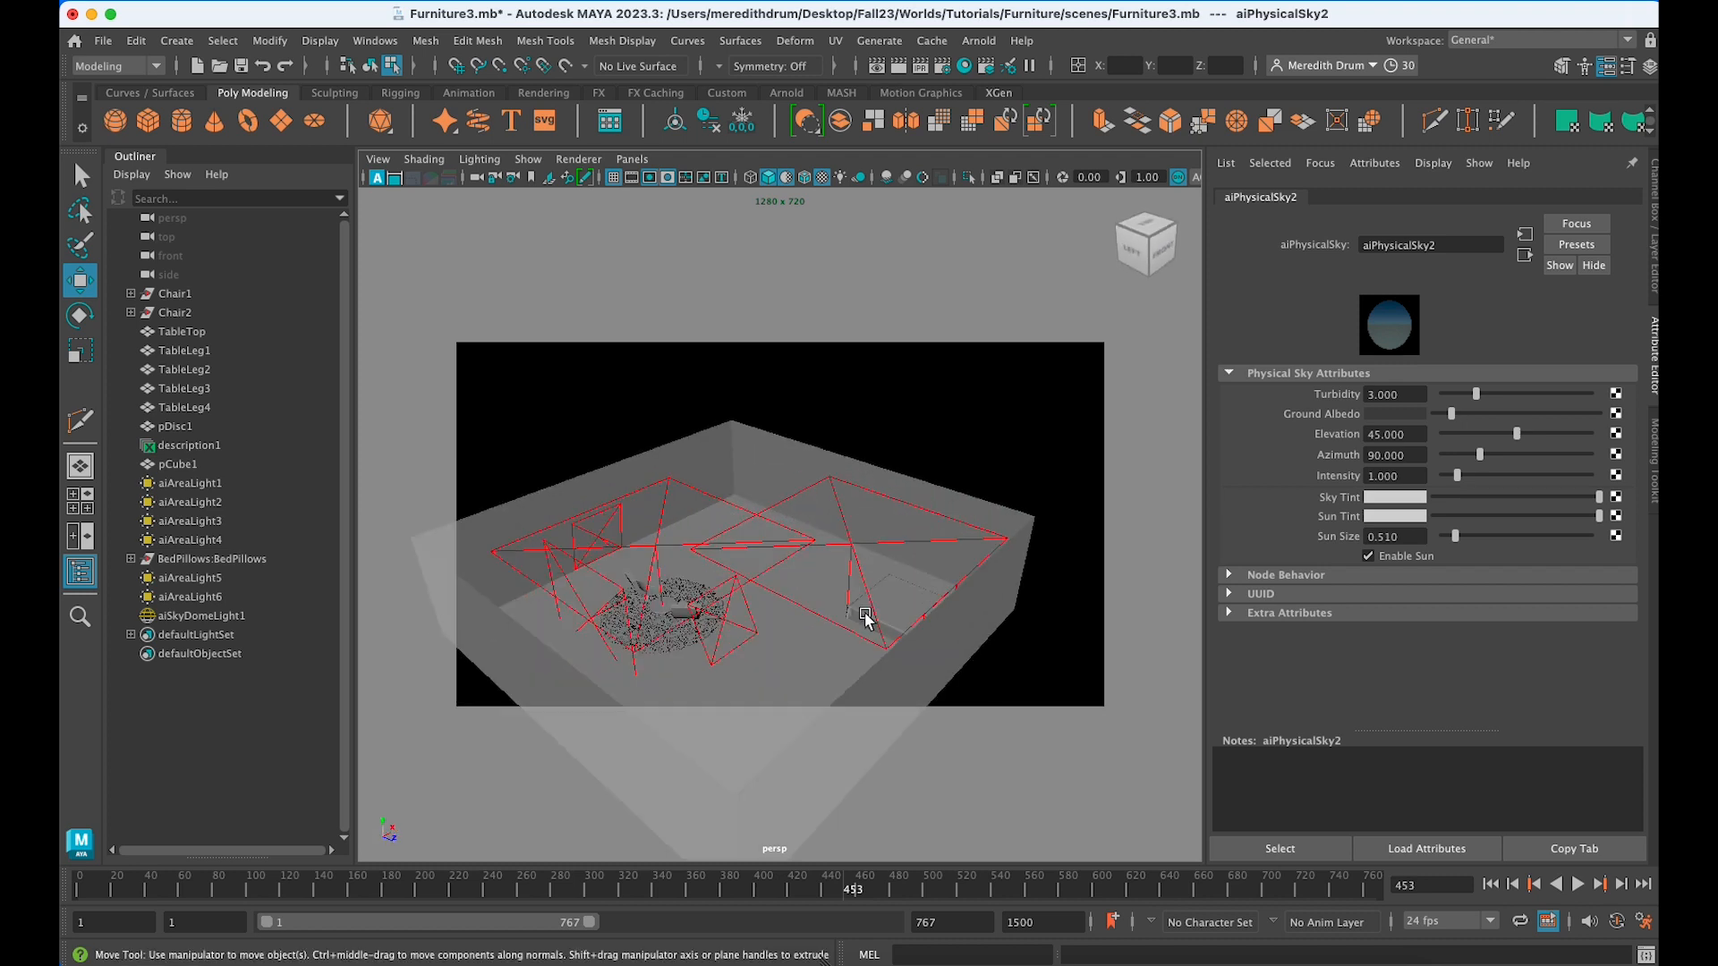
pyautogui.click(528, 159)
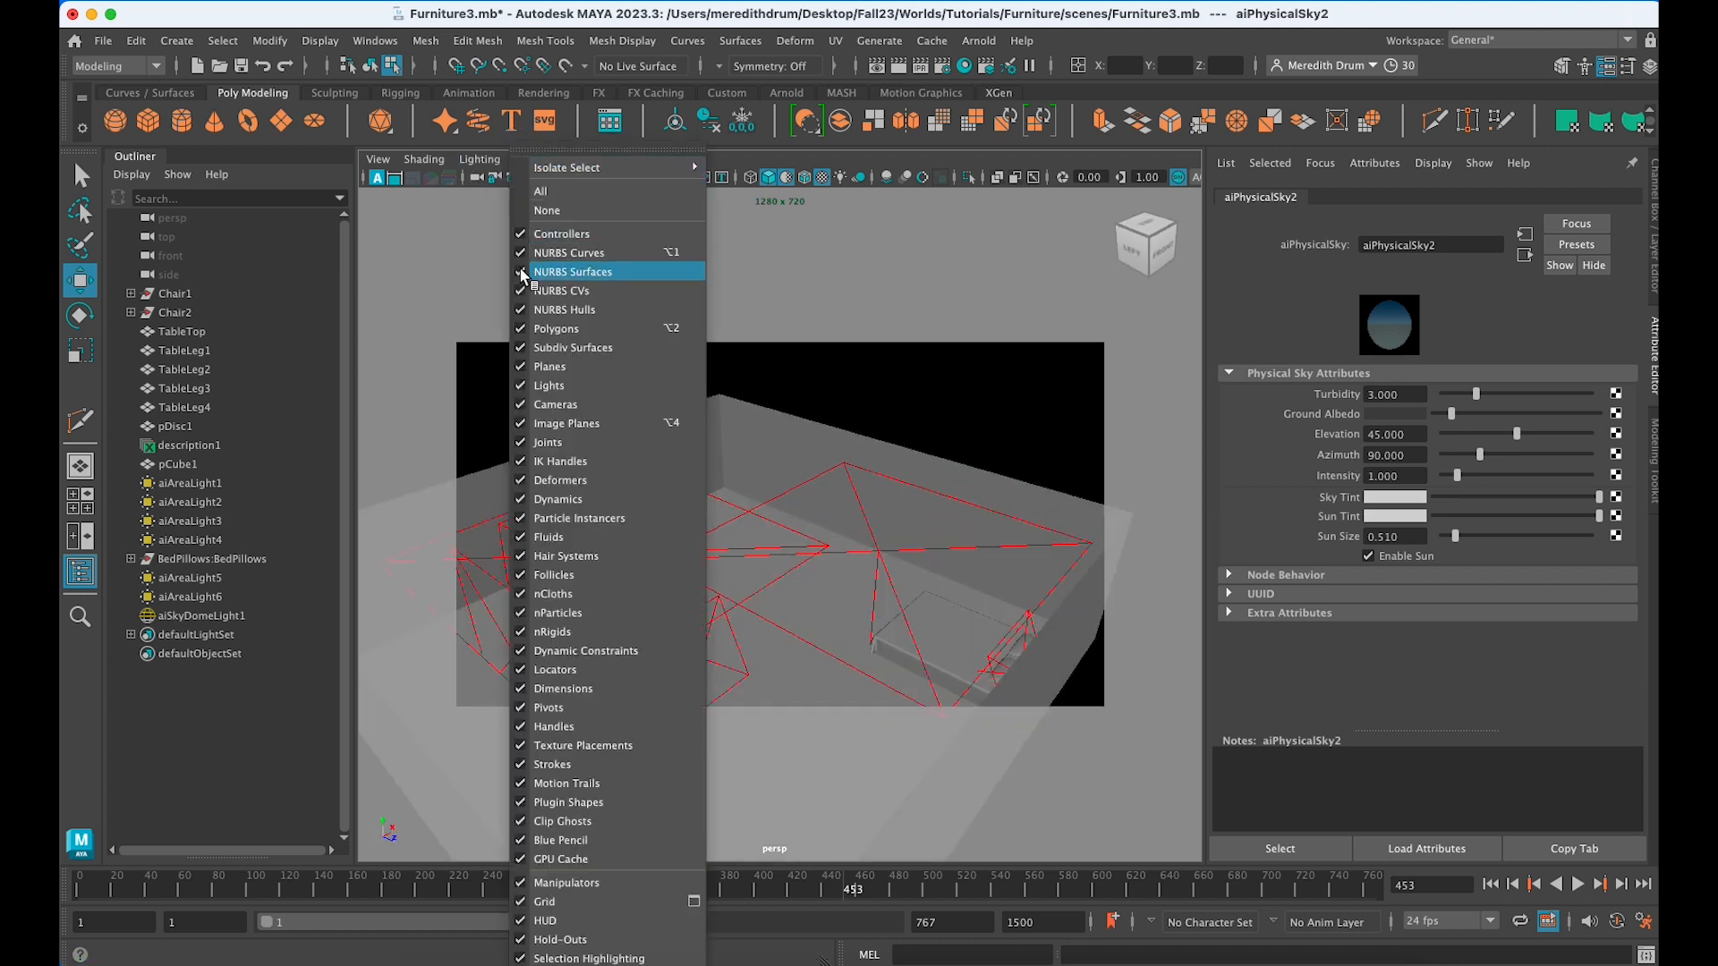
pyautogui.click(523, 387)
# Select the remaining window faces on the room's walls and assign them the existing aiStandardSurface7 material.
pyautogui.keyDown('alt'); pyautogui.moveTo(653, 644); pyautogui.dragTo(728, 525); pyautogui.keyUp('alt')
pyautogui.keyDown('alt'); pyautogui.moveTo(767, 460); pyautogui.dragTo(956, 495); pyautogui.keyUp('alt')
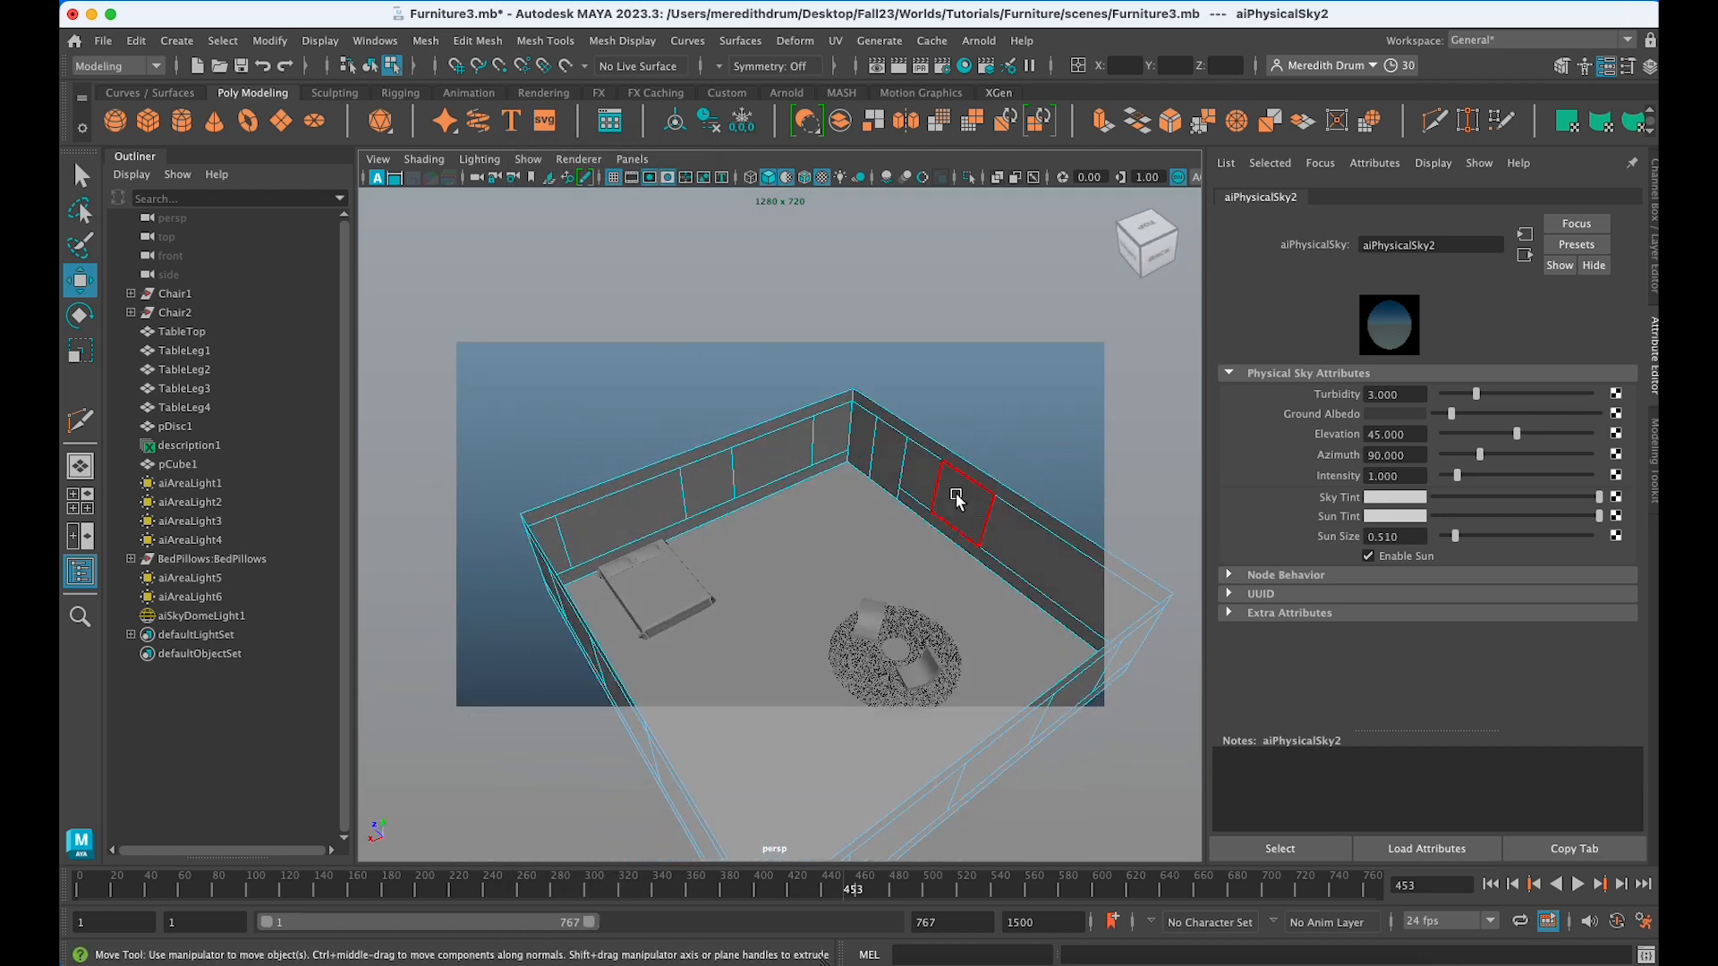
pyautogui.click(956, 495)
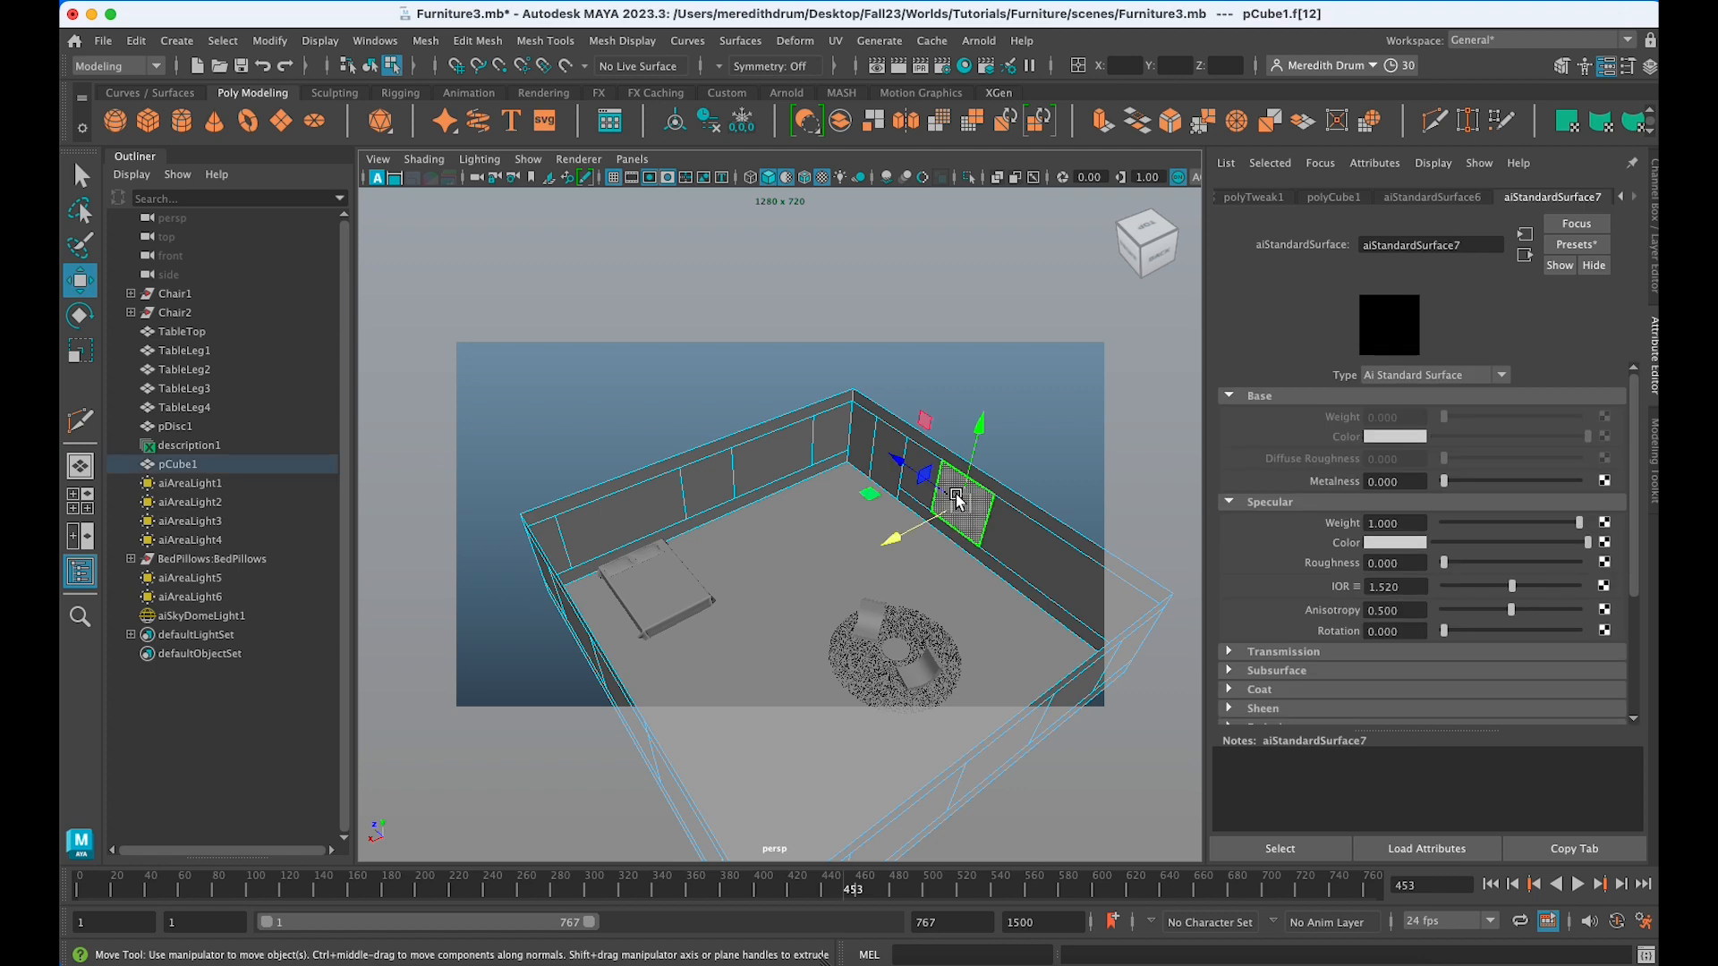
pyautogui.keyDown('shift'); pyautogui.click(772, 457); pyautogui.keyUp('shift')
pyautogui.keyDown('alt'); pyautogui.moveTo(626, 496); pyautogui.dragTo(602, 540); pyautogui.keyUp('alt')
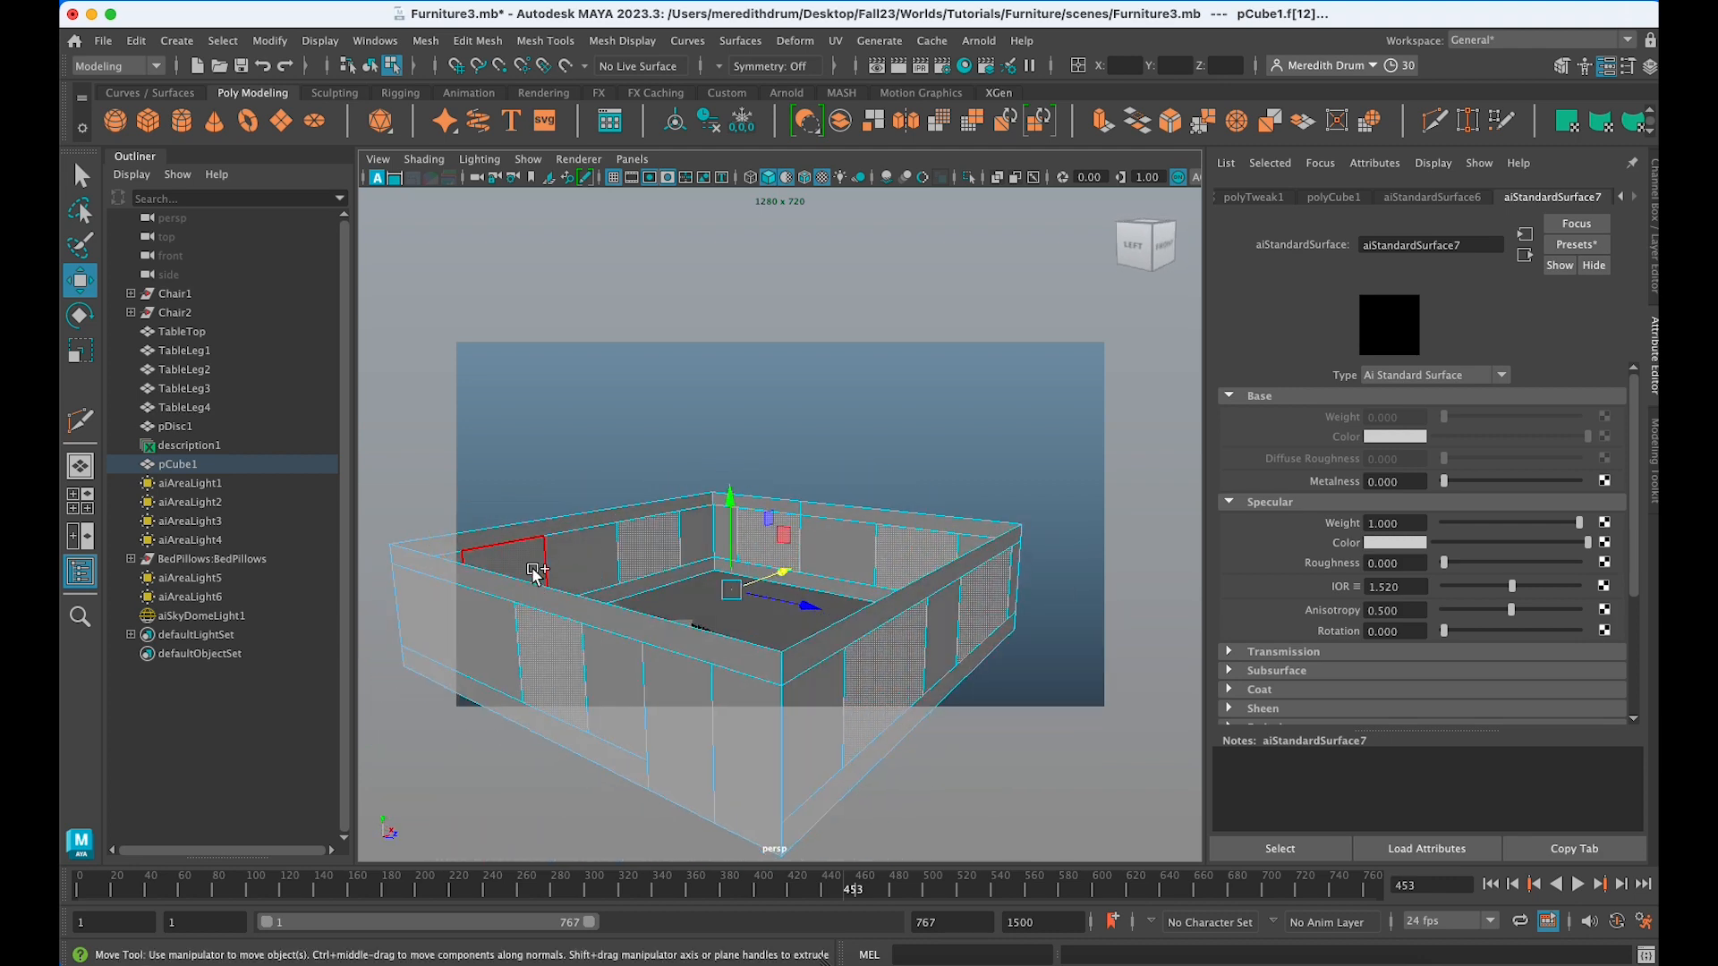
pyautogui.rightClick(672, 341)
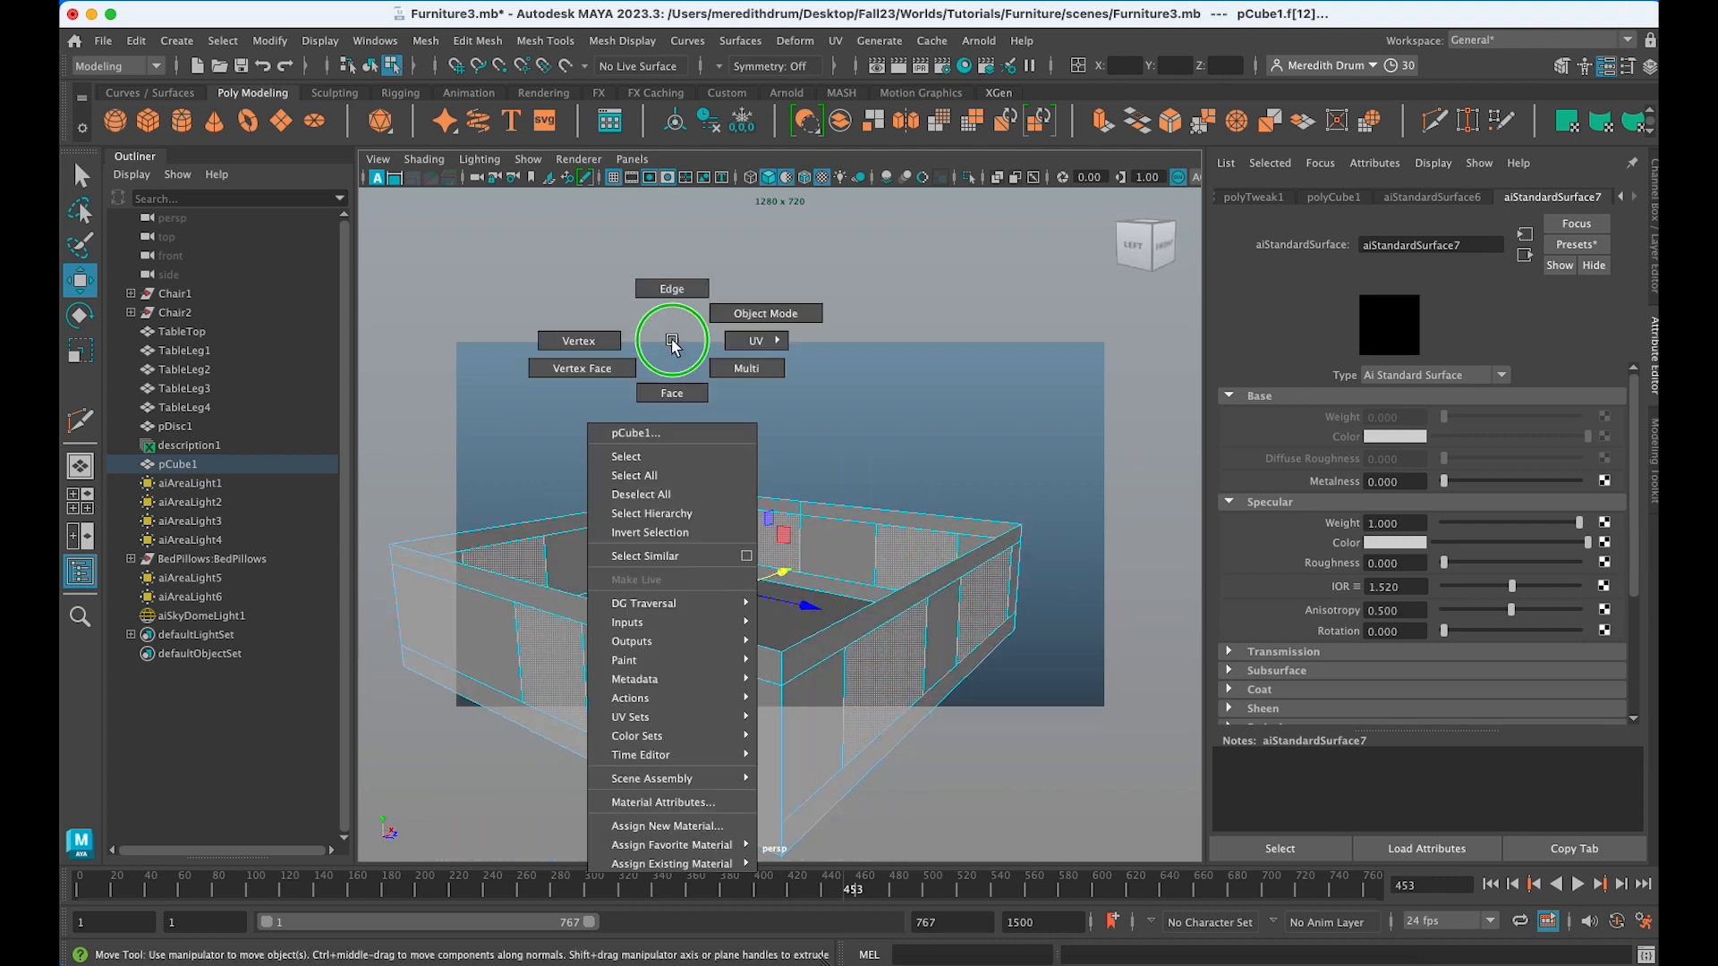
pyautogui.moveTo(674, 346); pyautogui.dragTo(700, 864, button='right')
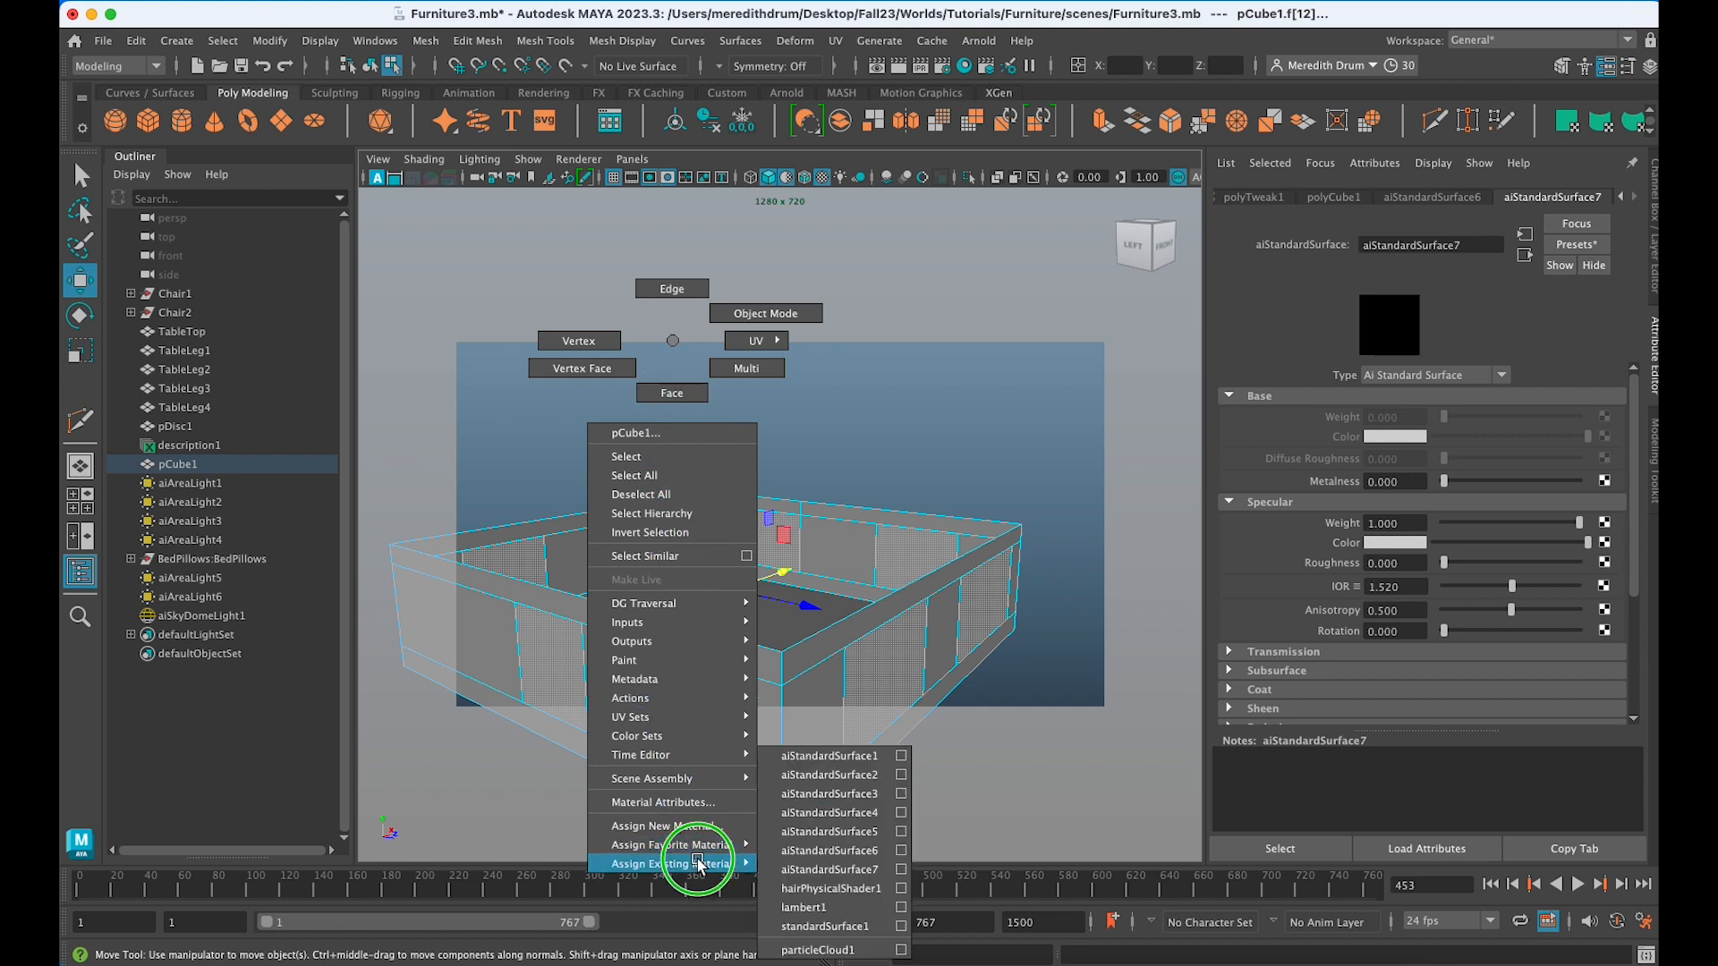
pyautogui.moveTo(700, 865); pyautogui.dragTo(823, 870, button='right')
# Rename the window material GlassMt and assign it to the selected window faces.
pyautogui.moveTo(1482, 244); pyautogui.dragTo(1327, 244)
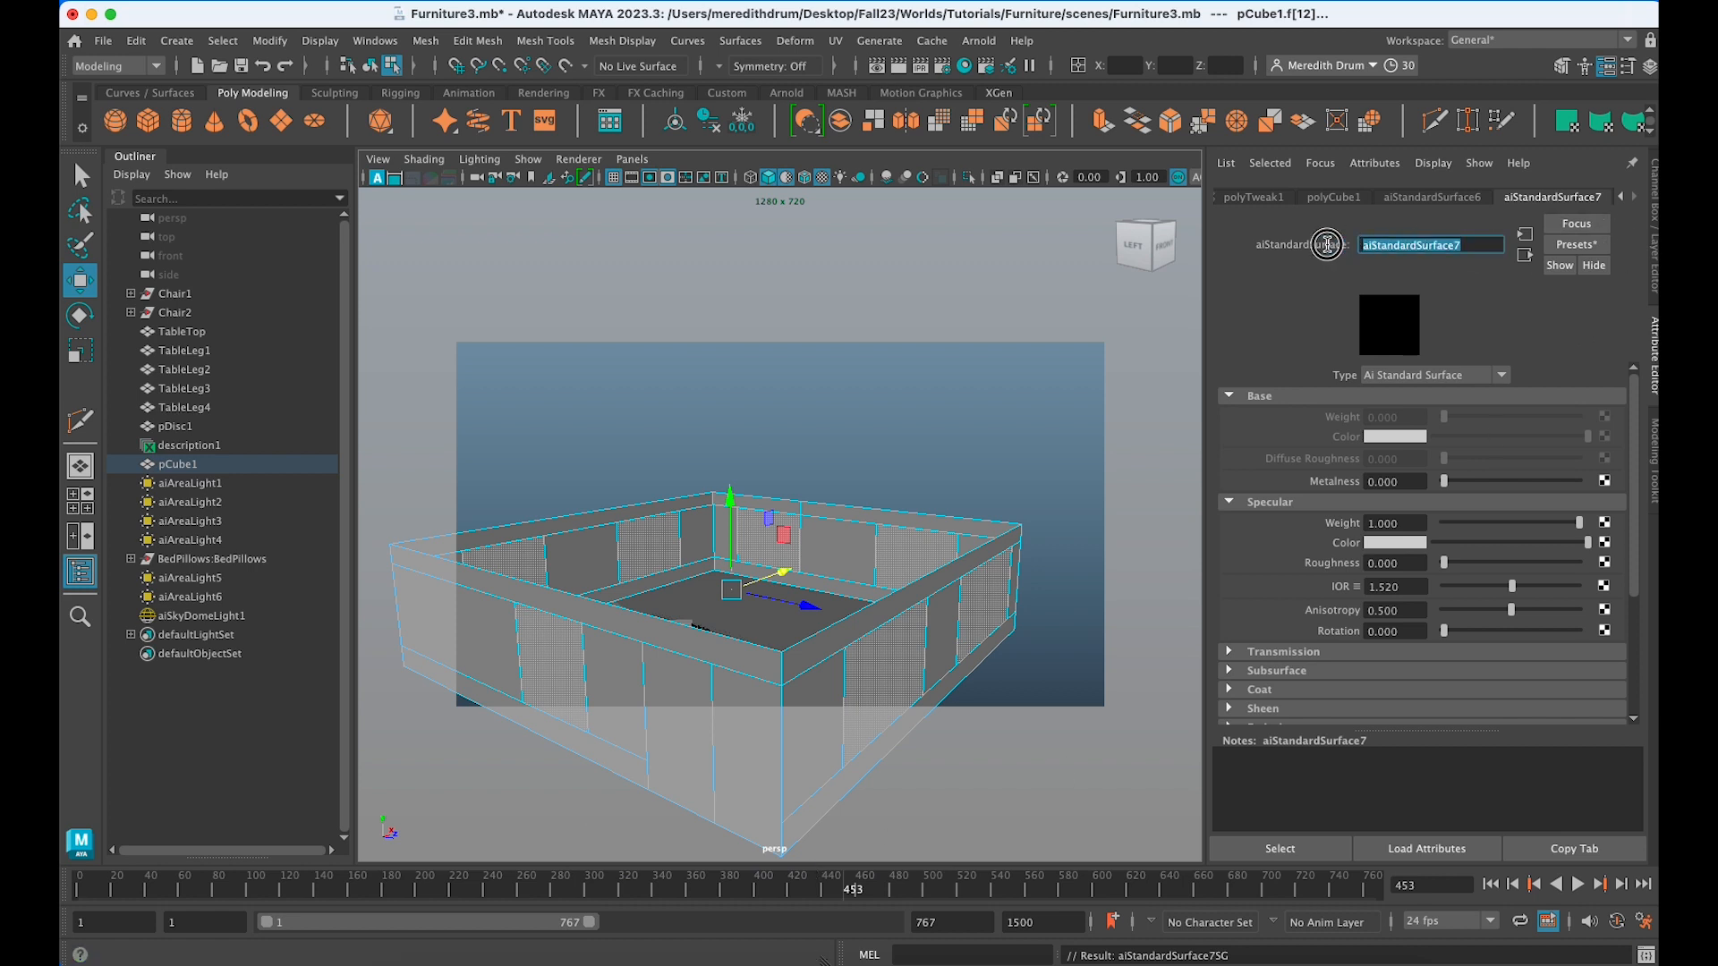
pyautogui.write('GlassMt')
pyautogui.press('Return')
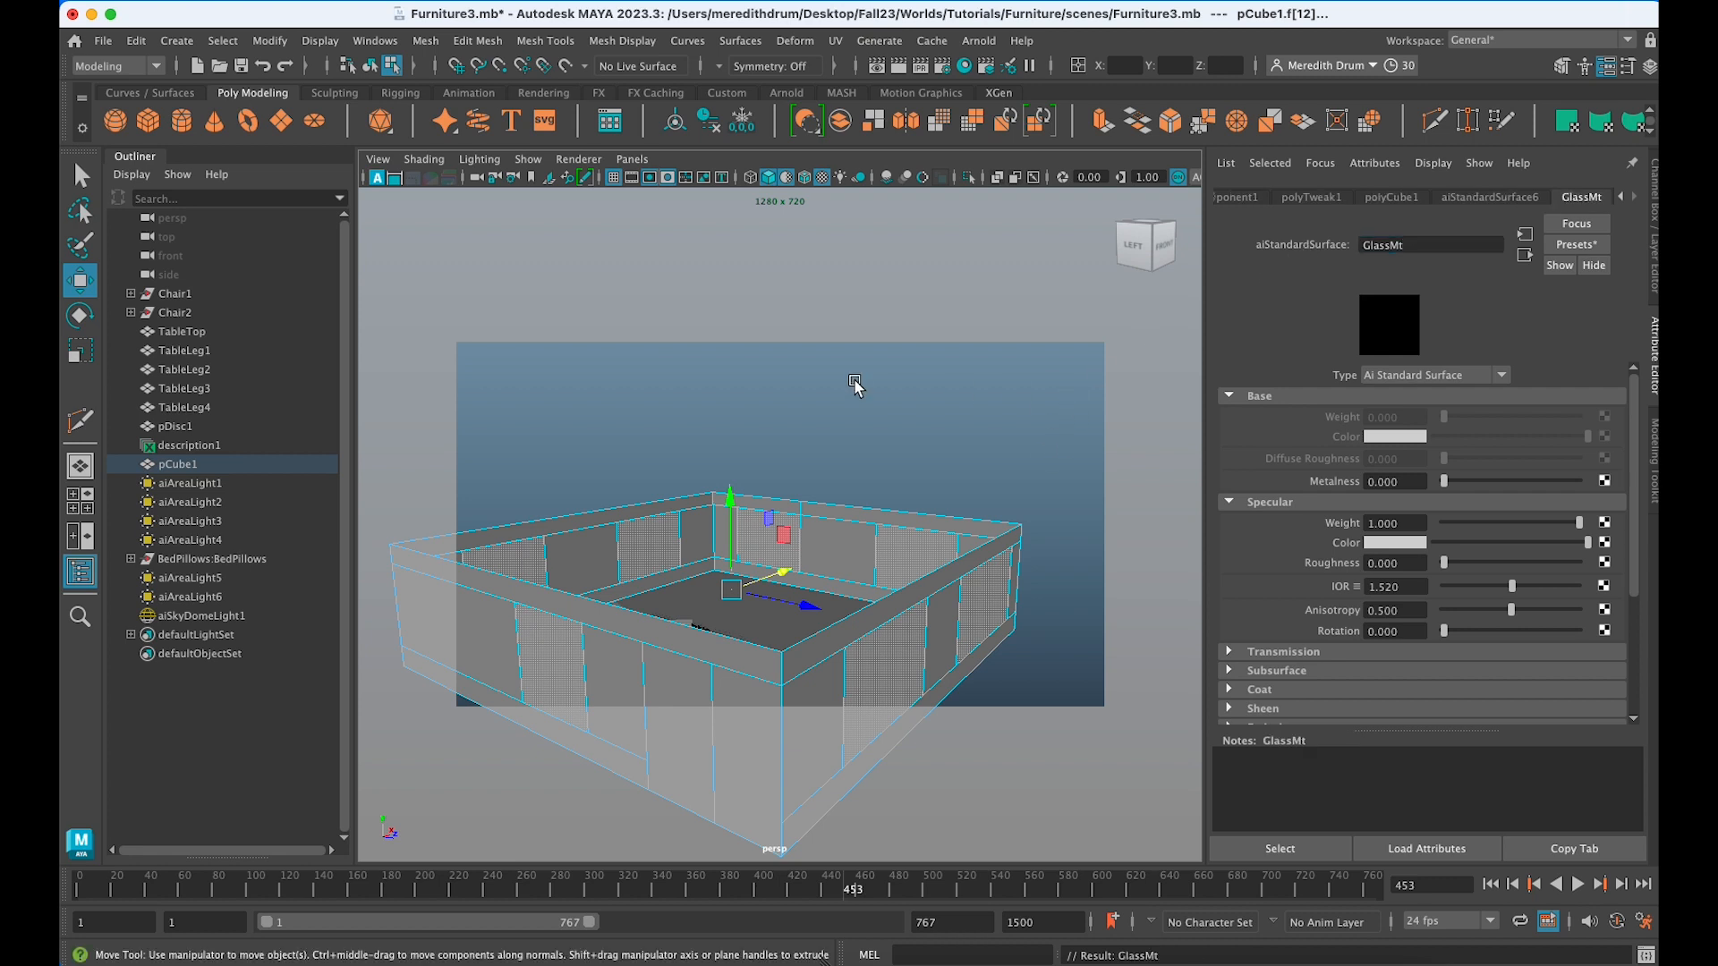
pyautogui.rightClick(861, 296)
pyautogui.moveTo(861, 296); pyautogui.dragTo(1003, 761, button='right')
# Turn the display of lights back on in the perspective view.
pyautogui.moveTo(990, 528)
pyautogui.keyDown('alt'); pyautogui.mouseDown()
pyautogui.moveTo(932, 568)
pyautogui.moveTo(967, 522)
pyautogui.mouseUp(); pyautogui.keyUp('alt')
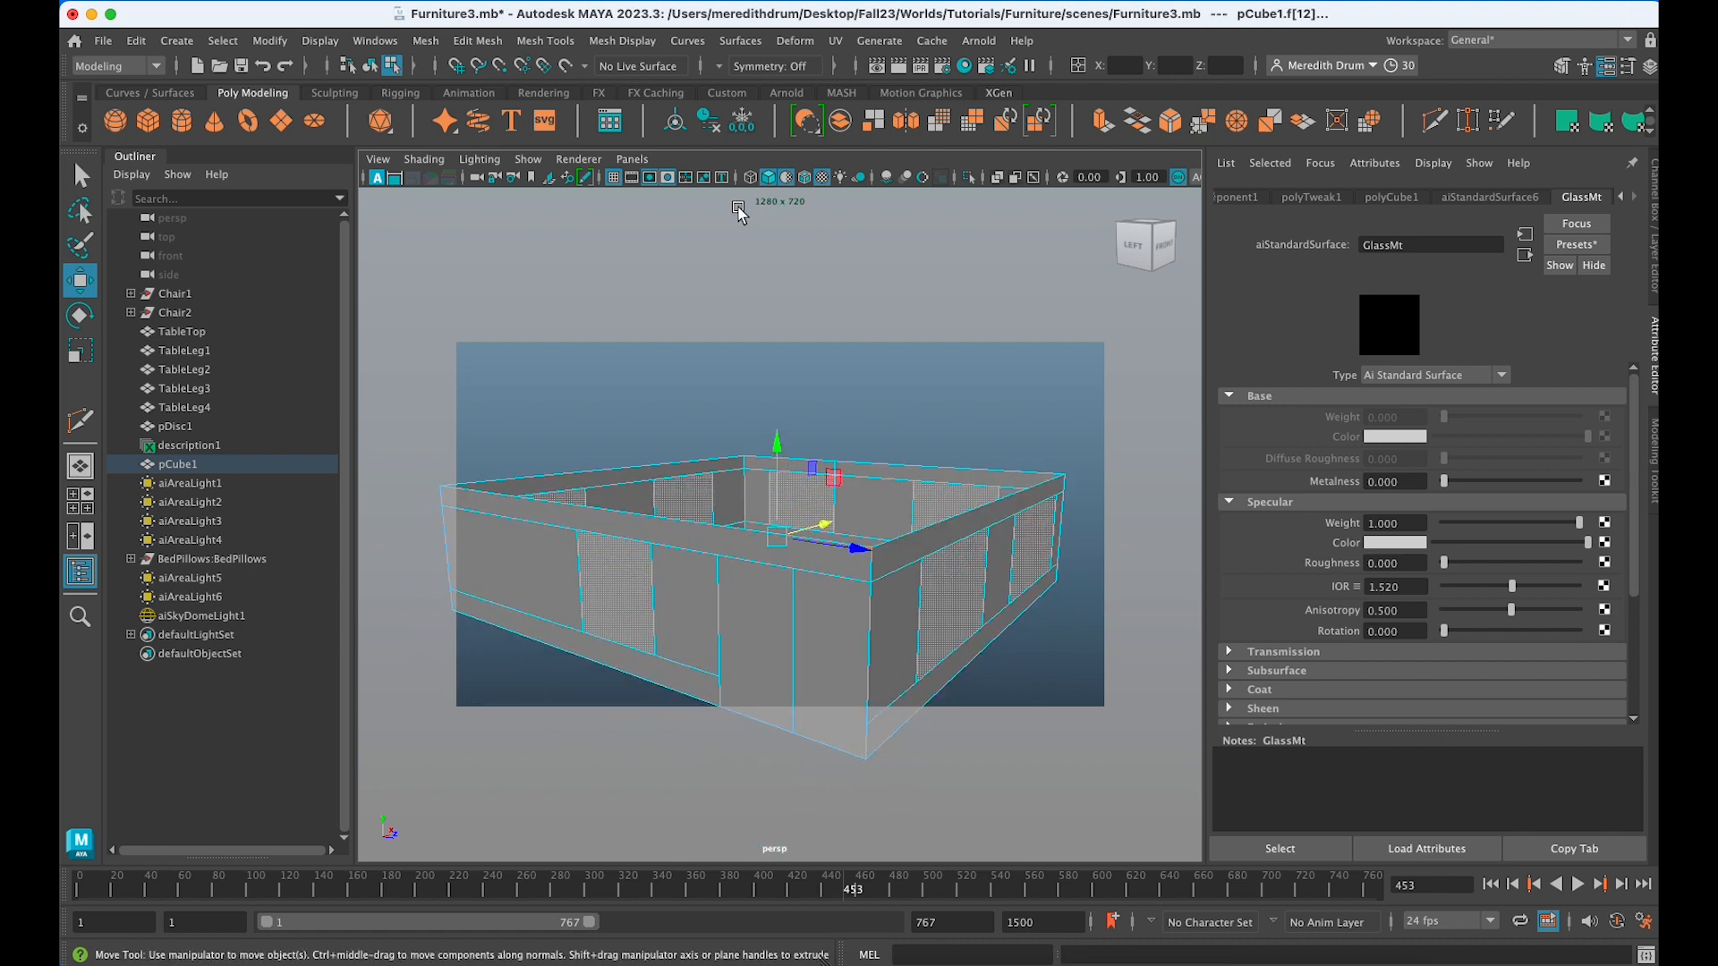
pyautogui.click(528, 158)
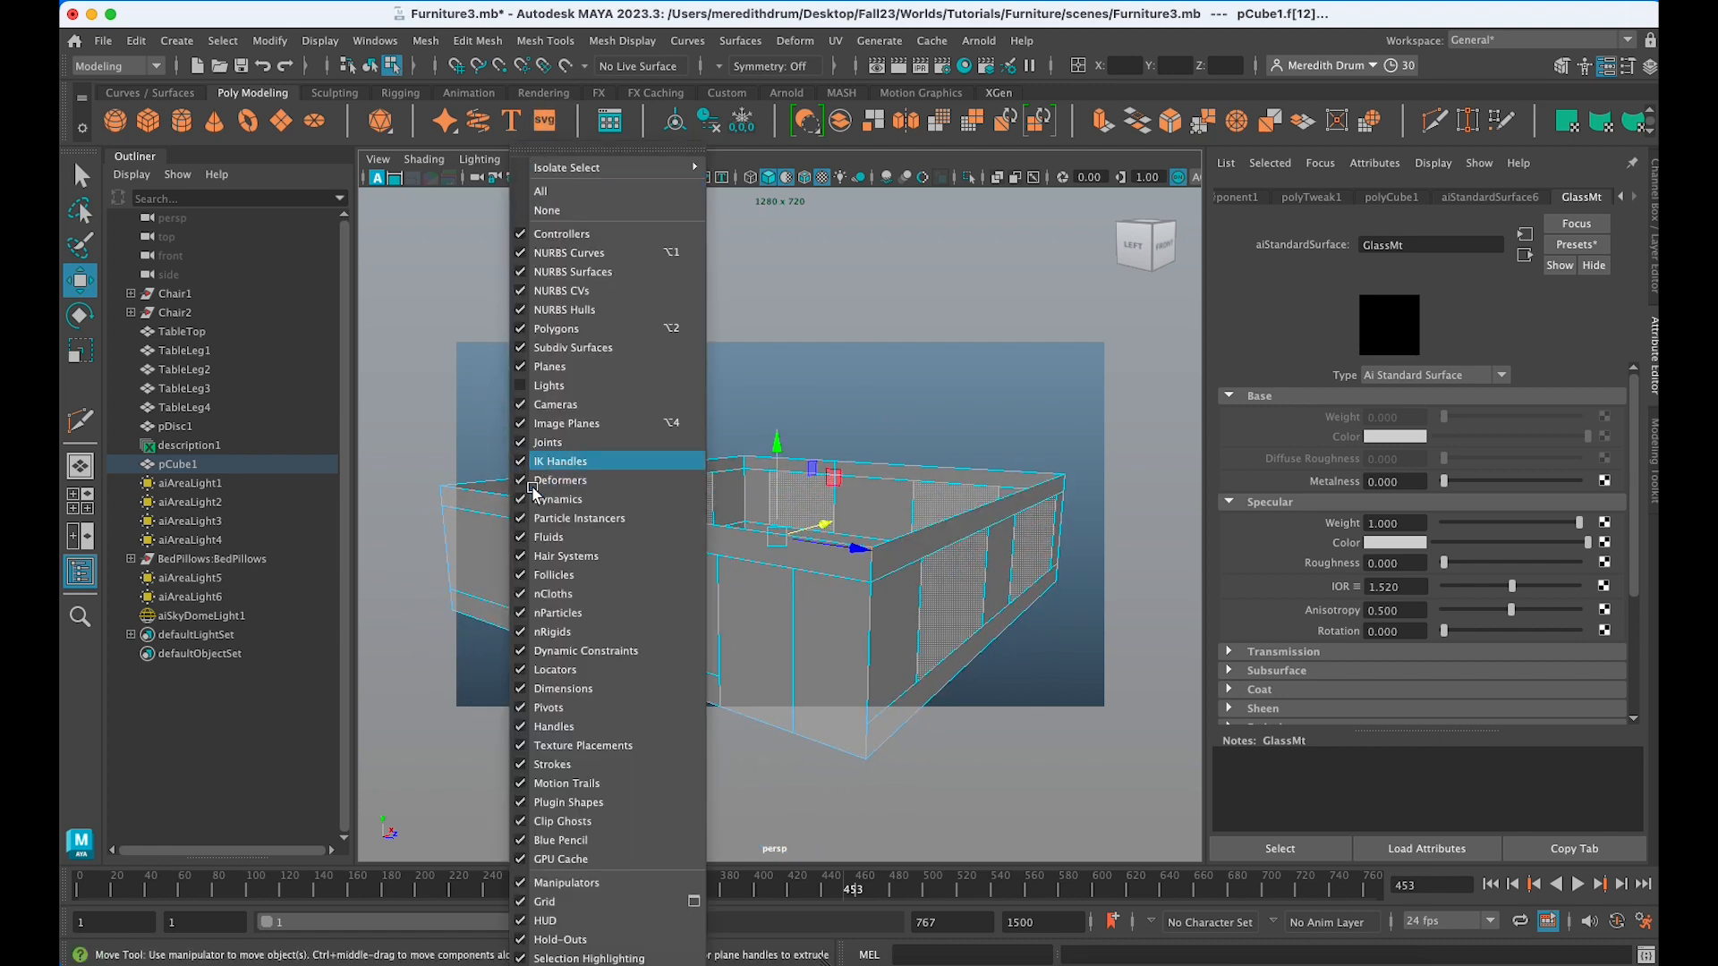
pyautogui.click(535, 386)
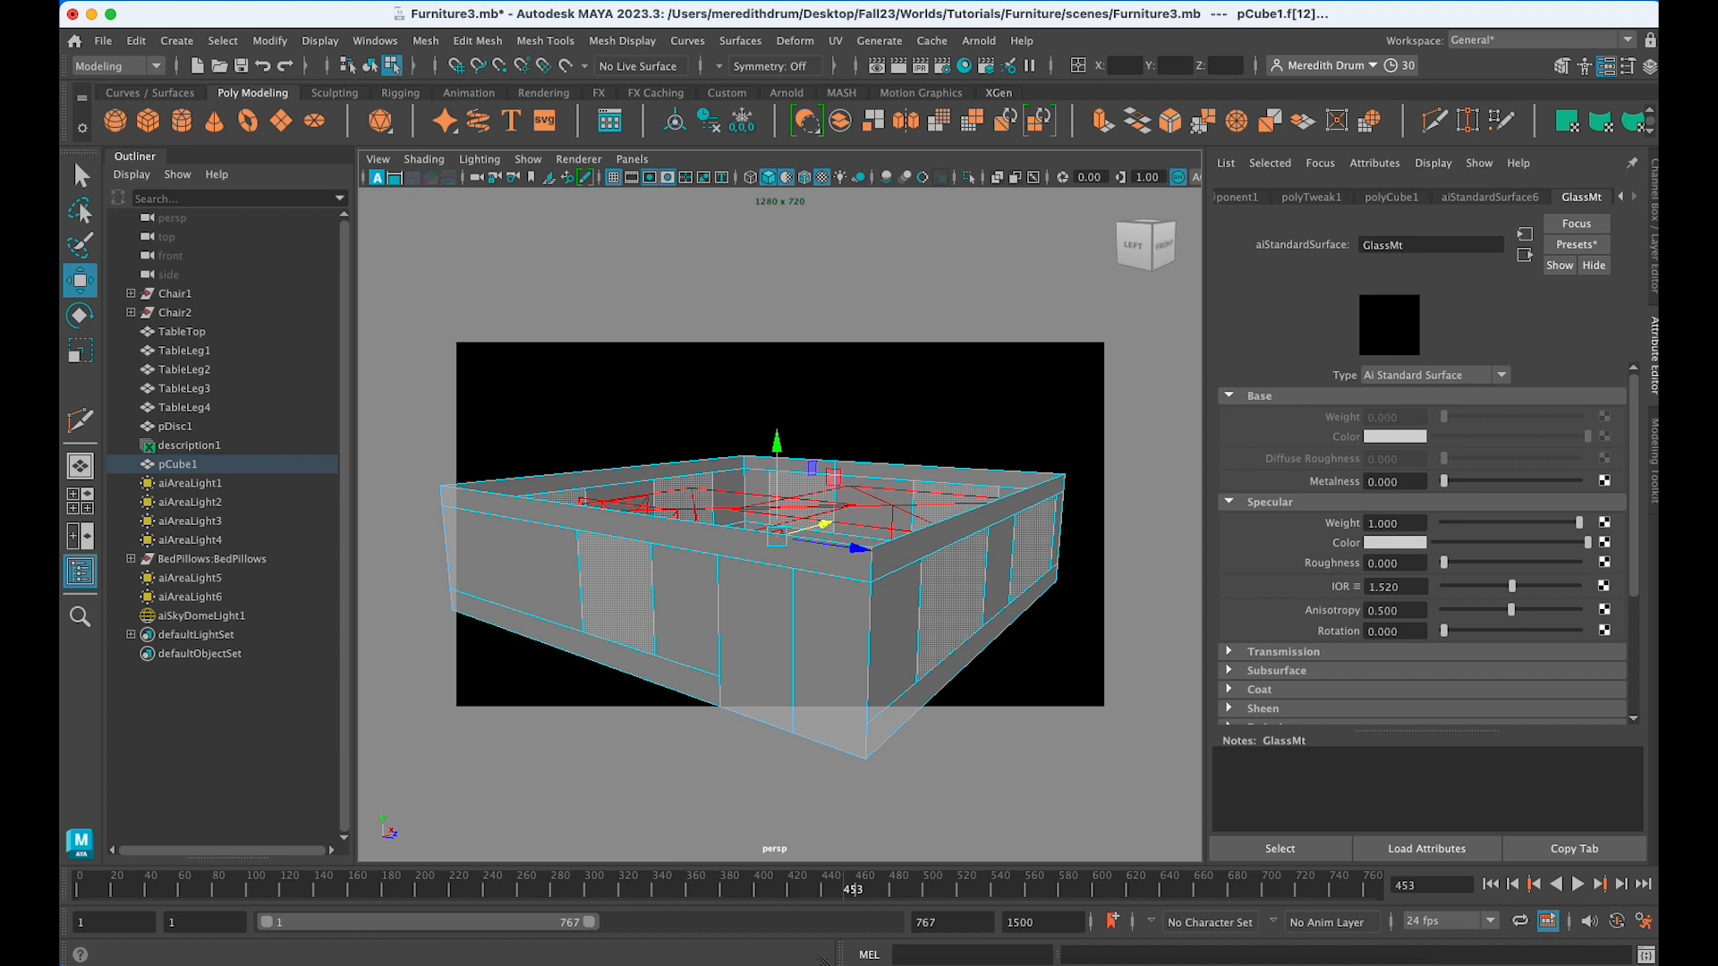
# Render the room with Arnold to check all the glass windows, close the render, and save the scene.
pyautogui.click(979, 40)
pyautogui.click(993, 81)
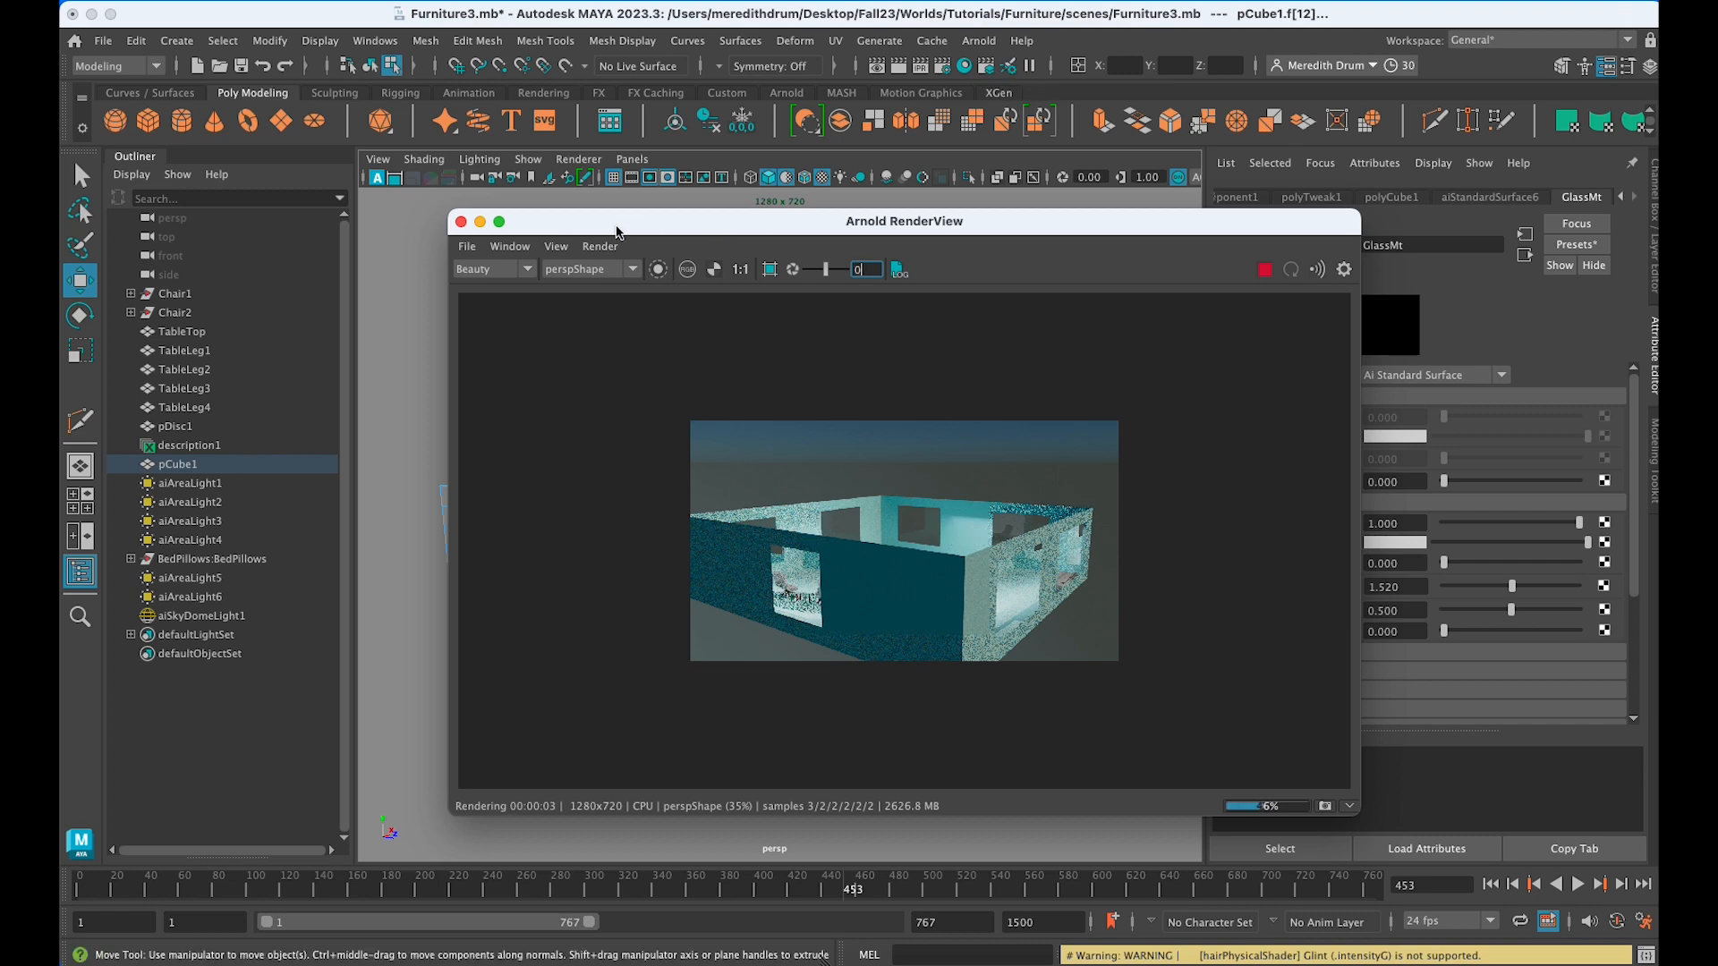
pyautogui.click(461, 221)
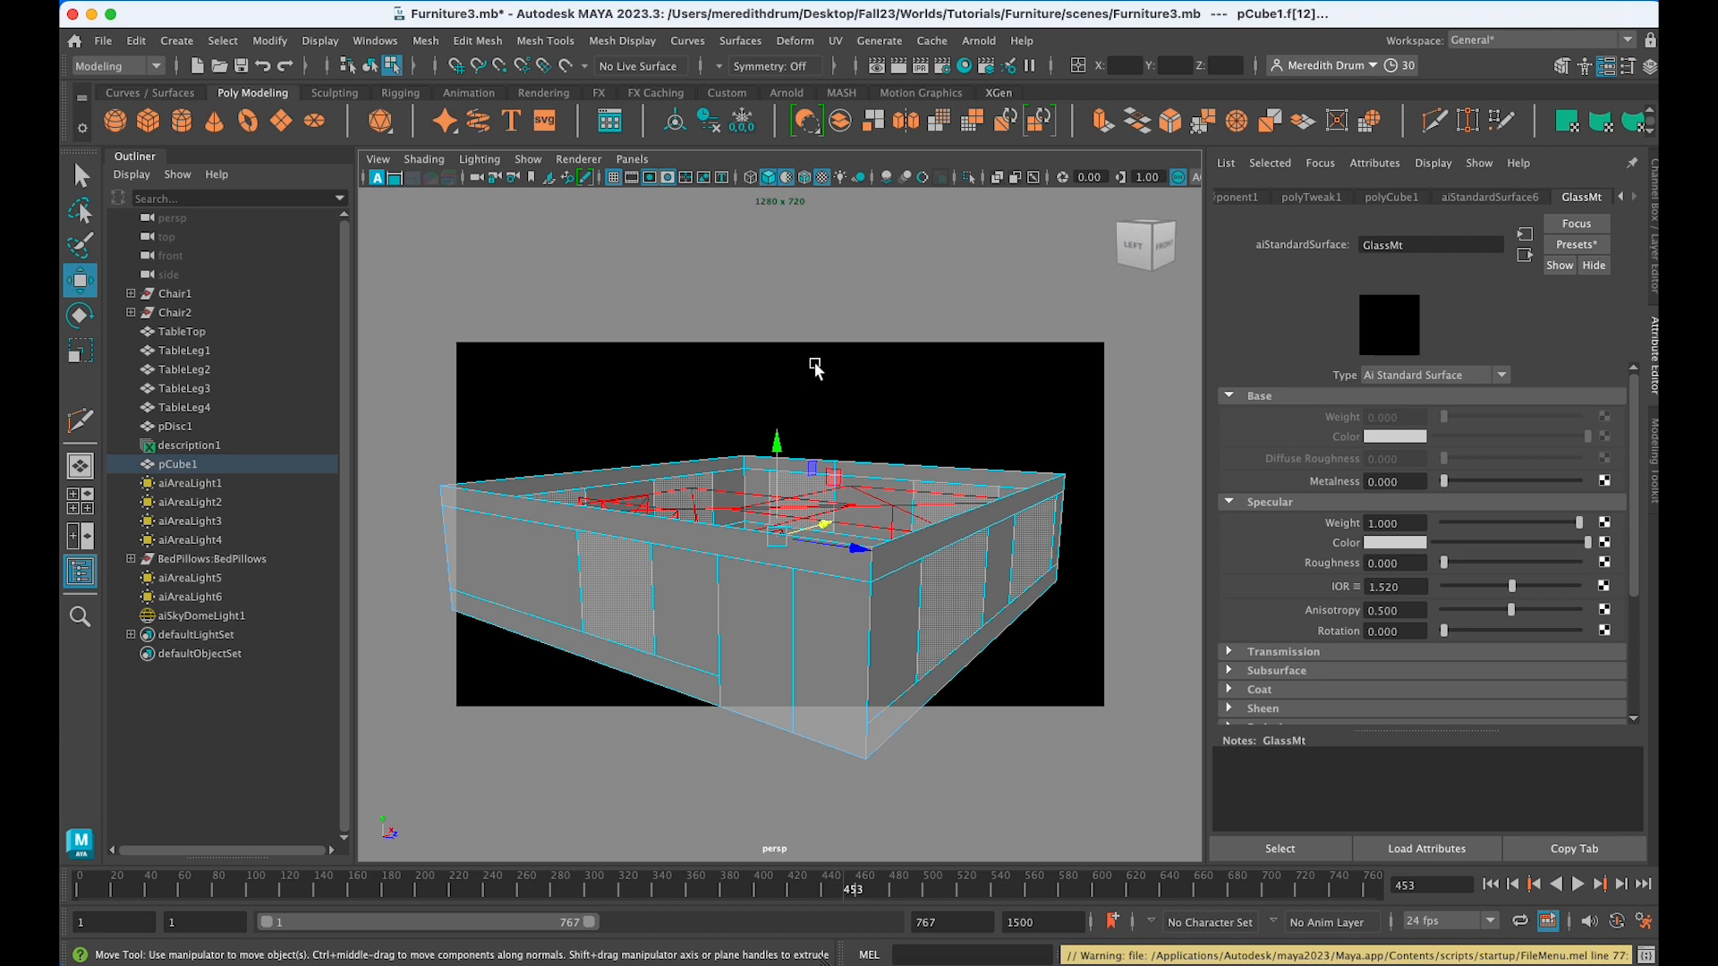
pyautogui.hotkey('ctrl', 'shift', 's')
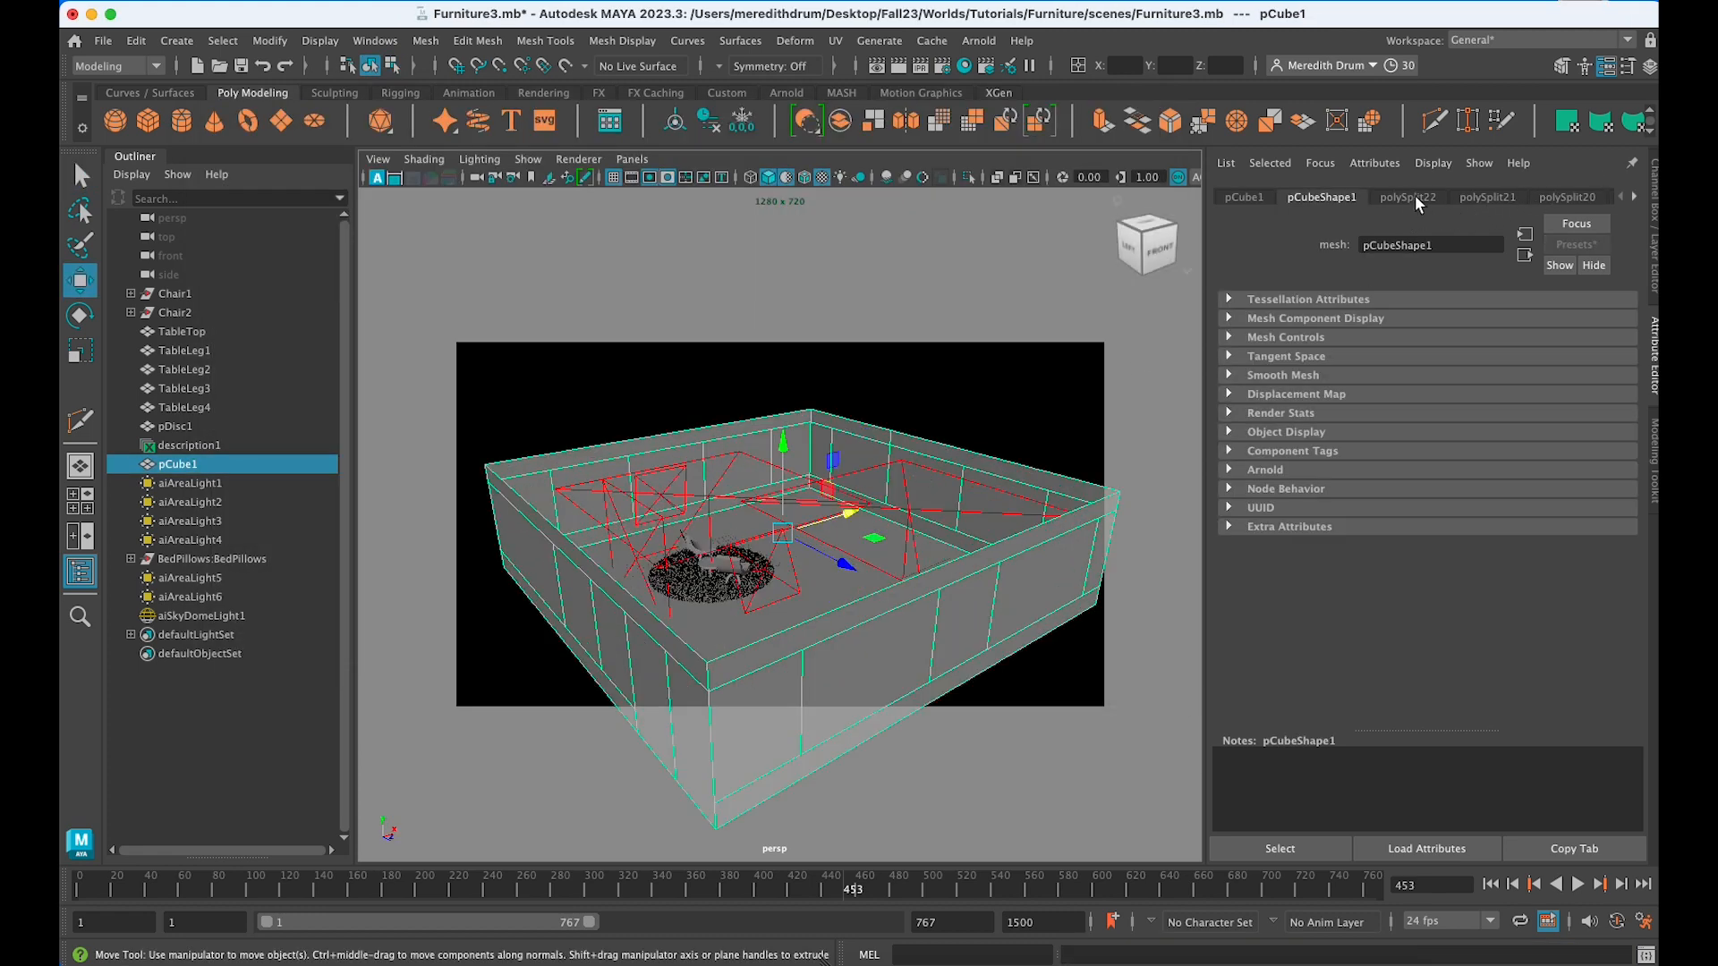
# Delete the construction history of the pCube1 room mesh.
pyautogui.click(1636, 197)
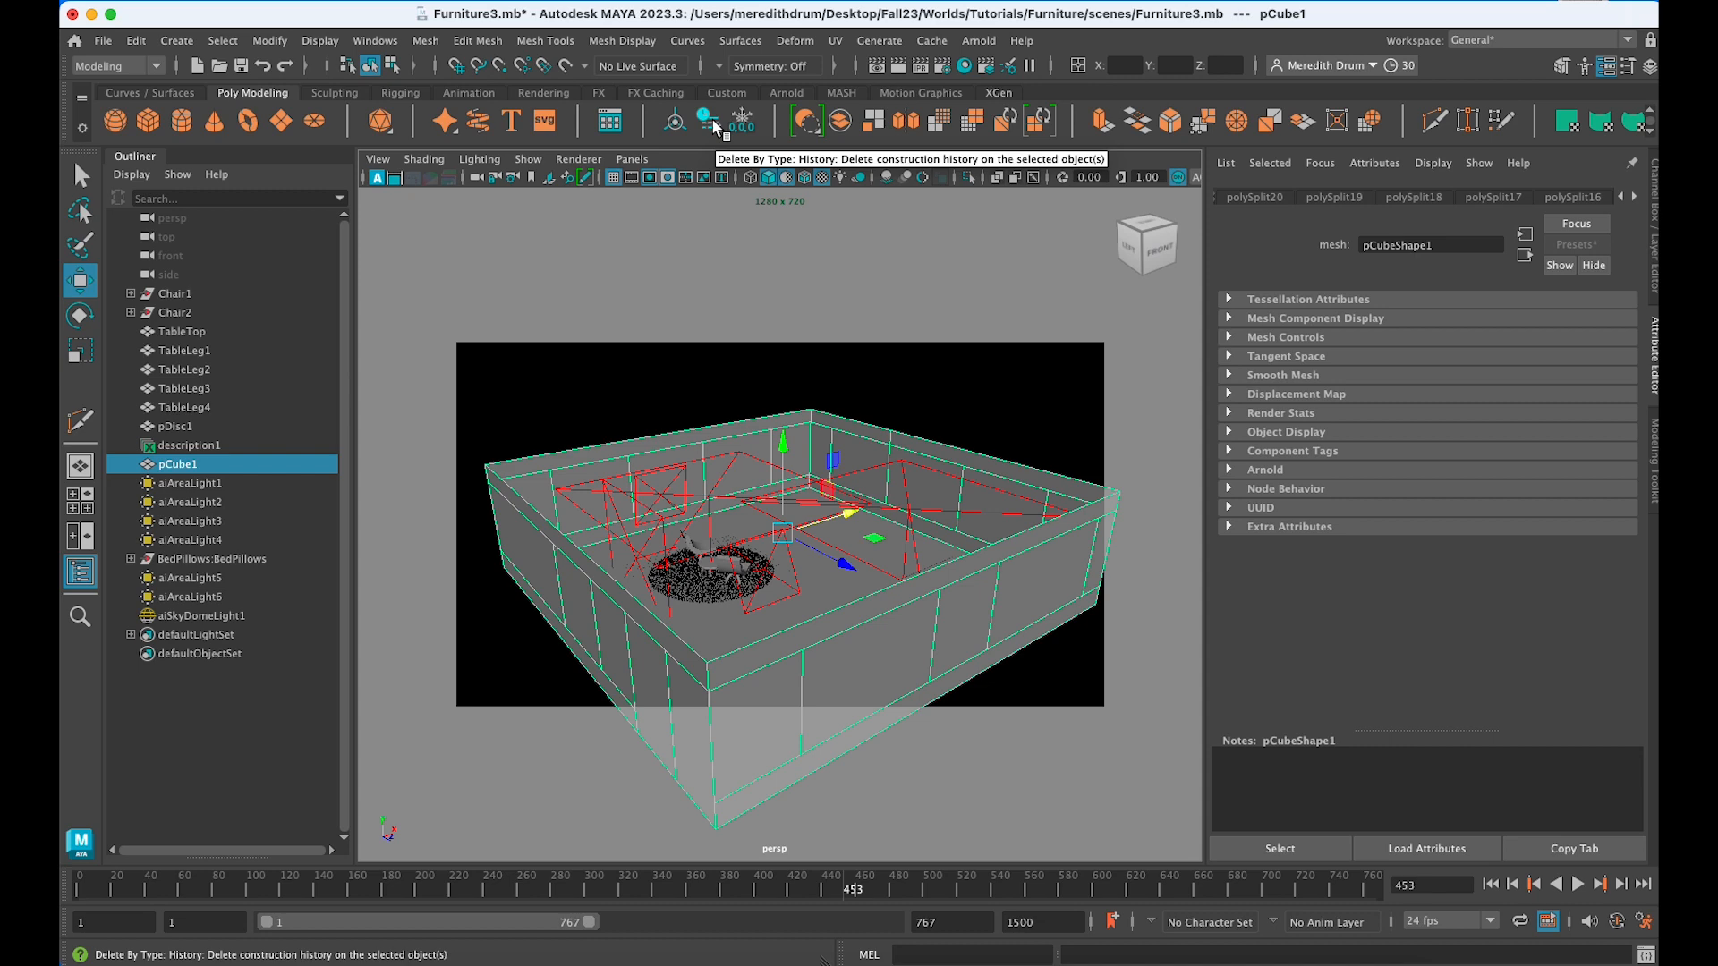
pyautogui.click(136, 41)
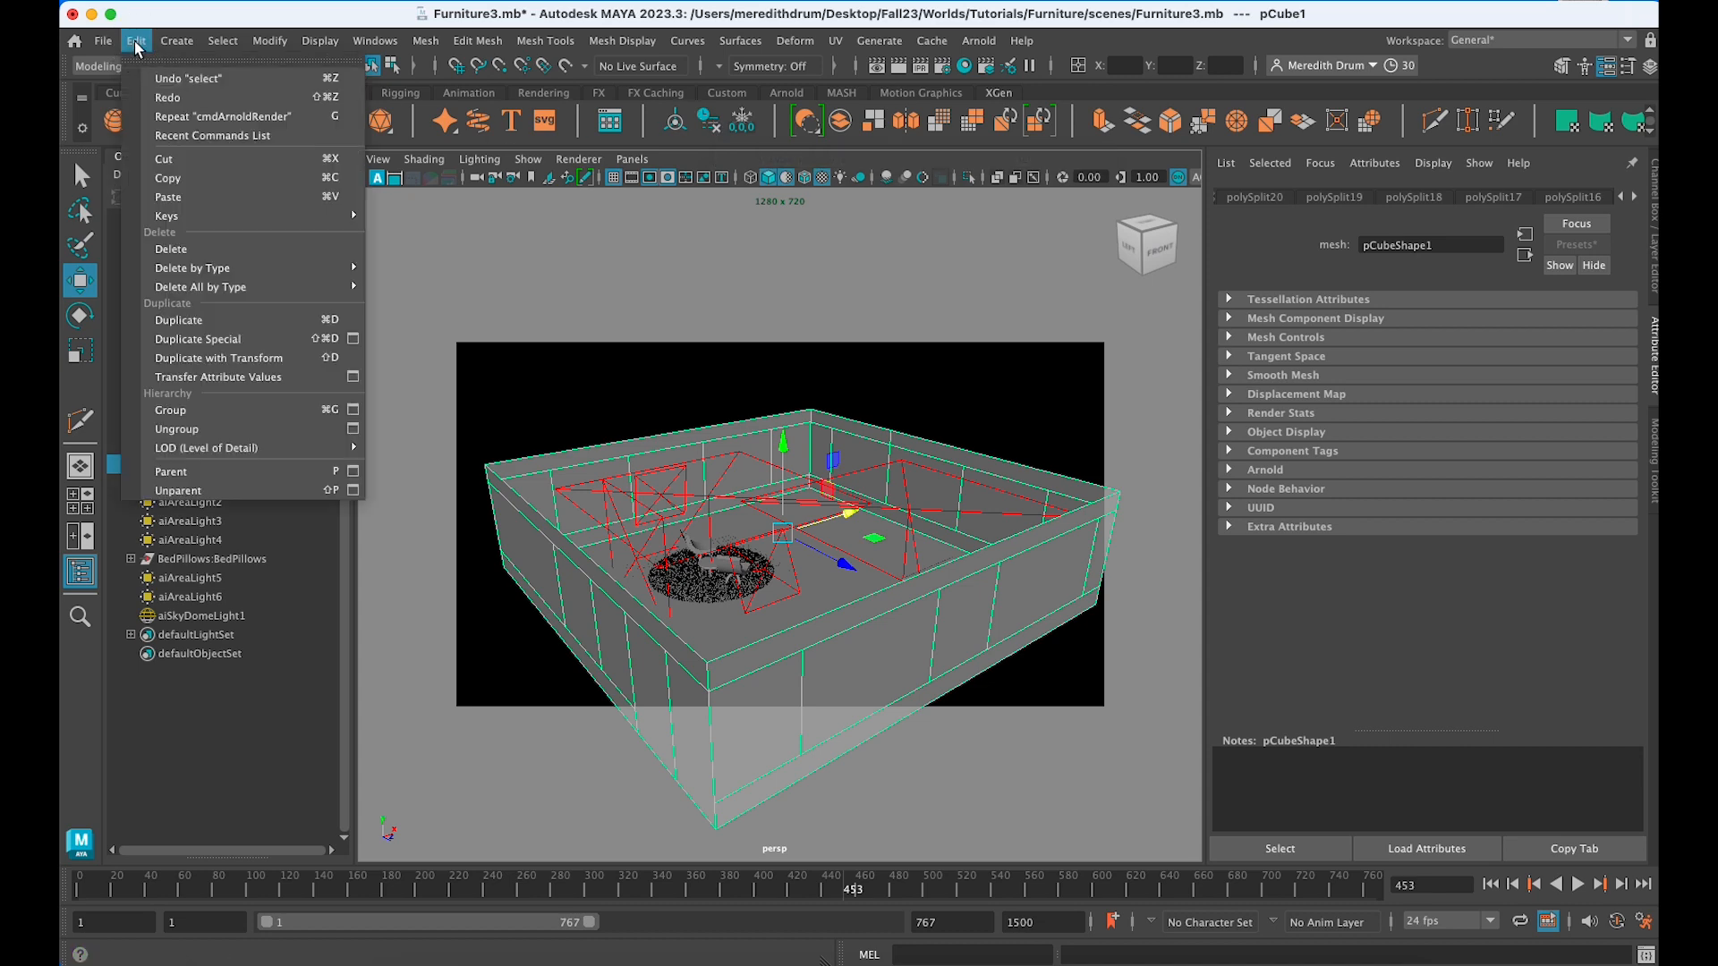
pyautogui.moveTo(236, 271)
pyautogui.click(423, 270)
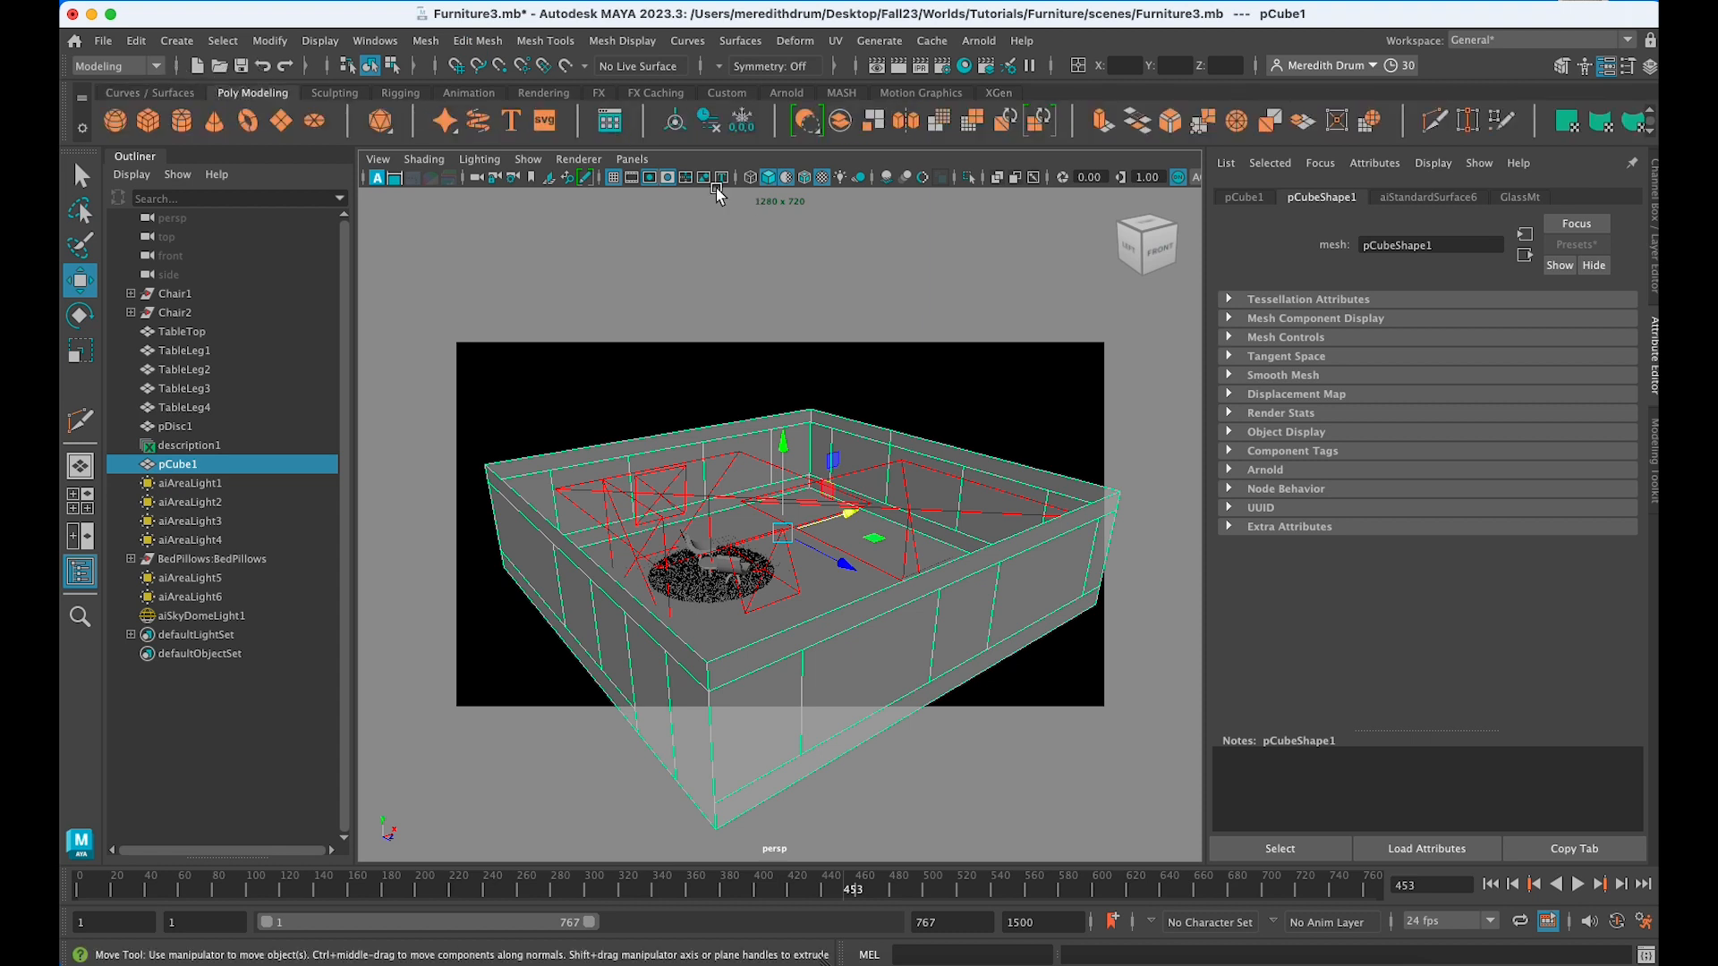
# Open the Preferences, look up the Restore Default Settings option, and close the window without changing any settings.
pyautogui.click(375, 45)
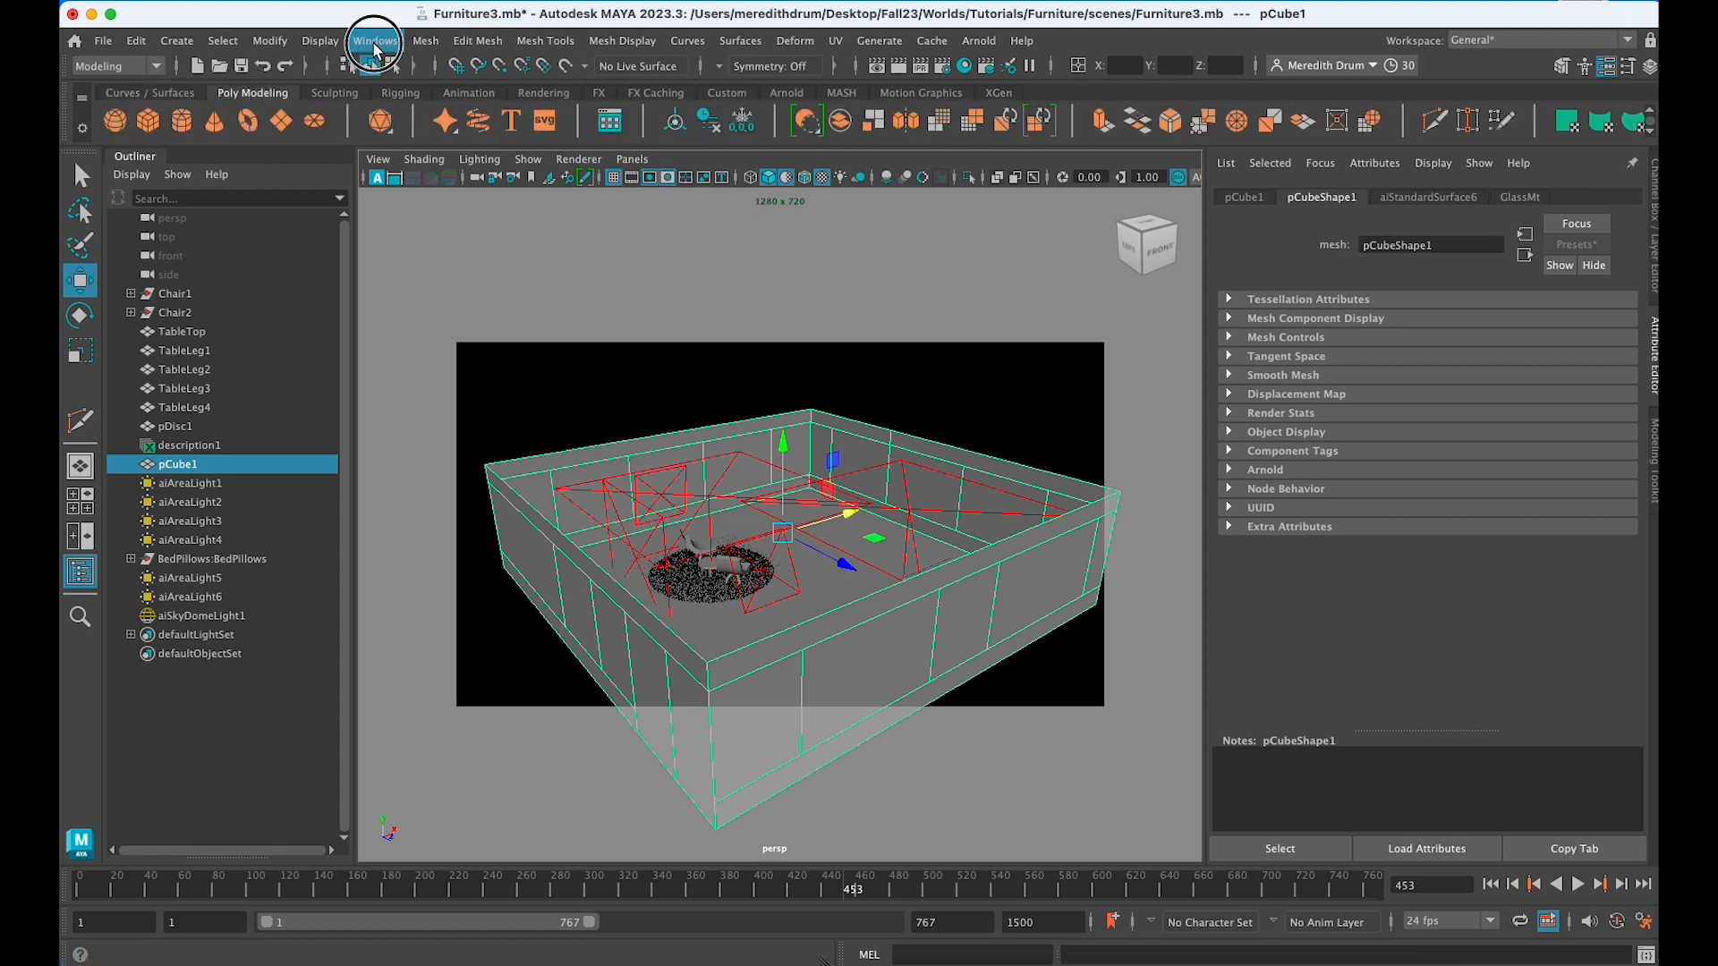
pyautogui.moveTo(455, 251)
pyautogui.click(622, 267)
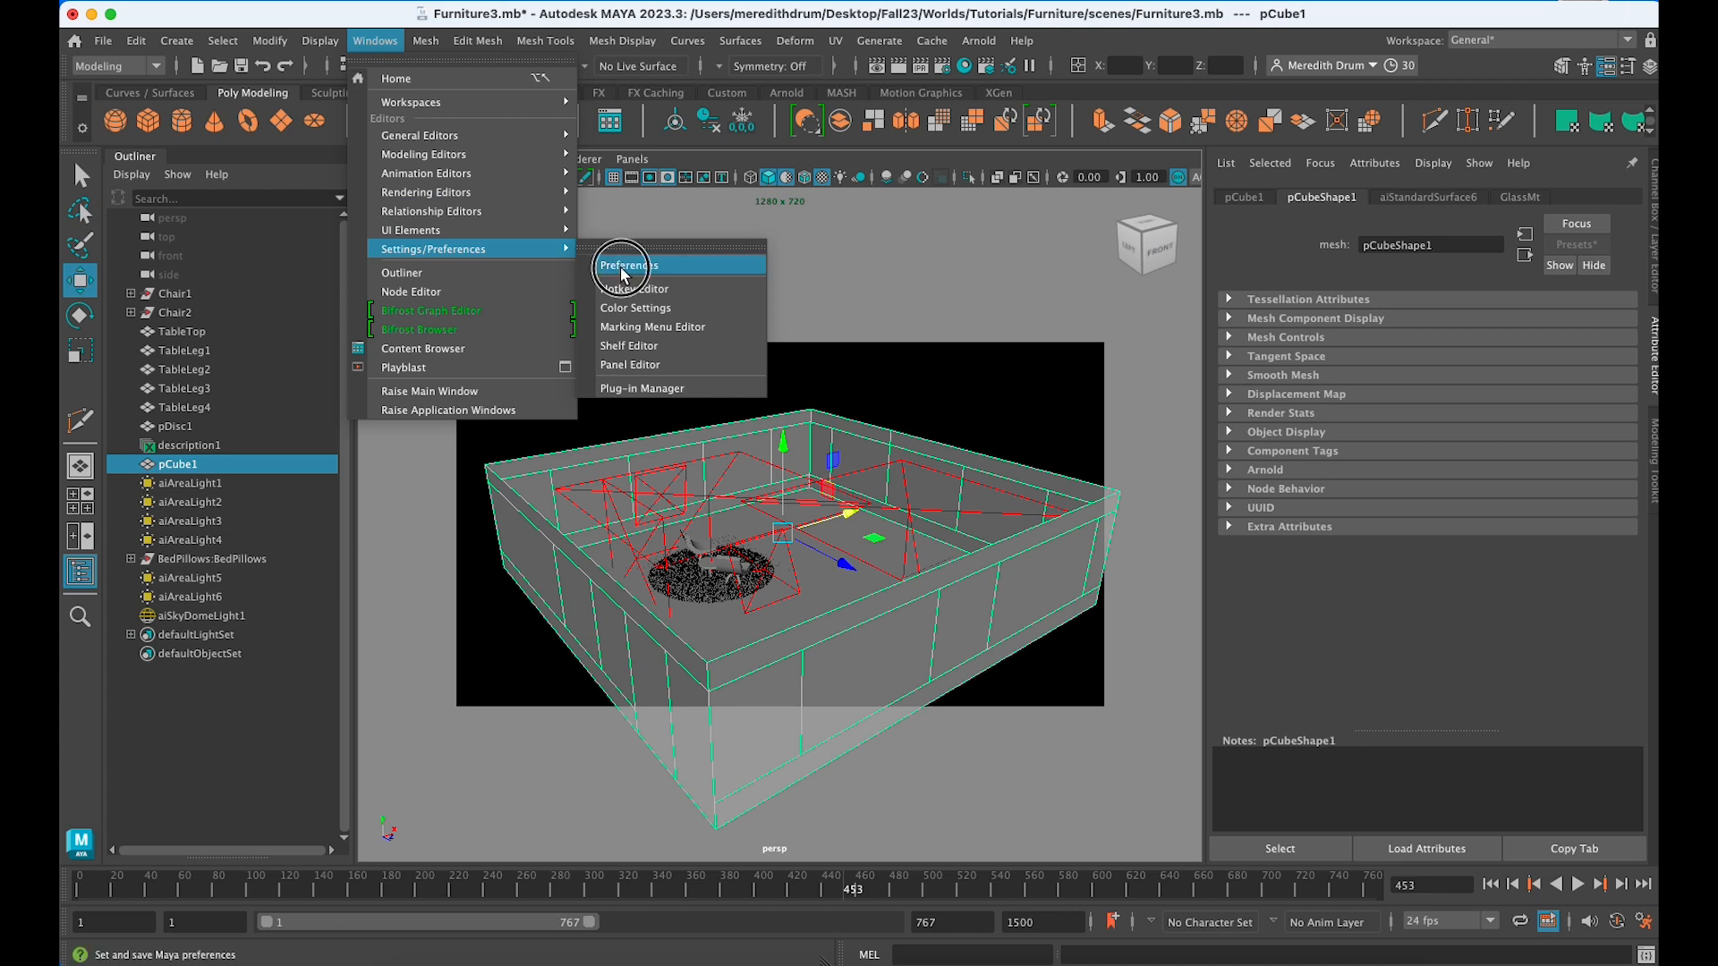
pyautogui.click(393, 137)
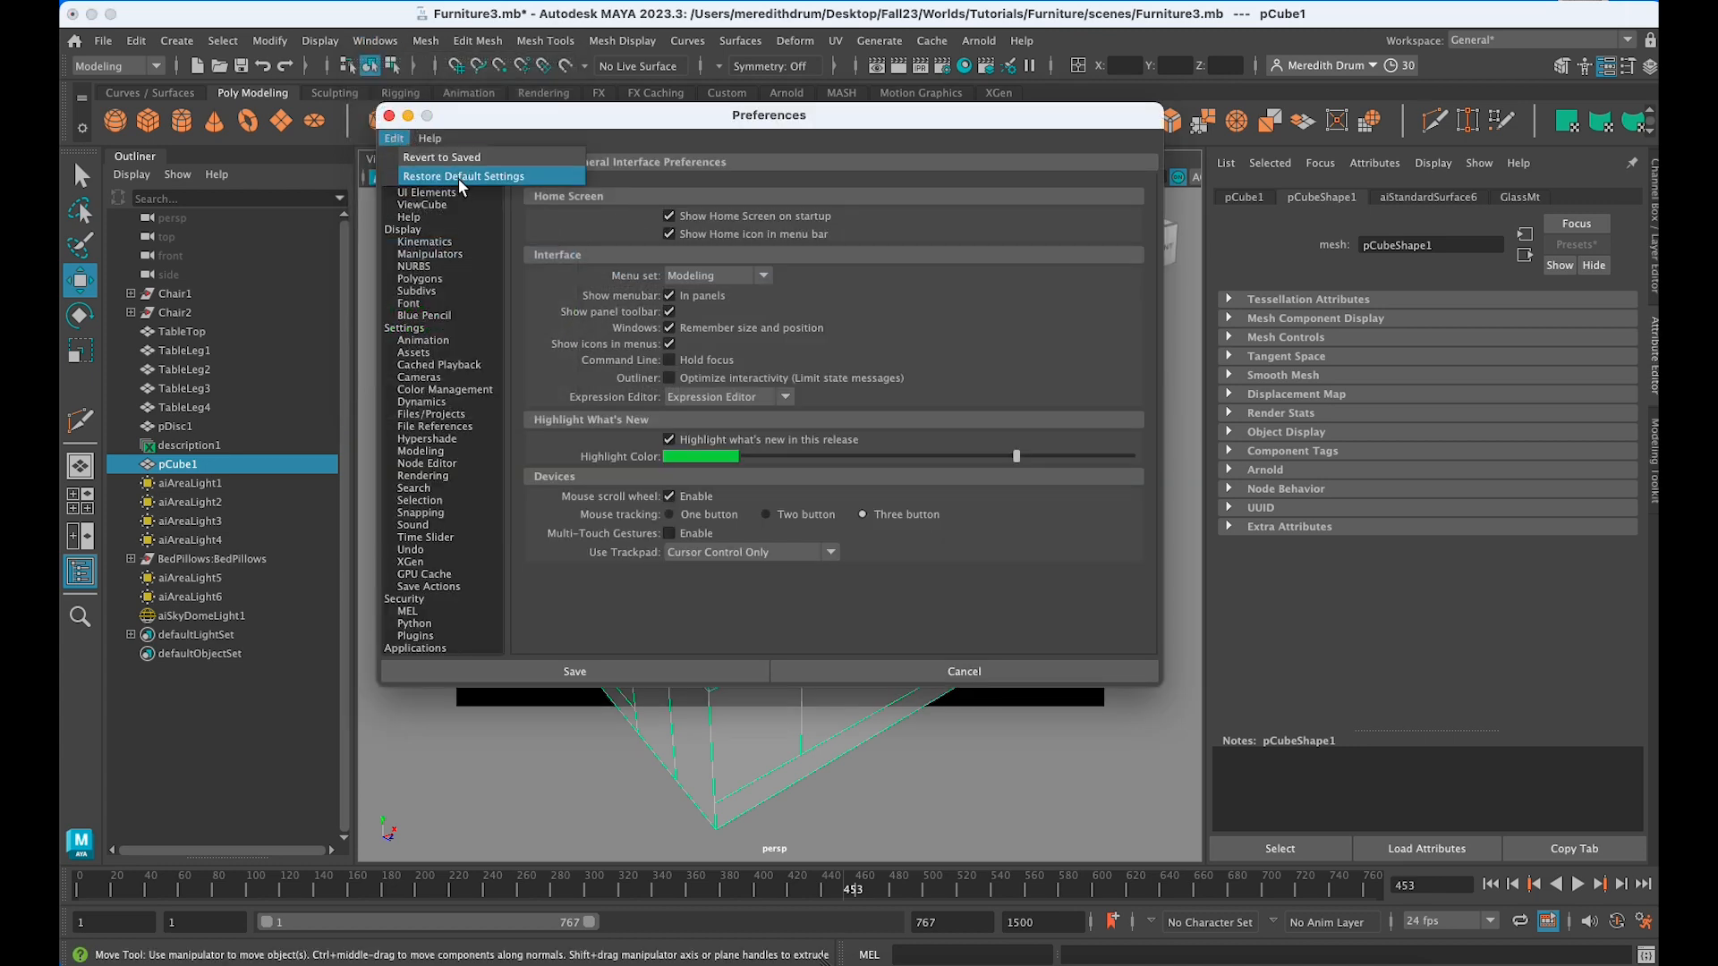
pyautogui.click(970, 669)
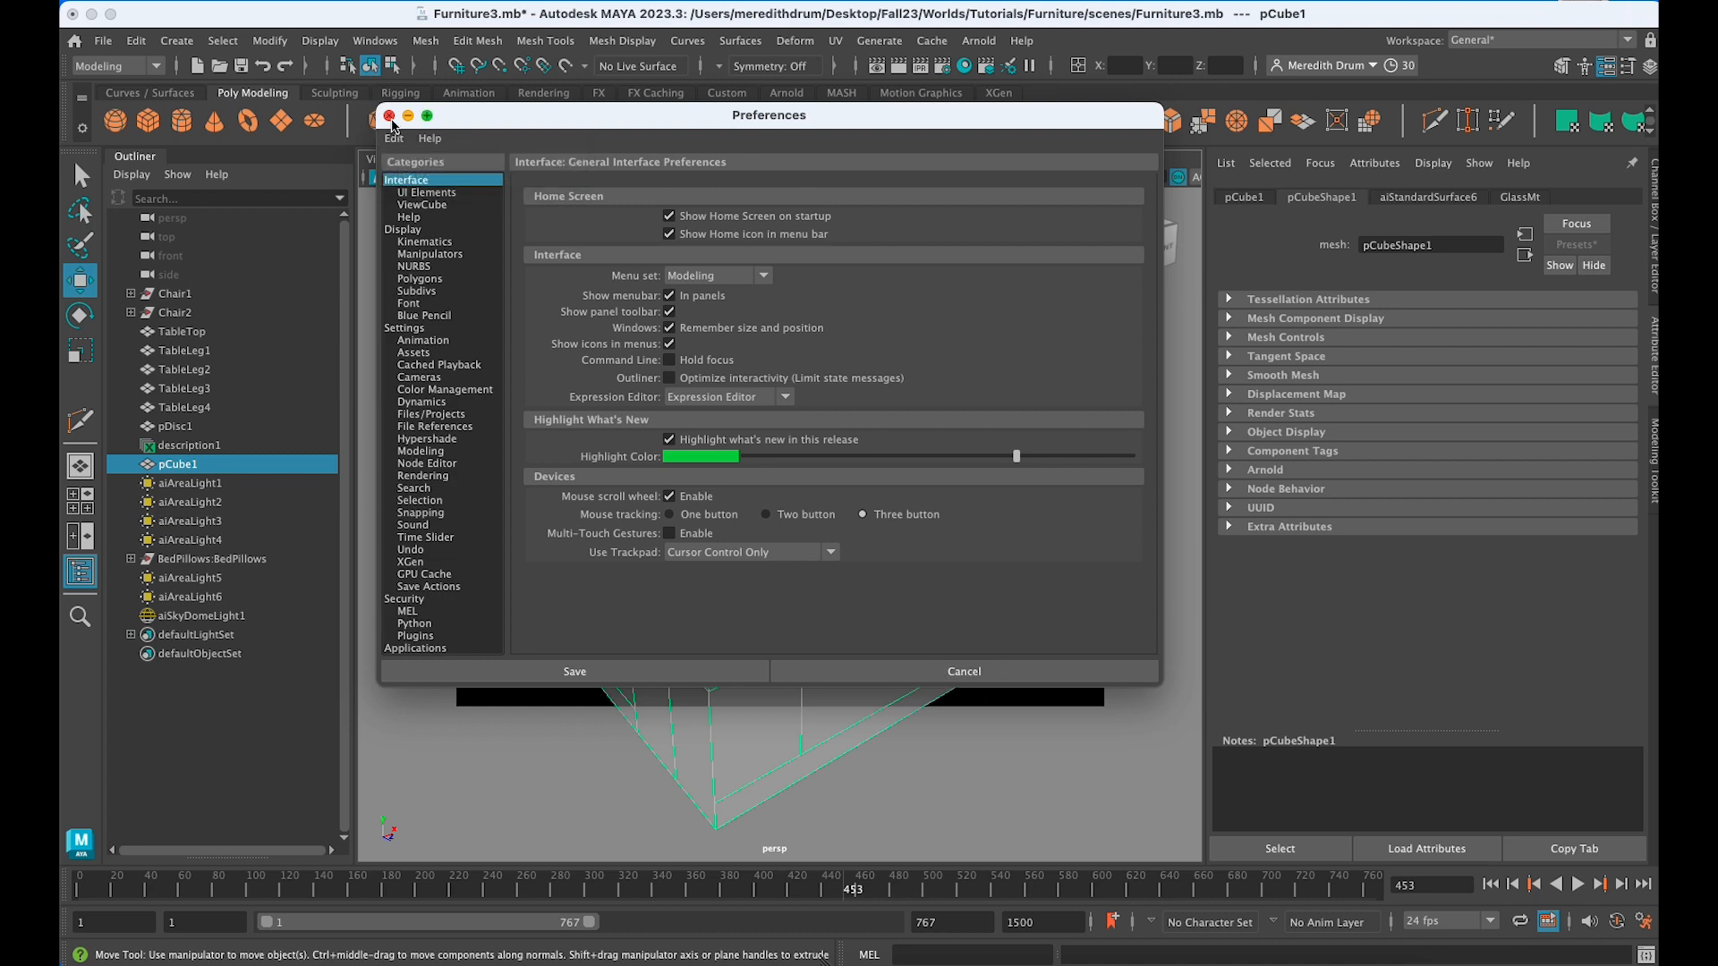
pyautogui.click(389, 115)
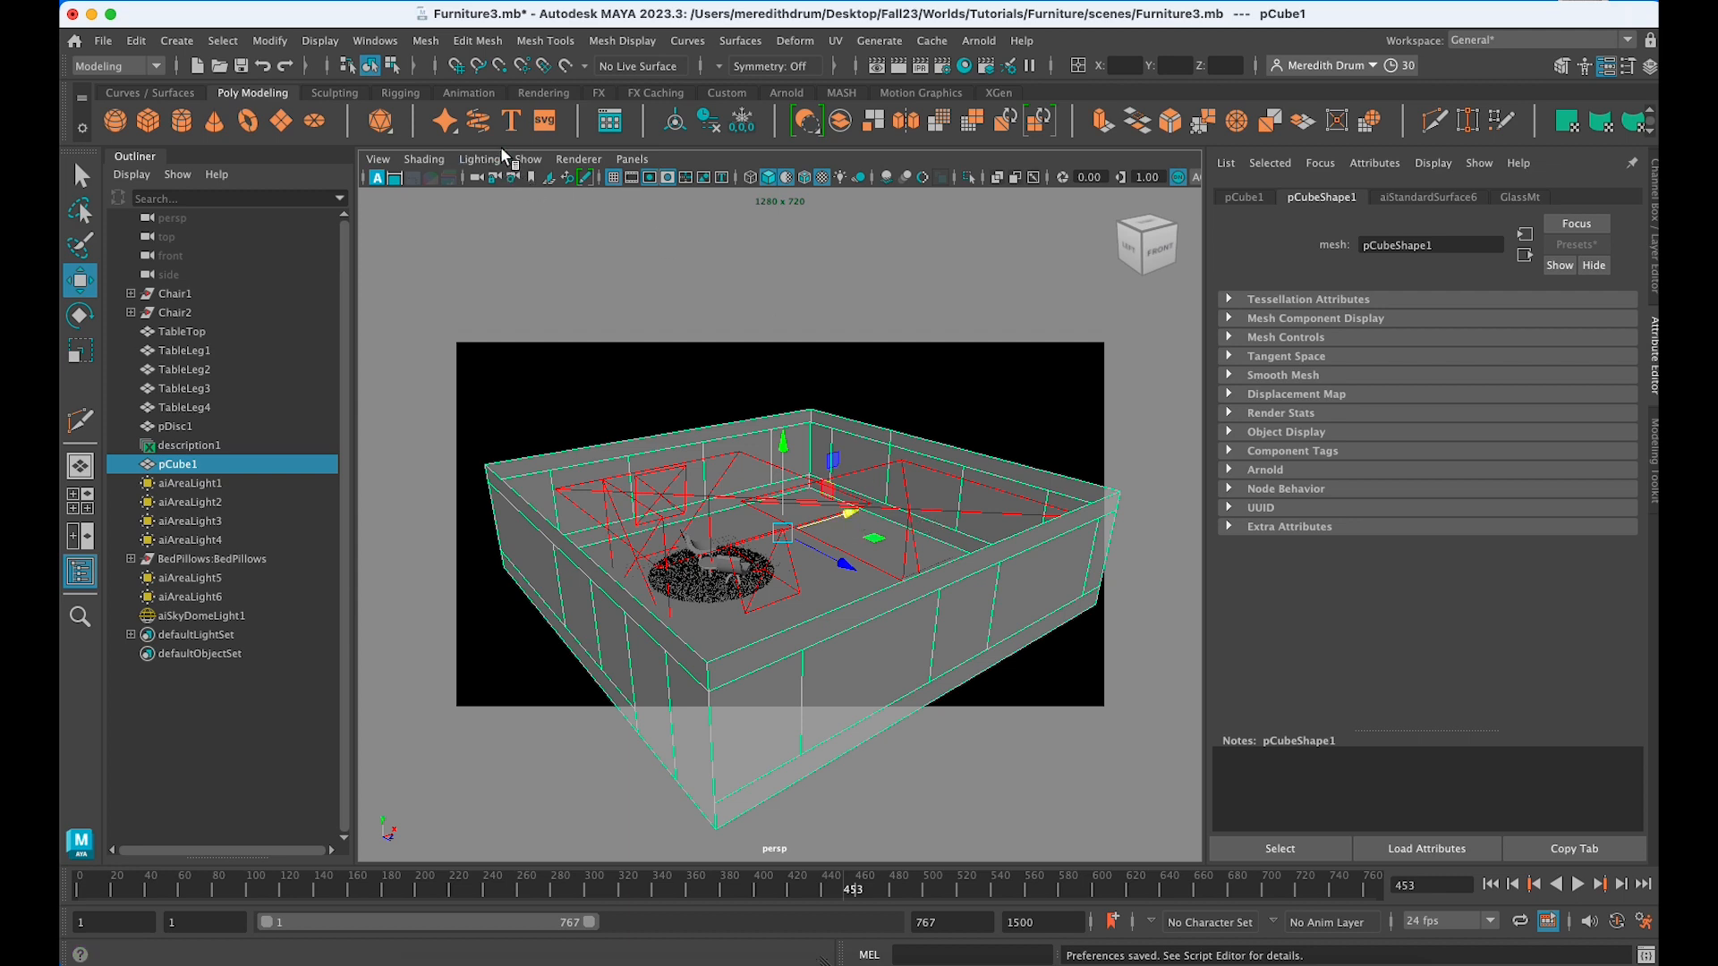
# Hide the lights in the perspective view so the room mesh can be seen clearly.
pyautogui.click(467, 162)
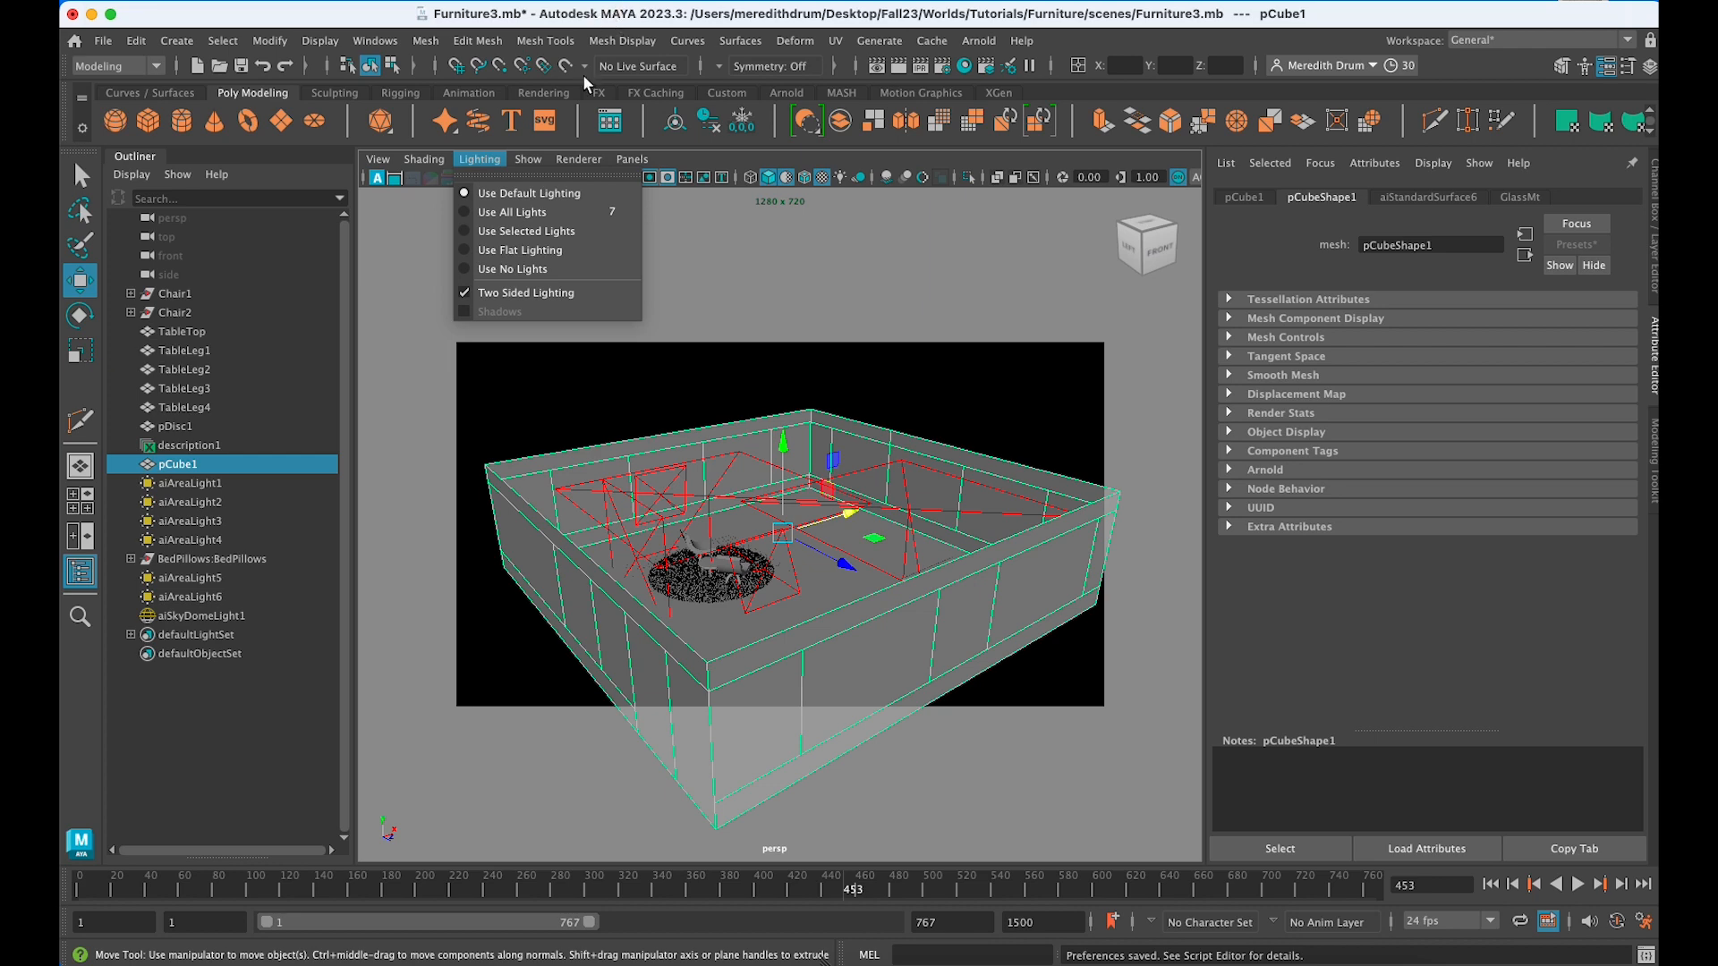
pyautogui.click(522, 387)
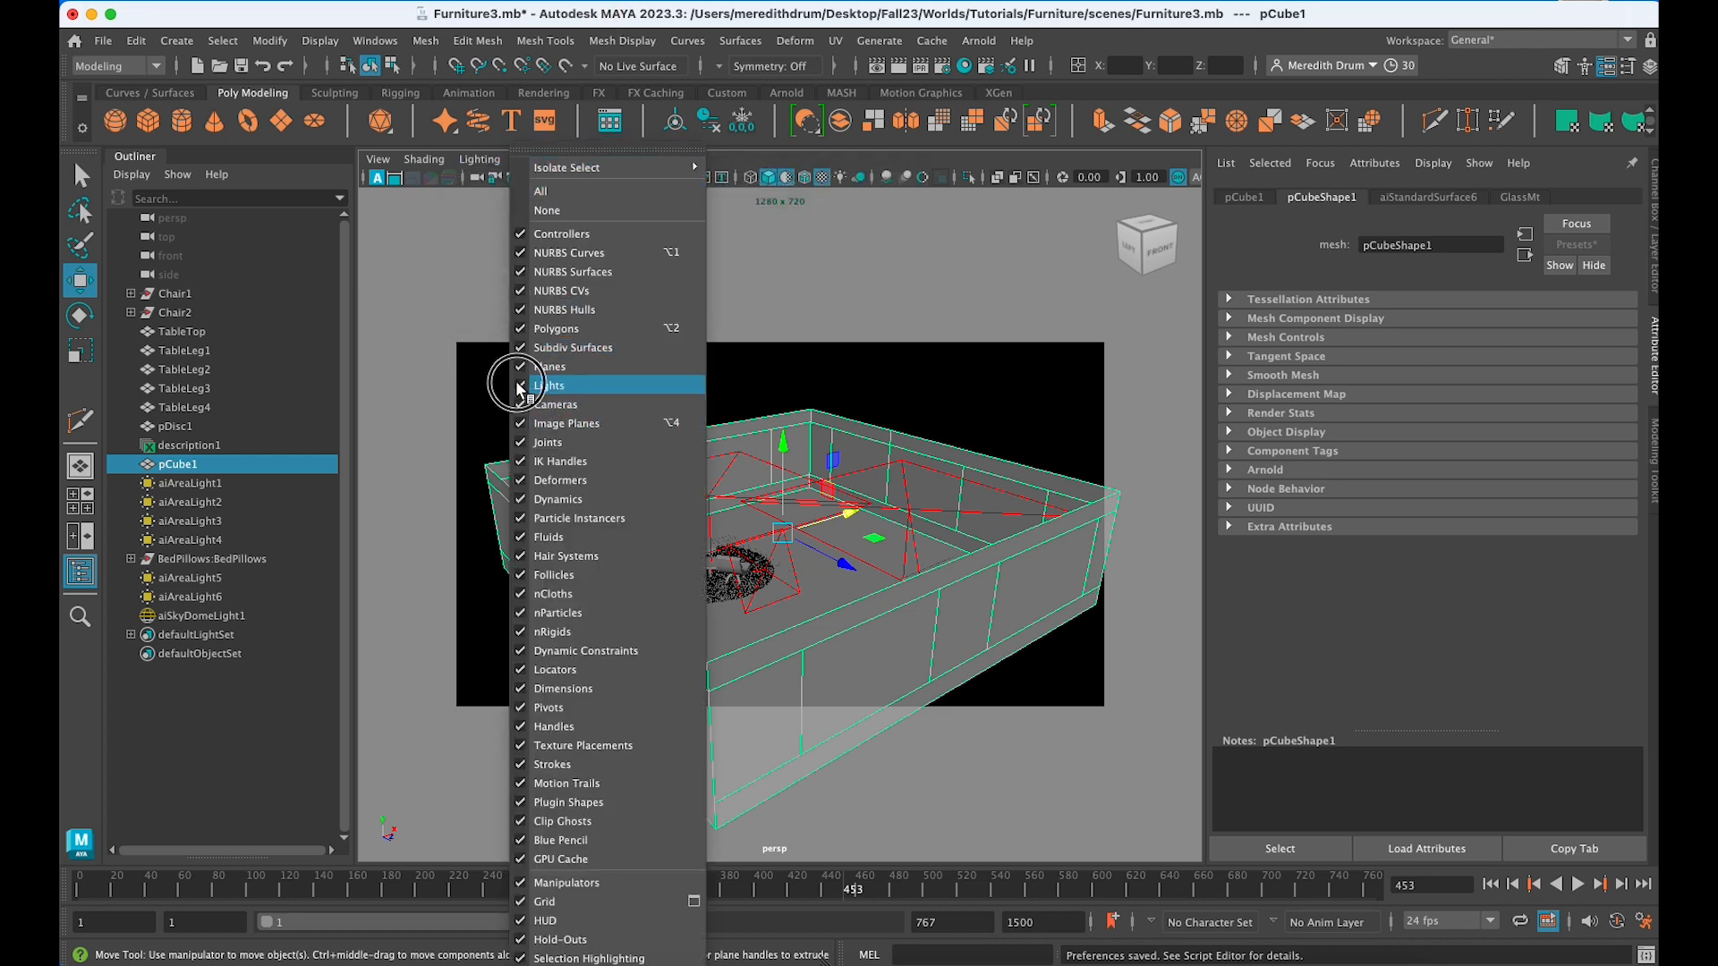
pyautogui.scroll(-4, 791, 496)
pyautogui.keyDown('alt'); pyautogui.moveTo(738, 503); pyautogui.dragTo(952, 580); pyautogui.keyUp('alt')
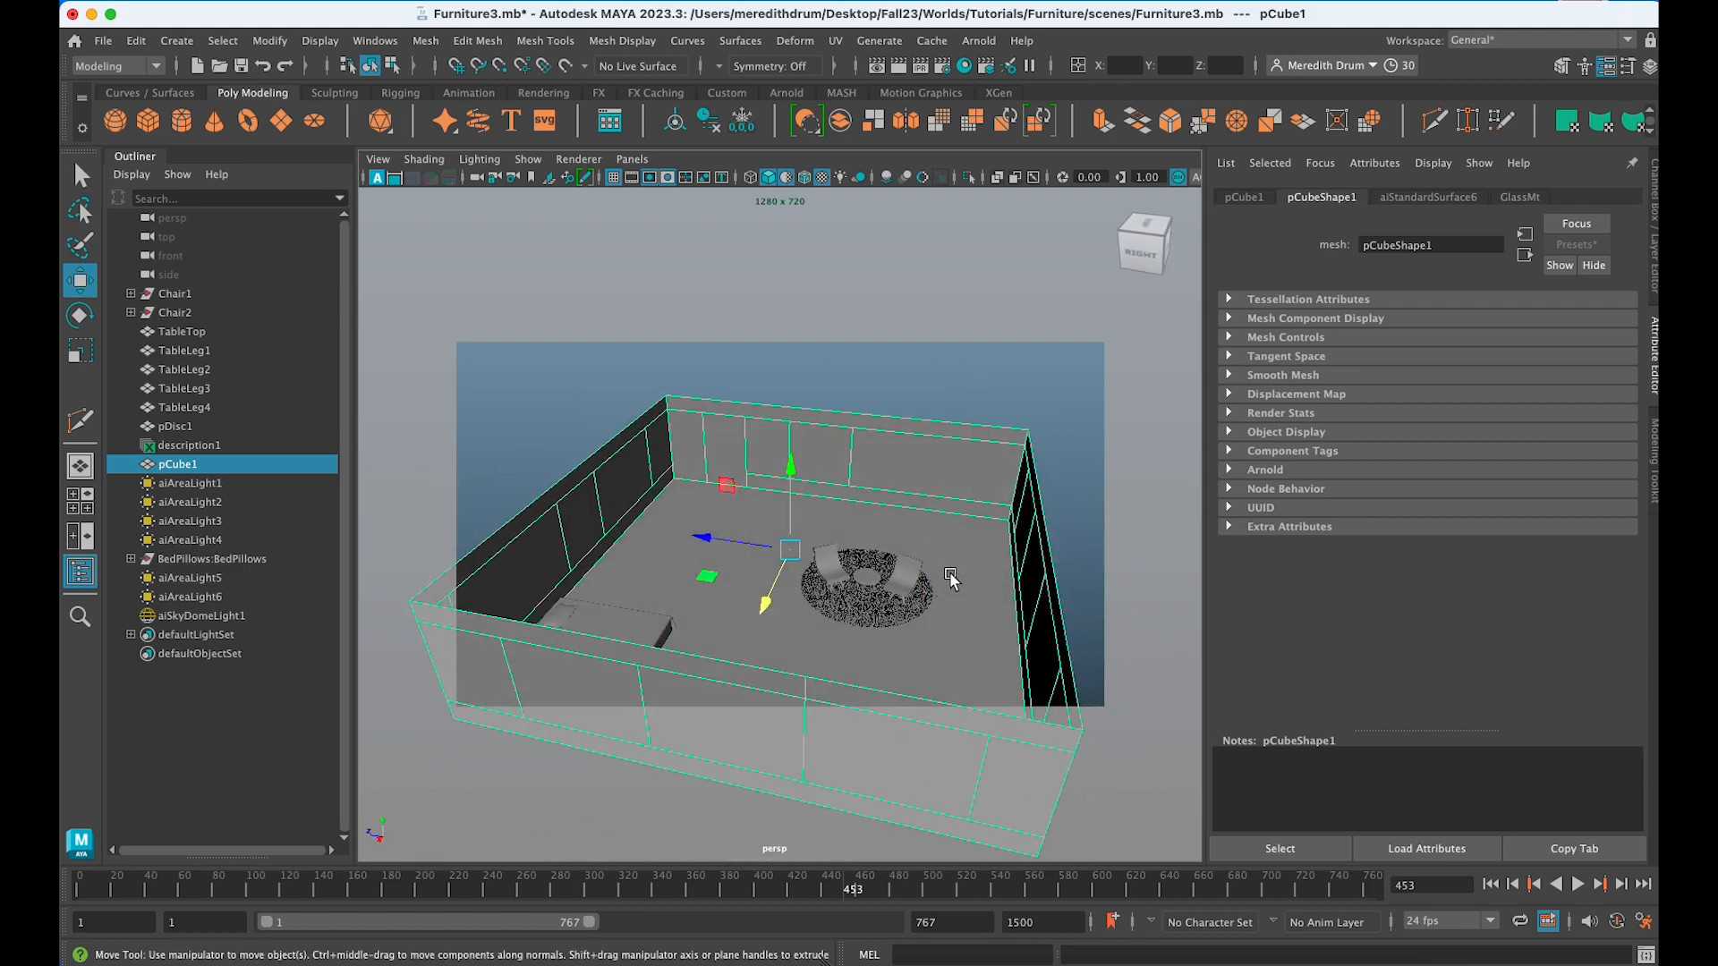
pyautogui.scroll(-3, 966, 422)
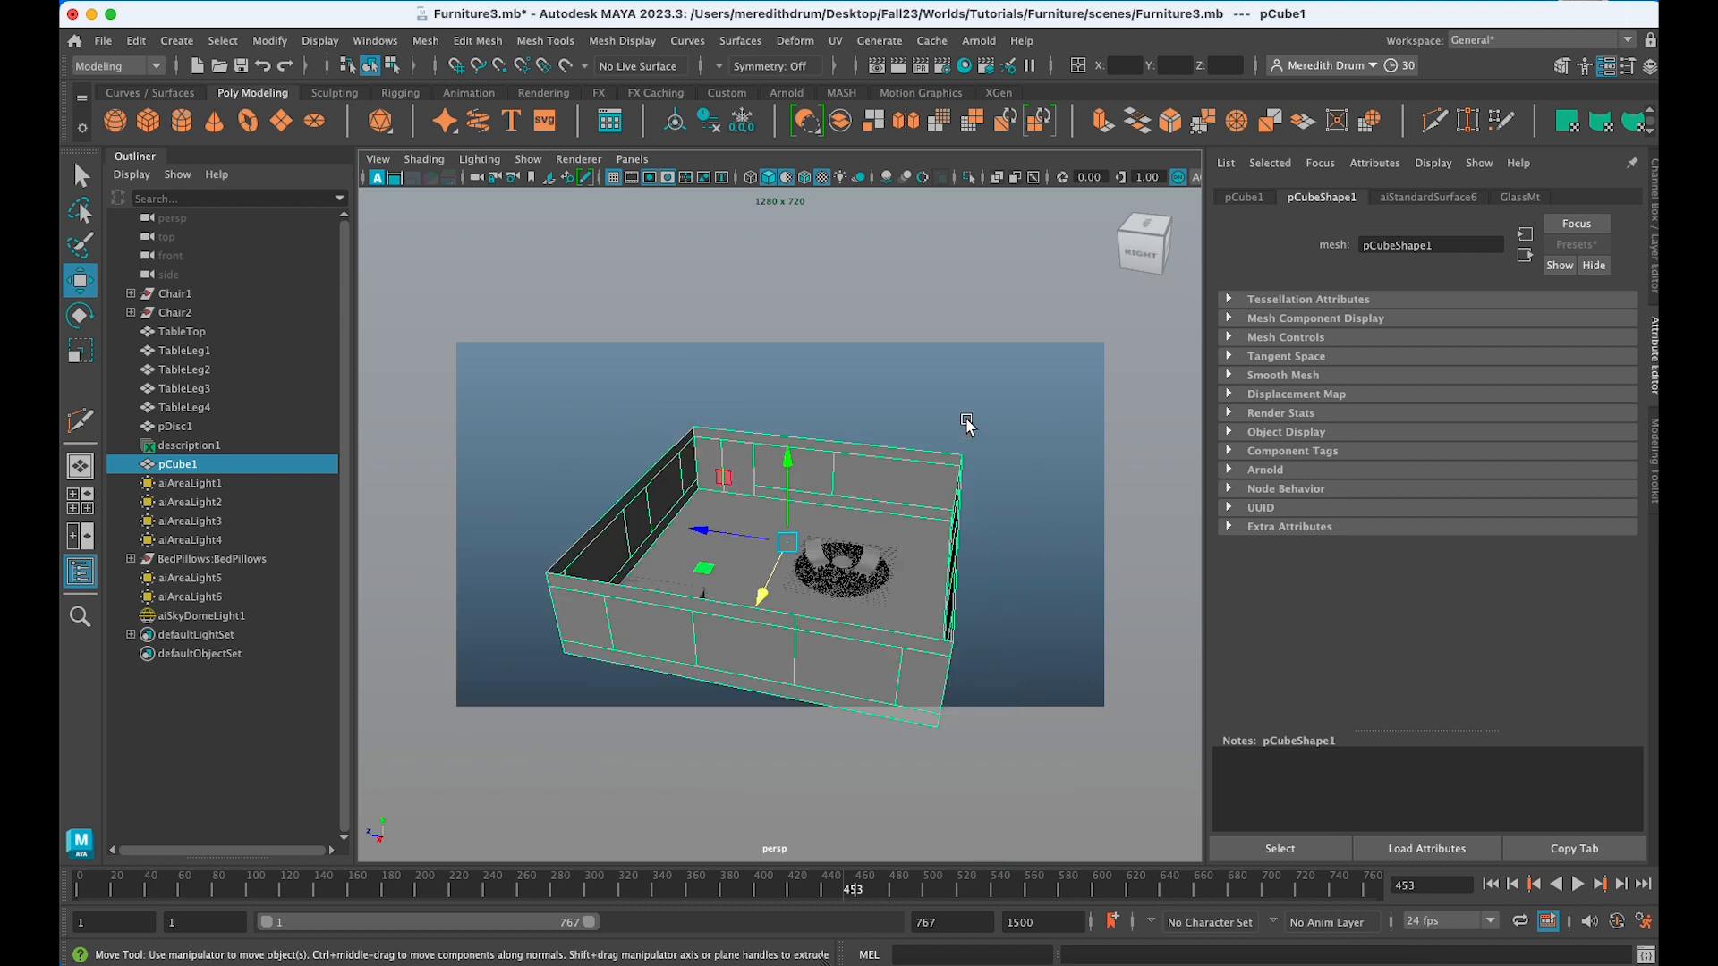
# Extrude all faces of the pCube1 room mesh, try pushing them out by about 1.287 along local Z, and undo that offset.
pyautogui.click(538, 42)
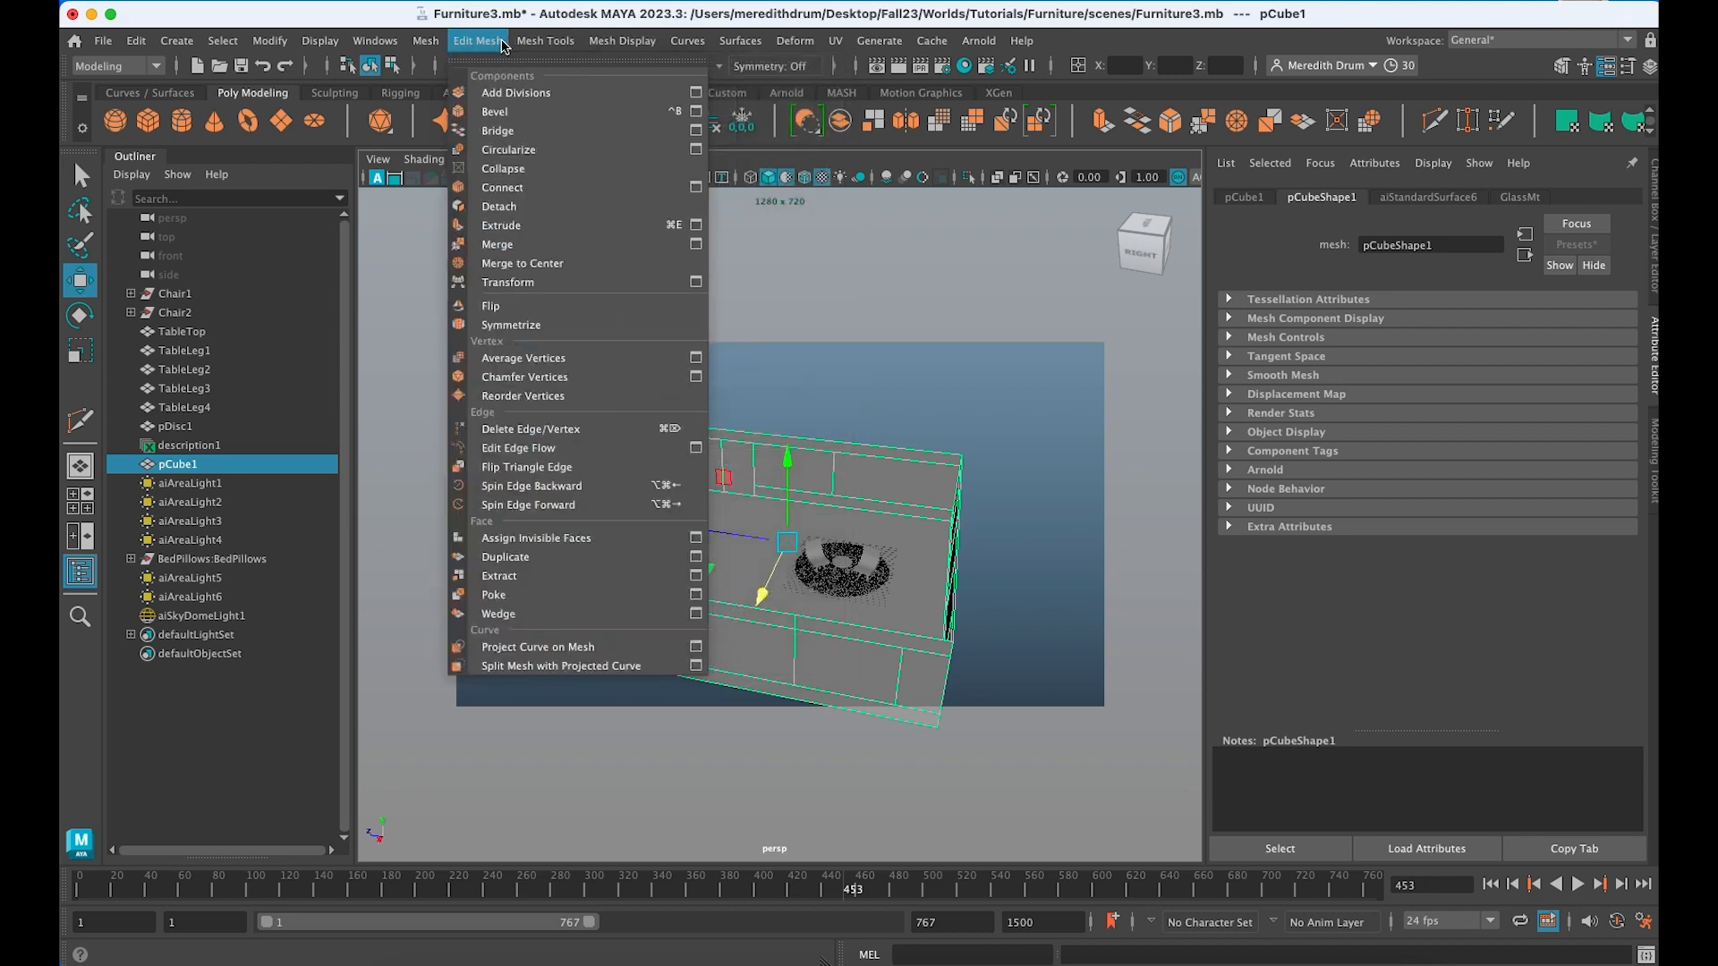
pyautogui.click(514, 224)
pyautogui.scroll(3, 936, 420)
pyautogui.scroll(-3, 937, 421)
pyautogui.moveTo(592, 549); pyautogui.dragTo(583, 543)
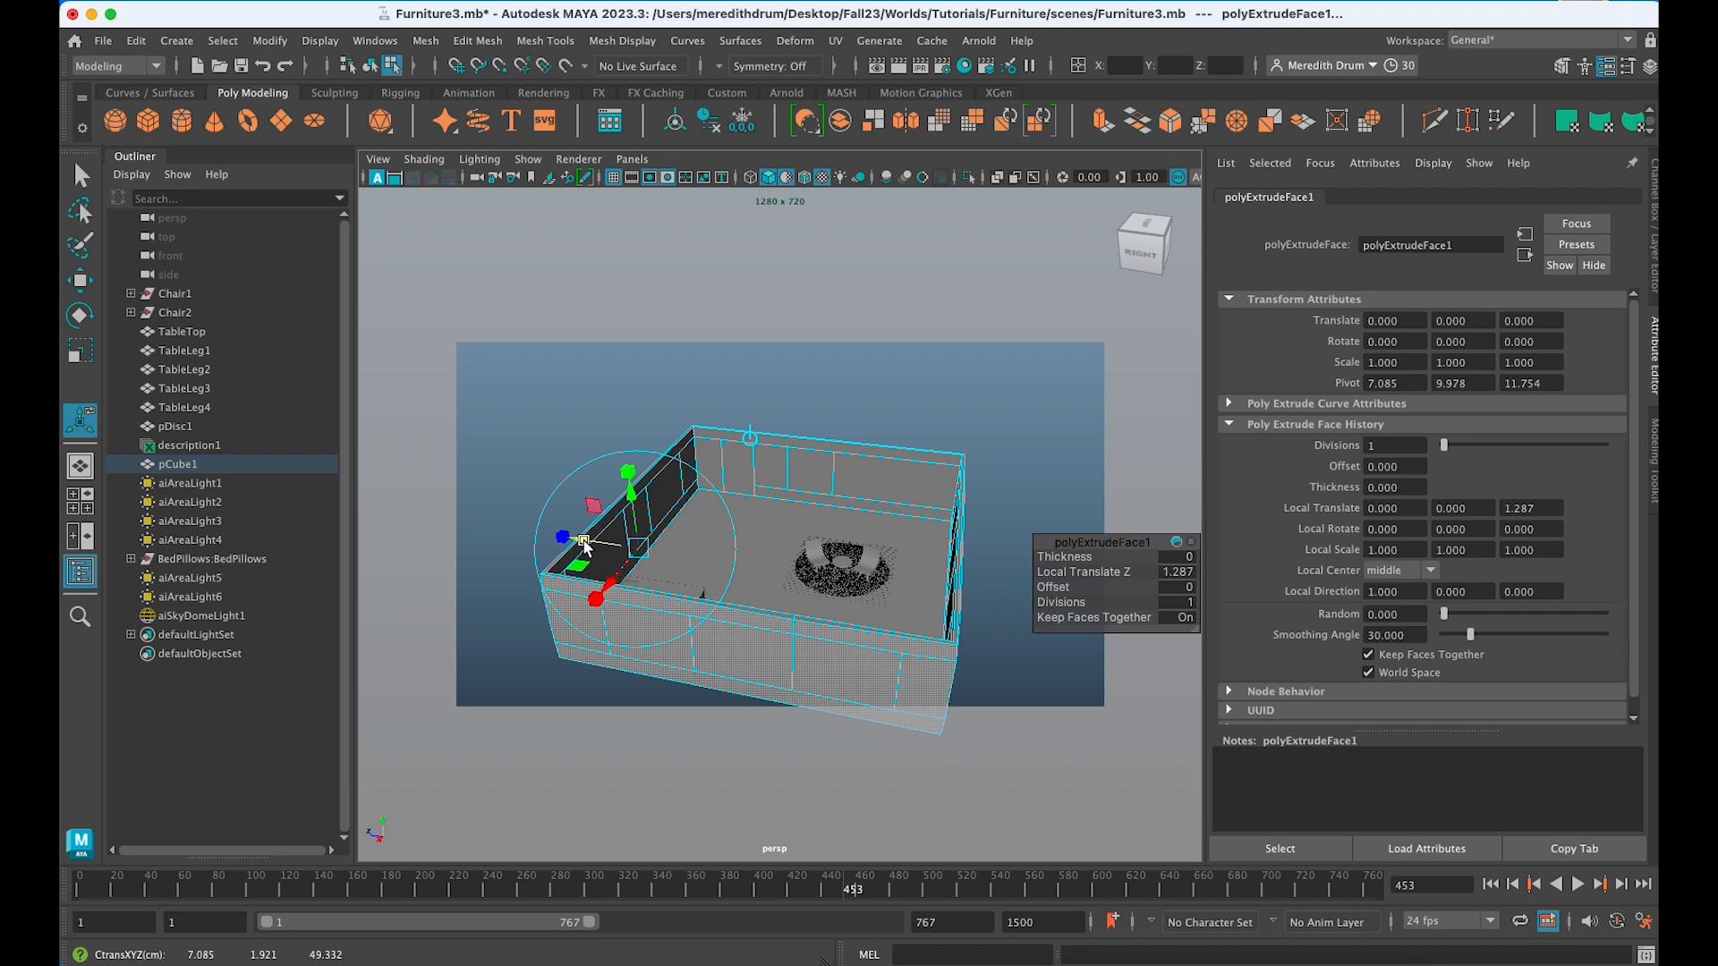
pyautogui.hotkey('ctrl', 'z')
# Try to scale the extruded room faces uniformly by about 1.083 with the extrude manipulator.
pyautogui.keyDown('alt'); pyautogui.moveTo(774, 604); pyautogui.dragTo(882, 583); pyautogui.keyUp('alt')
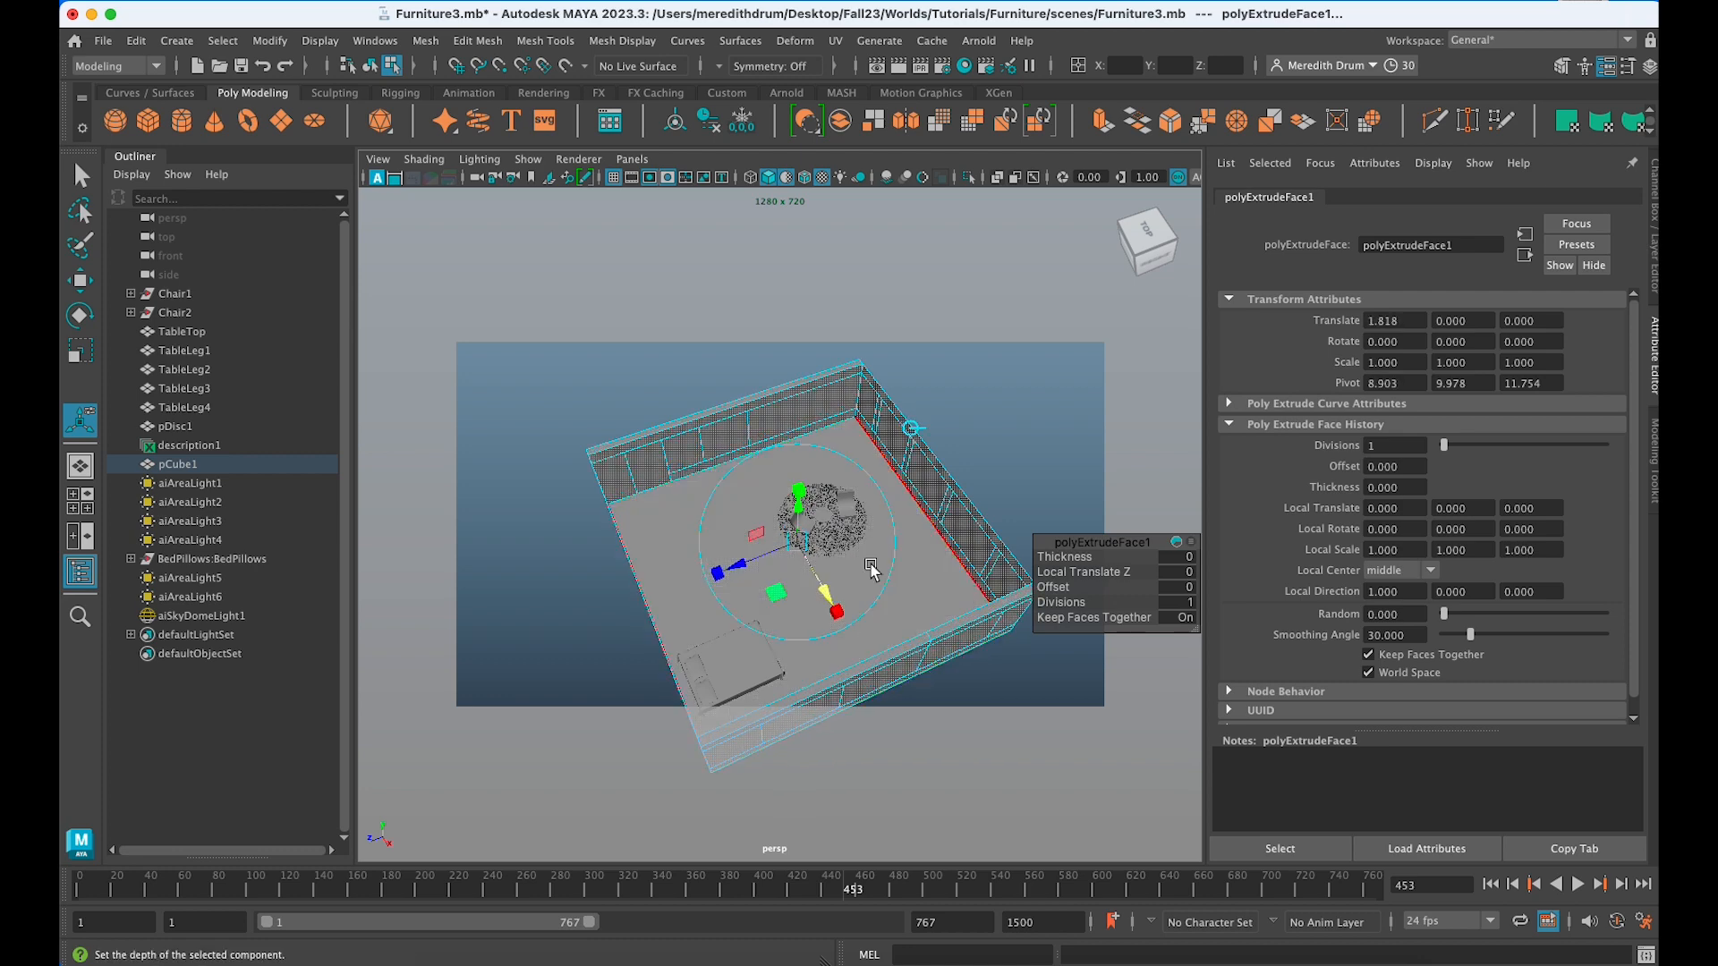
pyautogui.keyDown('alt'); pyautogui.moveTo(881, 573); pyautogui.dragTo(928, 537); pyautogui.keyUp('alt')
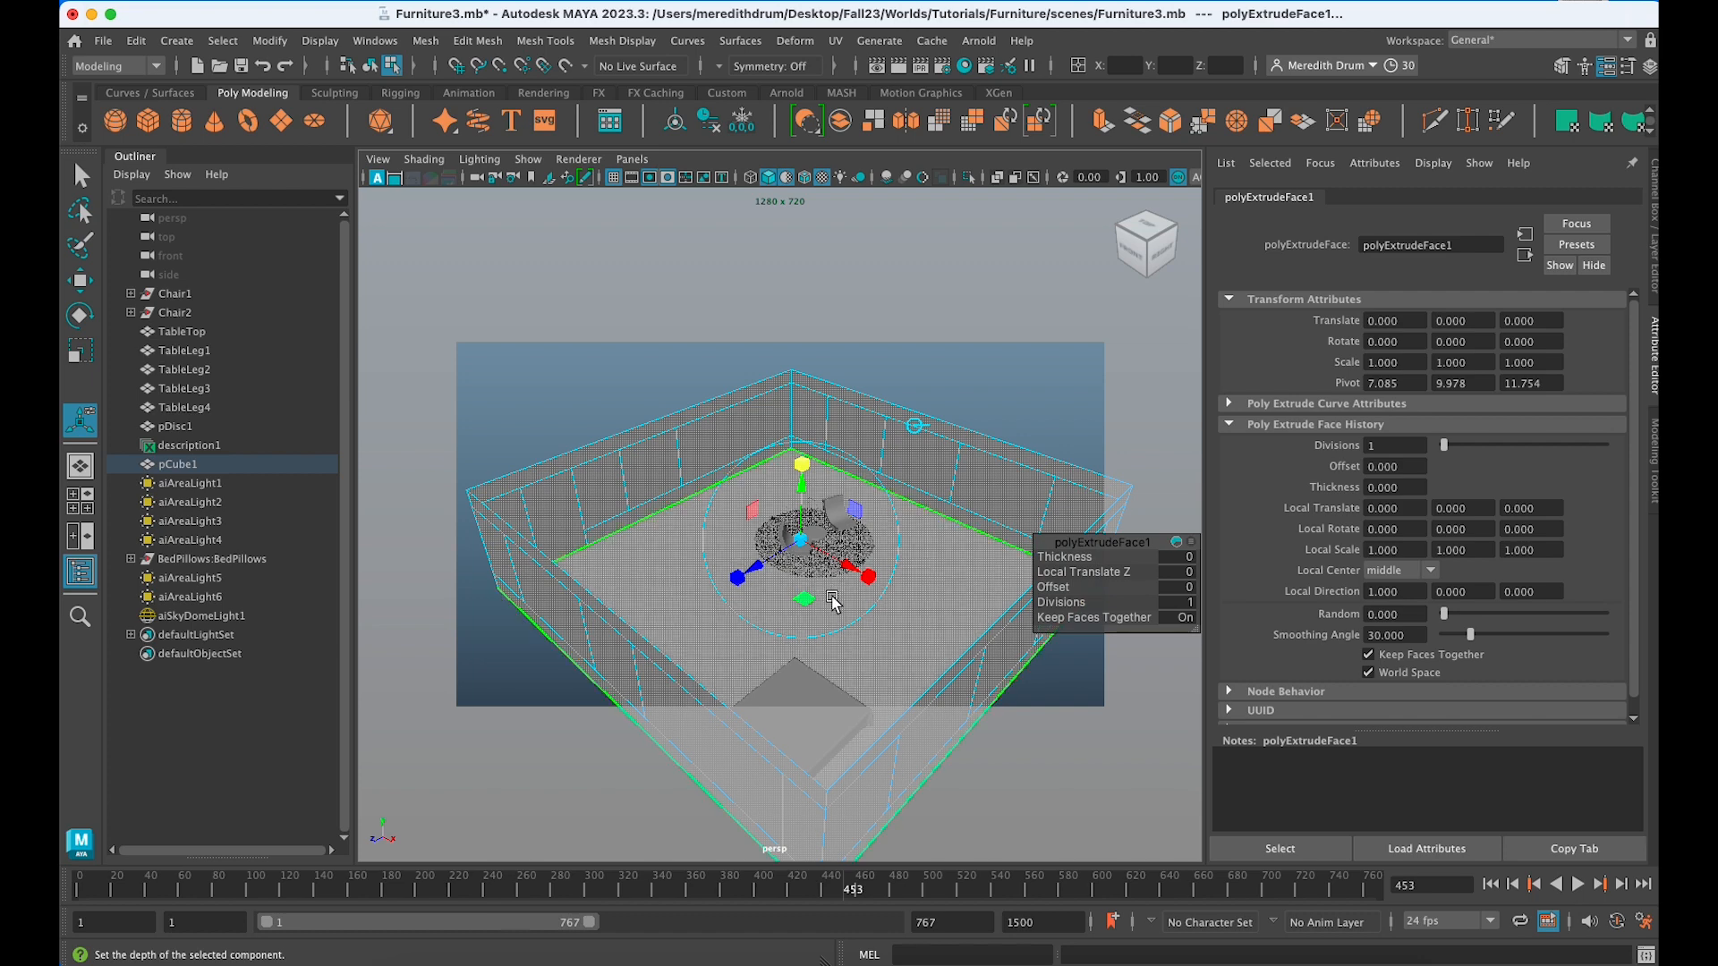
pyautogui.scroll(5, 831, 588)
pyautogui.moveTo(809, 544); pyautogui.dragTo(817, 546)
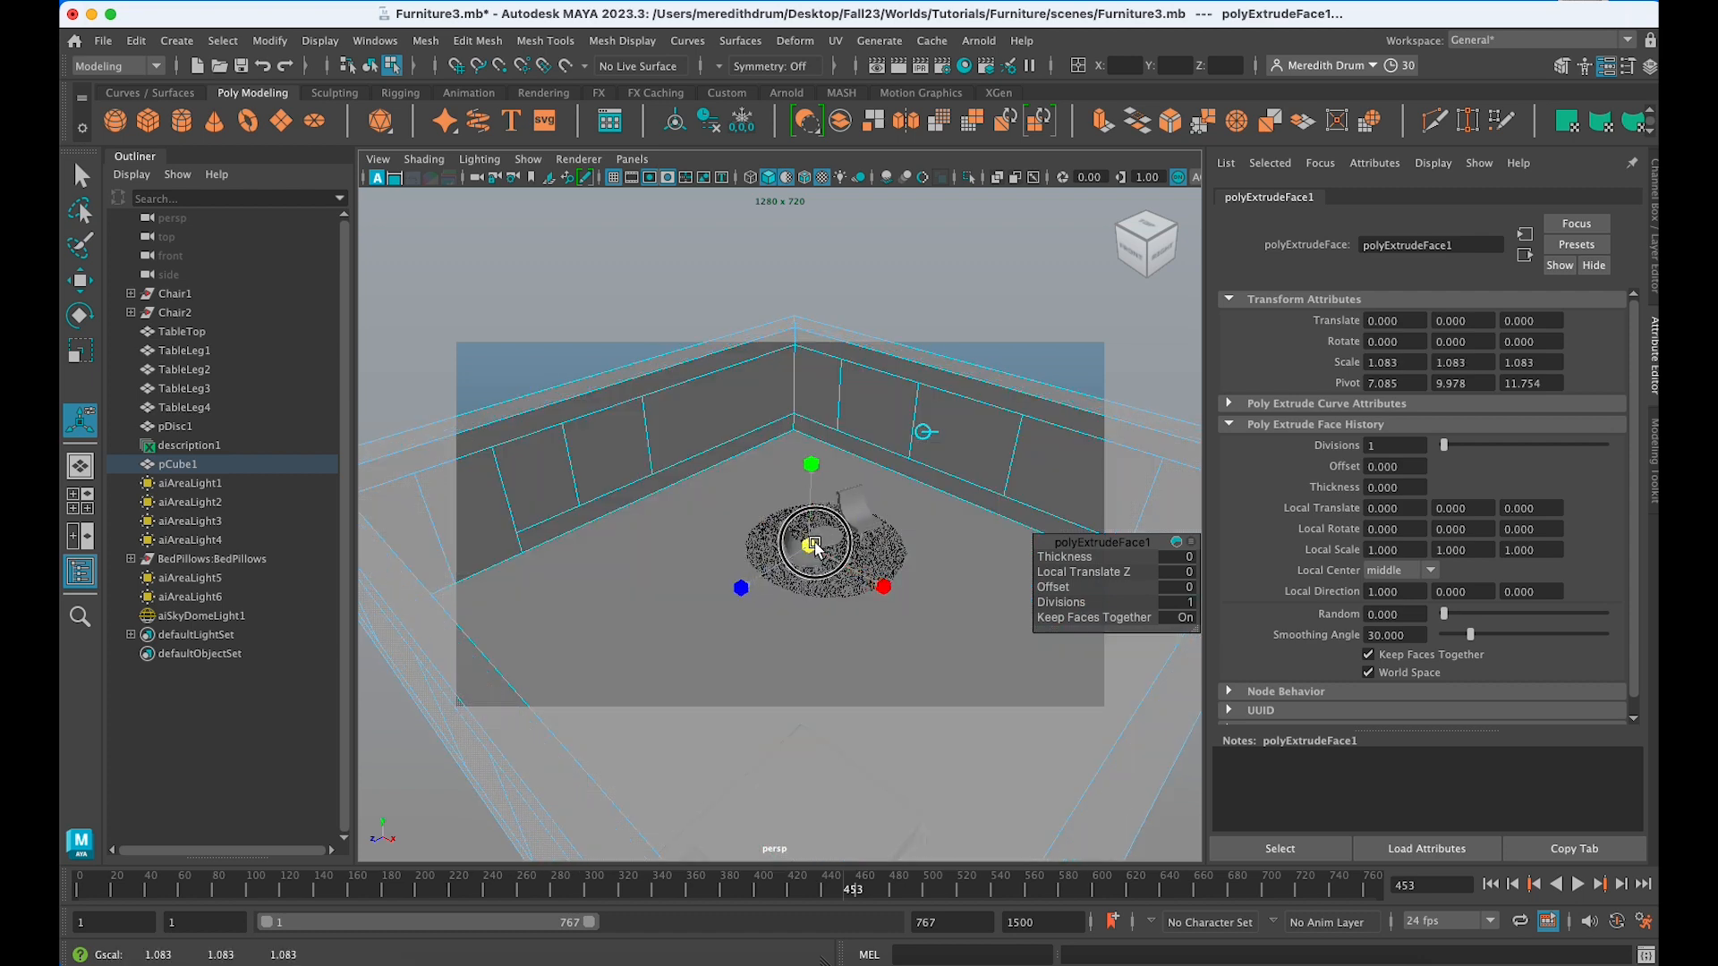
pyautogui.hotkey('ctrl', 'z')
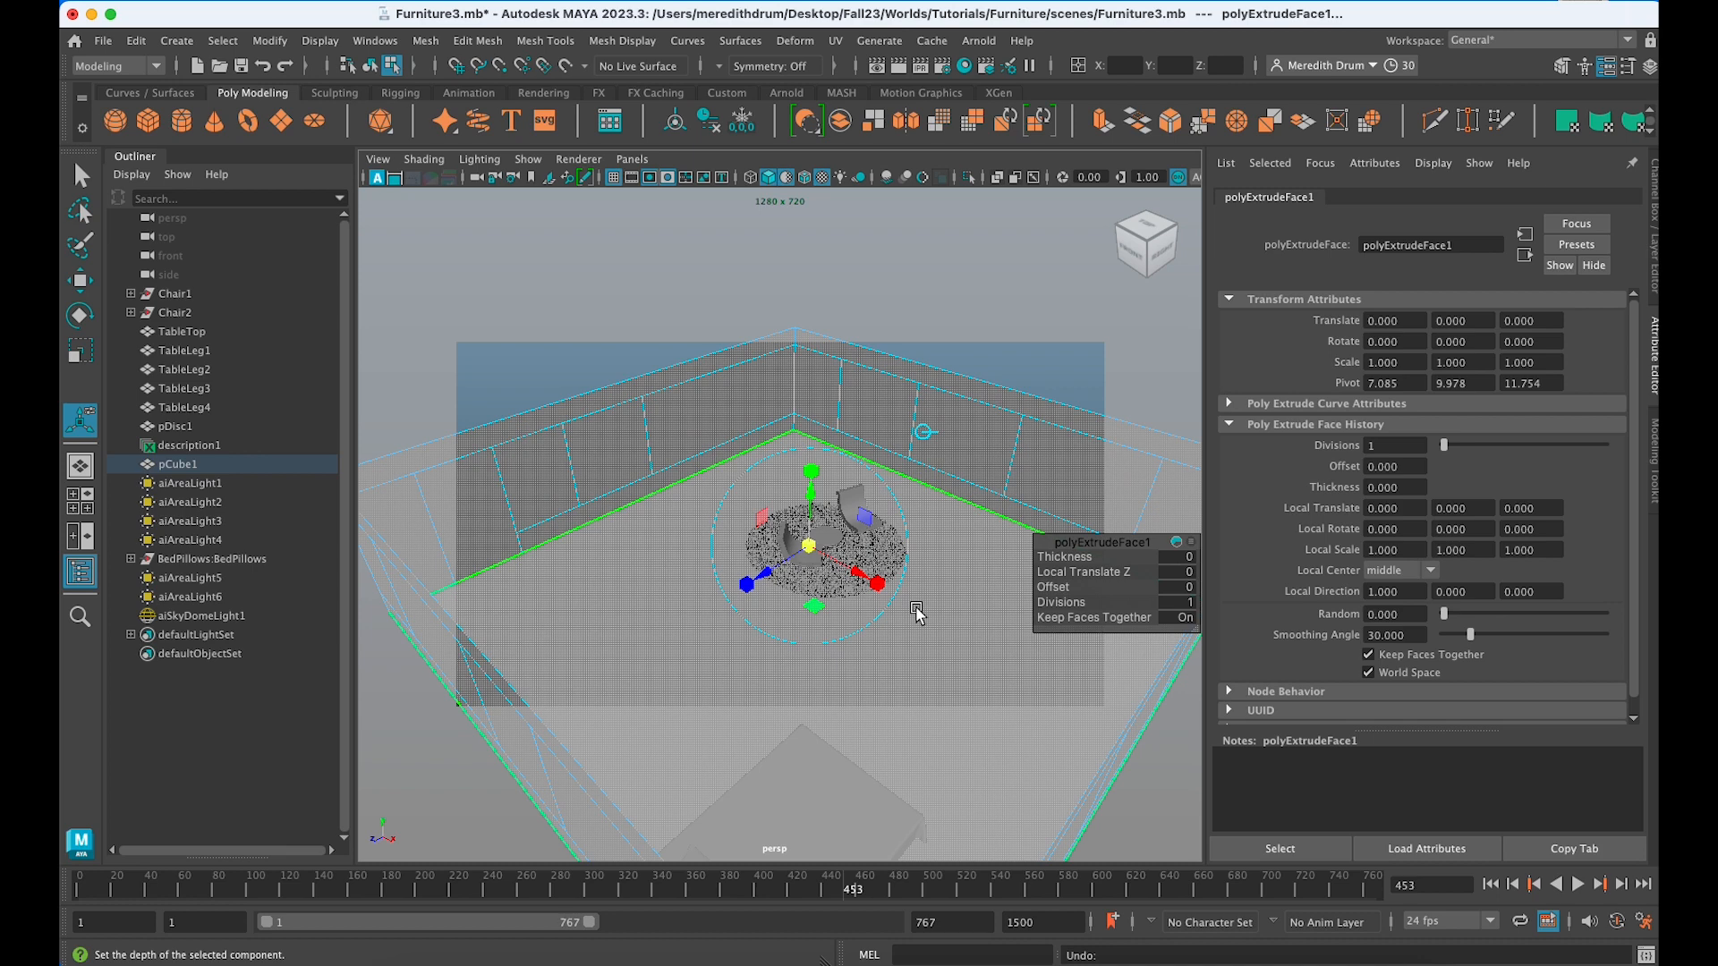
# Scale the extruded room faces up uniformly with the Scale tool to thicken the walls, undoing the last extra adjustment.
pyautogui.press('r')
pyautogui.moveTo(813, 546); pyautogui.dragTo(824, 552)
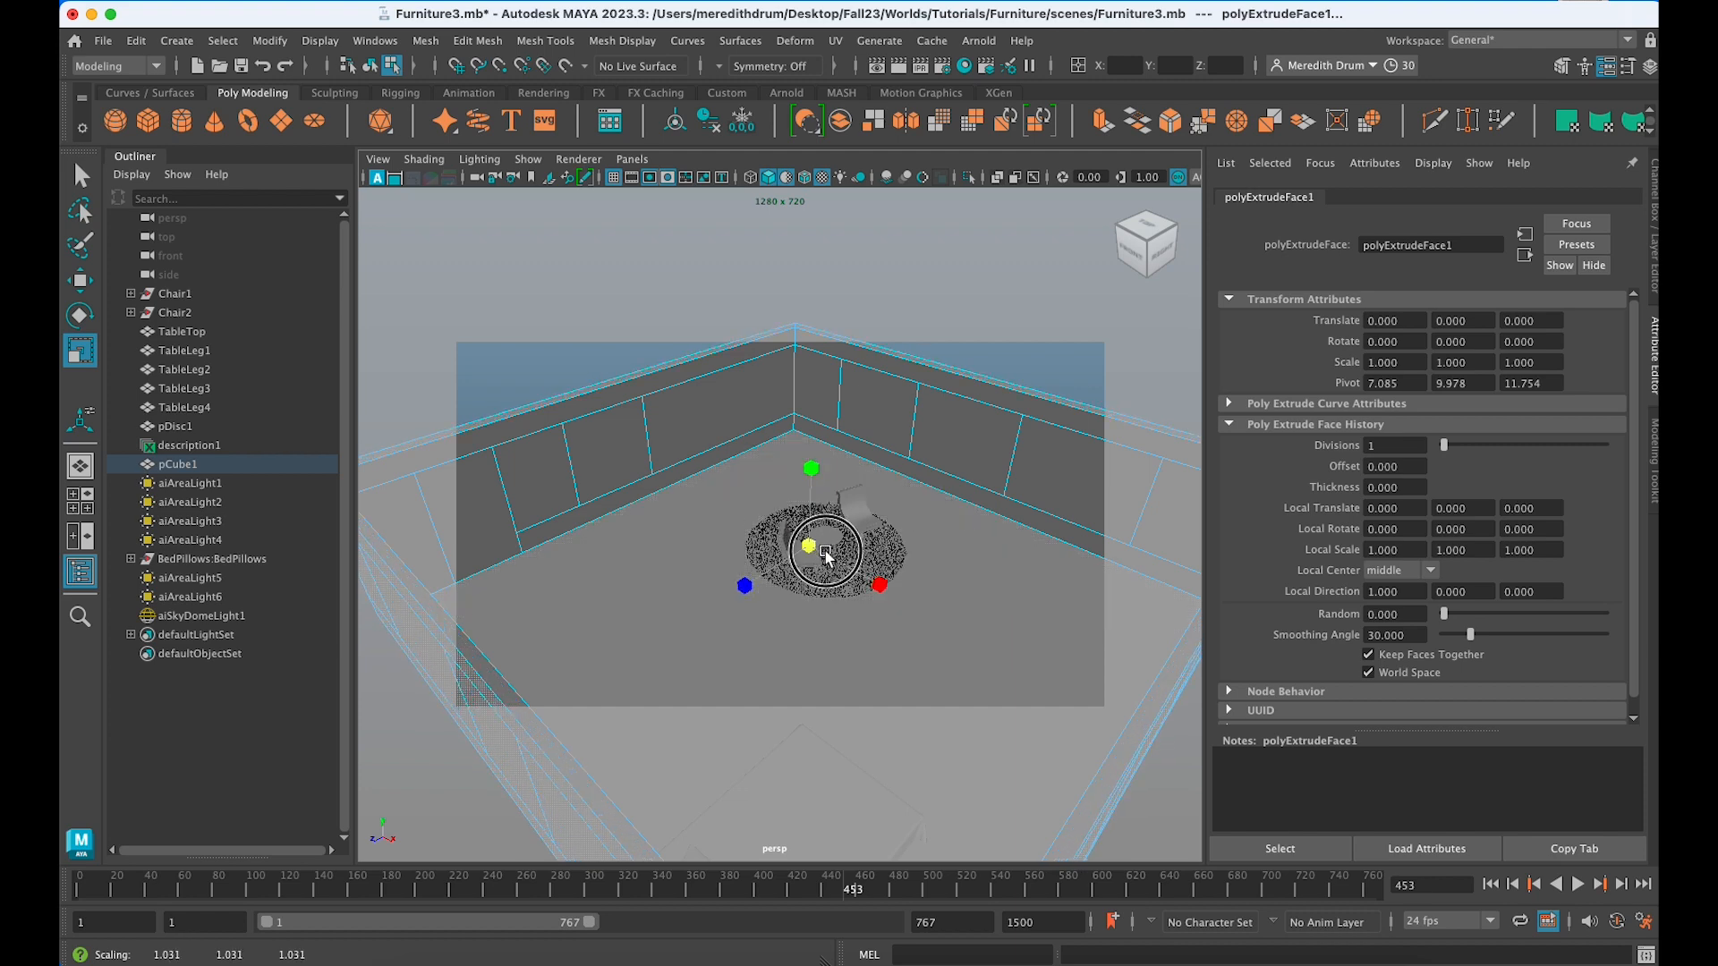
pyautogui.scroll(-10, 823, 557)
pyautogui.keyDown('alt'); pyautogui.moveTo(802, 586); pyautogui.dragTo(795, 541); pyautogui.keyUp('alt')
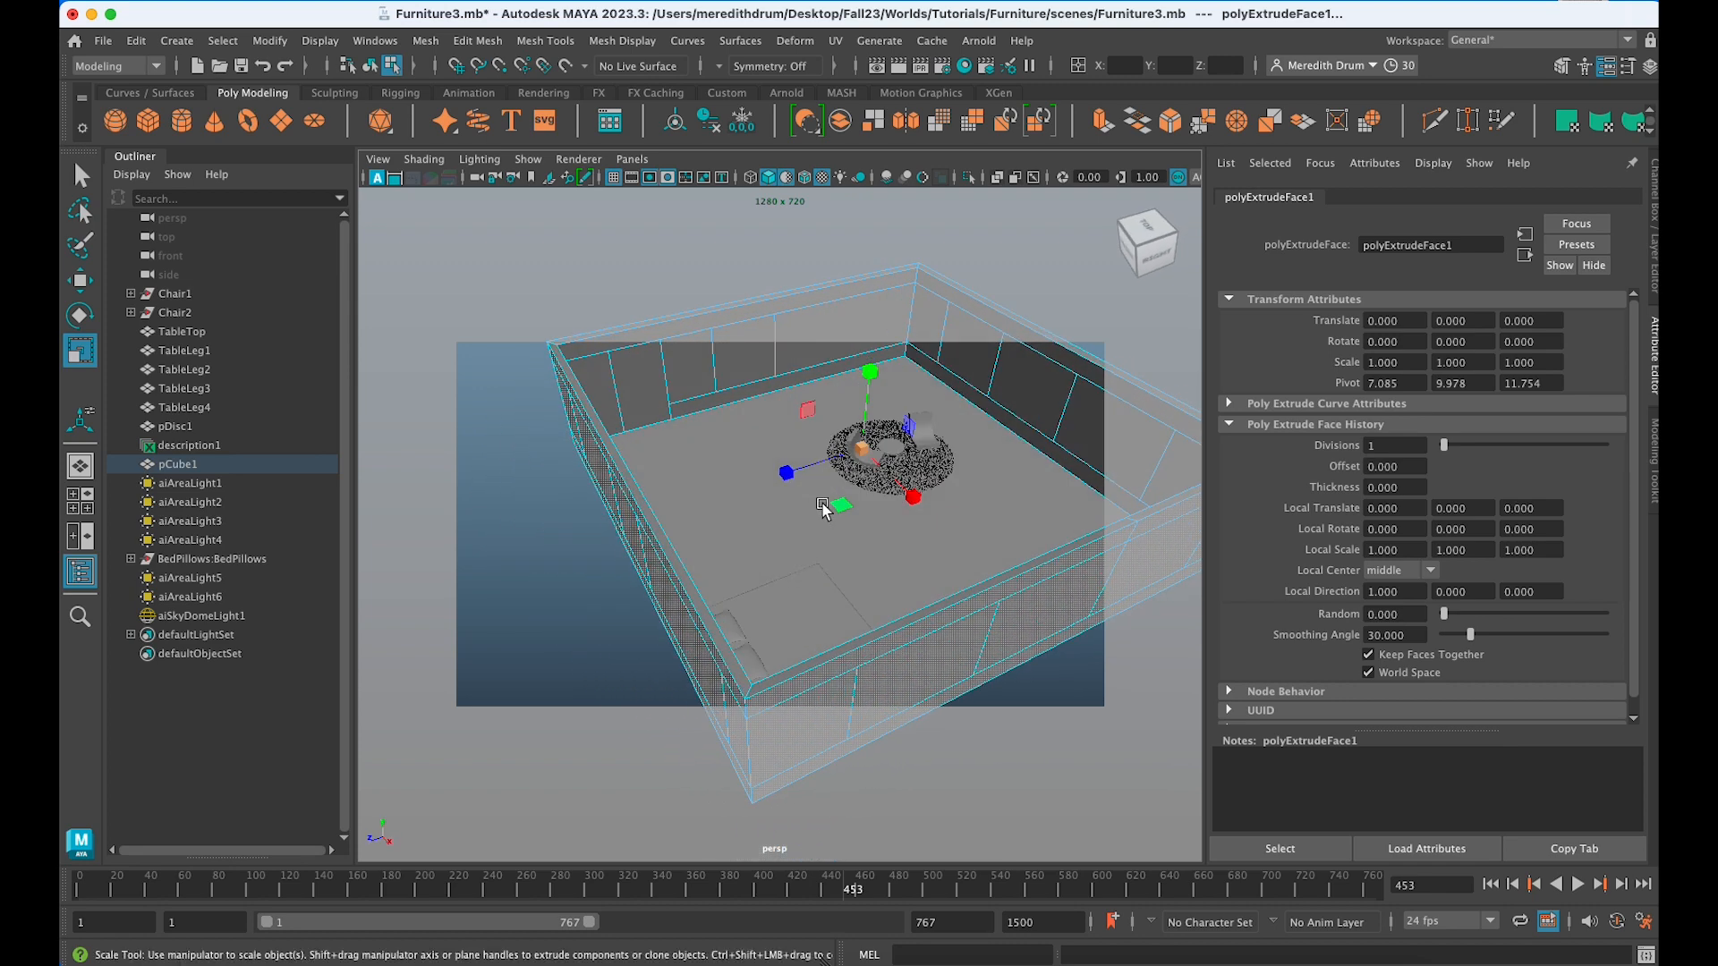
pyautogui.moveTo(852, 465)
pyautogui.mouseDown()
pyautogui.moveTo(893, 463)
pyautogui.moveTo(861, 458)
pyautogui.mouseUp()
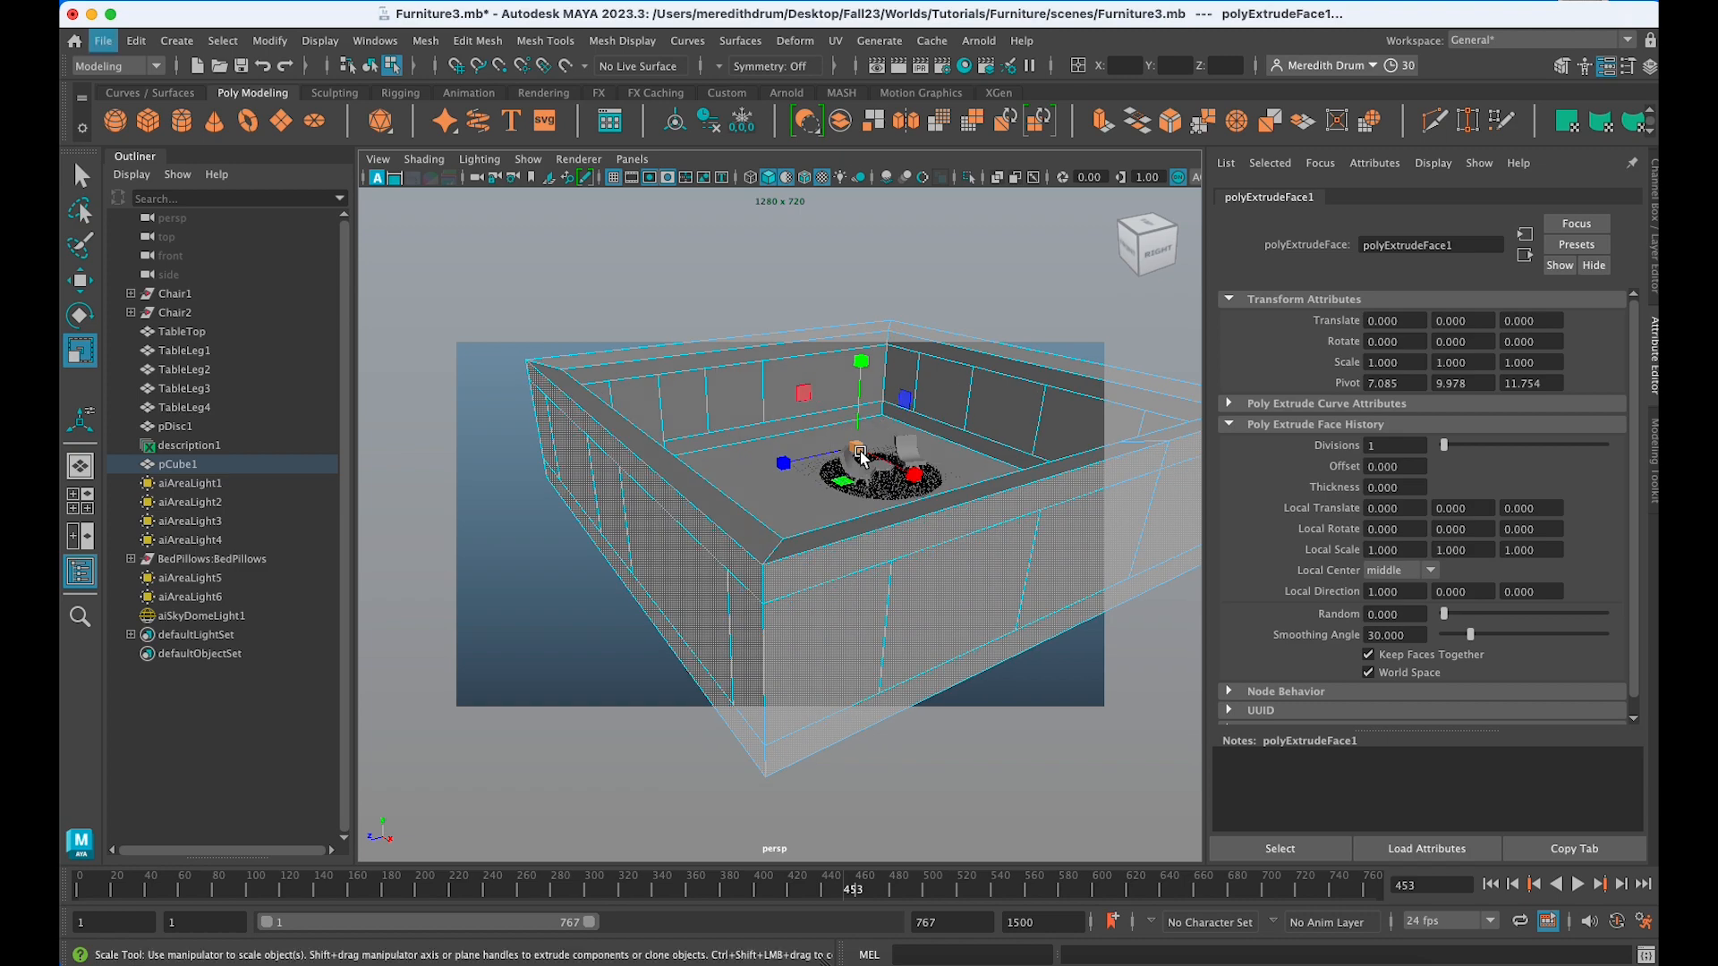
pyautogui.hotkey('ctrl', 'z')
# Display the room in wireframe and activate the Select tool.
pyautogui.keyDown('alt'); pyautogui.moveTo(837, 517); pyautogui.dragTo(808, 599); pyautogui.keyUp('alt')
pyautogui.scroll(5, 846, 546)
pyautogui.press('4')
pyautogui.press('q')
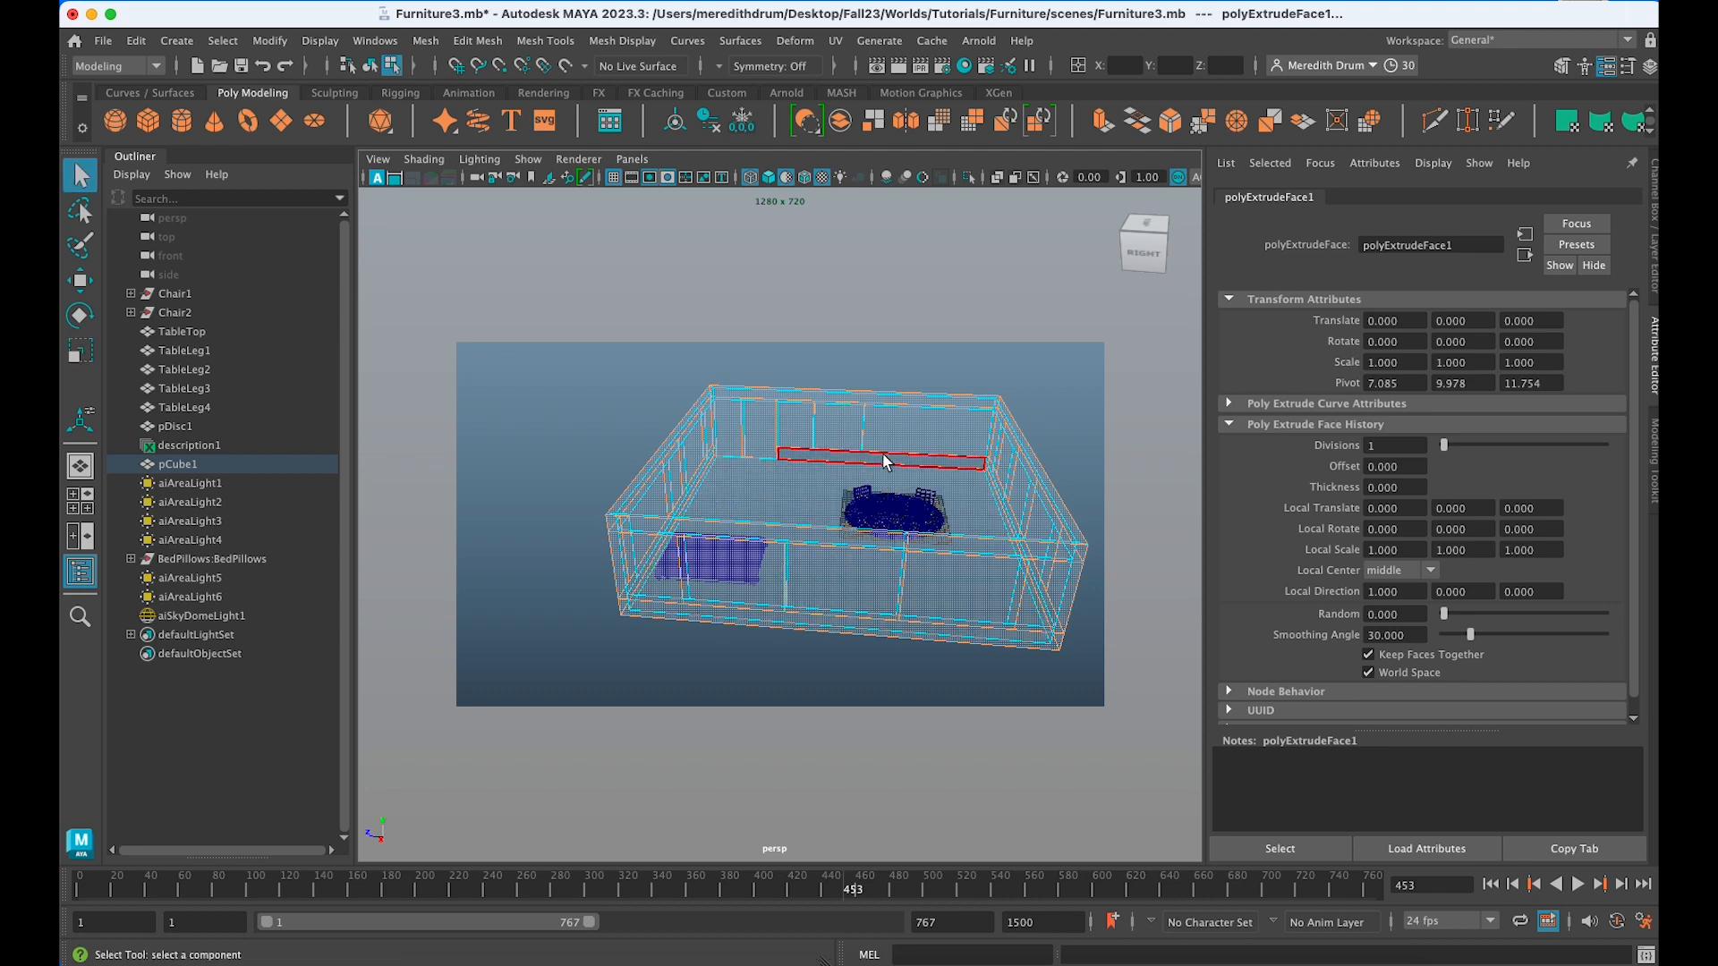
# Select the outer bottom face of the room mesh, move it down to about Y -4.957, and return to object selection.
pyautogui.rightClick(882, 453)
pyautogui.click(882, 476)
pyautogui.keyDown('alt'); pyautogui.moveTo(878, 529); pyautogui.dragTo(947, 583); pyautogui.keyUp('alt')
pyautogui.click(895, 475)
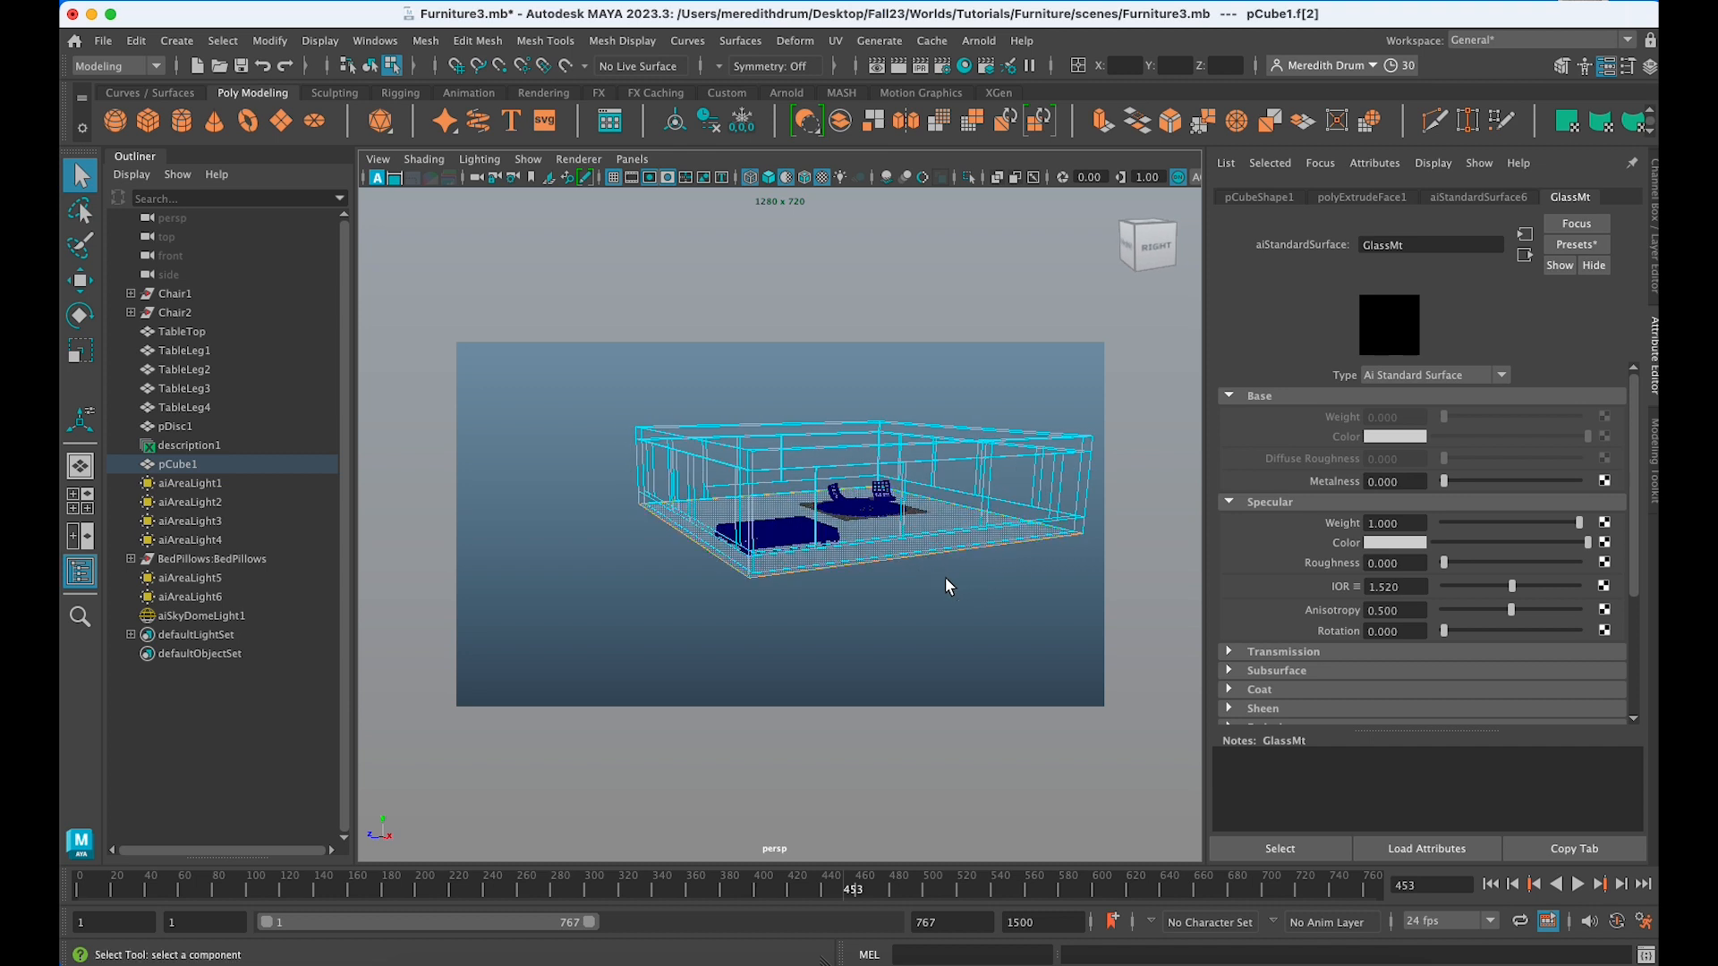
pyautogui.press('w')
pyautogui.click(836, 427)
pyautogui.moveTo(836, 427); pyautogui.dragTo(838, 447)
pyautogui.scroll(5, 923, 592)
pyautogui.keyDown('alt'); pyautogui.moveTo(923, 591); pyautogui.dragTo(896, 470); pyautogui.keyUp('alt')
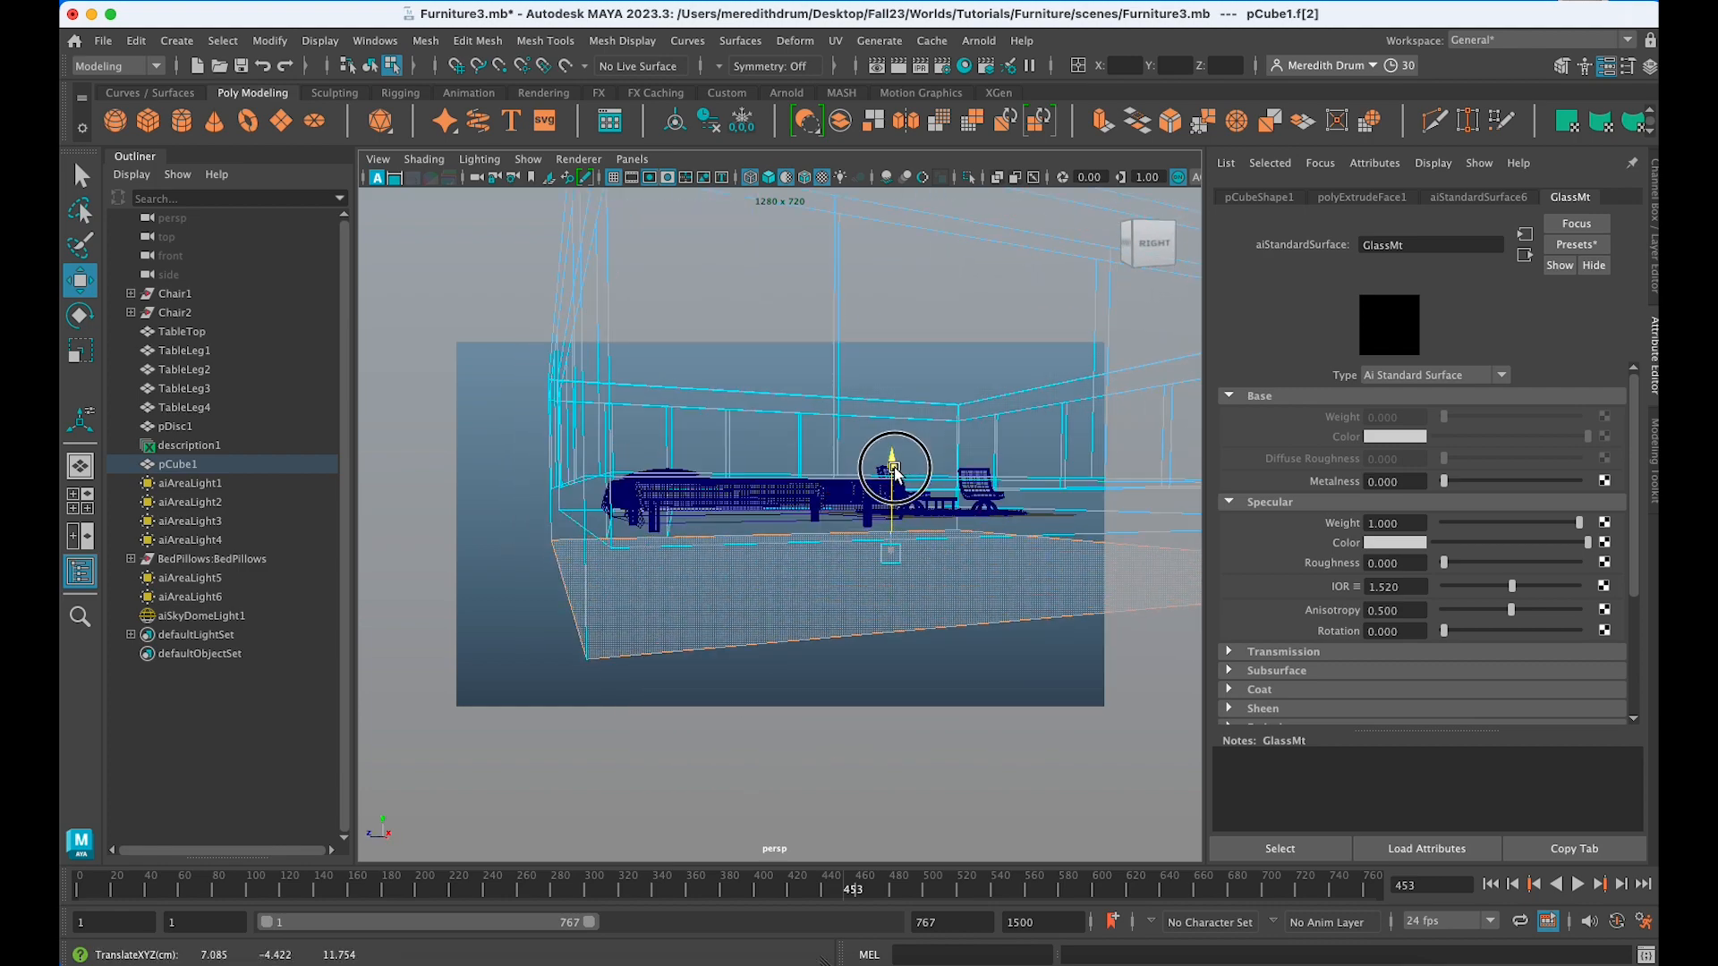
pyautogui.keyDown('alt'); pyautogui.moveTo(899, 563); pyautogui.dragTo(732, 567); pyautogui.keyUp('alt')
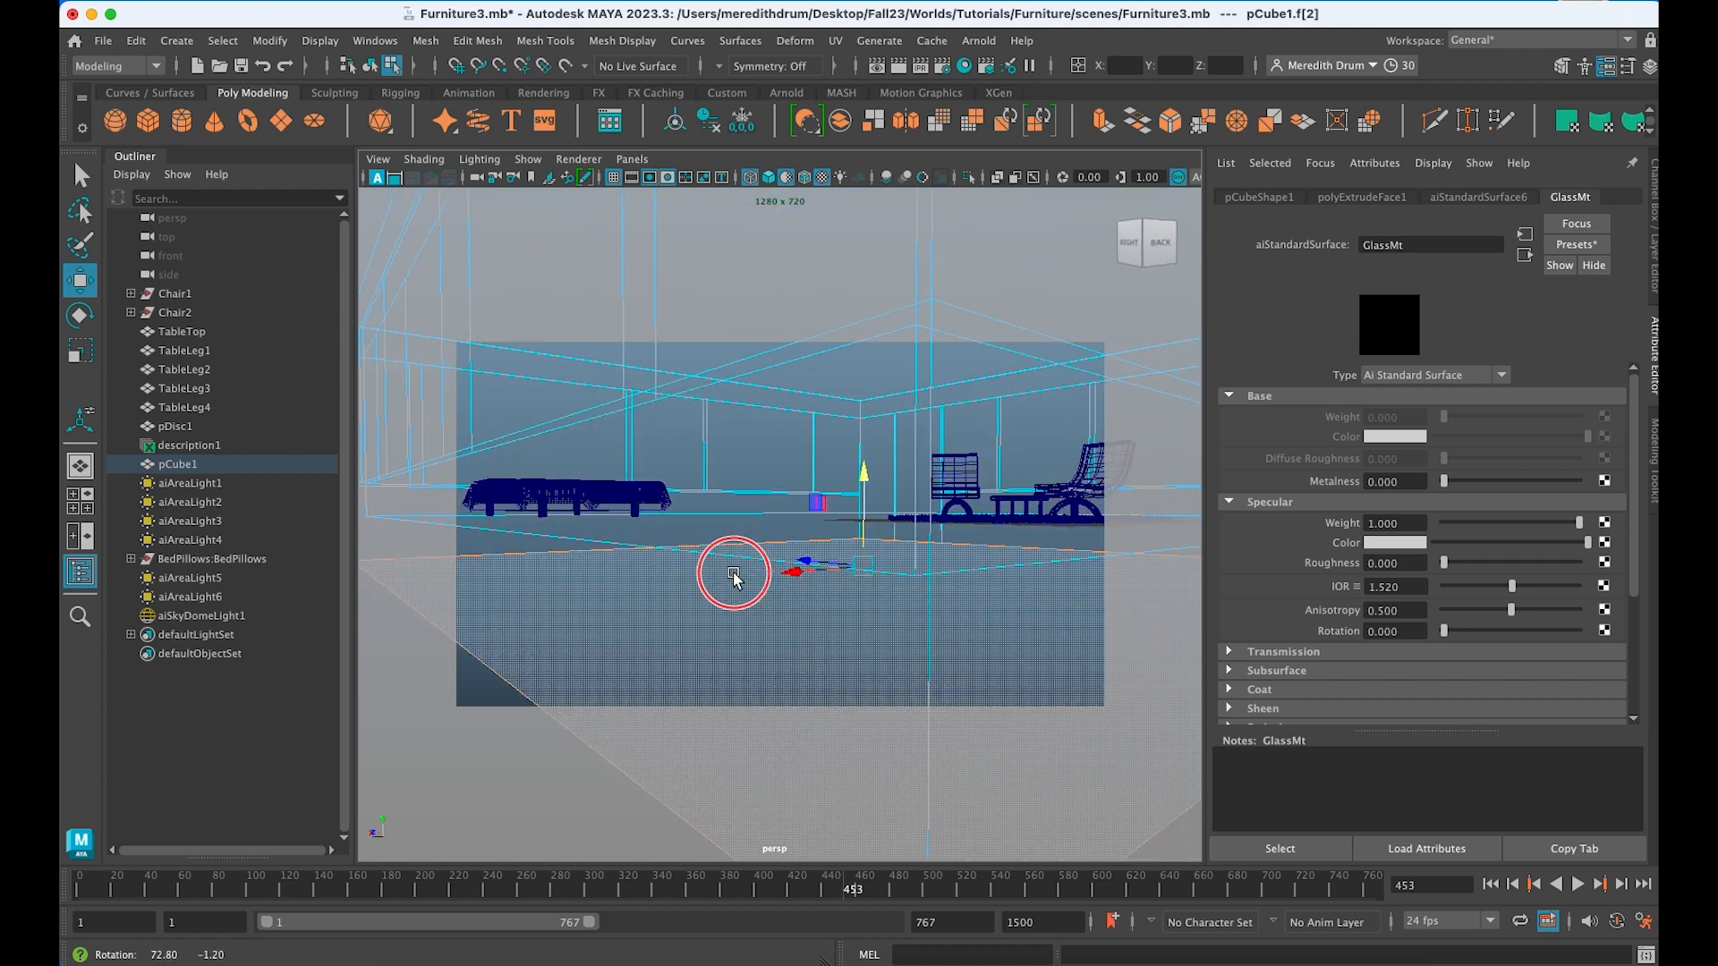
pyautogui.scroll(-5, 793, 587)
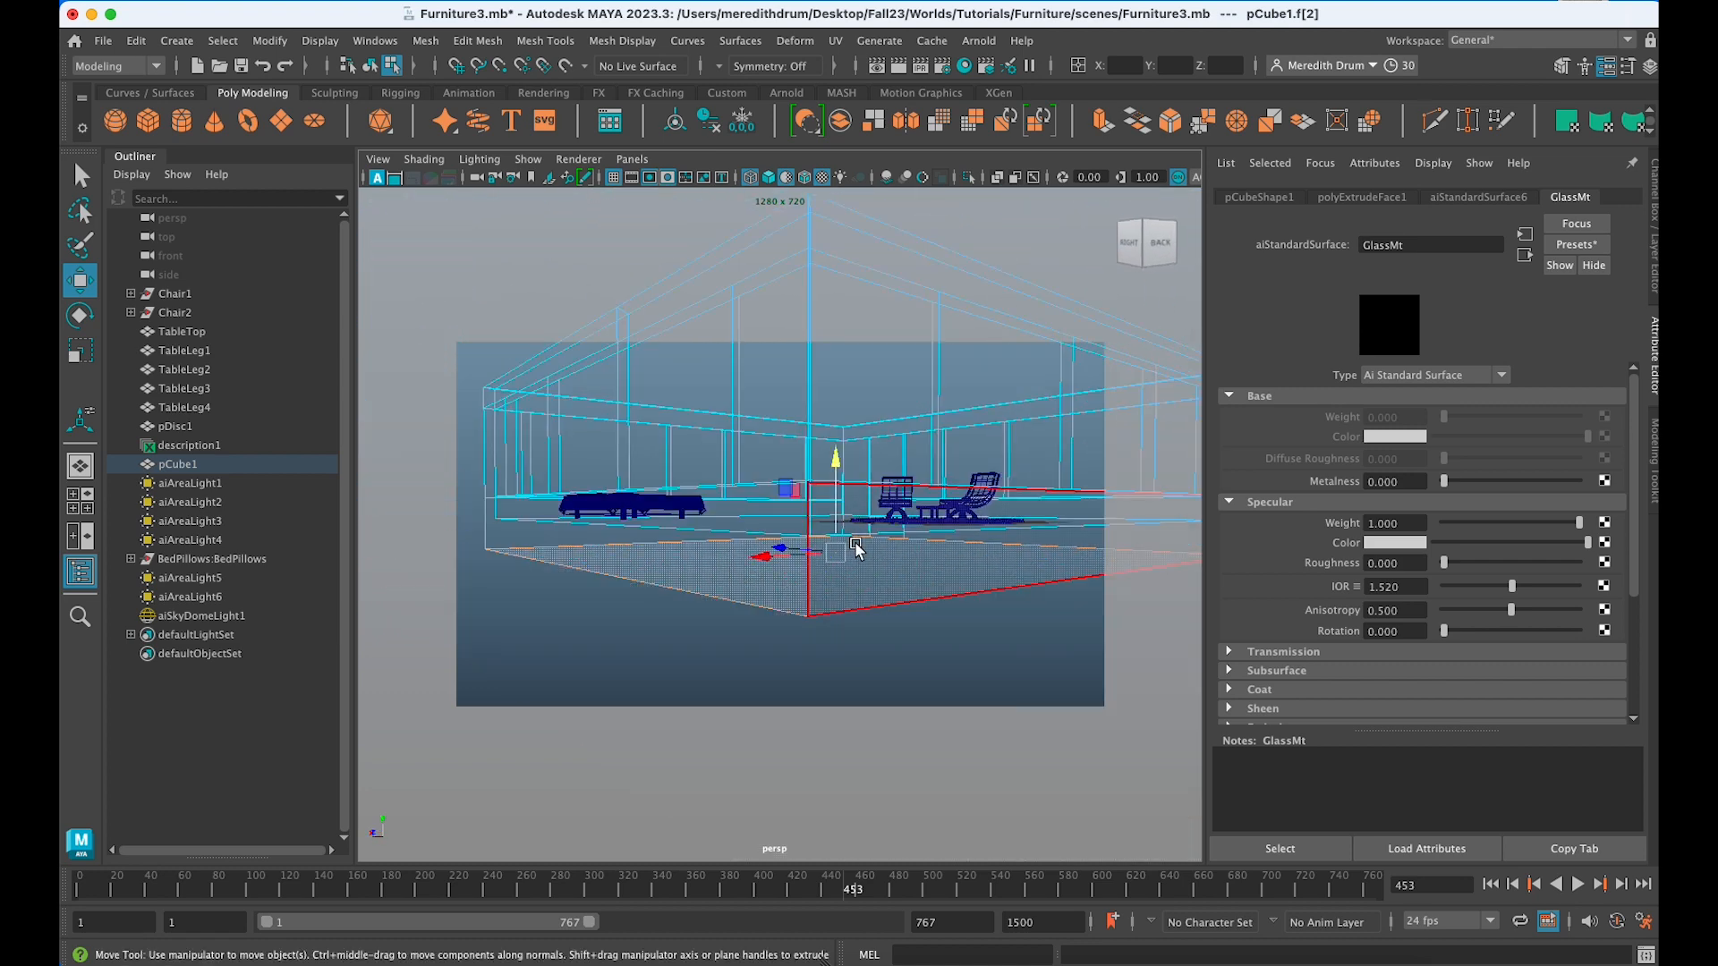
pyautogui.moveTo(835, 462); pyautogui.dragTo(838, 468)
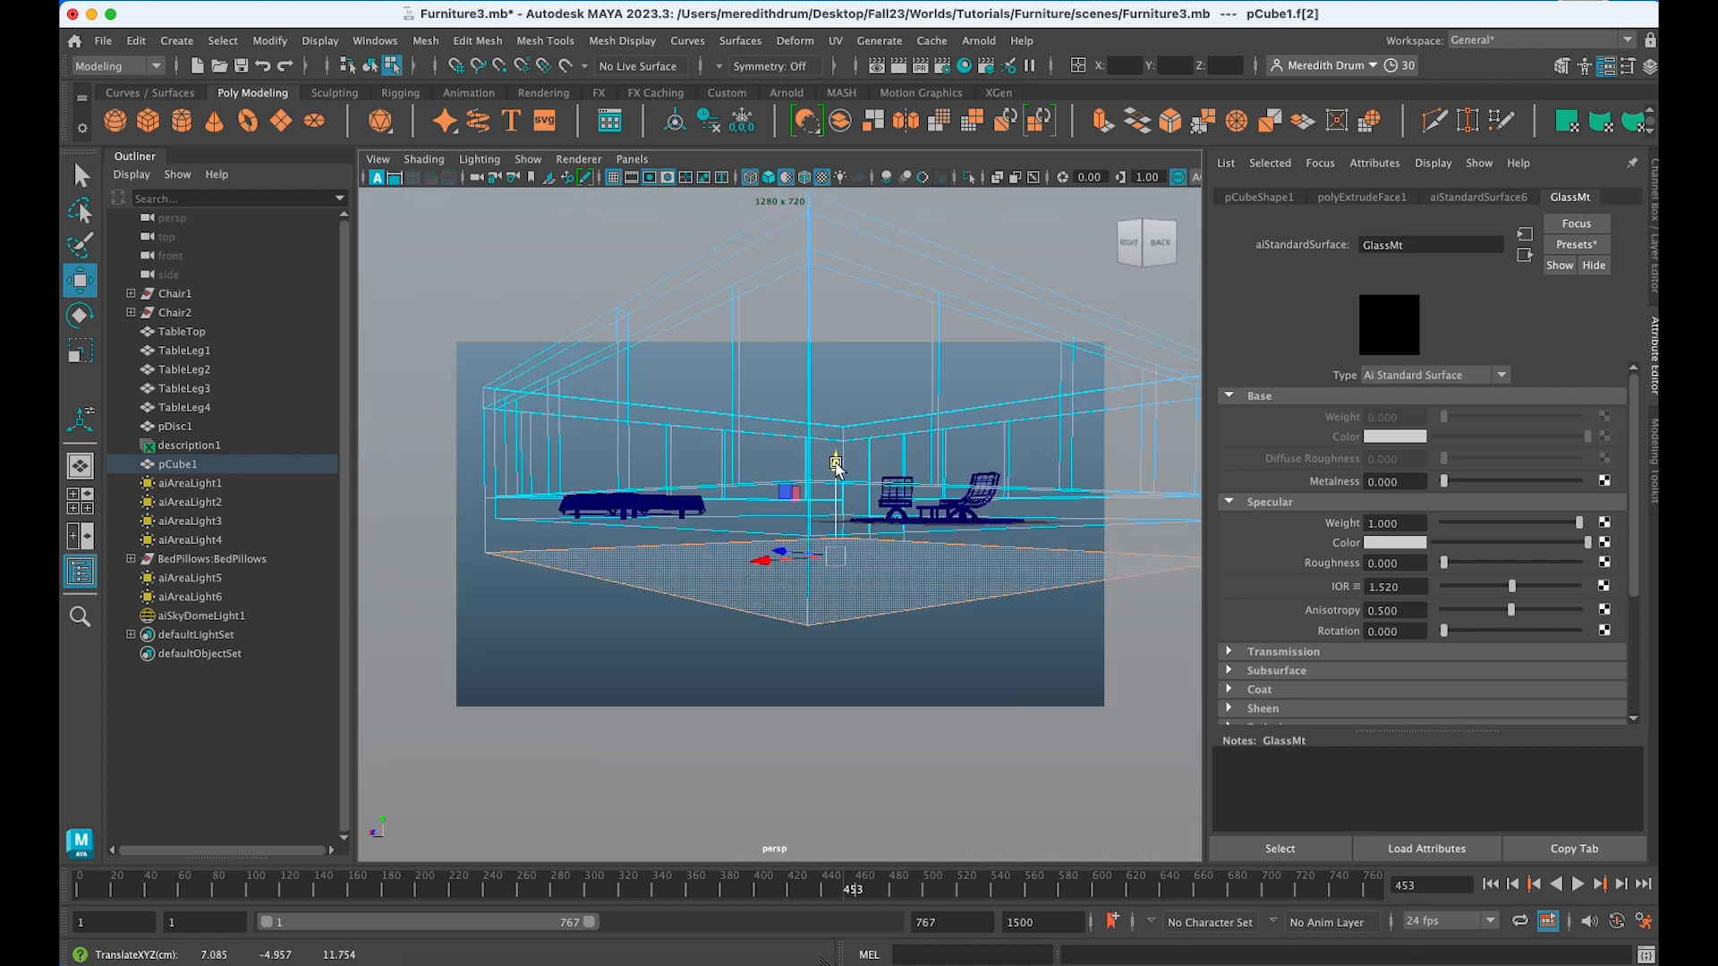
pyautogui.moveTo(919, 383); pyautogui.dragTo(978, 356, button='right')
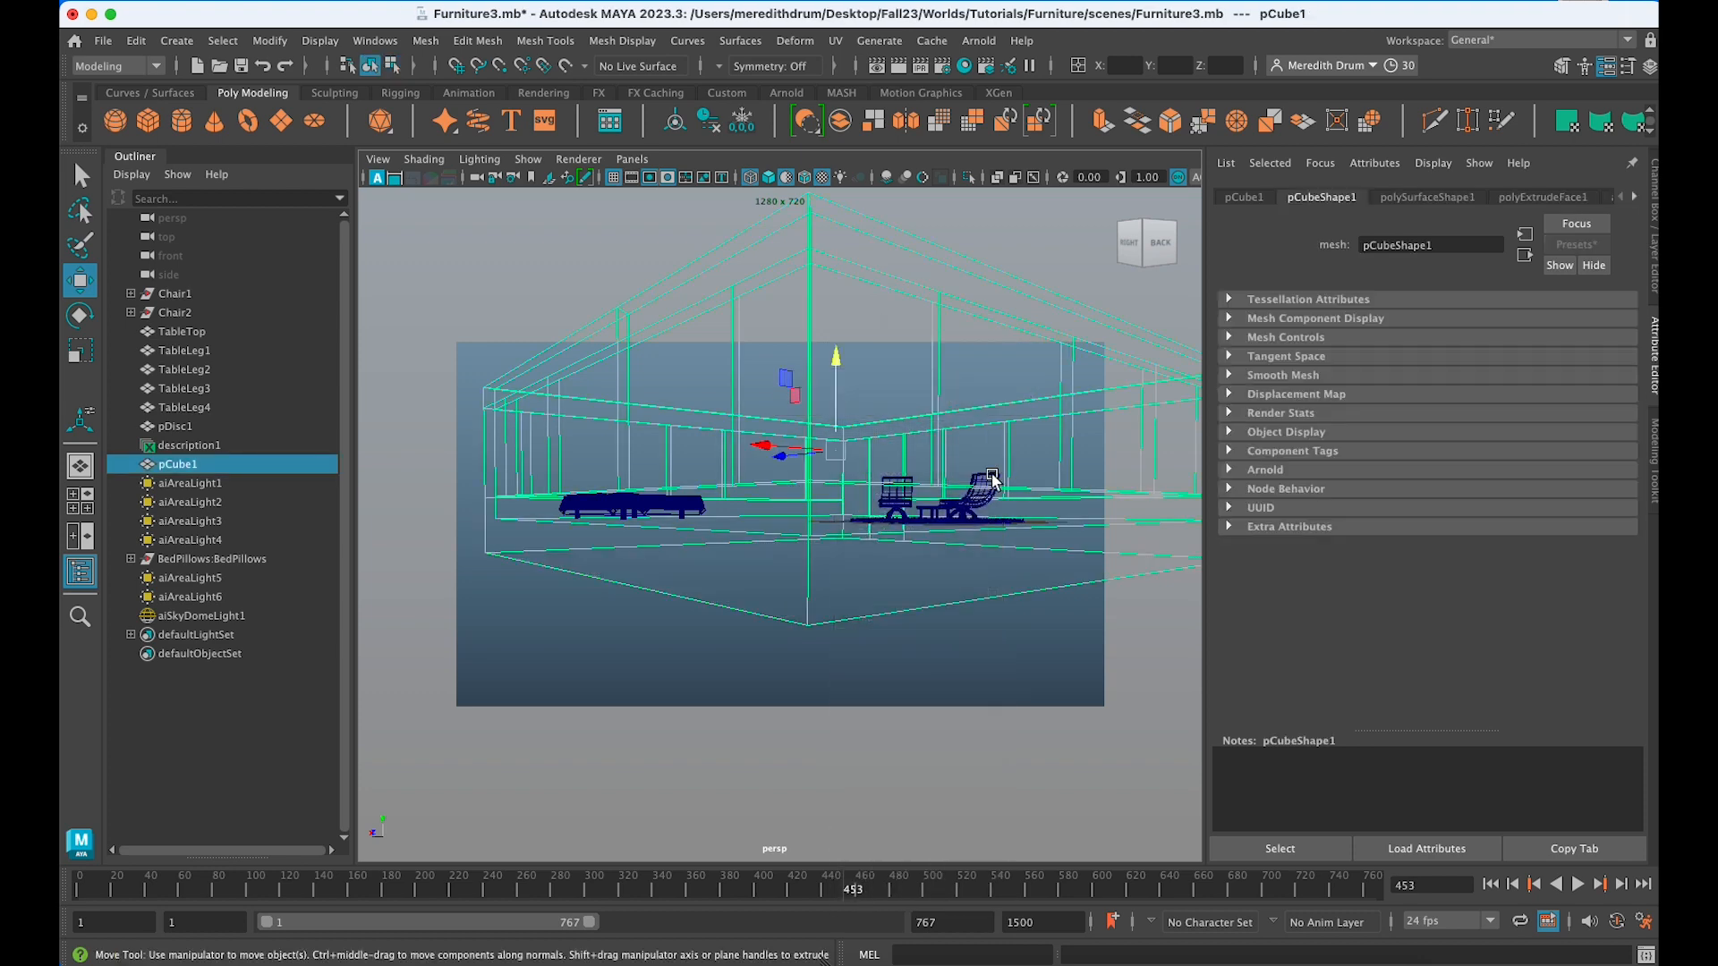
# Return the view to shaded display and examine the outside of the thickened room around the door opening.
pyautogui.scroll(-5, 974, 484)
pyautogui.keyDown('alt'); pyautogui.moveTo(975, 521); pyautogui.dragTo(1054, 564); pyautogui.keyUp('alt')
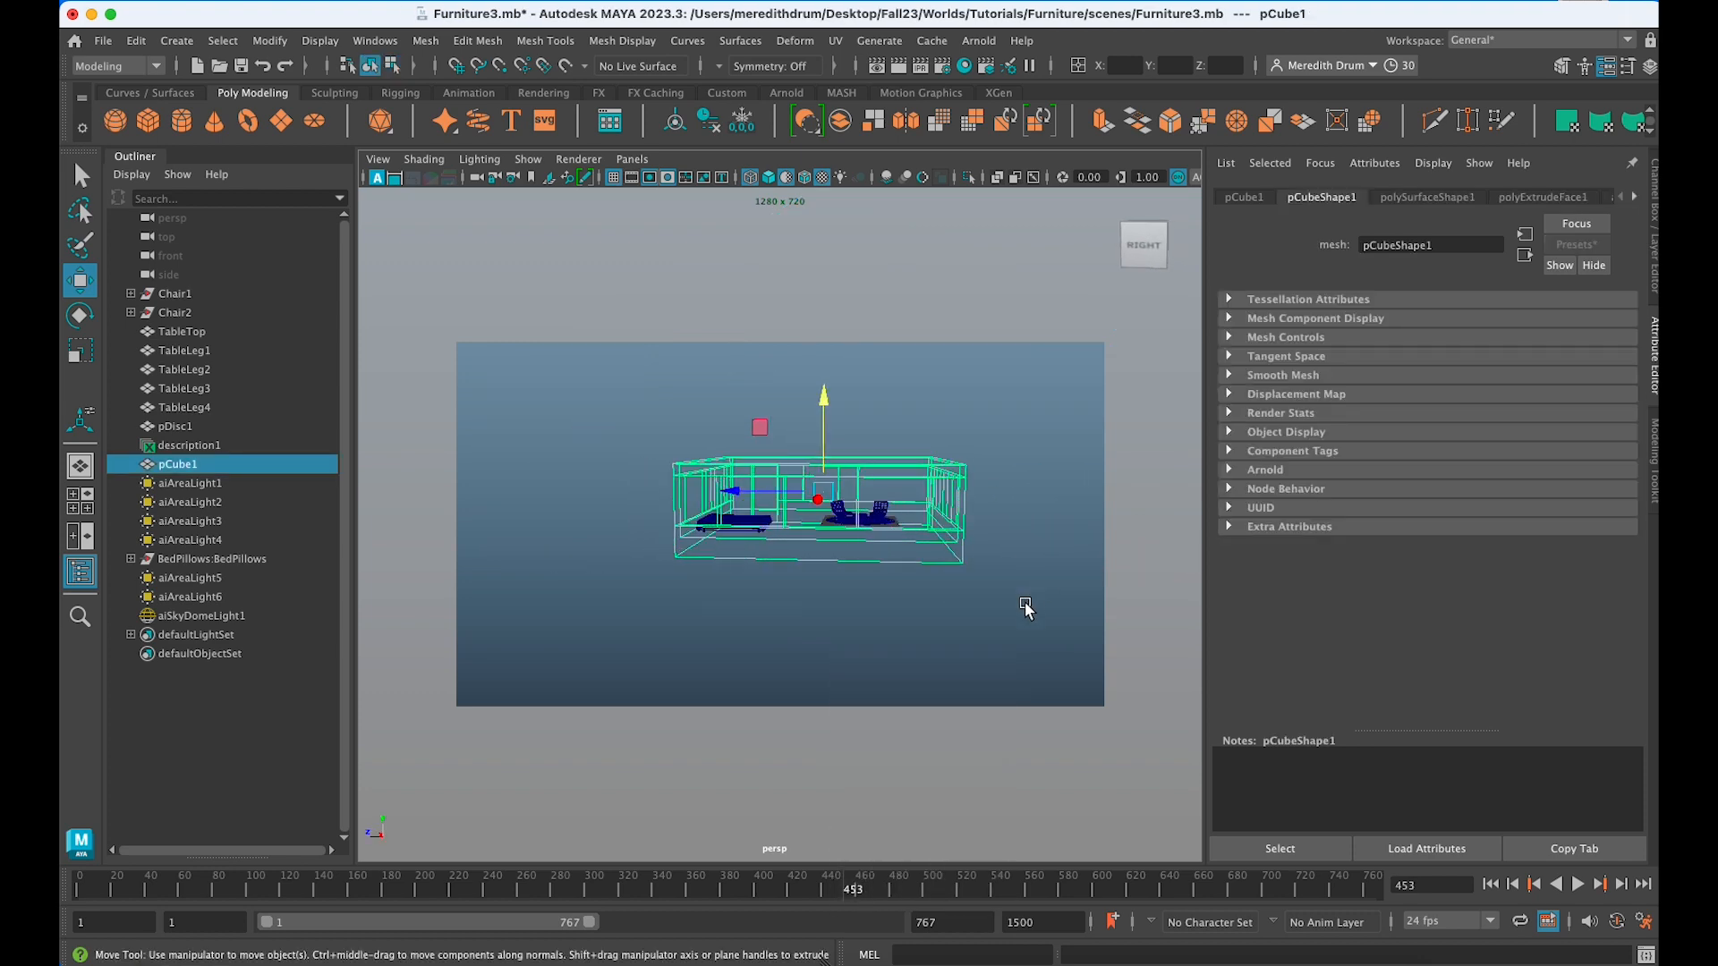
pyautogui.keyDown('alt'); pyautogui.moveTo(978, 646); pyautogui.dragTo(951, 598); pyautogui.keyUp('alt')
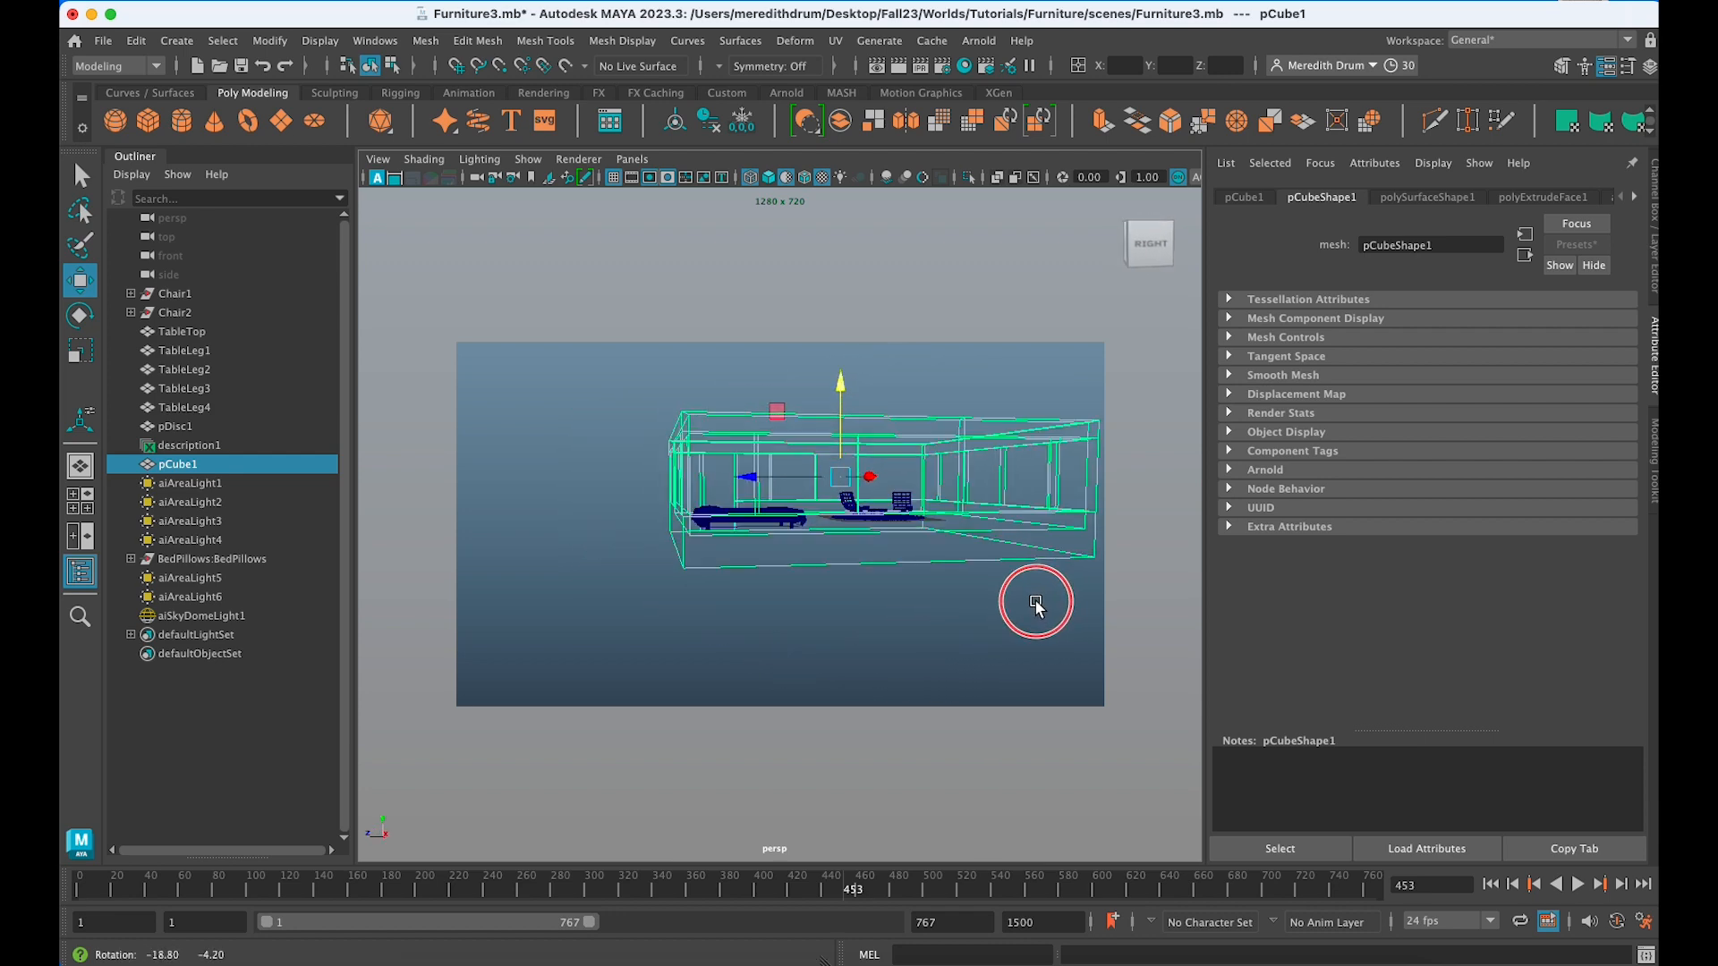
pyautogui.keyDown('alt'); pyautogui.moveTo(850, 613); pyautogui.dragTo(671, 605); pyautogui.keyUp('alt')
pyautogui.press('5')
pyautogui.moveTo(936, 636)
pyautogui.keyDown('alt'); pyautogui.mouseDown()
pyautogui.moveTo(859, 621)
pyautogui.moveTo(955, 525)
pyautogui.moveTo(956, 500)
pyautogui.moveTo(830, 495)
pyautogui.moveTo(921, 476)
pyautogui.moveTo(954, 497)
pyautogui.moveTo(1008, 464)
pyautogui.moveTo(993, 483)
pyautogui.moveTo(809, 513)
pyautogui.moveTo(836, 502)
pyautogui.moveTo(931, 523)
pyautogui.moveTo(1058, 498)
pyautogui.moveTo(817, 534)
pyautogui.mouseUp(); pyautogui.keyUp('alt')
pyautogui.scroll(5, 654, 569)
pyautogui.keyDown('alt'); pyautogui.moveTo(654, 571); pyautogui.dragTo(850, 462); pyautogui.keyUp('alt')
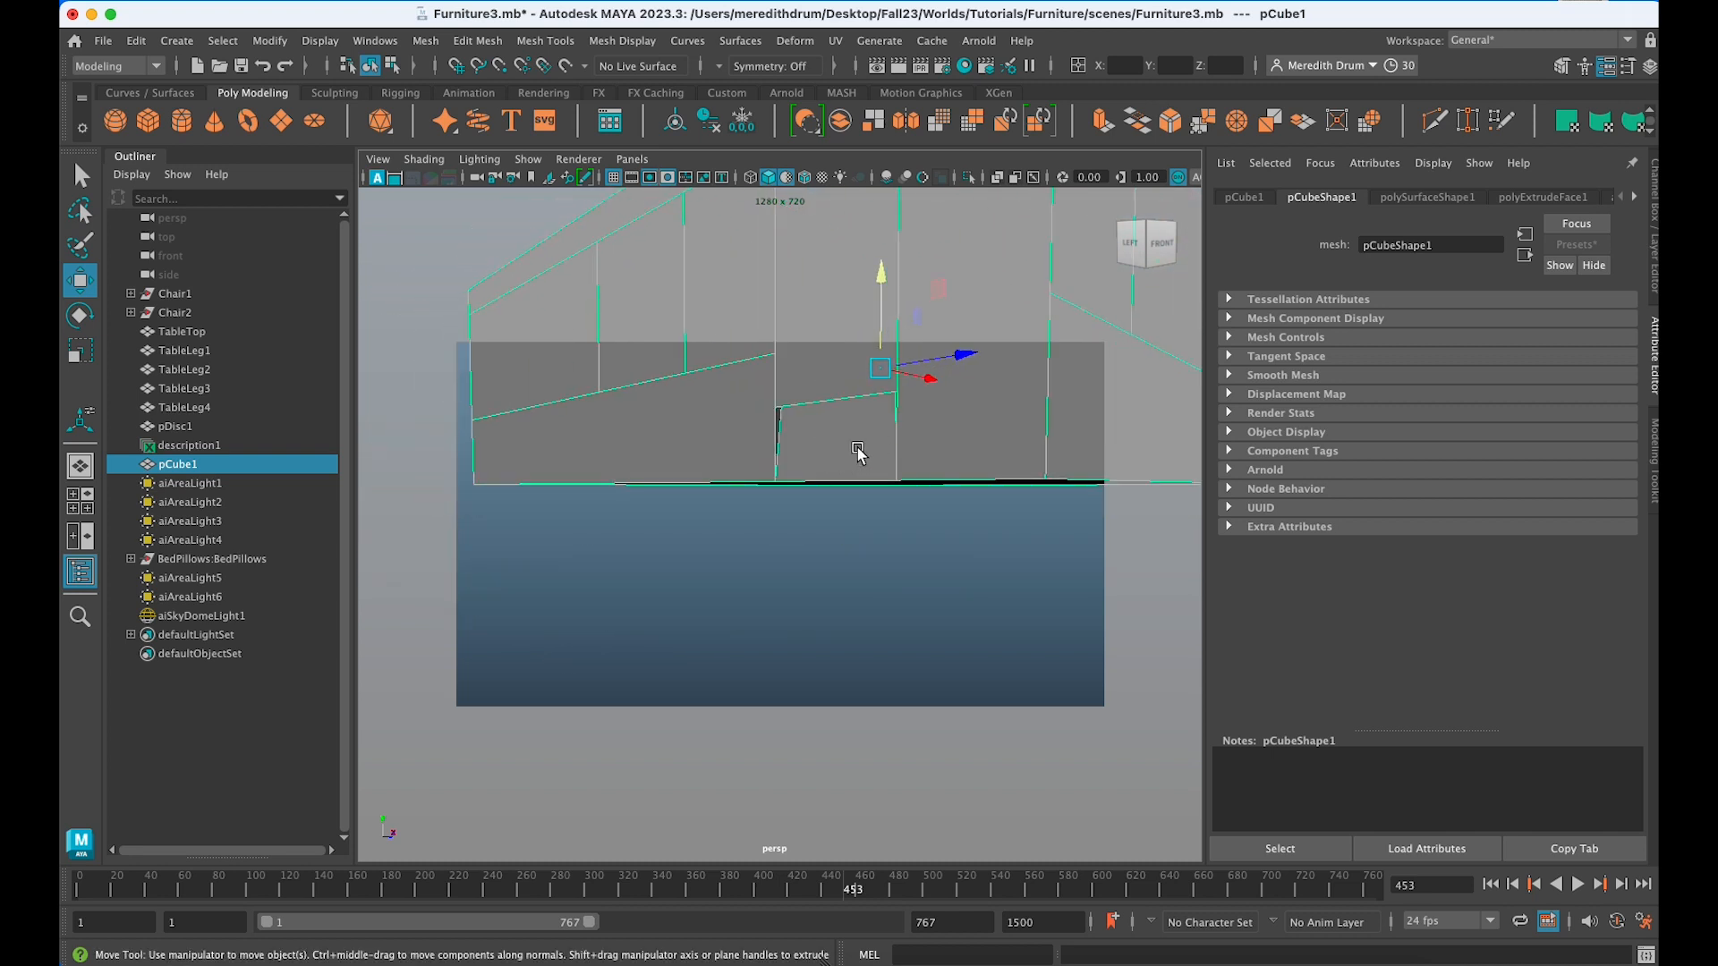
# Try to move the face at the door opening along the X axis, undo it, and return to object selection.
pyautogui.rightClick(857, 396)
pyautogui.click(858, 479)
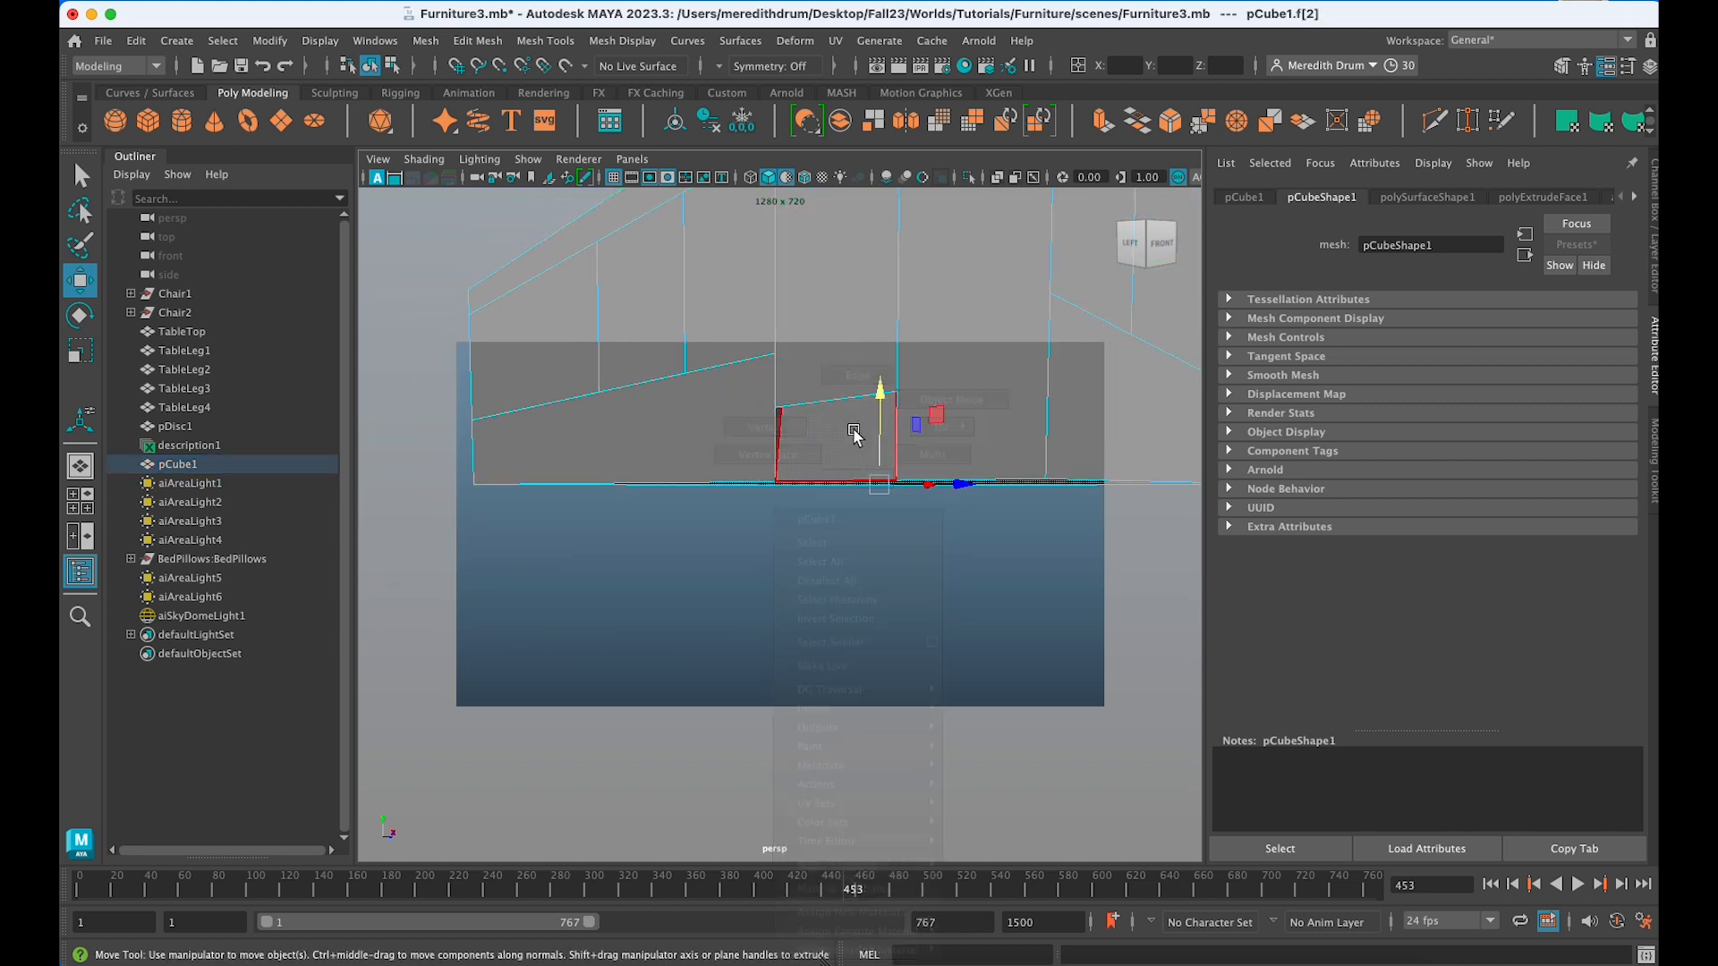
pyautogui.click(855, 436)
pyautogui.keyDown('alt'); pyautogui.moveTo(913, 433); pyautogui.dragTo(837, 479); pyautogui.keyUp('alt')
pyautogui.moveTo(725, 552); pyautogui.dragTo(685, 556)
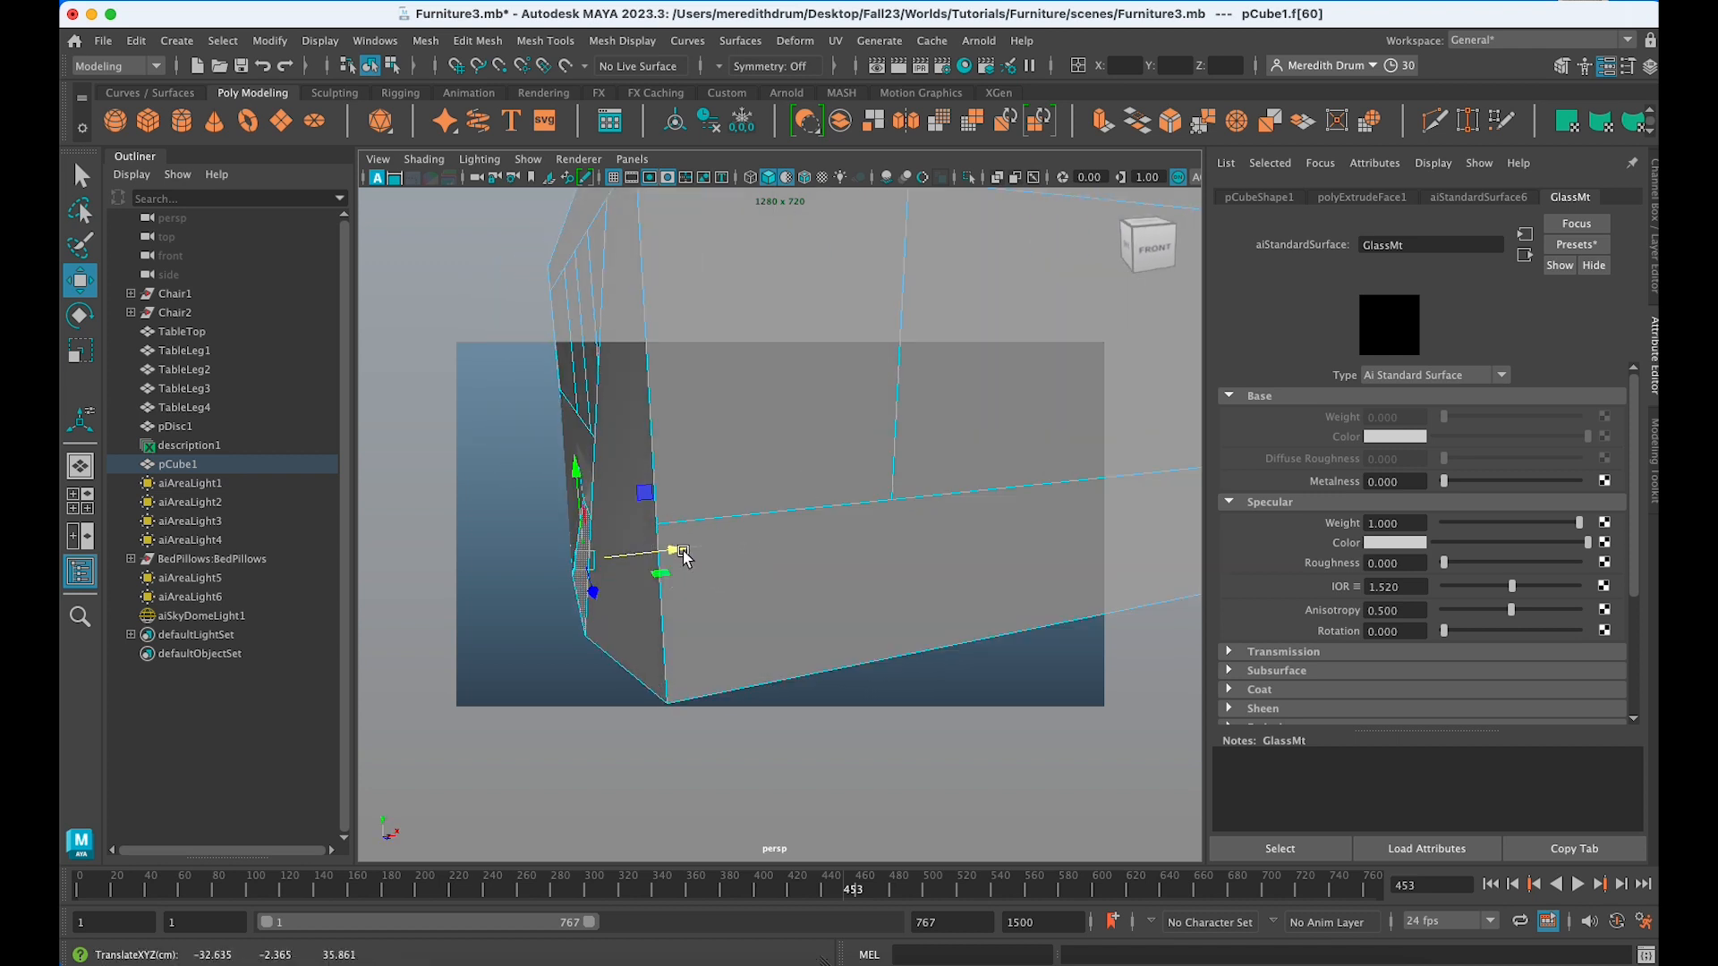
pyautogui.press('super+z')
pyautogui.keyDown('alt'); pyautogui.moveTo(751, 616); pyautogui.dragTo(901, 621); pyautogui.keyUp('alt')
pyautogui.moveTo(833, 461); pyautogui.dragTo(928, 395, button='right')
# Create a polygon plane and scale it up uniformly until it extends far beyond the room as a ground surface.
pyautogui.keyDown('alt'); pyautogui.moveTo(895, 430); pyautogui.dragTo(977, 584); pyautogui.keyUp('alt')
pyautogui.scroll(-5, 976, 586)
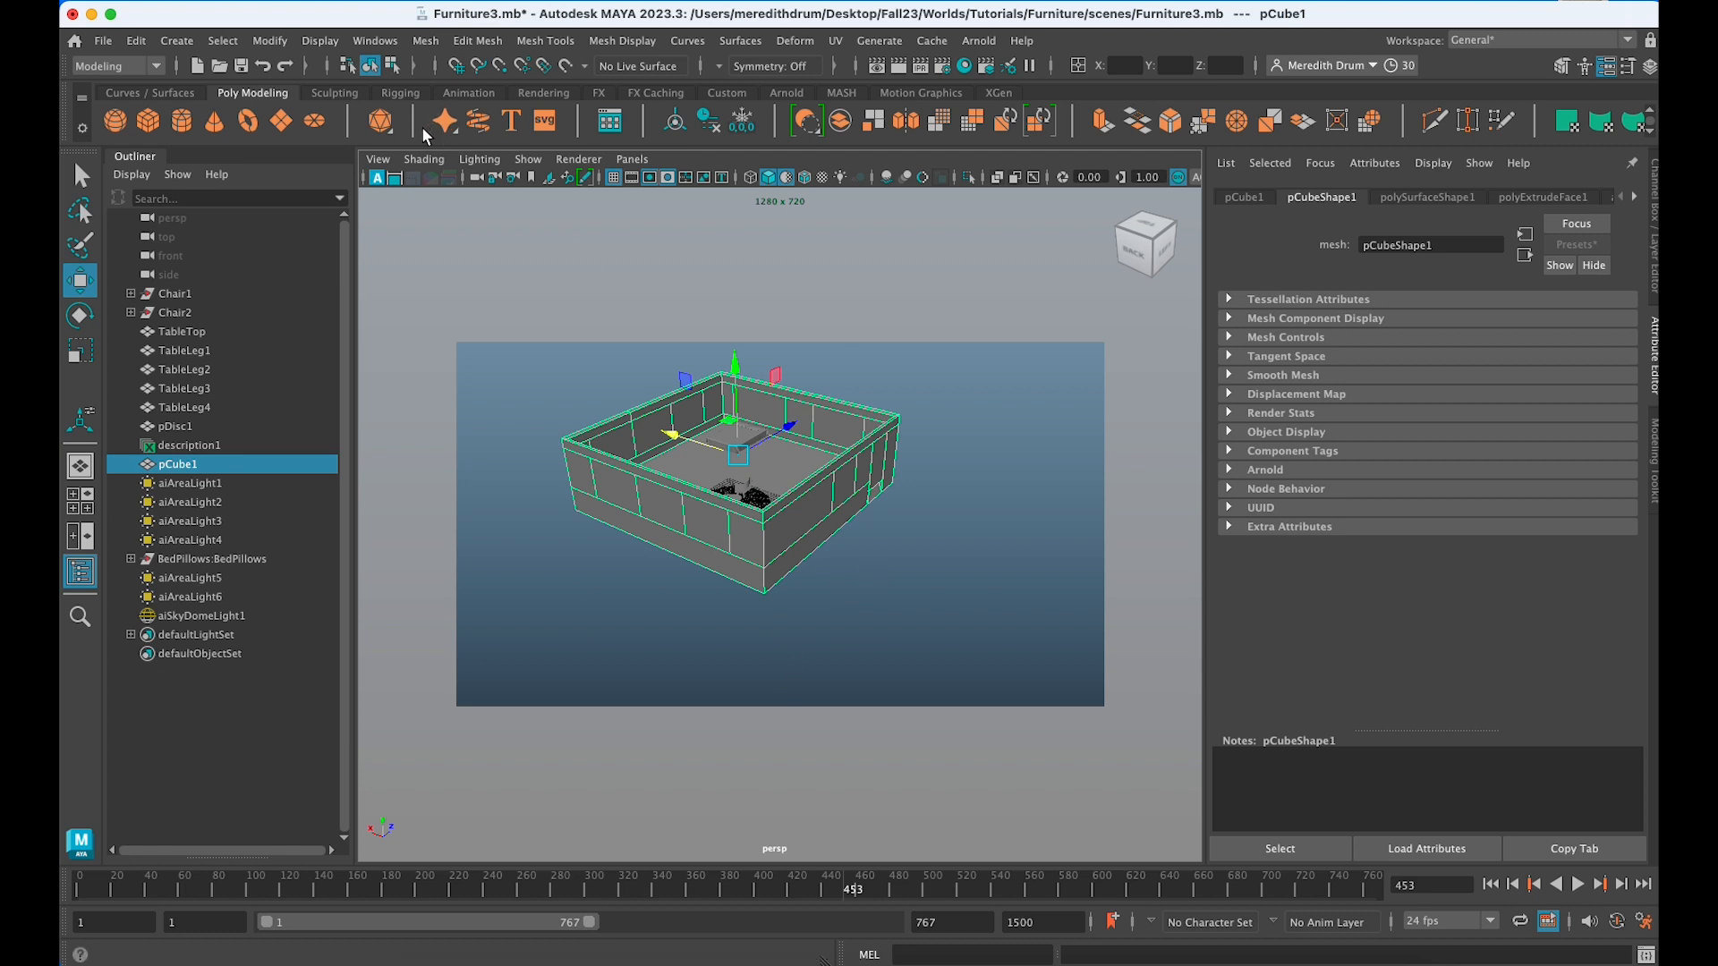
pyautogui.click(282, 129)
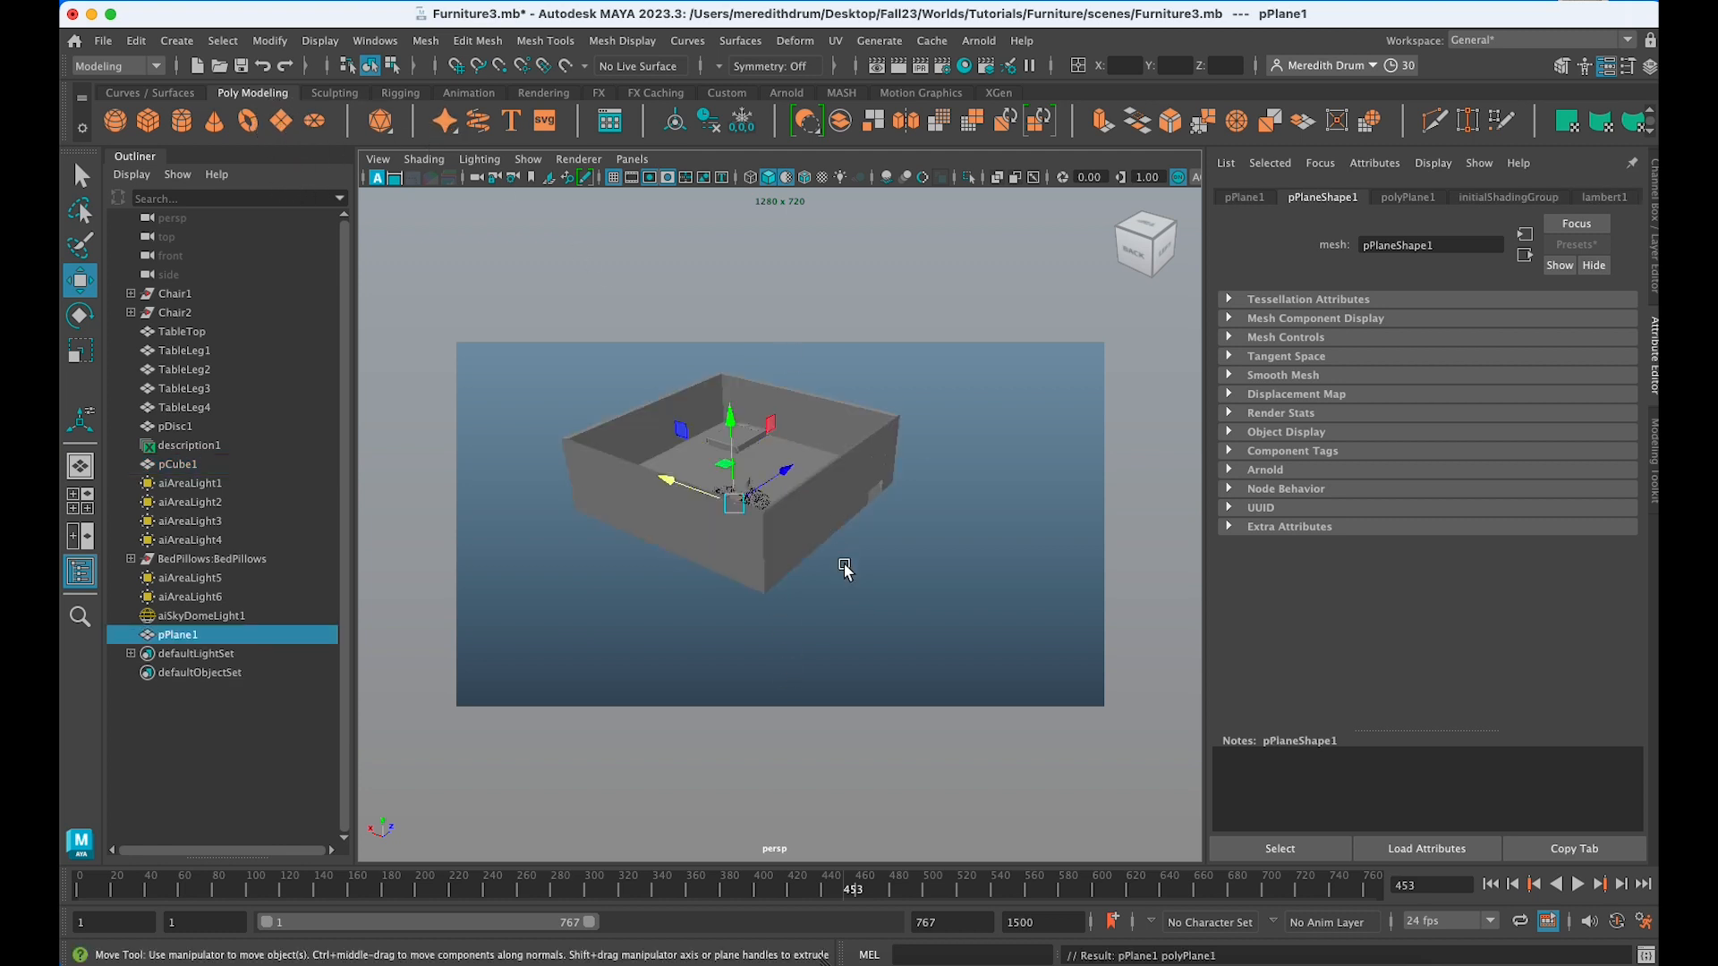
pyautogui.press('e')
pyautogui.press('r')
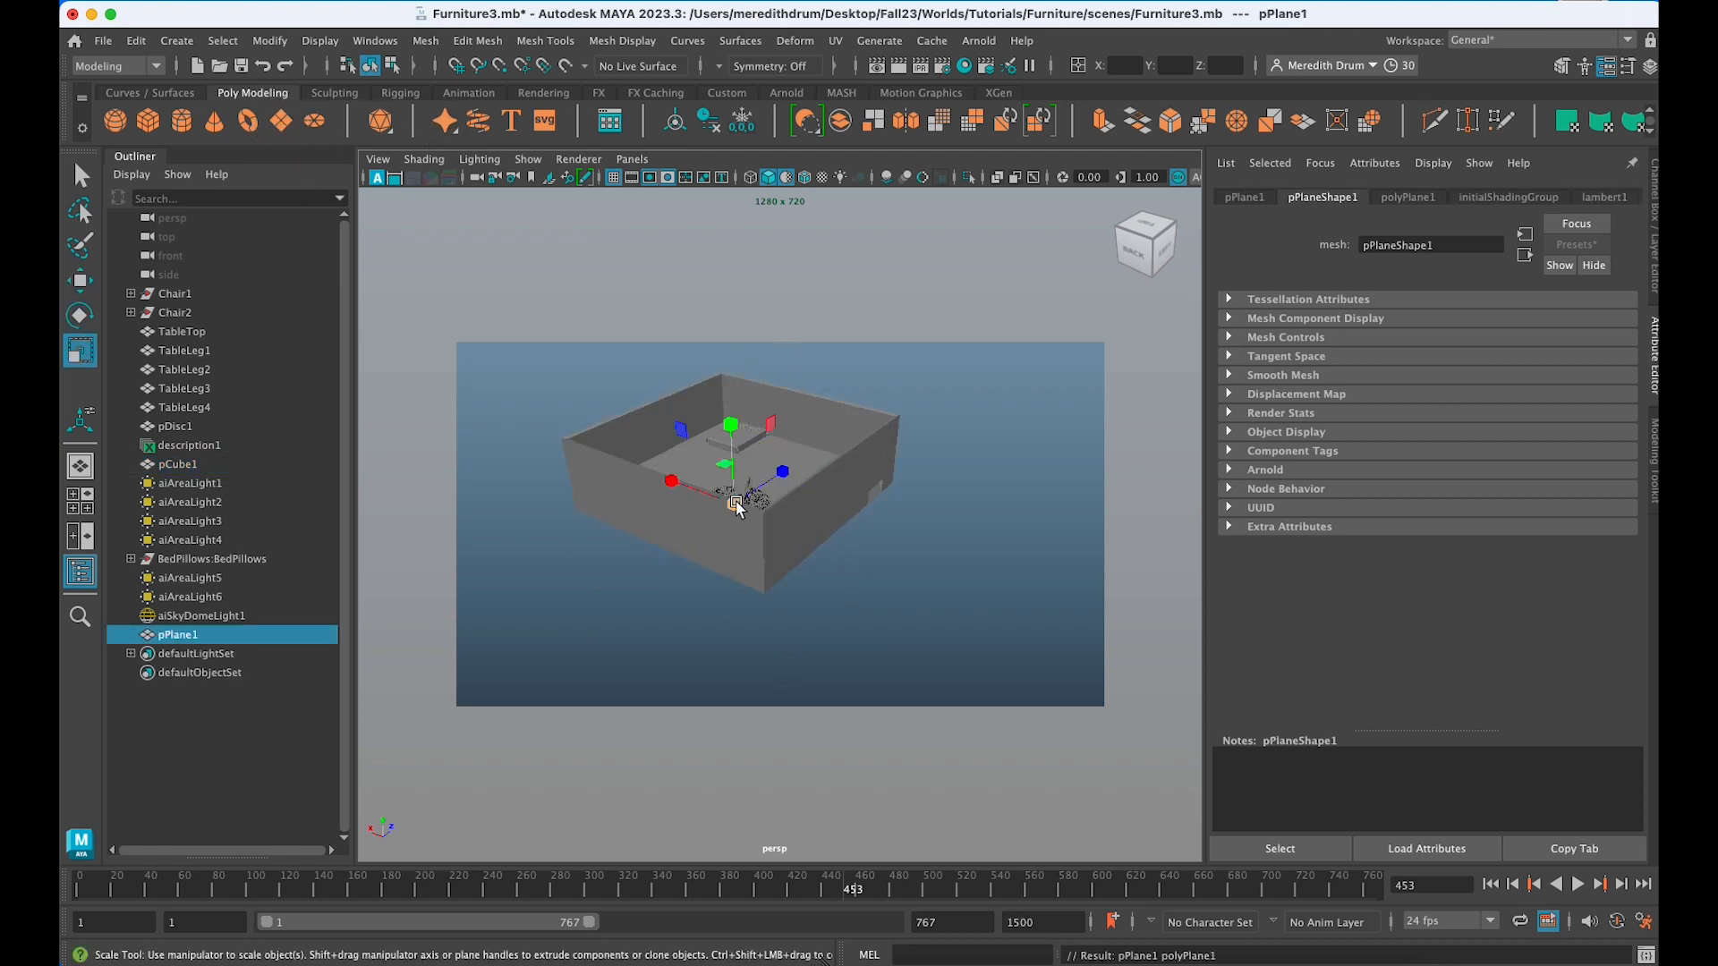
pyautogui.keyDown('alt'); pyautogui.moveTo(777, 537); pyautogui.dragTo(709, 377); pyautogui.keyUp('alt')
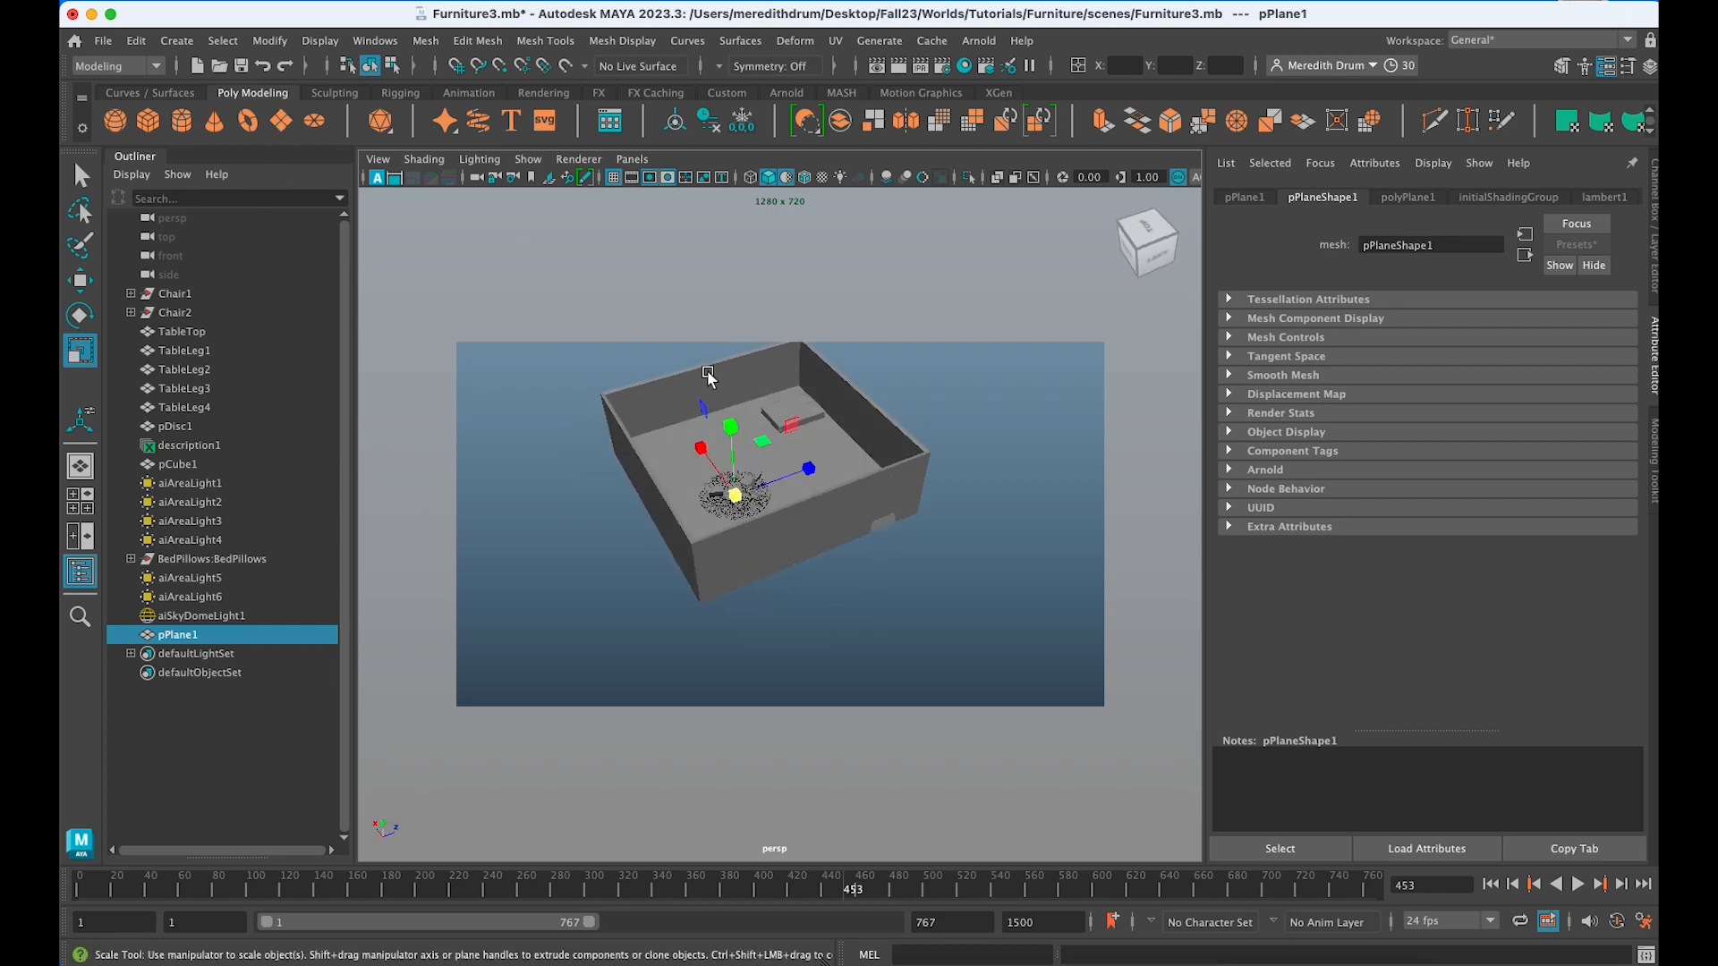
pyautogui.moveTo(738, 498); pyautogui.dragTo(685, 555)
pyautogui.press('w')
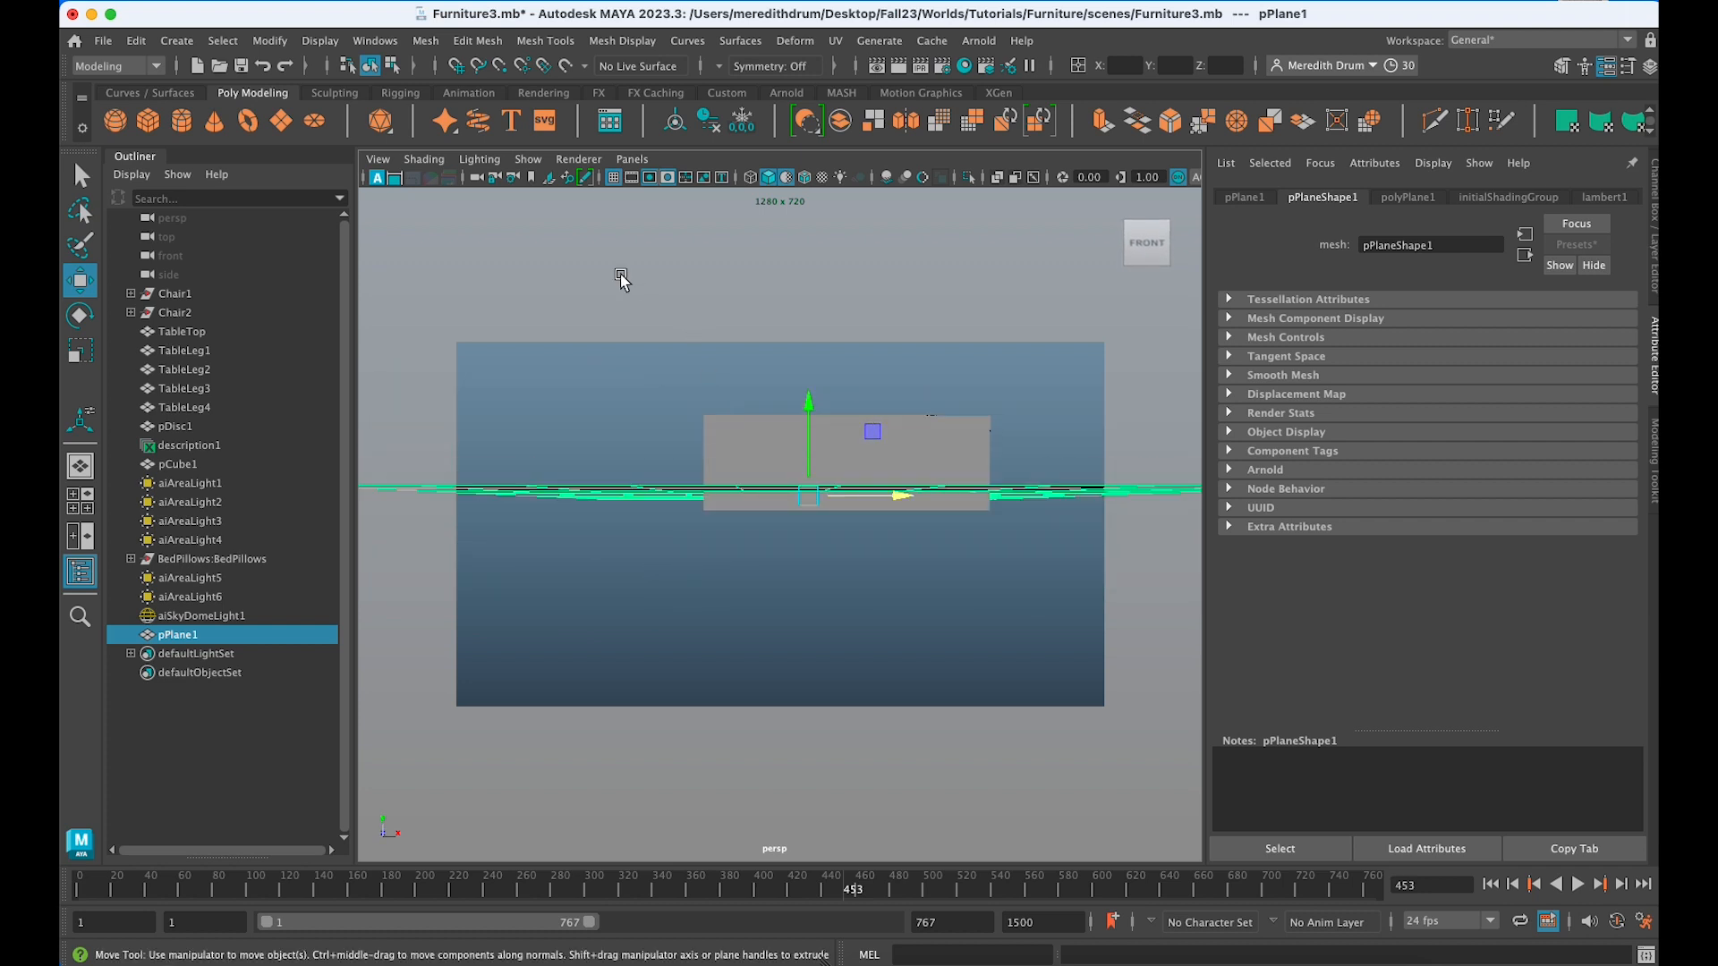
# Select all room and furniture meshes in wireframe display, leaving the large ground plane out of the selection.
pyautogui.press('4')
pyautogui.keyDown('alt'); pyautogui.moveTo(649, 476); pyautogui.dragTo(660, 478); pyautogui.keyUp('alt')
pyautogui.moveTo(625, 383); pyautogui.dragTo(1039, 671)
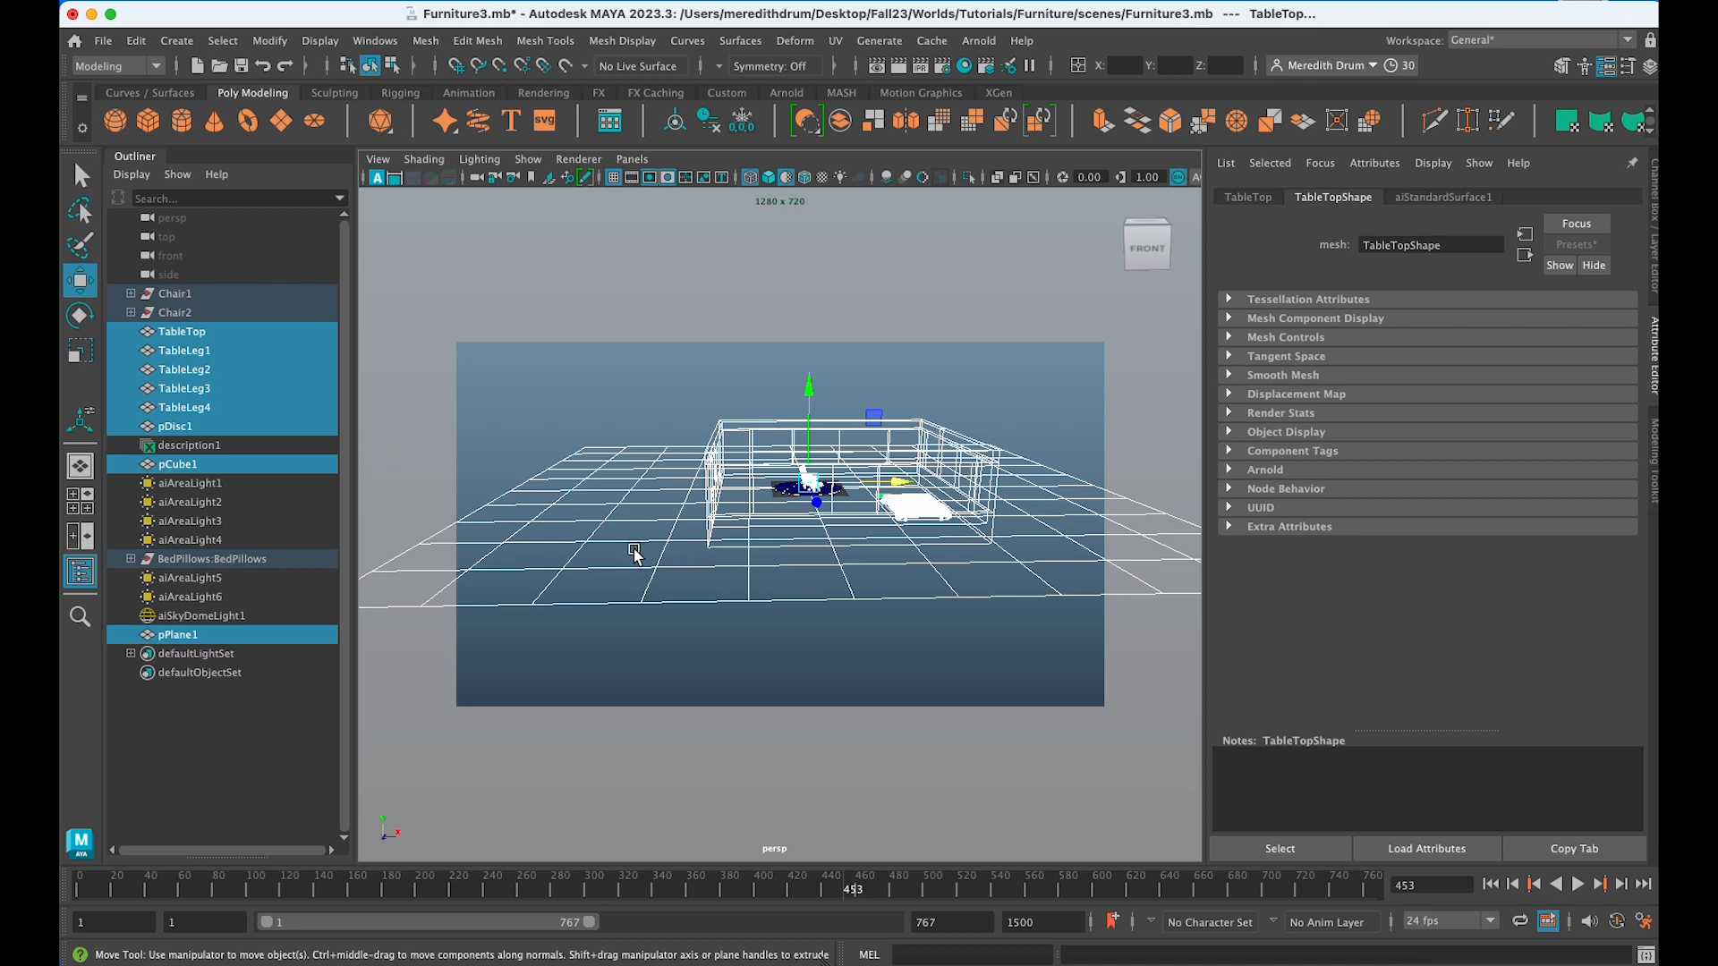
pyautogui.keyDown('ctrl'); pyautogui.click(641, 572); pyautogui.keyUp('ctrl')
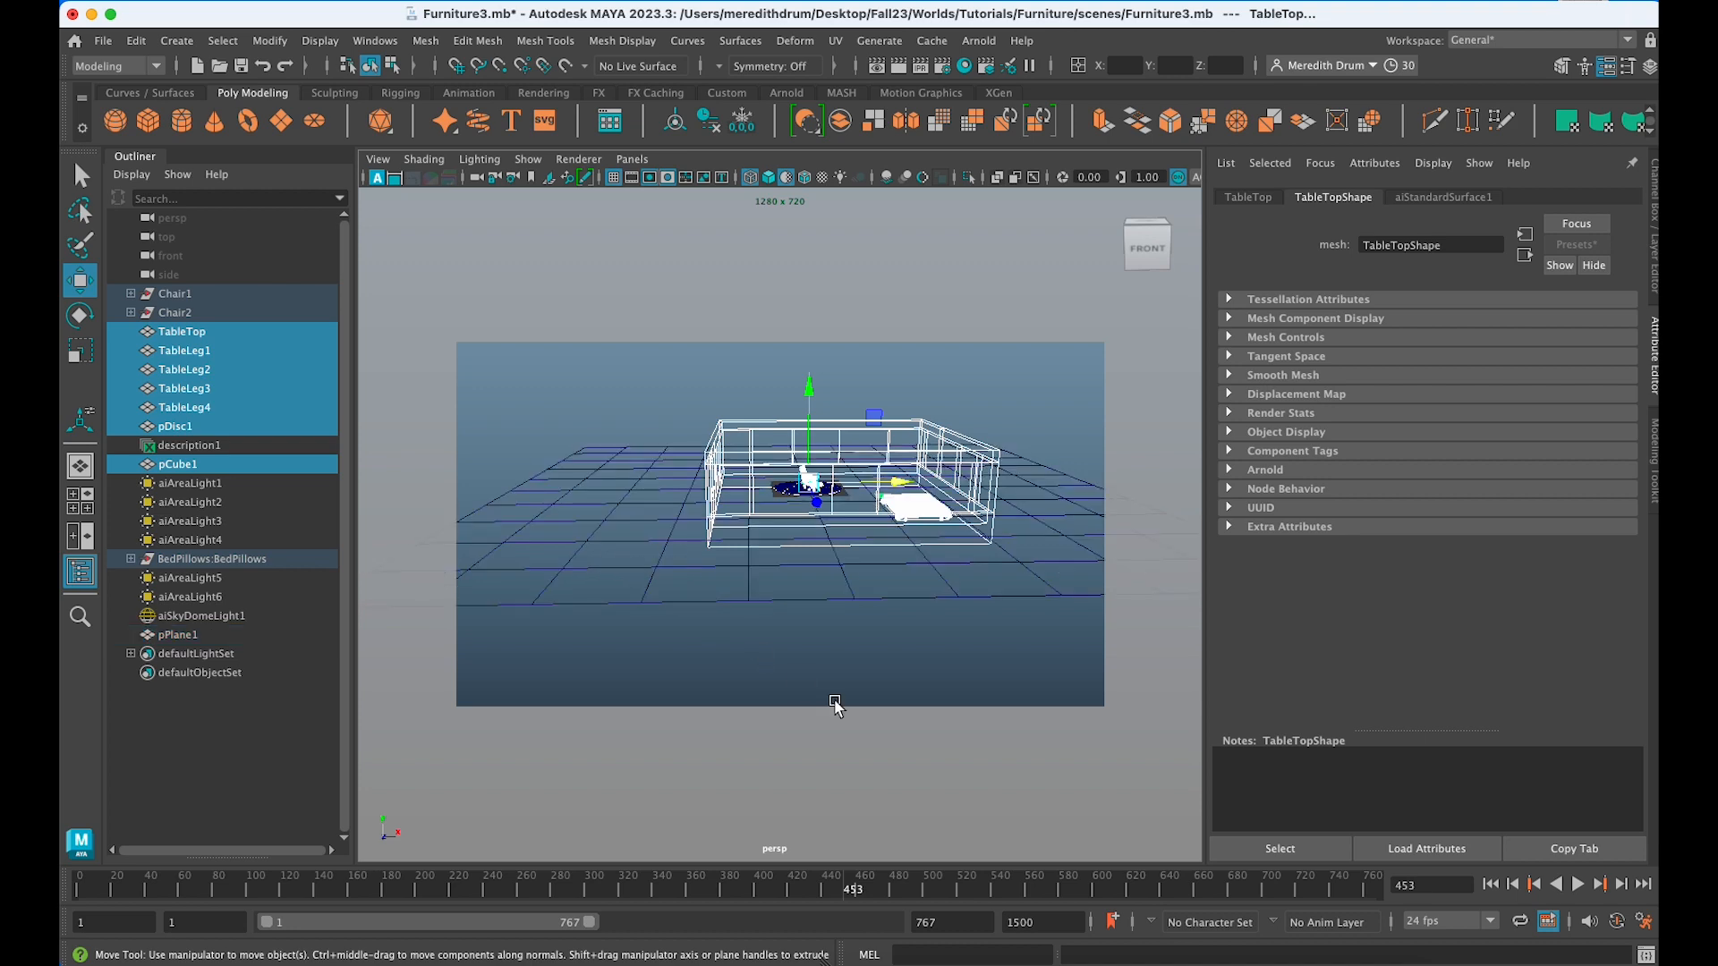
pyautogui.scroll(-3, 846, 712)
pyautogui.keyDown('alt'); pyautogui.moveTo(844, 679); pyautogui.dragTo(880, 631); pyautogui.keyUp('alt')
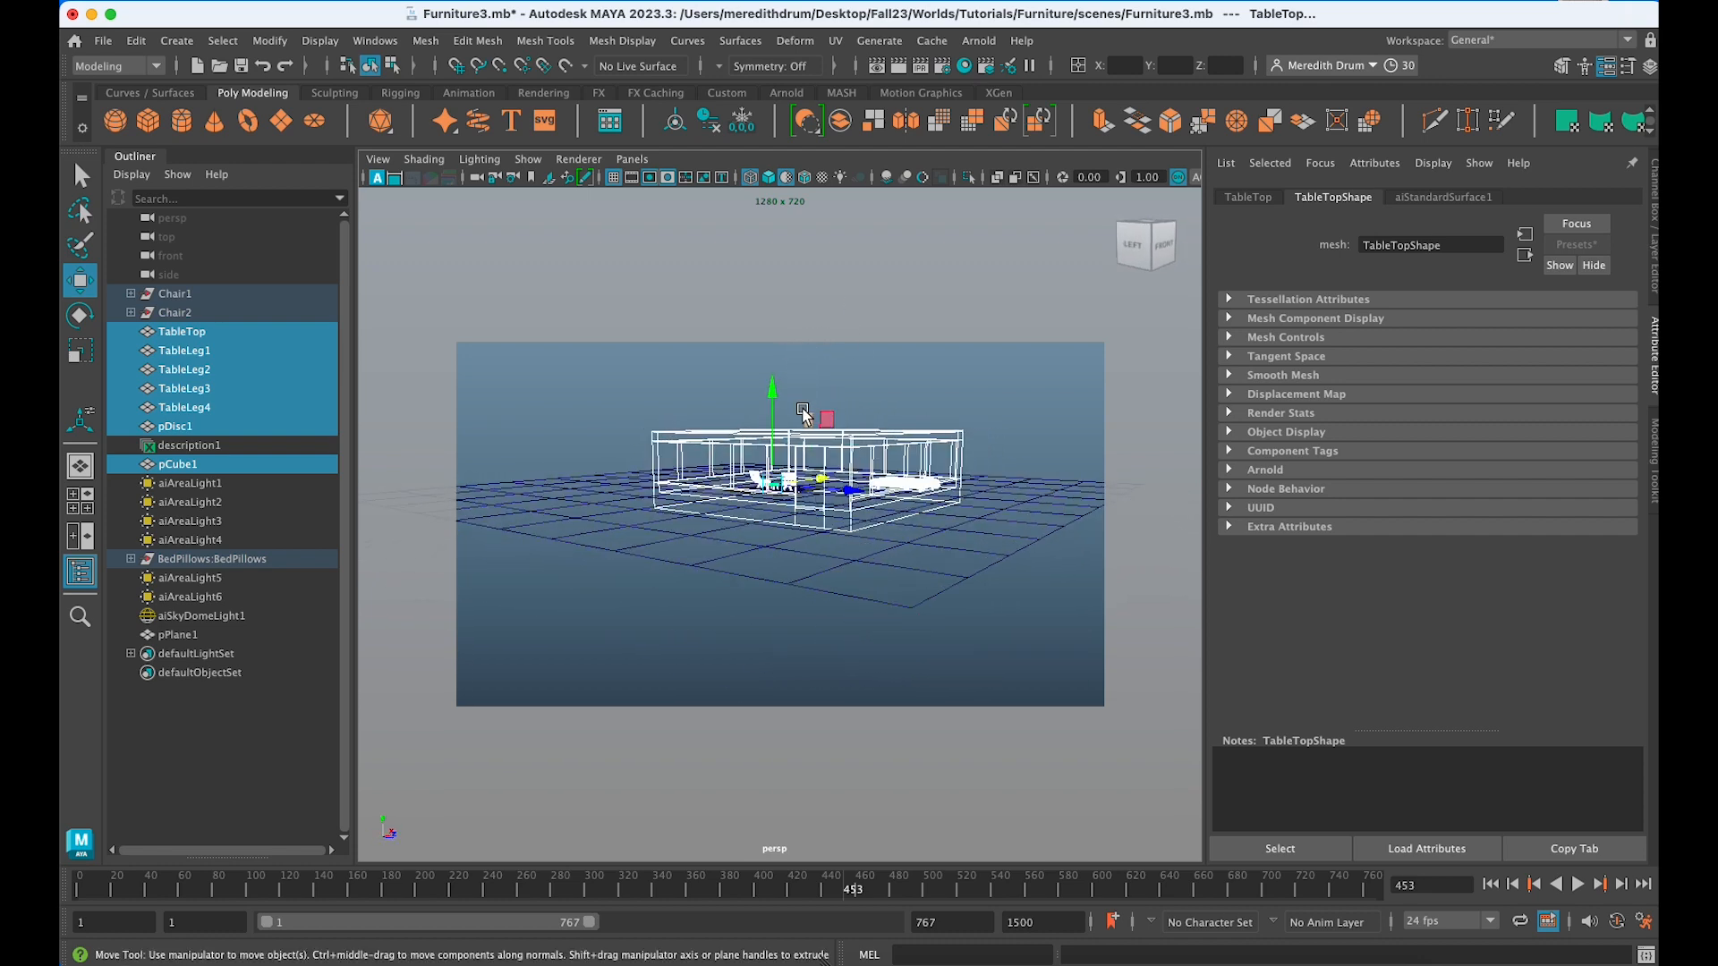
# Return to shaded display, move the selected room and furniture slightly down along the Y axis, and check the room's underside against the ground plane.
pyautogui.press('5')
pyautogui.scroll(5, 775, 422)
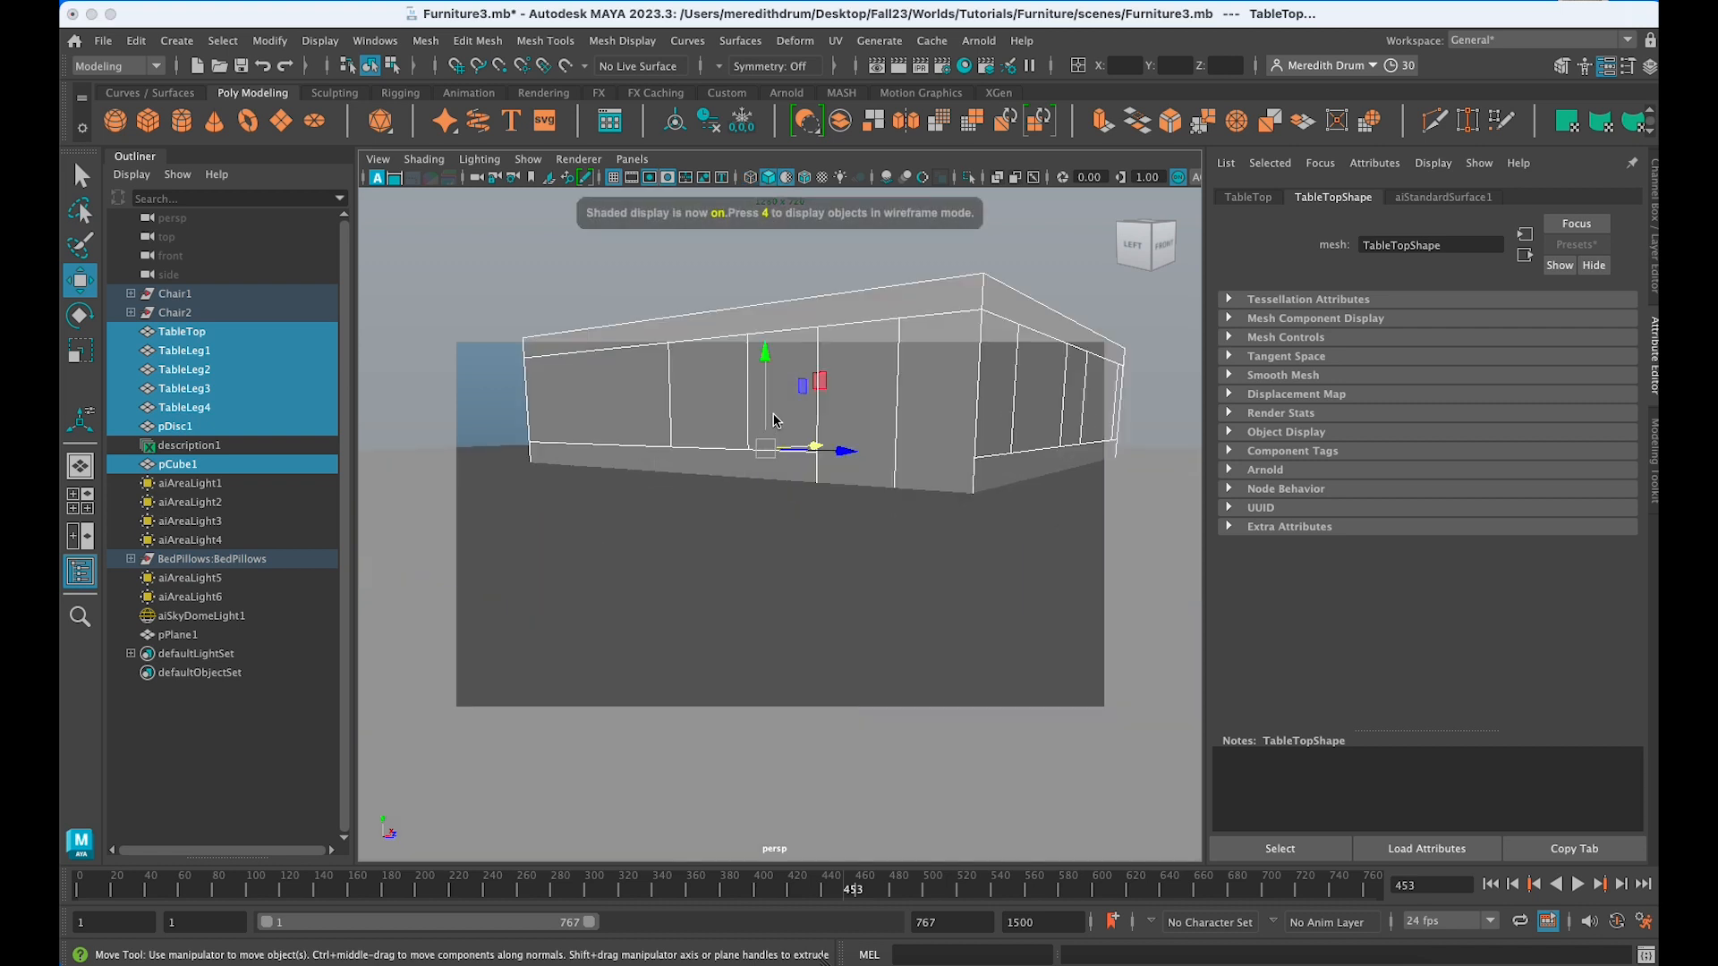
pyautogui.moveTo(762, 359)
pyautogui.mouseDown()
pyautogui.moveTo(766, 337)
pyautogui.moveTo(781, 346)
pyautogui.moveTo(713, 357)
pyautogui.moveTo(768, 376)
pyautogui.mouseUp()
pyautogui.scroll(-5, 767, 342)
pyautogui.scroll(3, 770, 378)
pyautogui.keyDown('alt'); pyautogui.moveTo(862, 524); pyautogui.dragTo(806, 486); pyautogui.keyUp('alt')
# Switch the room mesh to face selection and select its outer bottom face beneath the ground plane.
pyautogui.rightClick(924, 466)
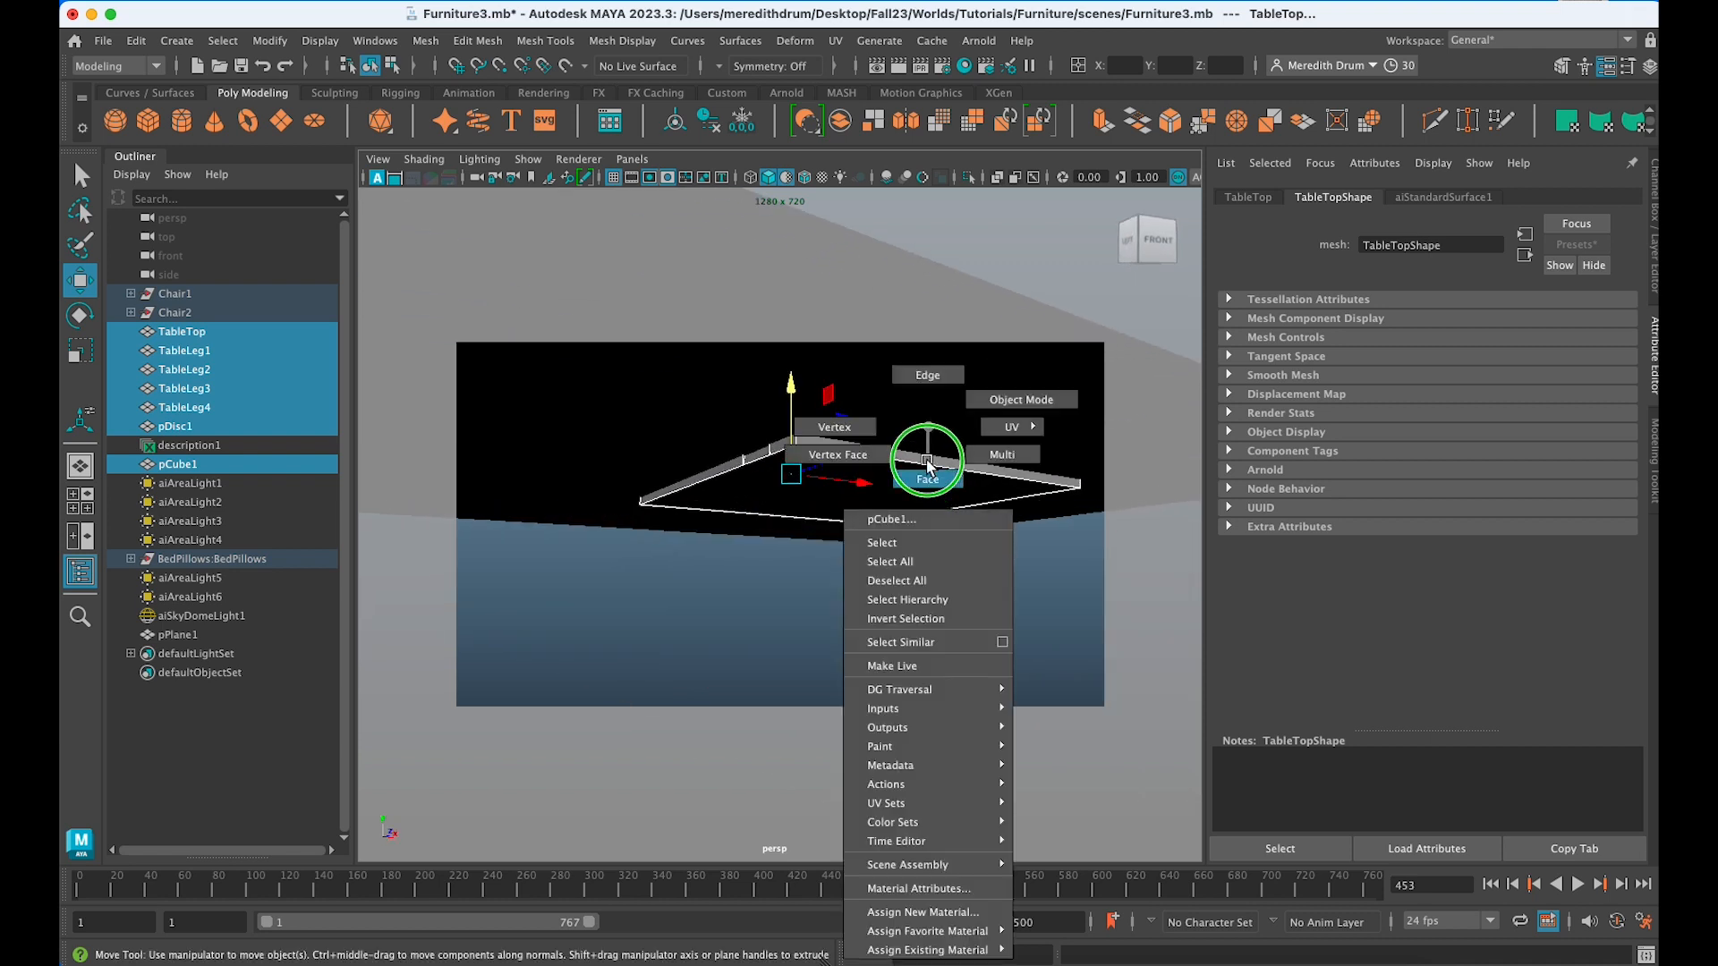
pyautogui.click(921, 484)
pyautogui.keyDown('alt'); pyautogui.moveTo(862, 381); pyautogui.dragTo(808, 418); pyautogui.keyUp('alt')
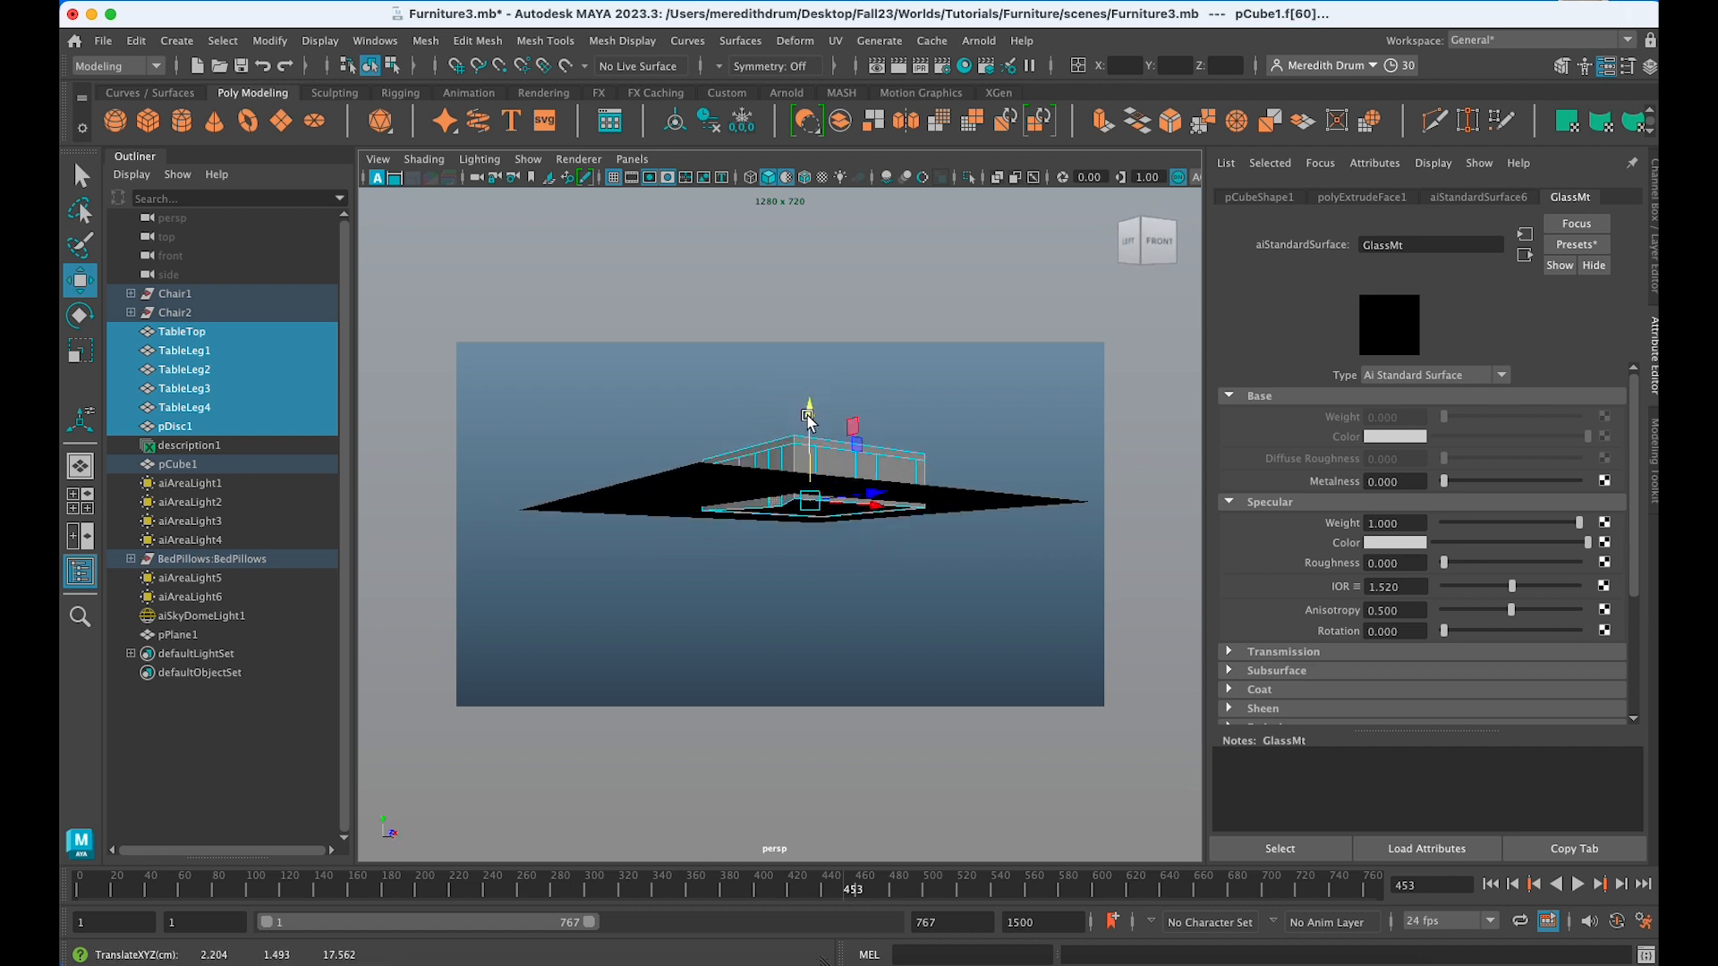
pyautogui.keyDown('alt'); pyautogui.moveTo(900, 538); pyautogui.dragTo(863, 516); pyautogui.keyUp('alt')
pyautogui.moveTo(861, 486)
pyautogui.mouseDown(button='right')
pyautogui.moveTo(911, 428)
pyautogui.moveTo(866, 483)
pyautogui.mouseUp(button='right')
pyautogui.click(865, 489)
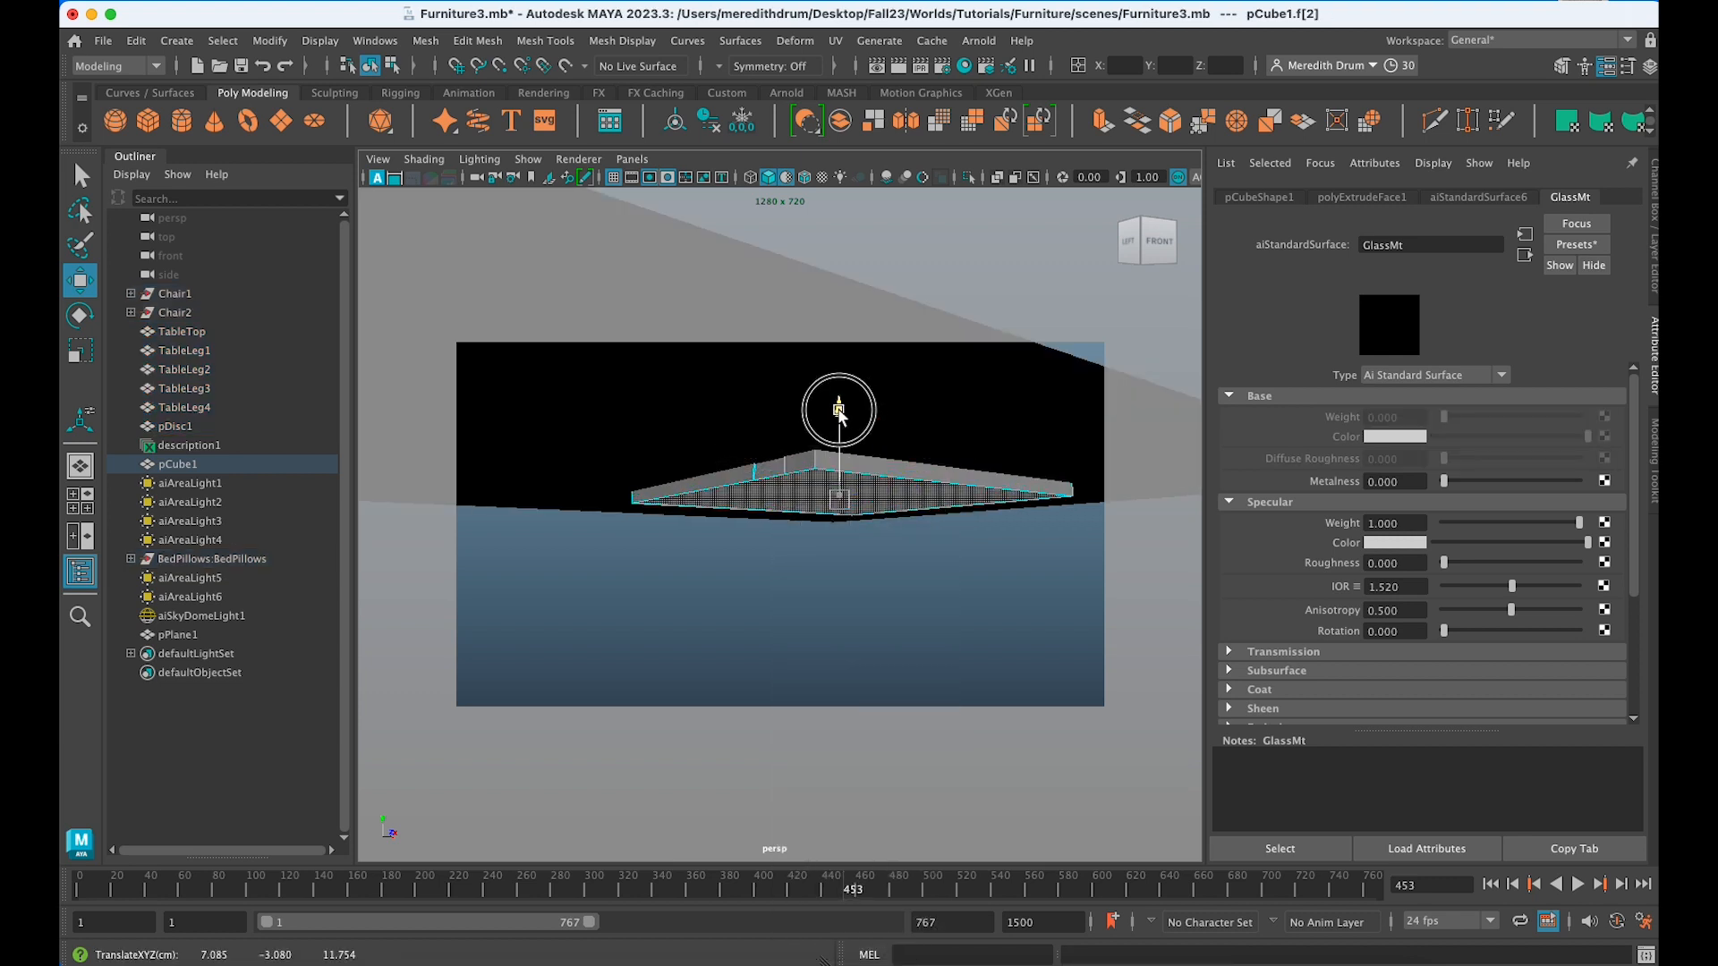